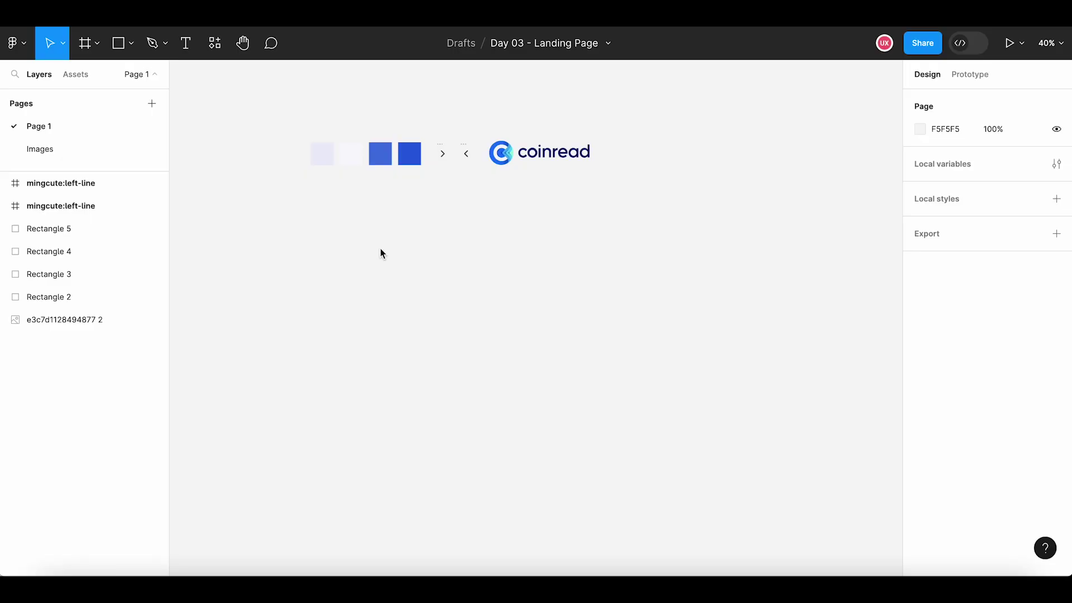
Draw Frame 1 below the coinread logo and size it to 1600×1200
{"action": "left_click", "coordinate": [100, 49]}
{"action": "left_click", "coordinate": [99, 76]}
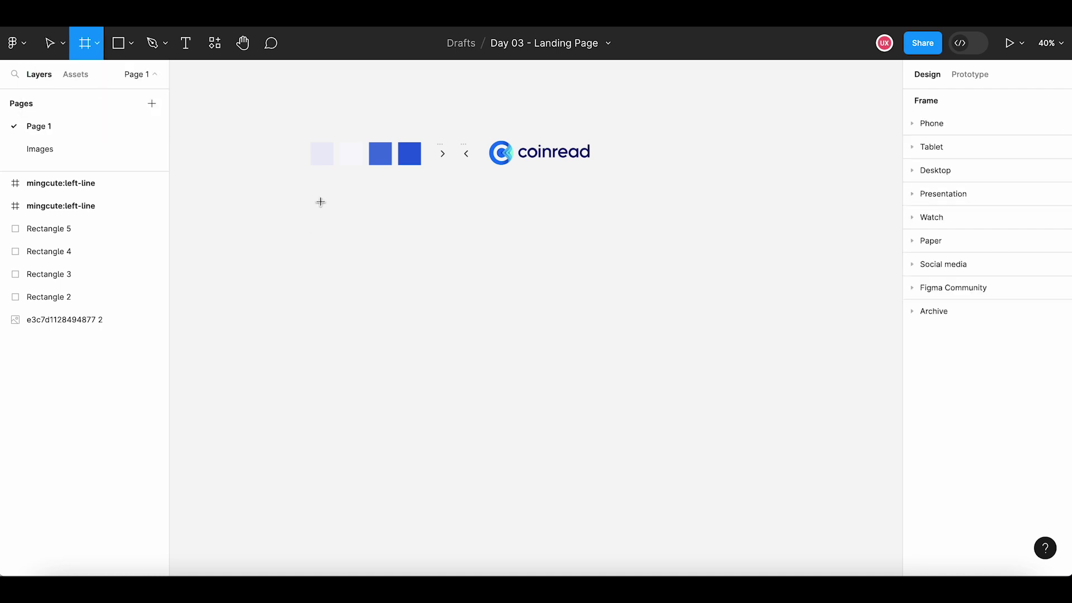
{"action": "left_click_drag", "start_coordinate": [309, 197], "coordinate": [755, 475]}
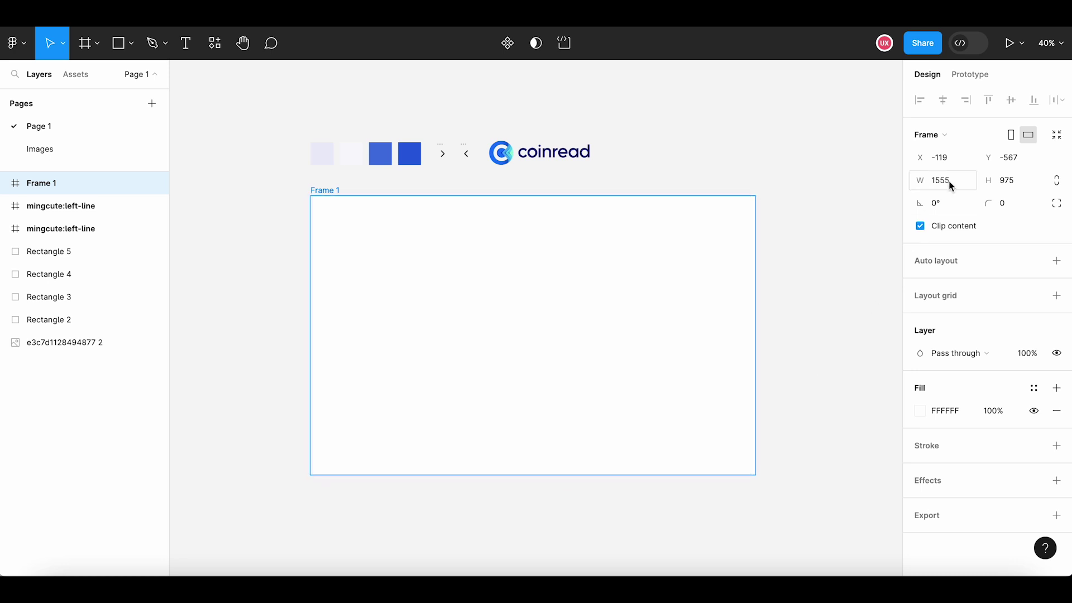
{"action": "type", "text": "00"}
{"action": "key", "text": "Tab"}
{"action": "type", "text": "1200"}
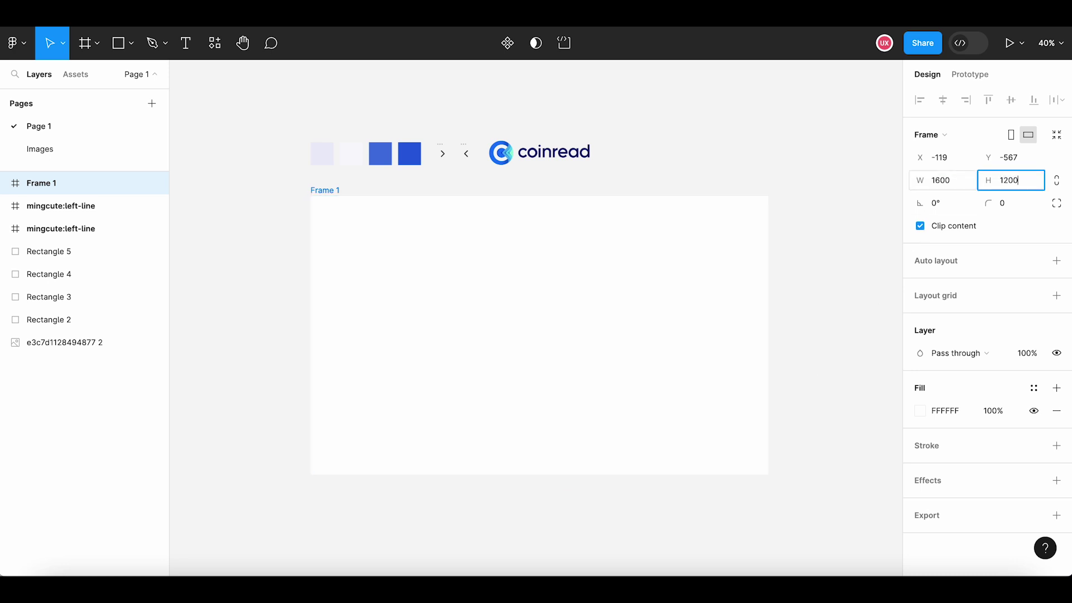
{"action": "key", "text": "Return"}
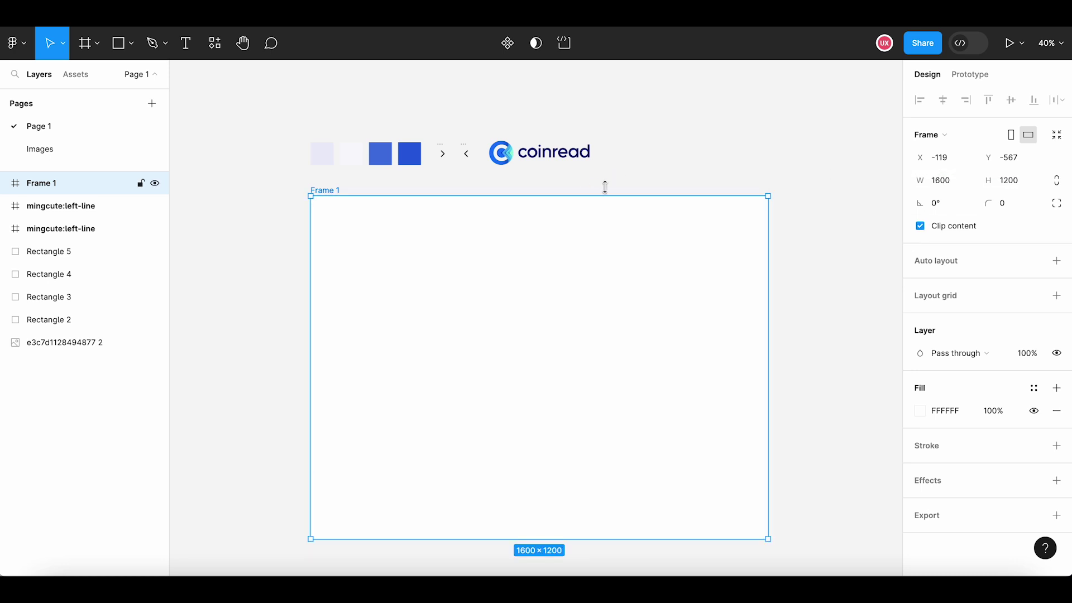
Fill Frame 1 with the pale lavender EDEDF8 eyedropped from the palette swatch
{"action": "left_click", "coordinate": [603, 186]}
{"action": "left_click", "coordinate": [523, 247]}
{"action": "left_click", "coordinate": [919, 411]}
{"action": "left_click", "coordinate": [752, 406]}
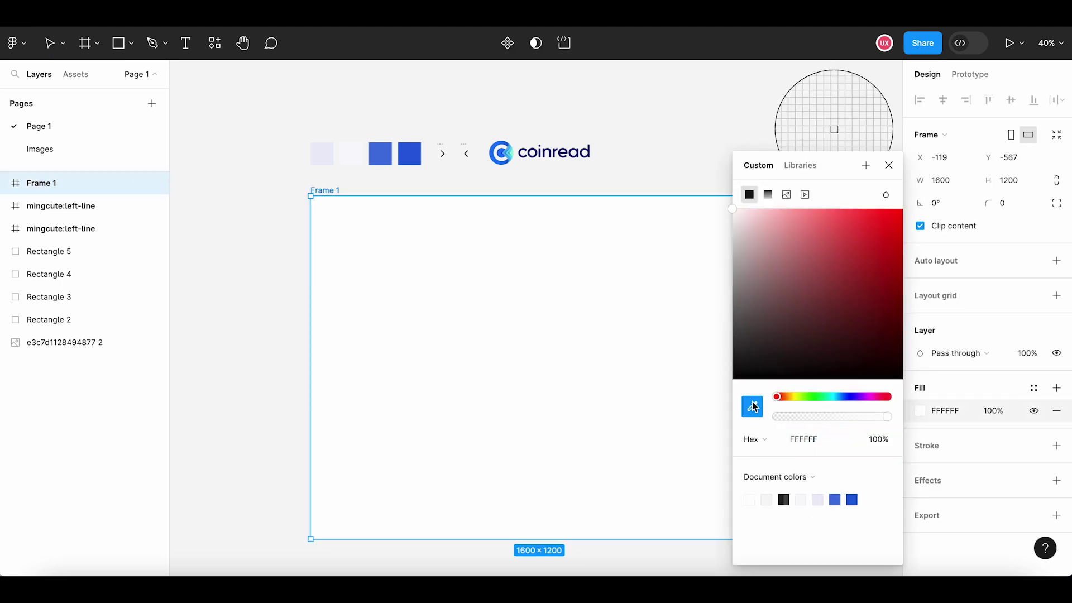
{"action": "left_click", "coordinate": [322, 154]}
{"action": "left_click", "coordinate": [247, 257]}
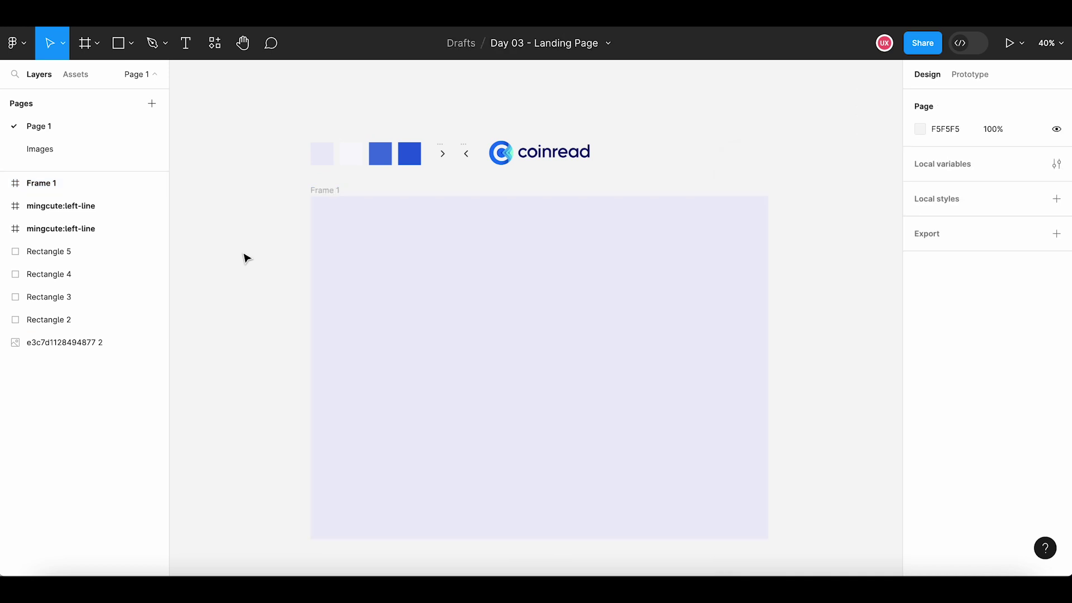
{"action": "left_click", "coordinate": [321, 251]}
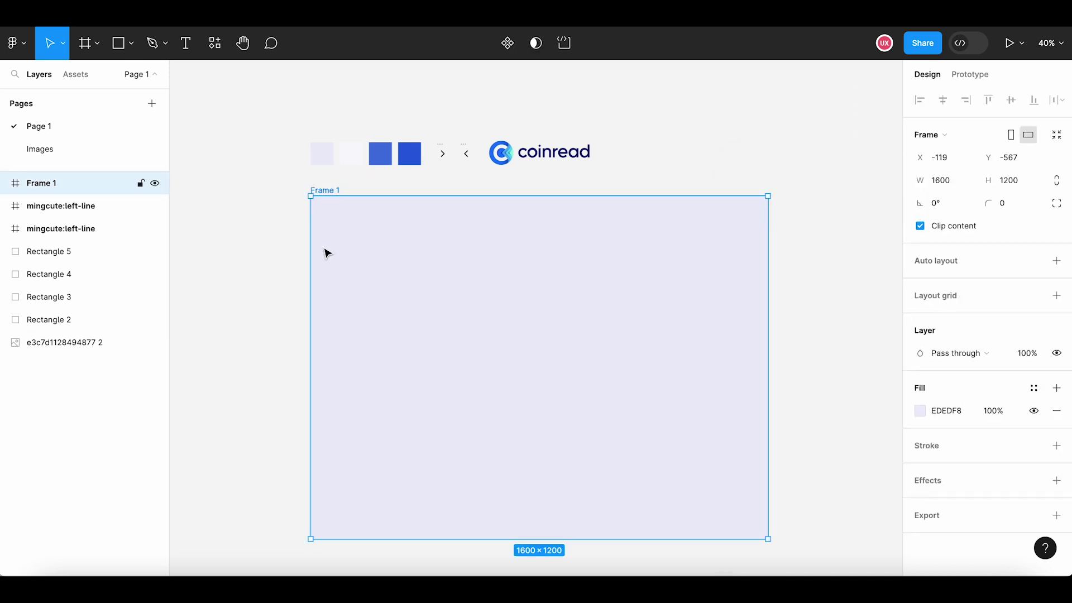
{"action": "left_click", "coordinate": [97, 43]}
Draw Frame 2 at 1445×1123 nested inside Frame 1 and give it a white fill
{"action": "left_click", "coordinate": [96, 77]}
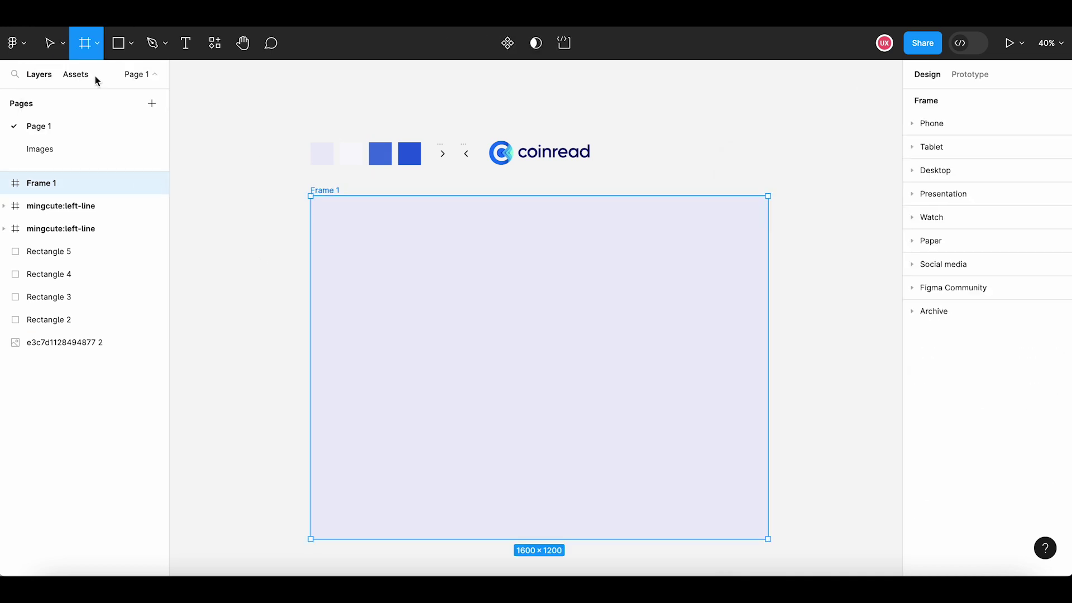
{"action": "left_click_drag", "start_coordinate": [334, 218], "coordinate": [748, 540]}
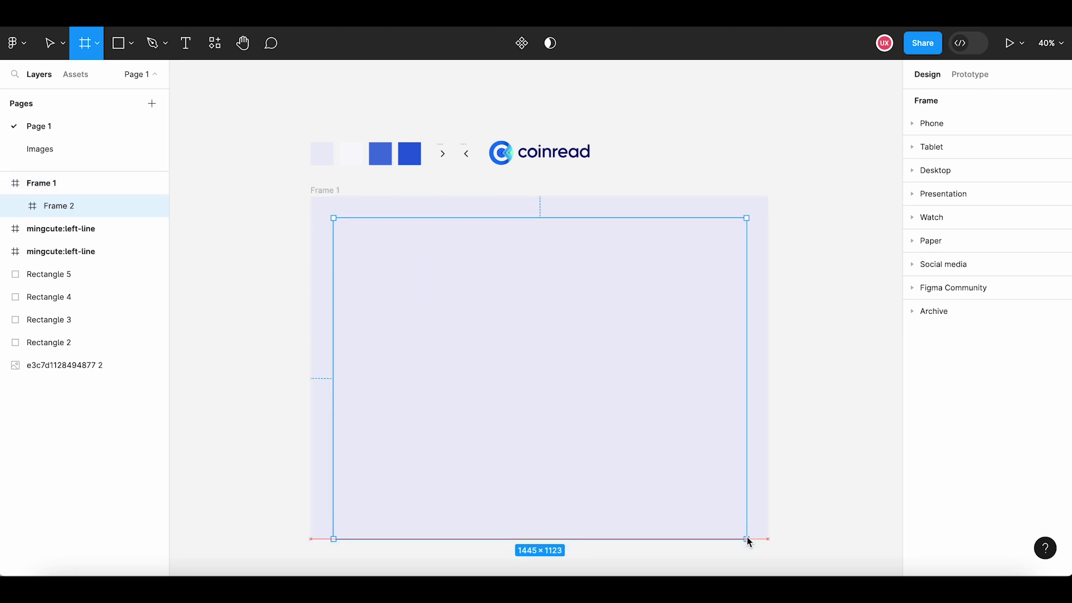
{"action": "left_click_drag", "start_coordinate": [748, 541], "coordinate": [749, 540]}
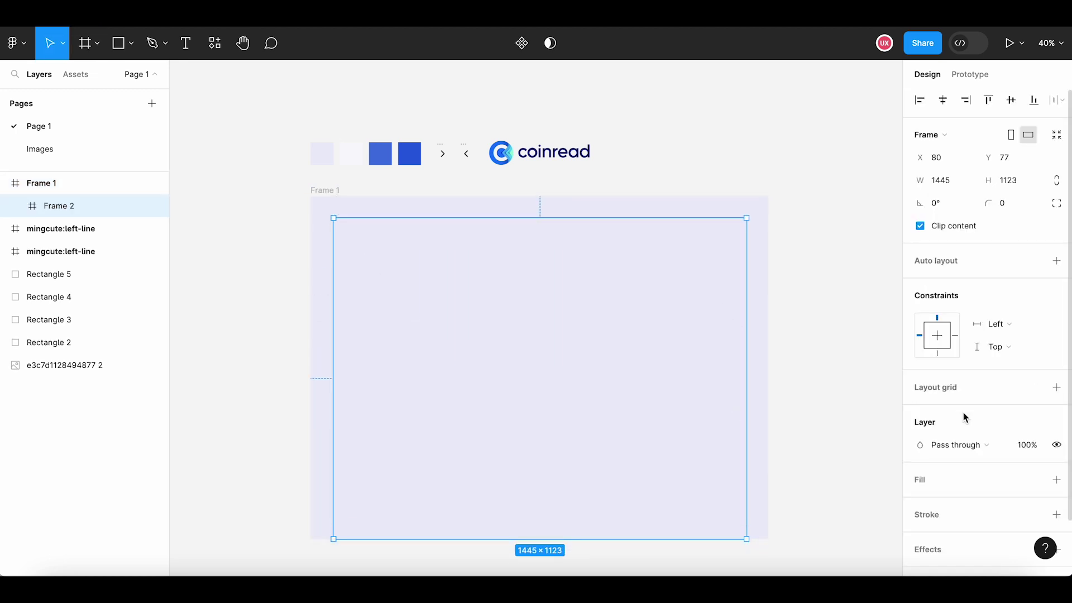
{"action": "left_click", "coordinate": [1056, 480]}
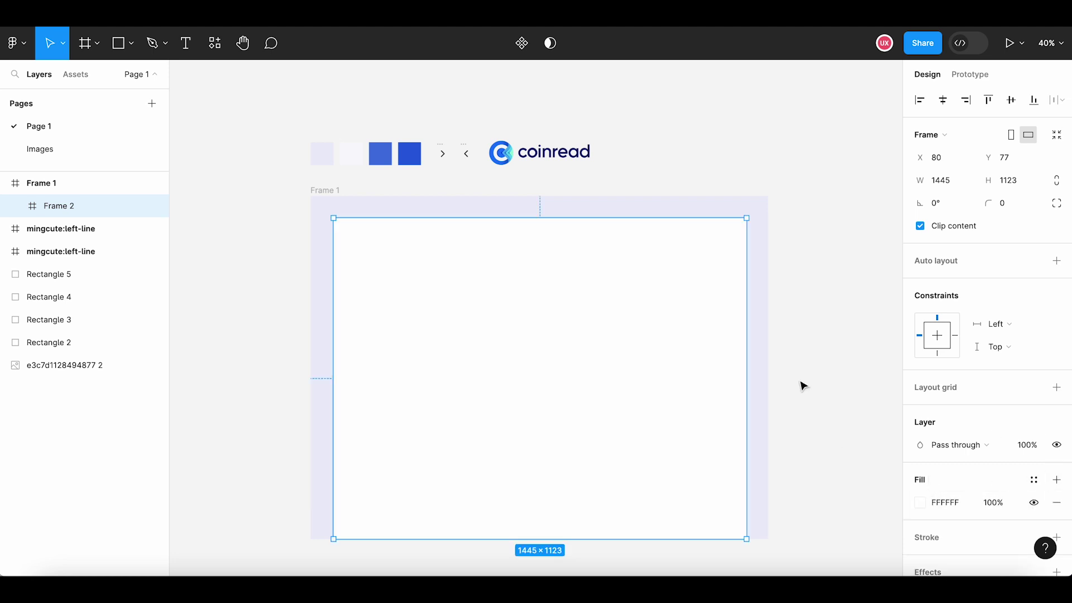
{"action": "left_click", "coordinate": [809, 347]}
{"action": "left_click", "coordinate": [328, 199]}
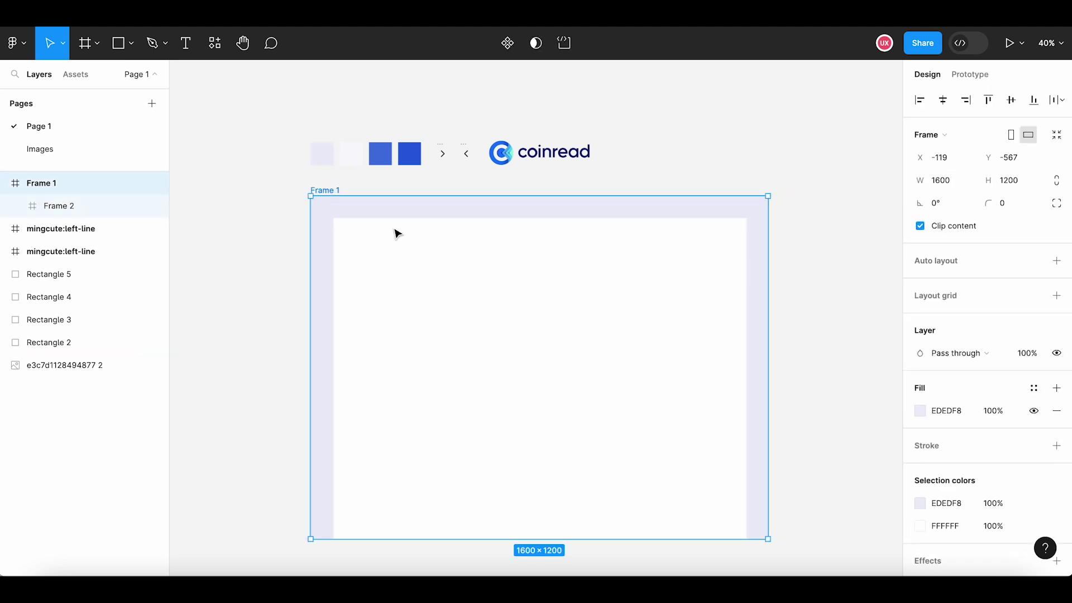
{"action": "mouse_move", "coordinate": [1000, 387]}
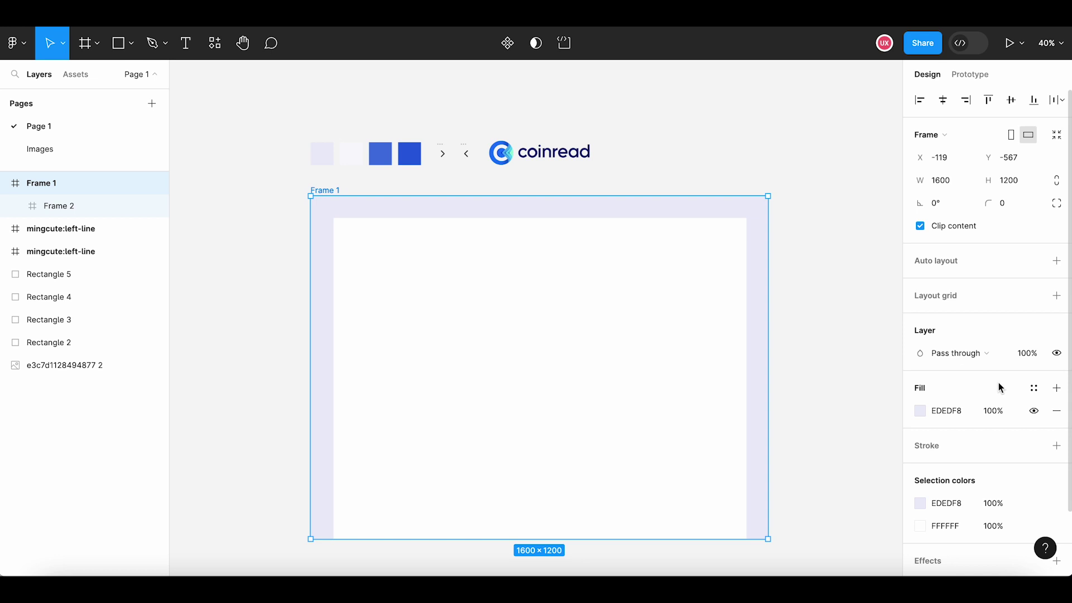
Add a 16-column stretch layout grid with 20 gutters to Frame 1
{"action": "left_click", "coordinate": [1056, 297]}
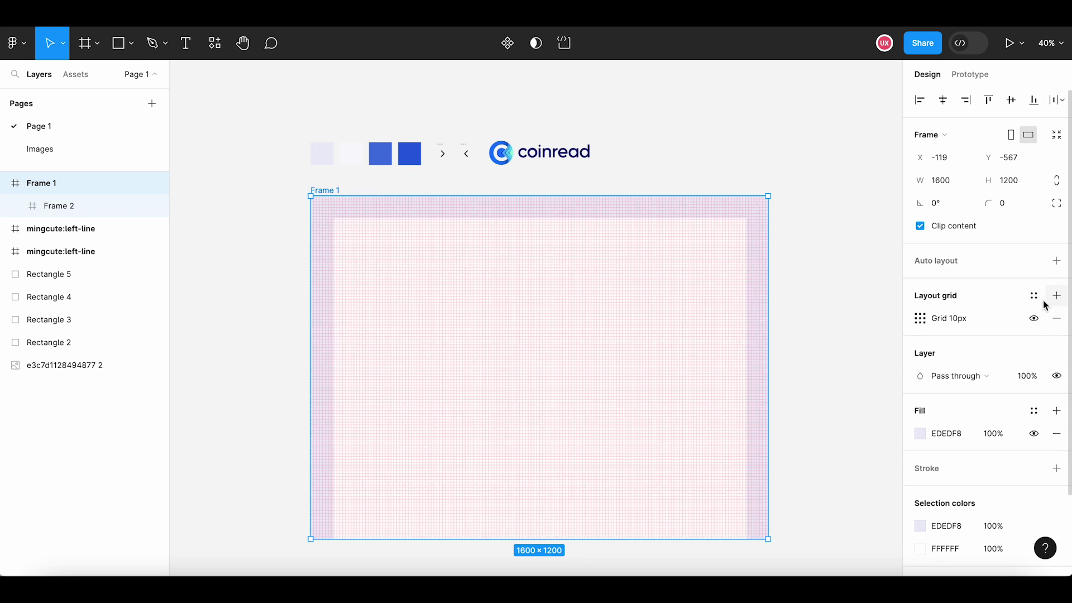
{"action": "left_click", "coordinate": [922, 321]}
{"action": "left_click", "coordinate": [777, 329]}
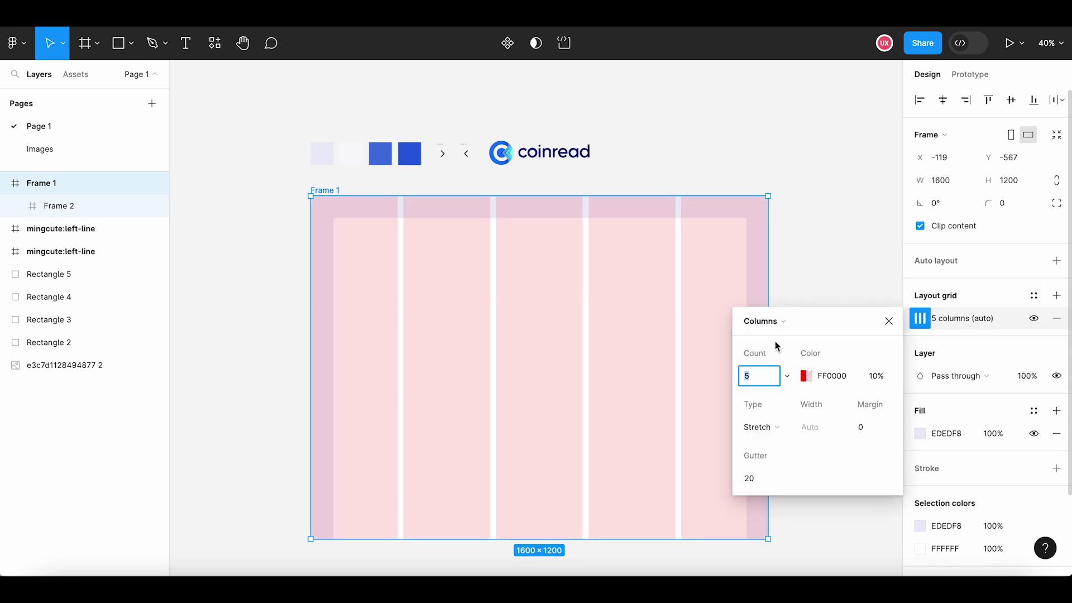
{"action": "type", "text": "12"}
{"action": "key", "text": "Return"}
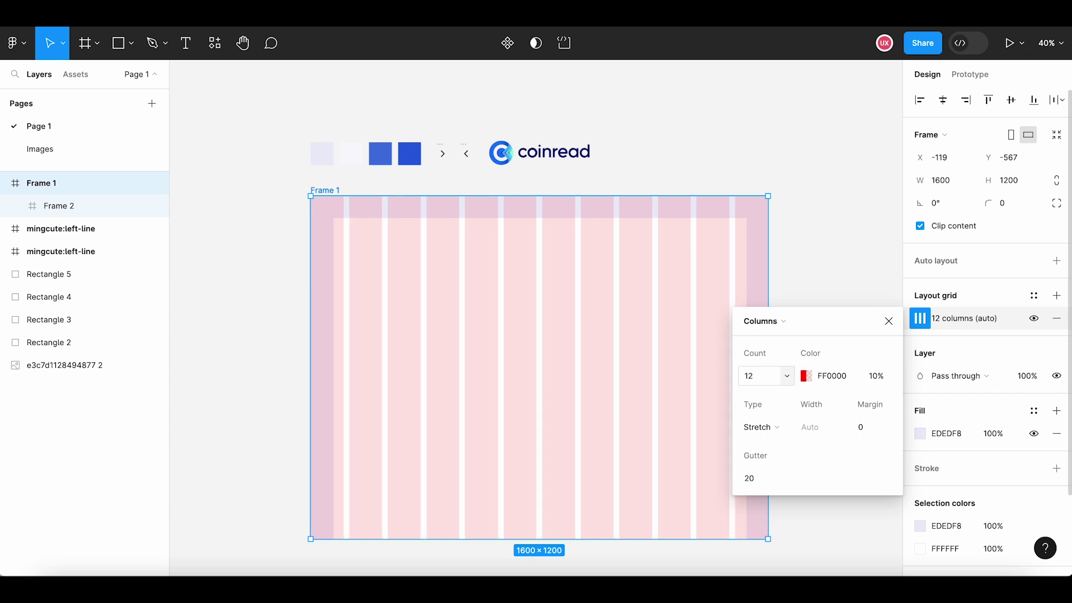
{"action": "left_click", "coordinate": [758, 380]}
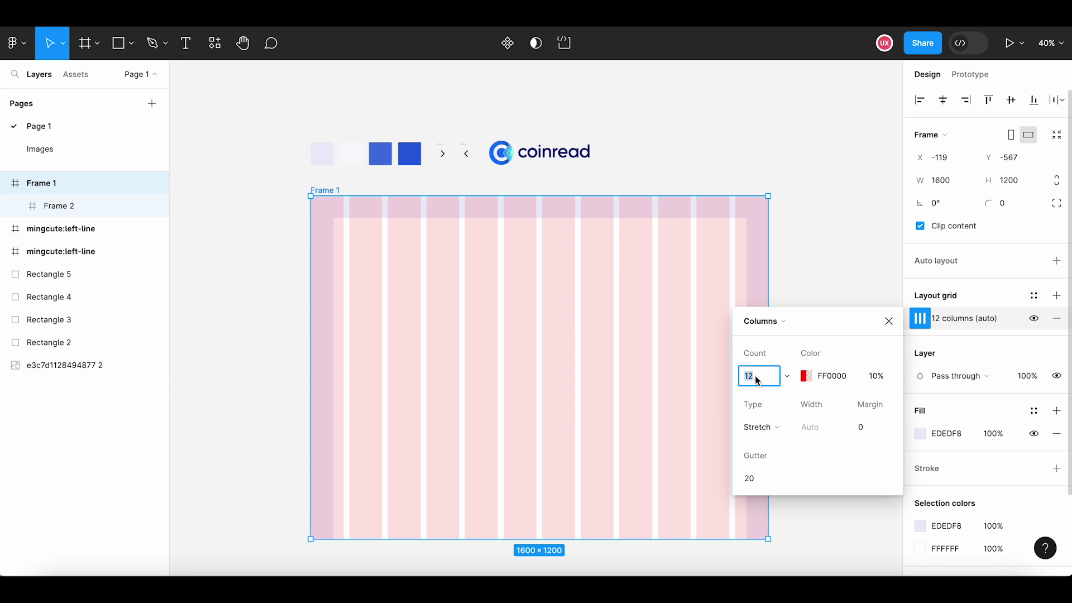
{"action": "type", "text": "16"}
{"action": "key", "text": "Return"}
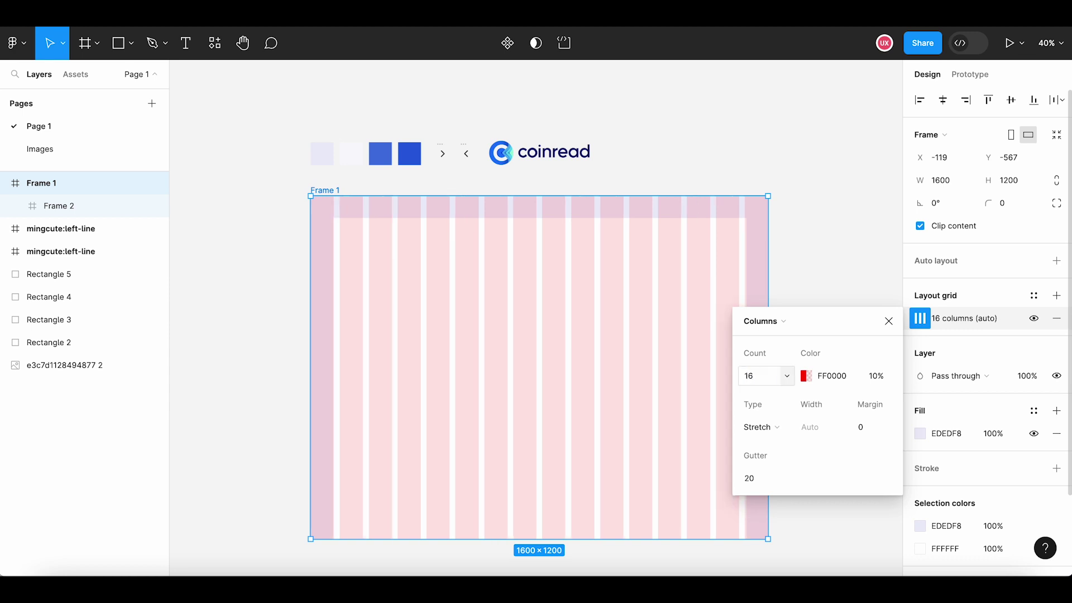
{"action": "left_click", "coordinate": [888, 321]}
{"action": "left_click", "coordinate": [838, 330]}
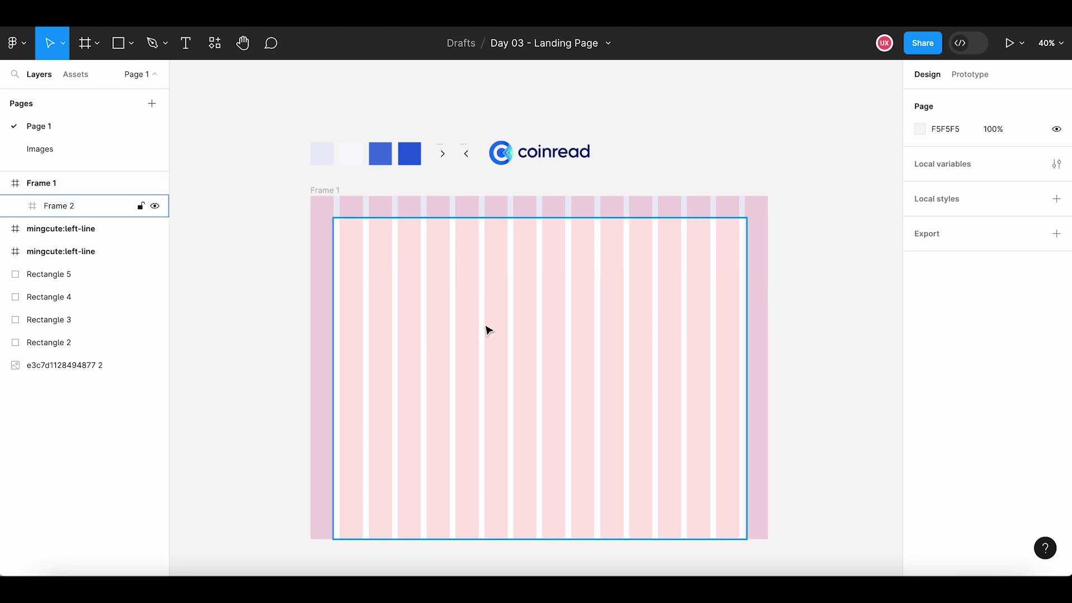
{"action": "left_click", "coordinate": [488, 330]}
{"action": "key", "text": "Right"}
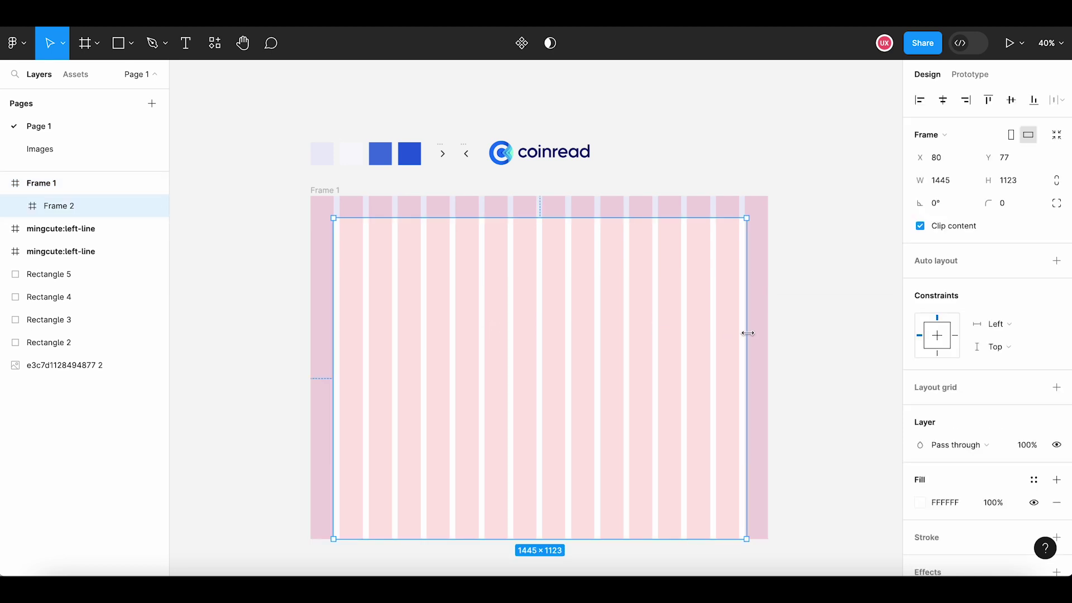
Narrow Frame 2 to 1439 px wide by dragging its right edge
{"action": "scroll", "coordinate": [746, 333], "scroll_direction": "up", "scroll_amount": 2, "text": "ctrl"}
{"action": "scroll", "coordinate": [744, 334], "scroll_direction": "up", "scroll_amount": 5}
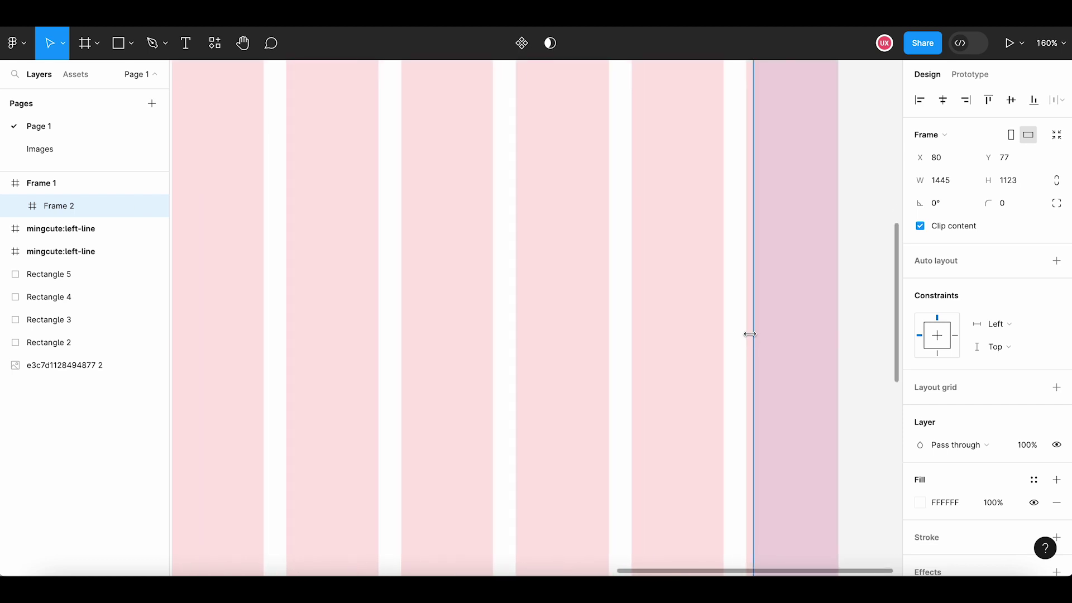
{"action": "left_click_drag", "start_coordinate": [749, 335], "coordinate": [744, 336]}
{"action": "scroll", "coordinate": [664, 336], "scroll_direction": "down", "scroll_amount": 3}
{"action": "scroll", "coordinate": [665, 335], "scroll_direction": "down", "scroll_amount": 3}
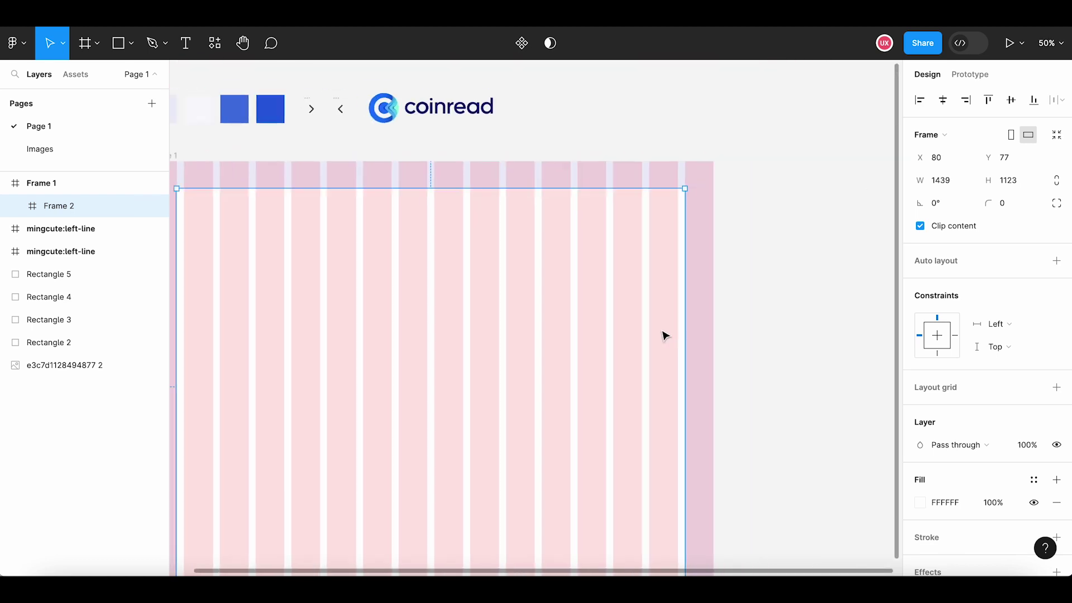
{"action": "scroll", "coordinate": [572, 430], "scroll_direction": "down", "scroll_amount": 1}
{"action": "scroll", "coordinate": [541, 469], "scroll_direction": "down", "scroll_amount": 3}
{"action": "scroll", "coordinate": [505, 440], "scroll_direction": "up", "scroll_amount": 5}
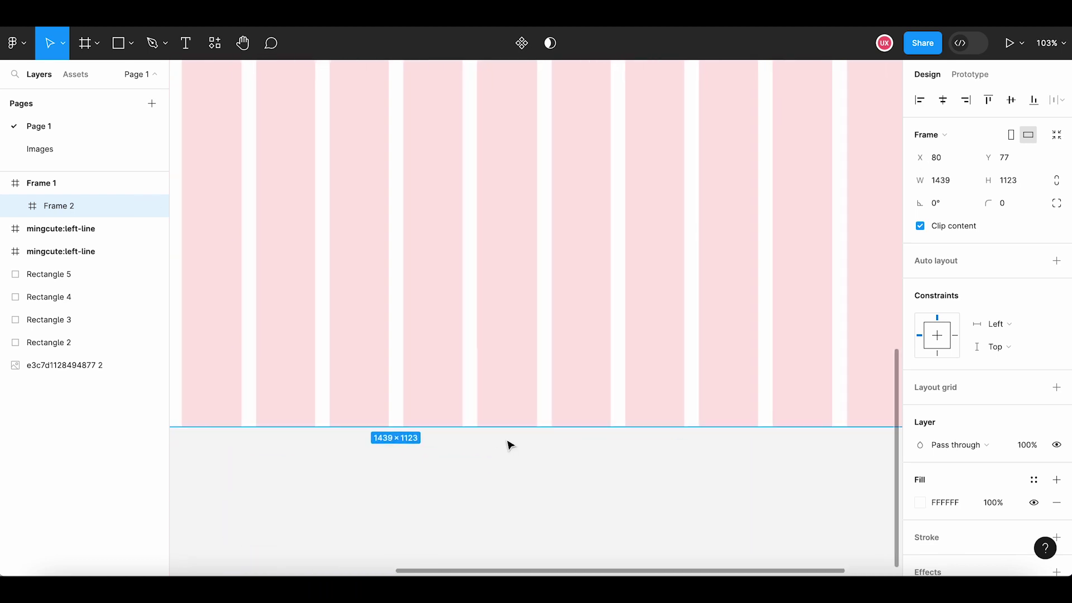
{"action": "left_click", "coordinate": [509, 445]}
{"action": "scroll", "coordinate": [507, 443], "scroll_direction": "down", "scroll_amount": 5}
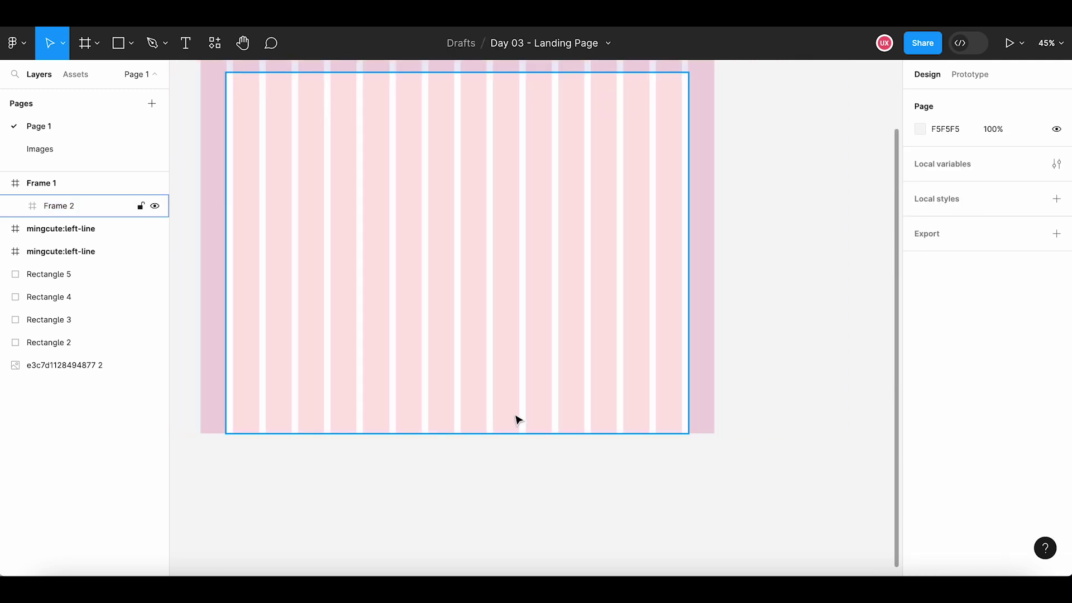
{"action": "scroll", "coordinate": [517, 418], "scroll_direction": "down", "scroll_amount": 2}
{"action": "left_click_drag", "start_coordinate": [521, 360], "coordinate": [540, 421]}
Set Frame 2's top-left and top-right corner radius to 10, leaving bottom corners square
{"action": "left_click", "coordinate": [478, 347]}
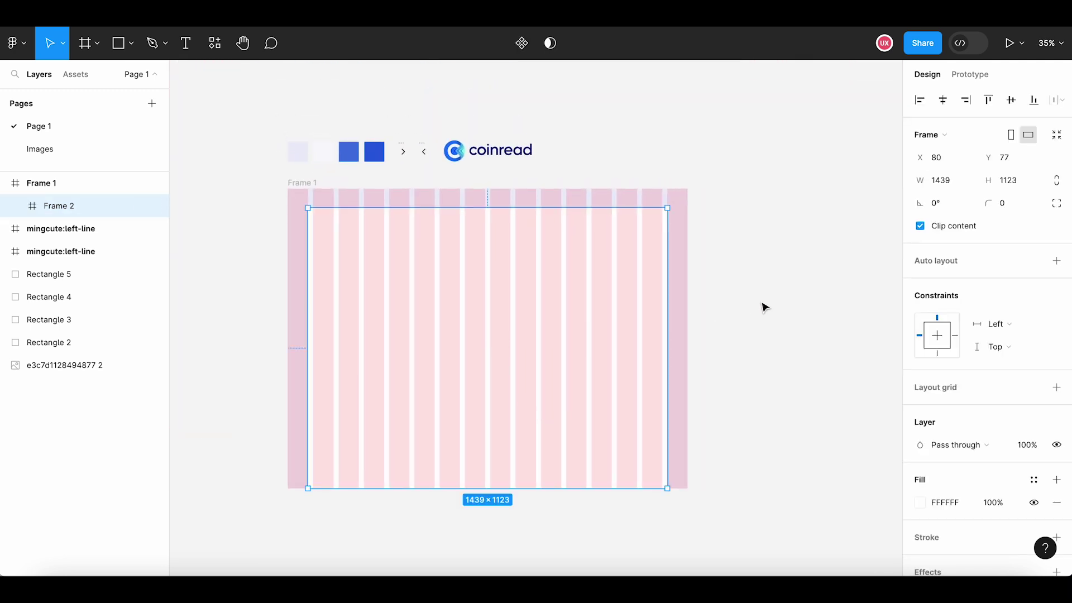
{"action": "left_click", "coordinate": [1056, 203]}
{"action": "left_click", "coordinate": [933, 226]}
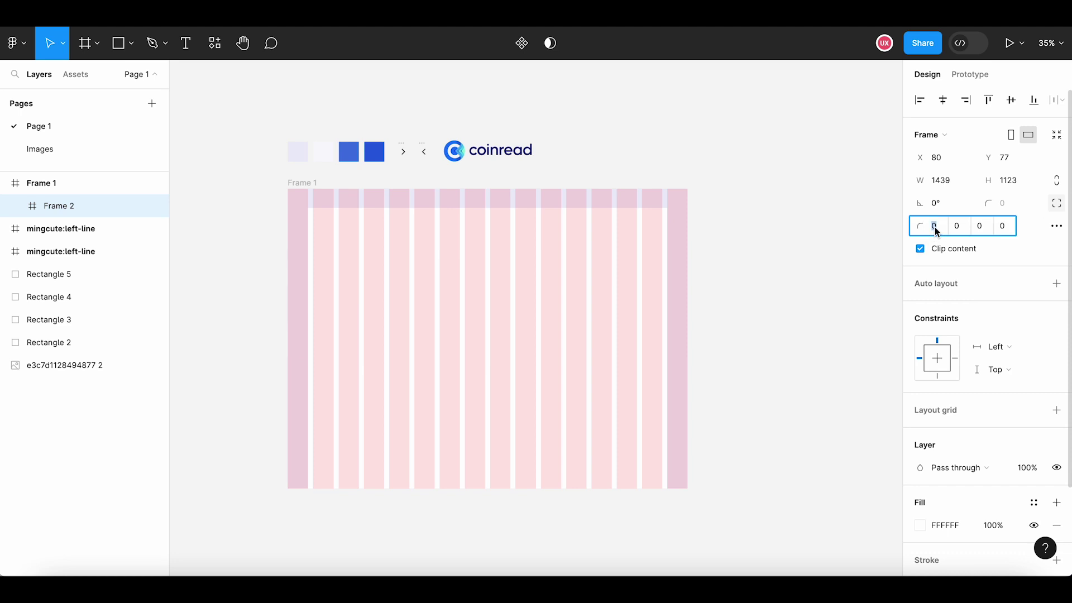
{"action": "type", "text": "10"}
{"action": "key", "text": "Tab"}
{"action": "type", "text": "10"}
{"action": "left_click", "coordinate": [881, 252]}
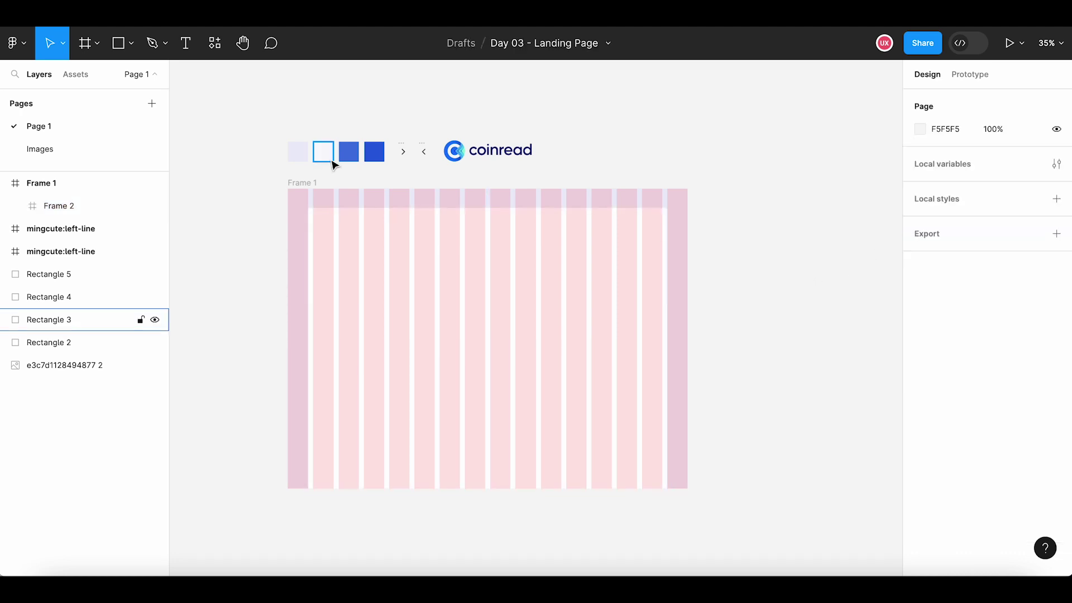
{"action": "left_click", "coordinate": [340, 231]}
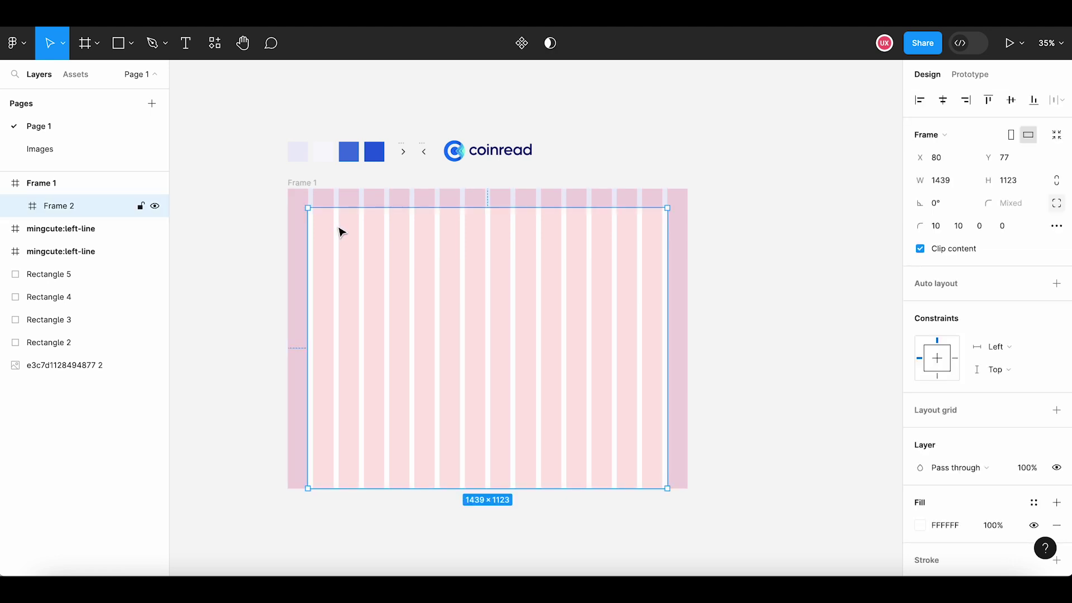
{"action": "left_click", "coordinate": [309, 185]}
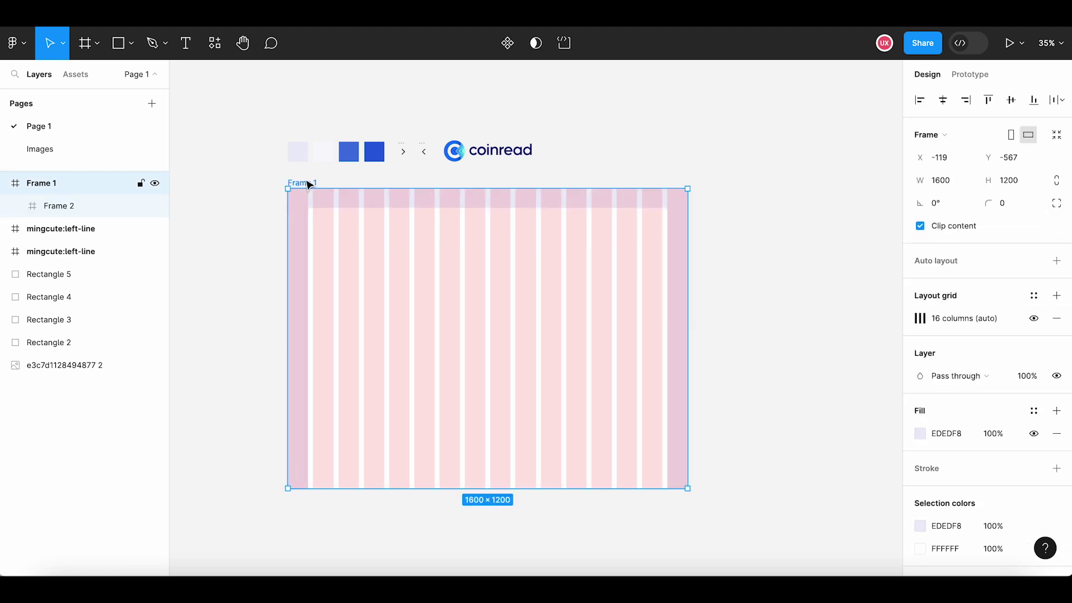
Hide Frame 1's 16-column grid and give Frame 2 a 12-column stretch grid with 20 gutters
{"action": "left_click", "coordinate": [1033, 318]}
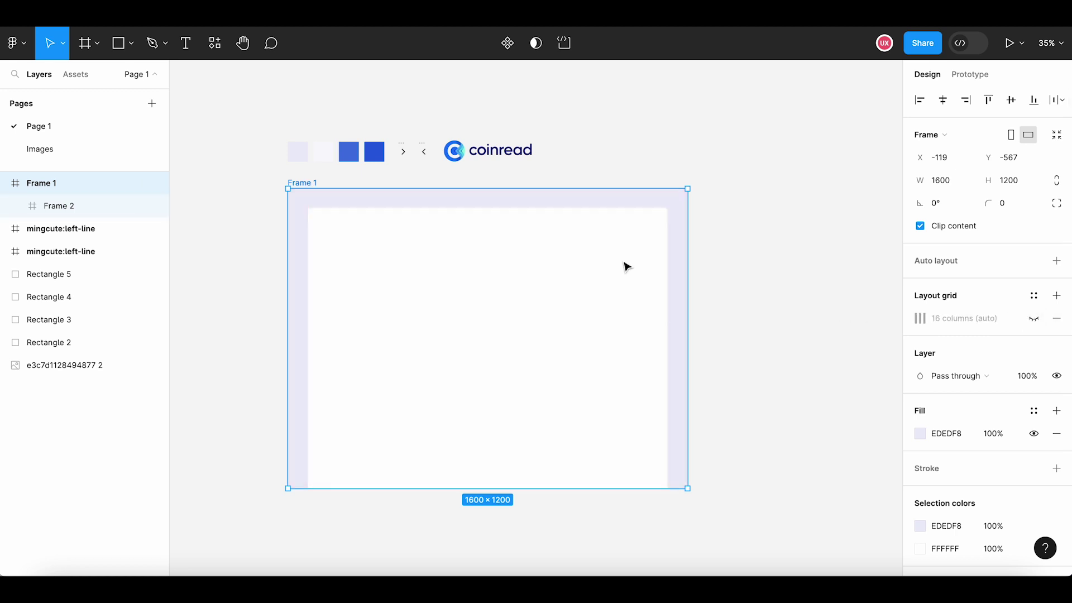
{"action": "left_click", "coordinate": [474, 279]}
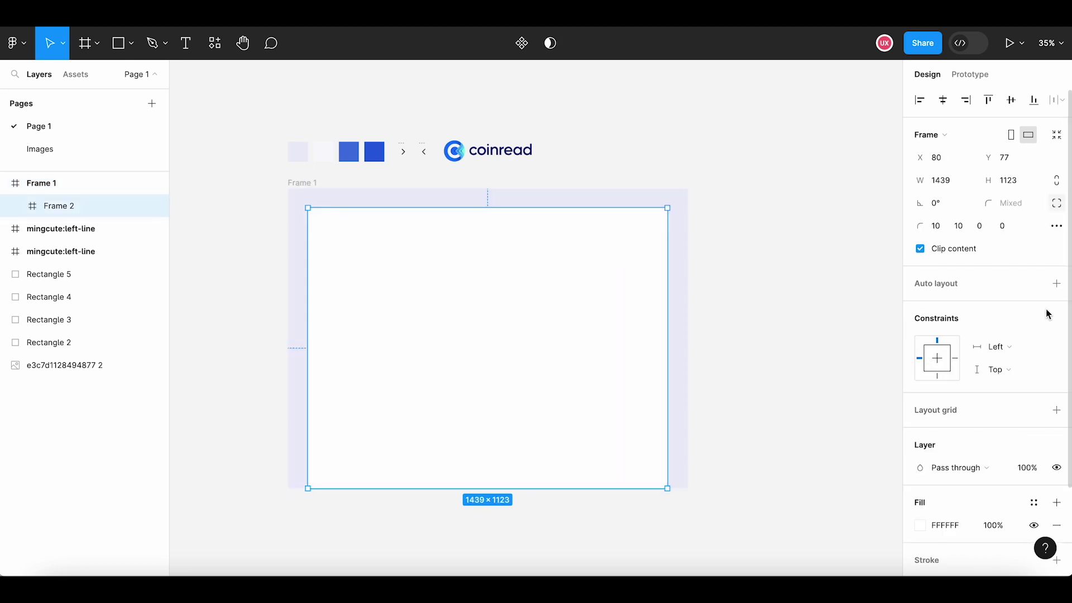
{"action": "left_click", "coordinate": [1056, 410]}
{"action": "left_click", "coordinate": [920, 432]}
{"action": "left_click", "coordinate": [760, 438]}
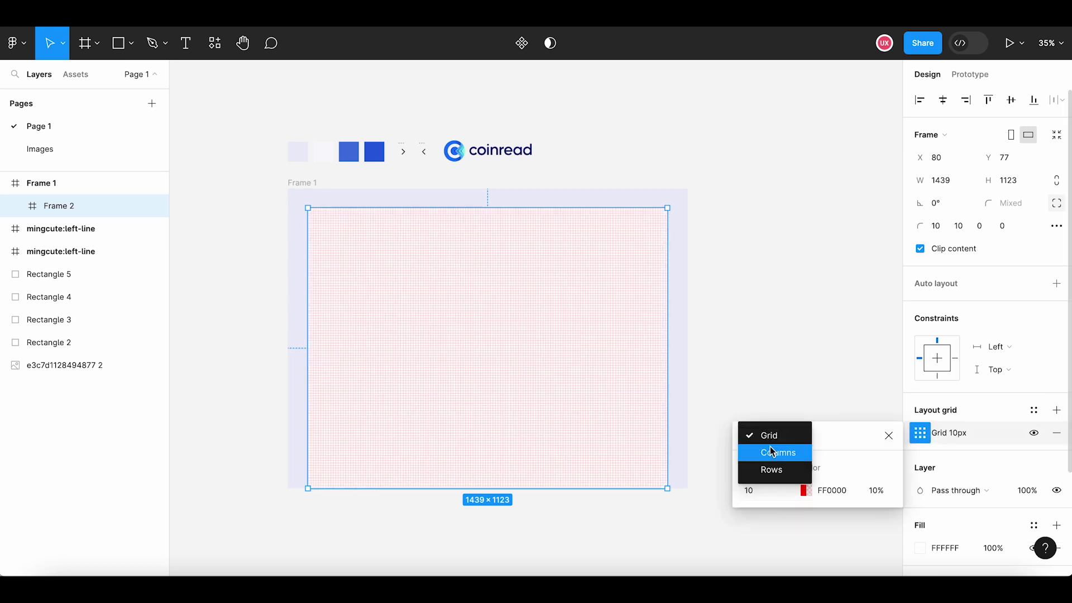
{"action": "type", "text": "12"}
{"action": "key", "text": "Return"}
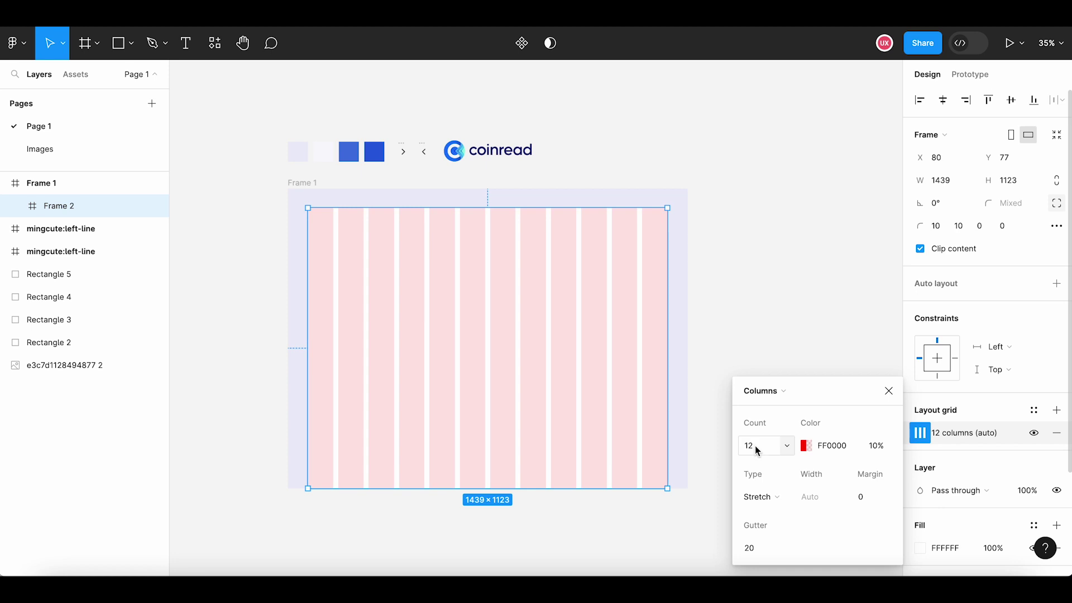
Paste a copy of the coinread logo into Frame 2 and resize it to 140 px wide
{"action": "left_click", "coordinate": [776, 340]}
{"action": "key", "text": "ctrl+v"}
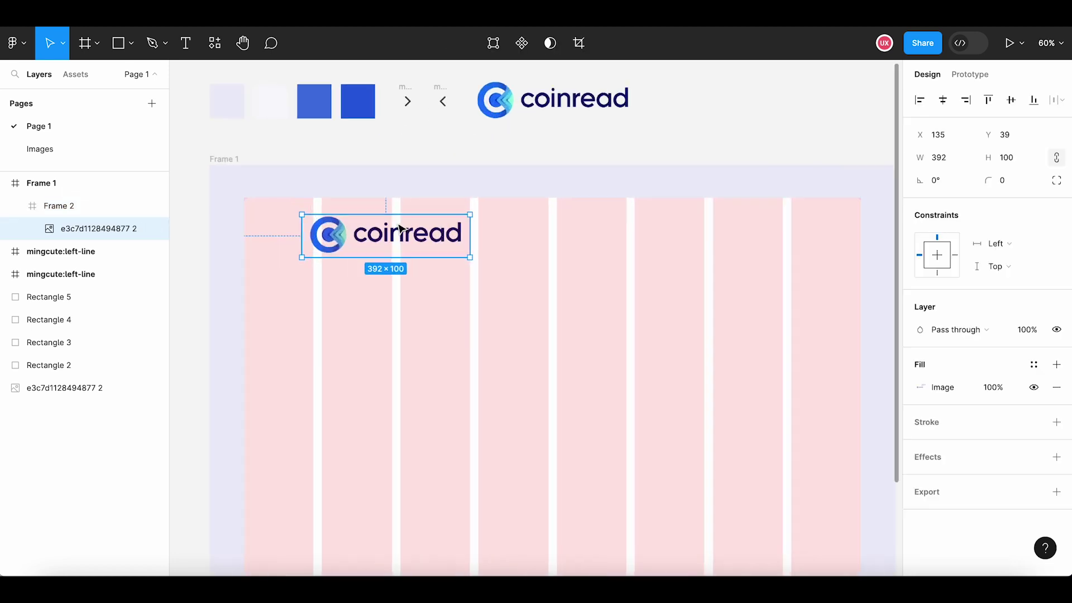
{"action": "scroll", "coordinate": [347, 237], "scroll_direction": "up", "scroll_amount": 5}
{"action": "left_click_drag", "start_coordinate": [346, 237], "coordinate": [342, 237]}
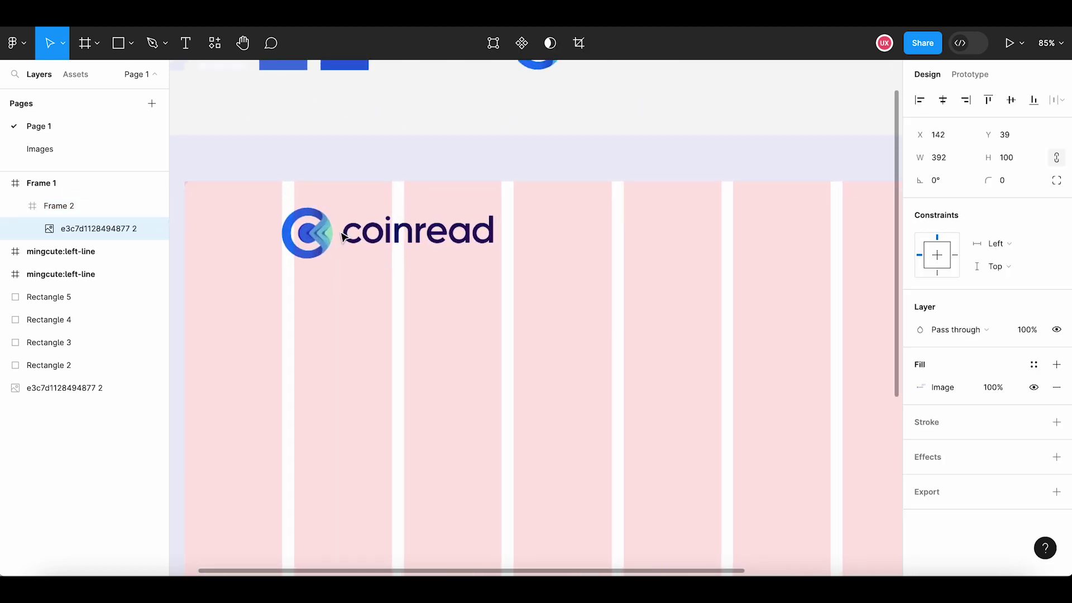
{"action": "left_click", "coordinate": [953, 161]}
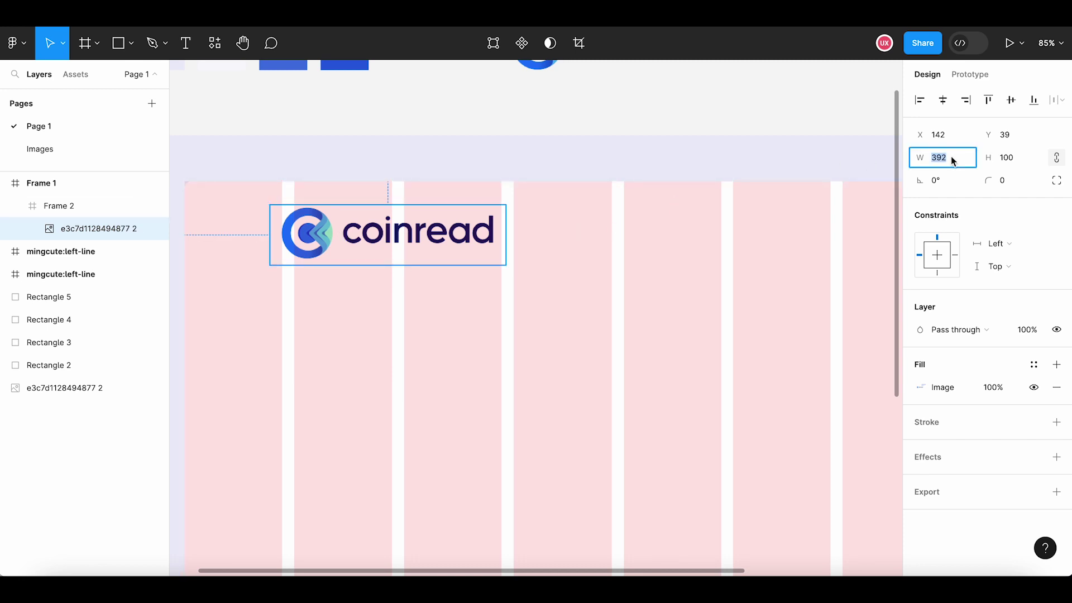
{"action": "type", "text": "140"}
{"action": "key", "text": "Return"}
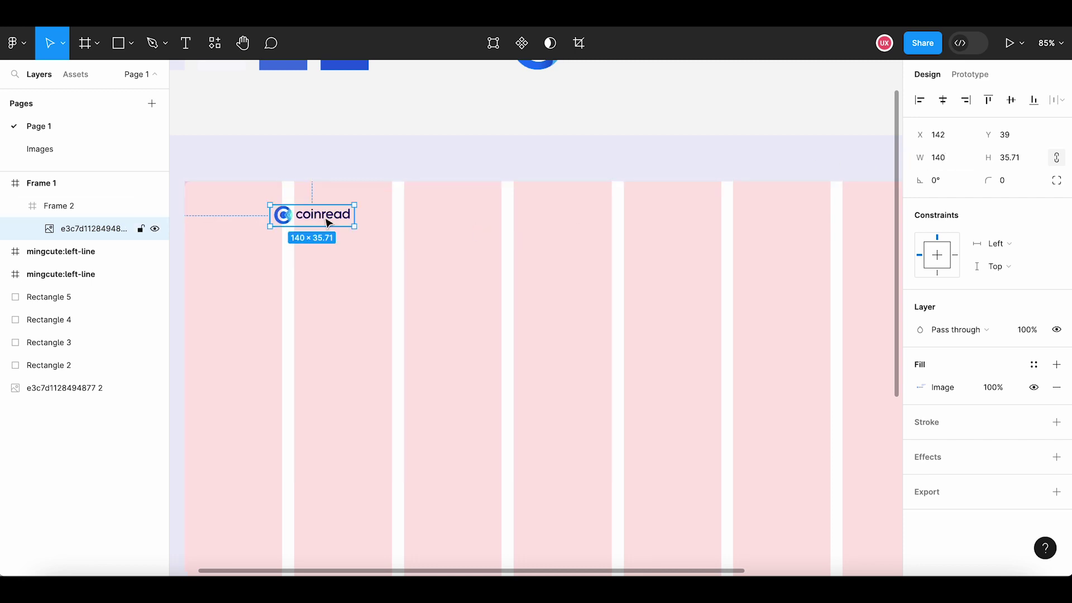
Position the 140 px logo at X 155, Y 44 near Frame 2's top-left corner
{"action": "left_click_drag", "start_coordinate": [301, 219], "coordinate": [316, 225]}
{"action": "scroll", "coordinate": [311, 226], "scroll_direction": "up", "scroll_amount": 2}
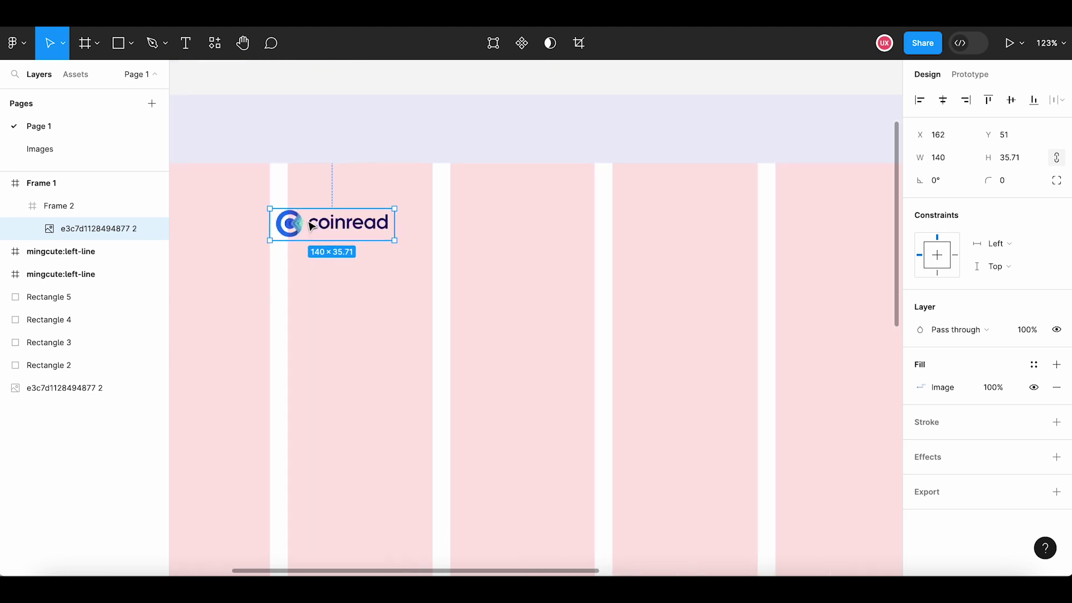
{"action": "scroll", "coordinate": [304, 226], "scroll_direction": "up", "scroll_amount": 1}
{"action": "scroll", "coordinate": [302, 226], "scroll_direction": "up", "scroll_amount": 3}
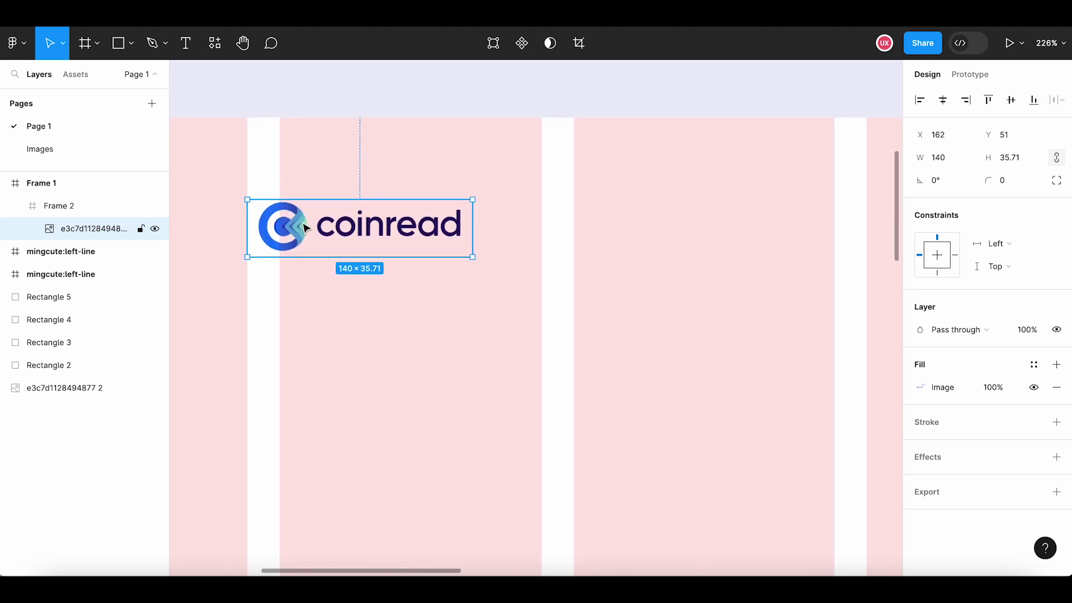
{"action": "left_click_drag", "start_coordinate": [300, 230], "coordinate": [303, 219]}
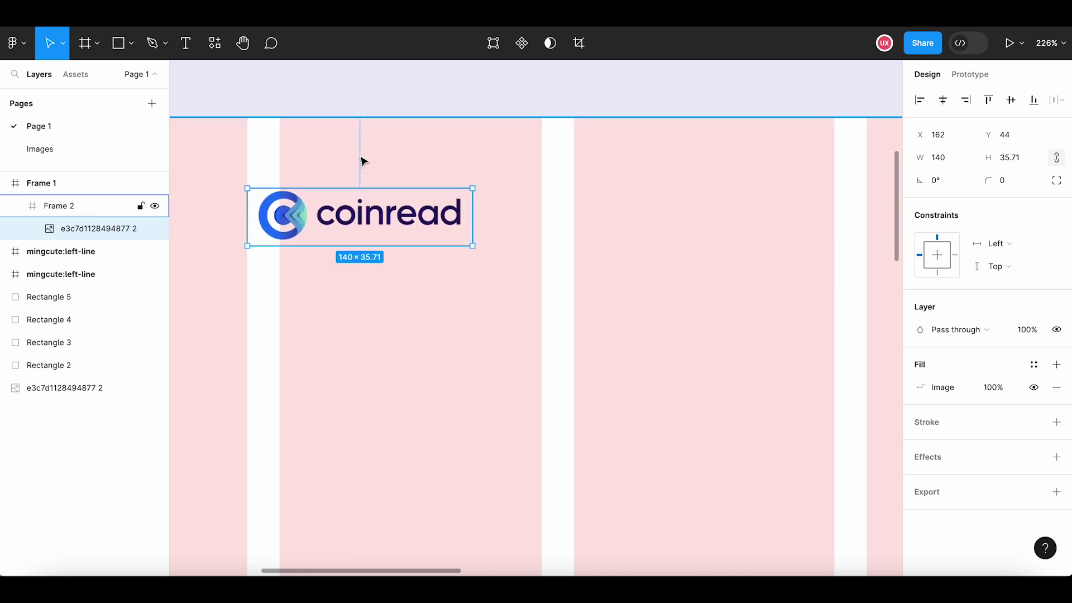
{"action": "left_click", "coordinate": [414, 101]}
{"action": "scroll", "coordinate": [419, 245], "scroll_direction": "down", "scroll_amount": 1}
{"action": "scroll", "coordinate": [385, 240], "scroll_direction": "down", "scroll_amount": 3}
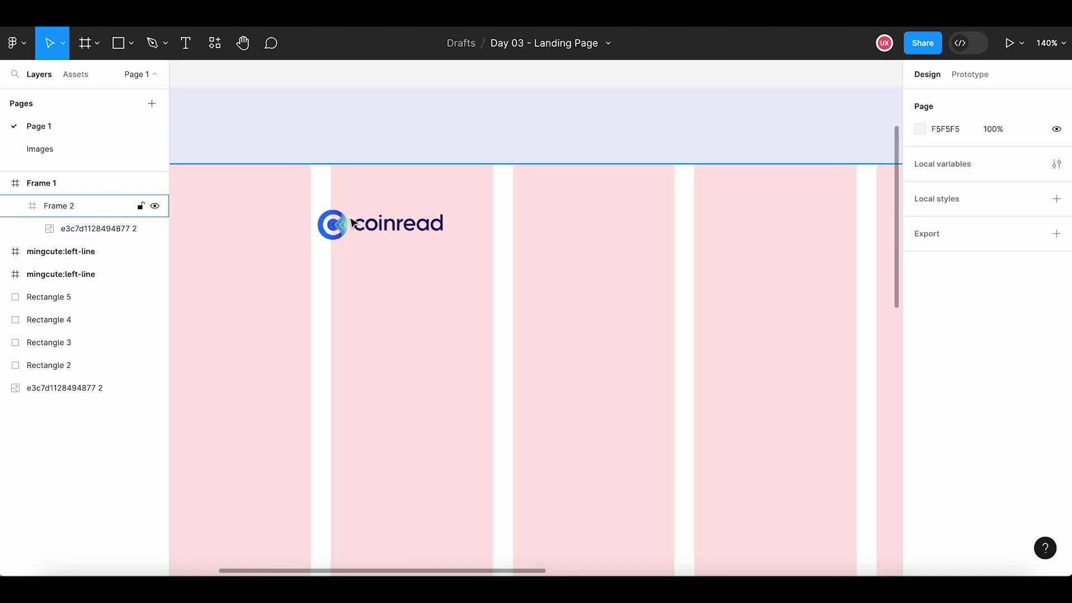
{"action": "left_click", "coordinate": [335, 226]}
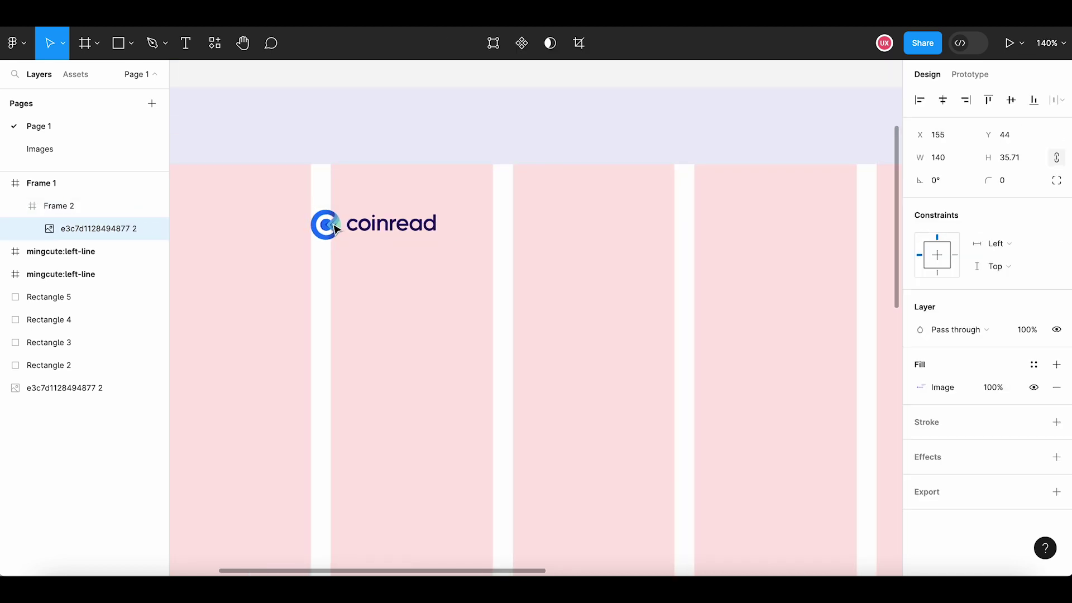
{"action": "left_click_drag", "start_coordinate": [334, 228], "coordinate": [337, 228]}
{"action": "left_click", "coordinate": [419, 112]}
{"action": "scroll", "coordinate": [400, 163], "scroll_direction": "down", "scroll_amount": 5}
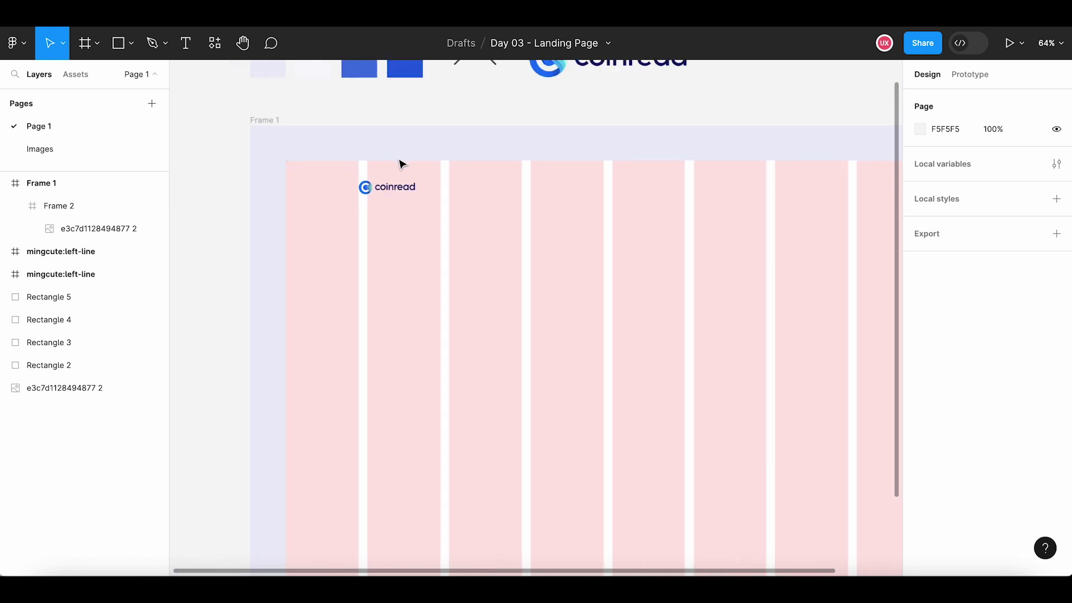
{"action": "scroll", "coordinate": [246, 222], "scroll_direction": "down", "scroll_amount": 1}
{"action": "scroll", "coordinate": [245, 222], "scroll_direction": "down", "scroll_amount": 2}
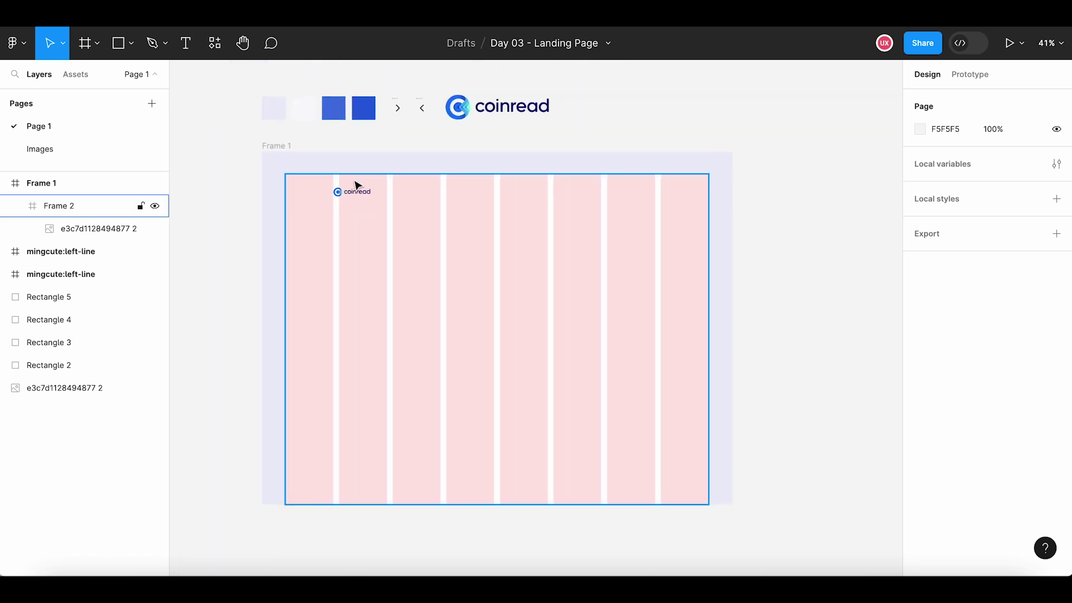
{"action": "scroll", "coordinate": [359, 203], "scroll_direction": "up", "scroll_amount": 5}
{"action": "scroll", "coordinate": [359, 204], "scroll_direction": "up", "scroll_amount": 1}
{"action": "scroll", "coordinate": [359, 204], "scroll_direction": "down", "scroll_amount": 1}
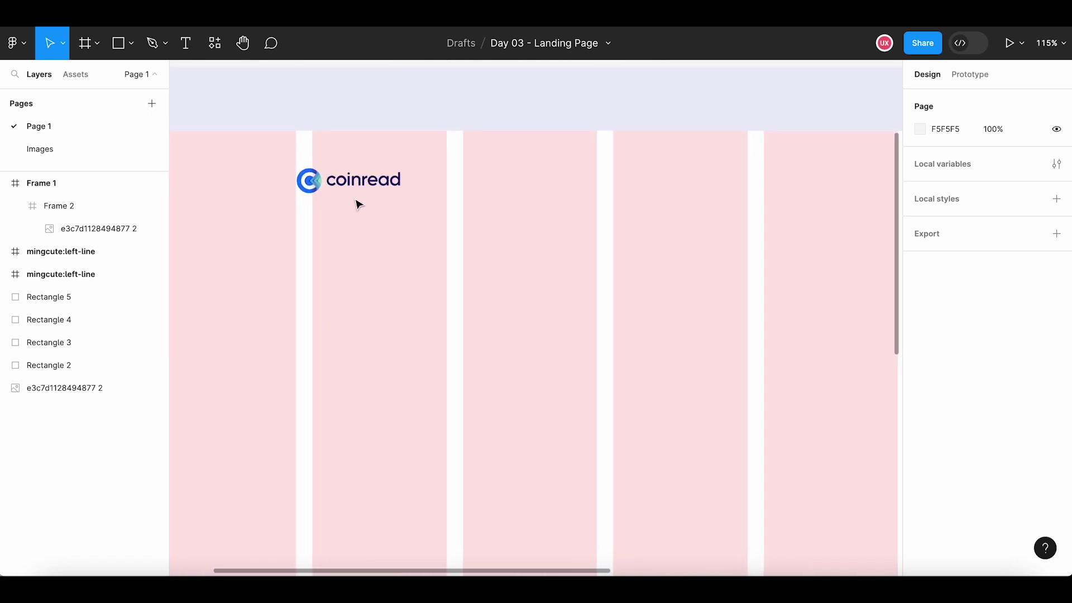
{"action": "scroll", "coordinate": [359, 205], "scroll_direction": "down", "scroll_amount": 2}
{"action": "scroll", "coordinate": [368, 190], "scroll_direction": "down", "scroll_amount": 2}
{"action": "scroll", "coordinate": [427, 134], "scroll_direction": "up", "scroll_amount": 2}
{"action": "scroll", "coordinate": [427, 134], "scroll_direction": "right", "scroll_amount": 1}
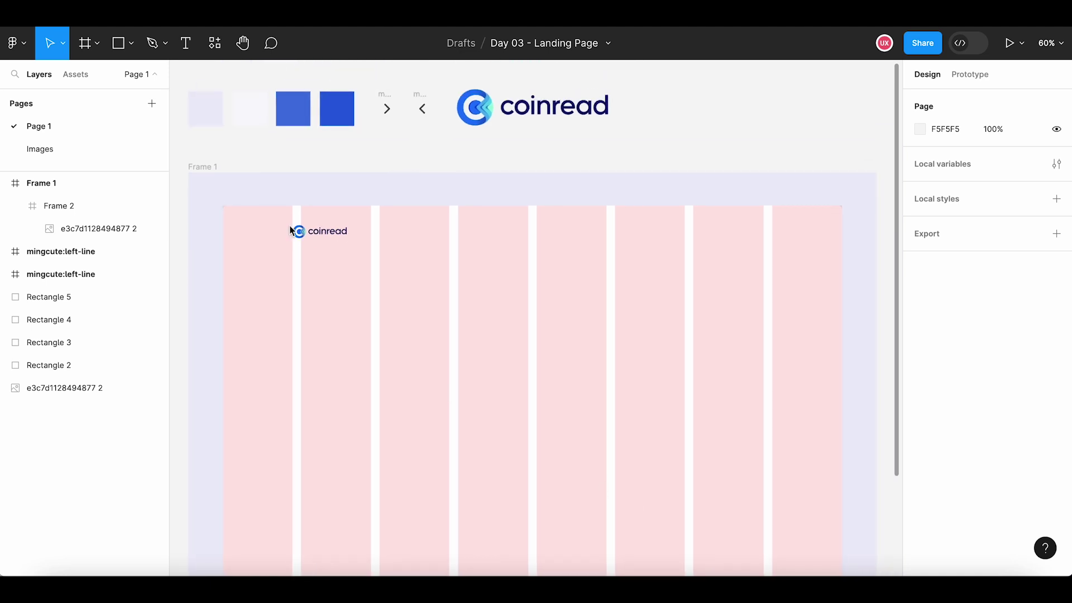
Add a KEY FEATURES text label in Frame 2, aligned level with the coinread logo
{"action": "left_click", "coordinate": [186, 44]}
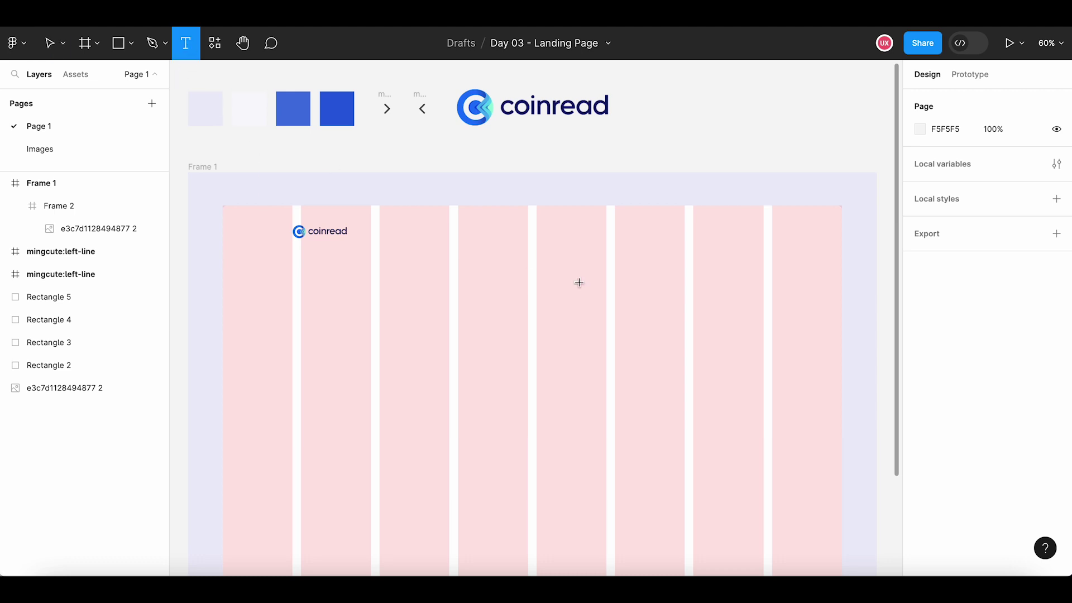
{"action": "left_click", "coordinate": [616, 230]}
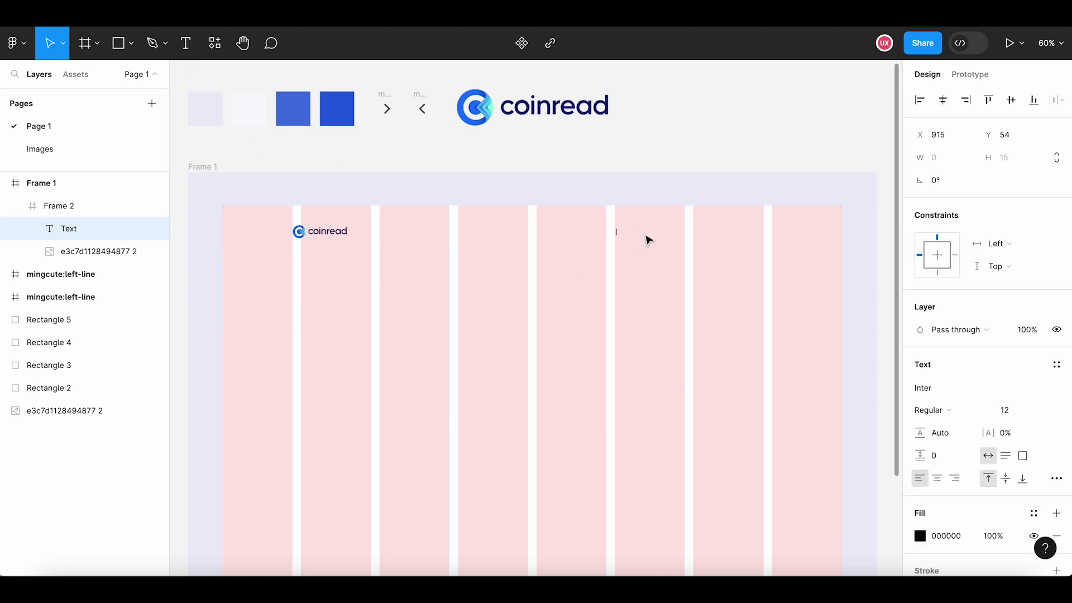
{"action": "type", "text": "KEY"}
{"action": "type", "text": " FEATURES"}
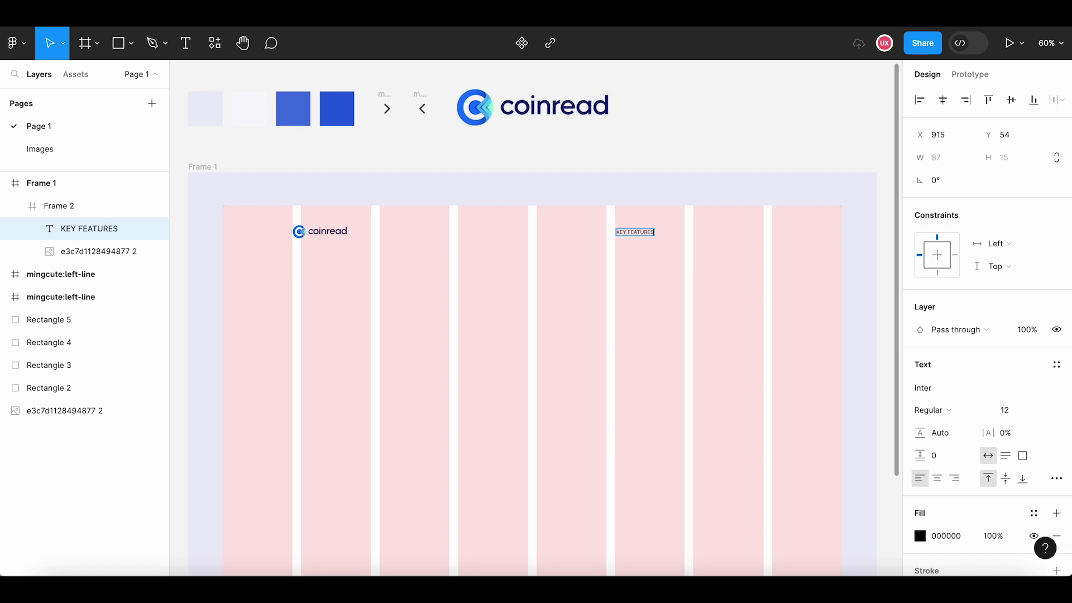
{"action": "key", "text": "Escape"}
{"action": "scroll", "coordinate": [633, 223], "scroll_direction": "up", "scroll_amount": 3}
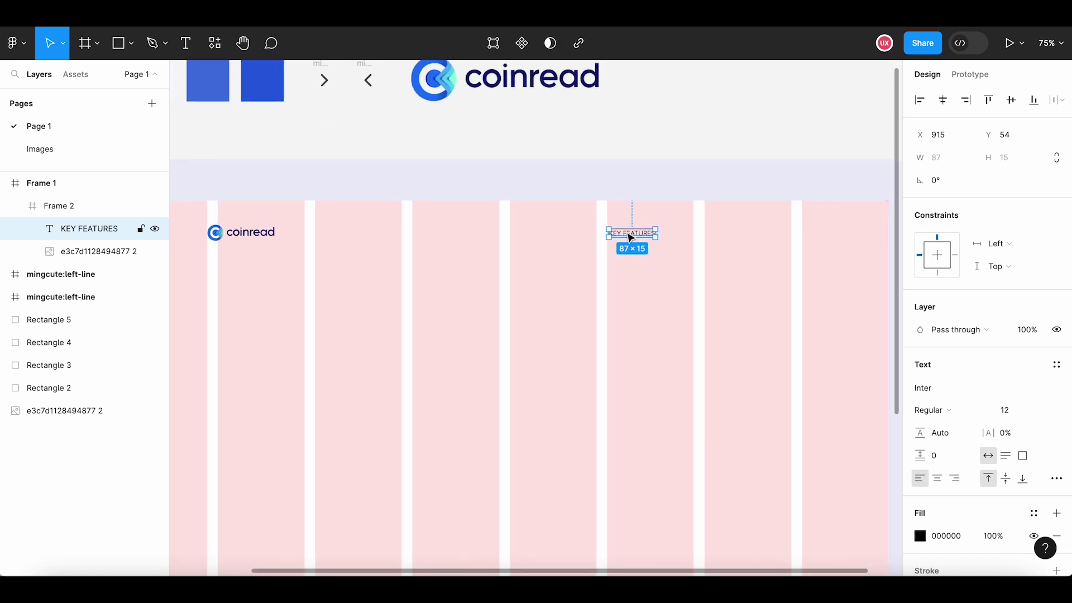
{"action": "left_click_drag", "start_coordinate": [629, 241], "coordinate": [629, 232]}
Make the KEY FEATURES label Semi Bold with 70% fill opacity
{"action": "scroll", "coordinate": [628, 232], "scroll_direction": "down", "scroll_amount": 3, "text": "ctrl"}
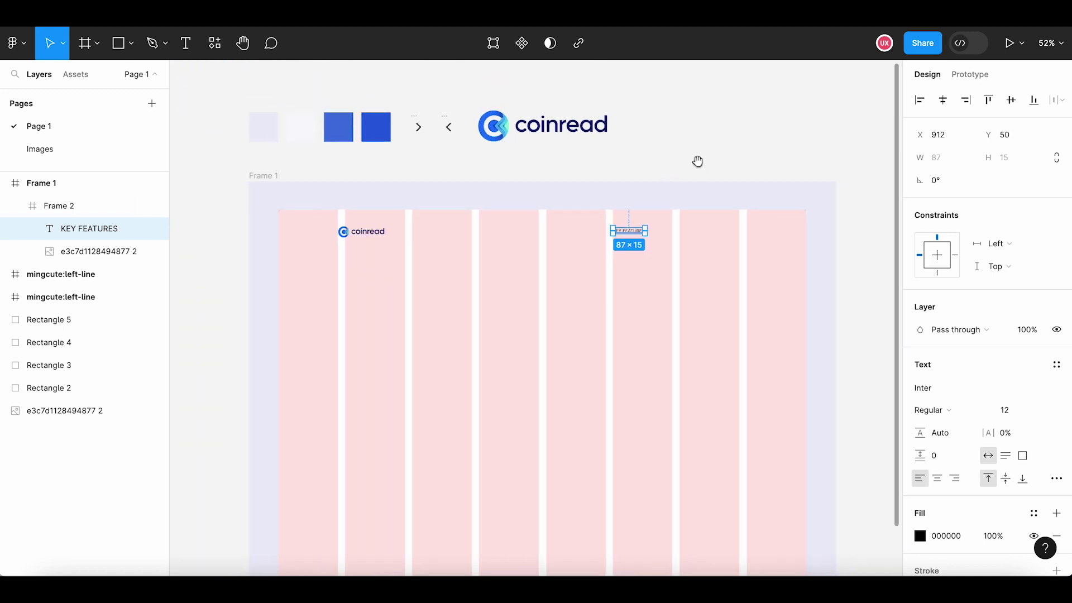
{"action": "scroll", "coordinate": [581, 255], "scroll_direction": "up", "scroll_amount": 5, "text": "ctrl"}
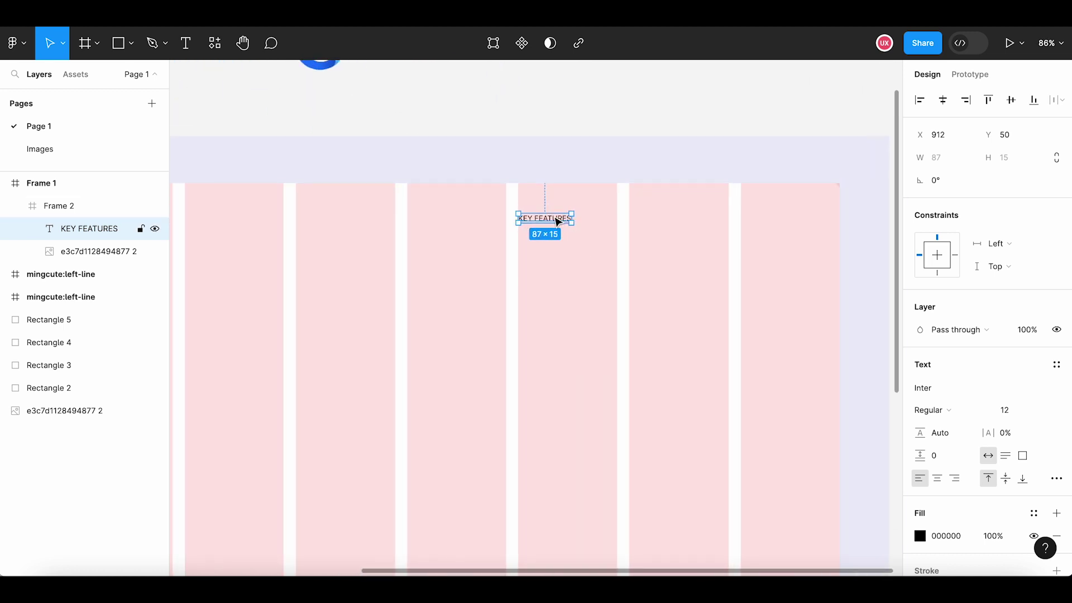
{"action": "scroll", "coordinate": [557, 222], "scroll_direction": "up", "scroll_amount": 2, "text": "ctrl"}
{"action": "left_click", "coordinate": [941, 413]}
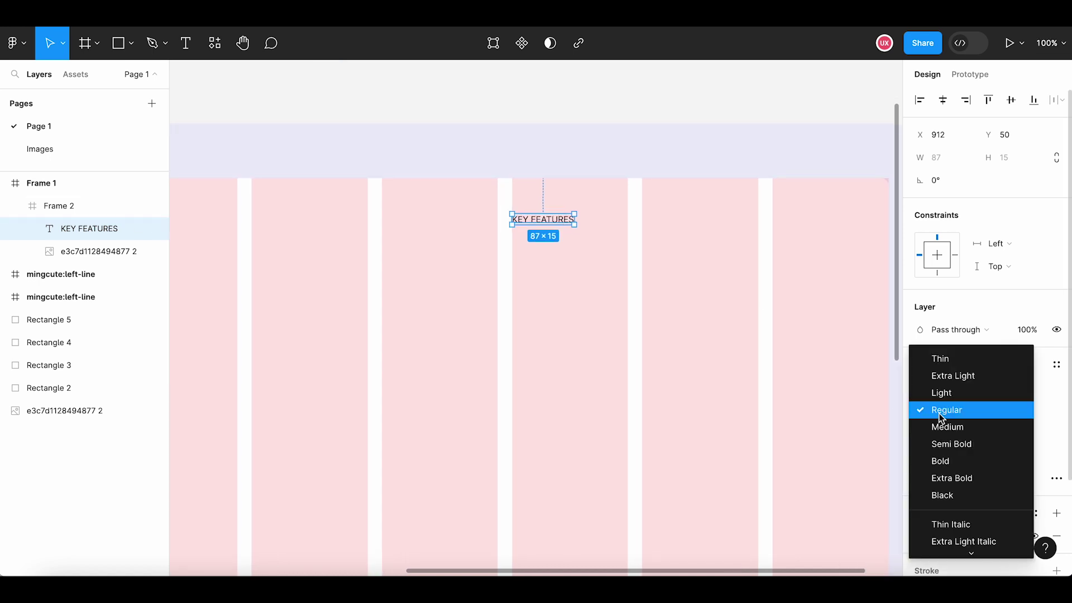
{"action": "left_click", "coordinate": [949, 426]}
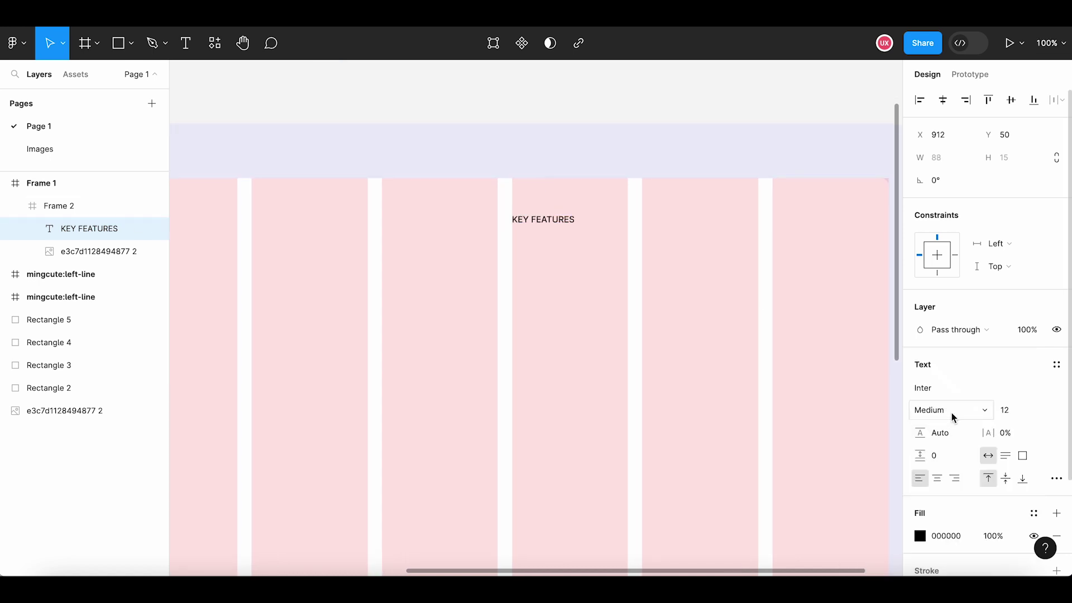
{"action": "left_click", "coordinate": [950, 411]}
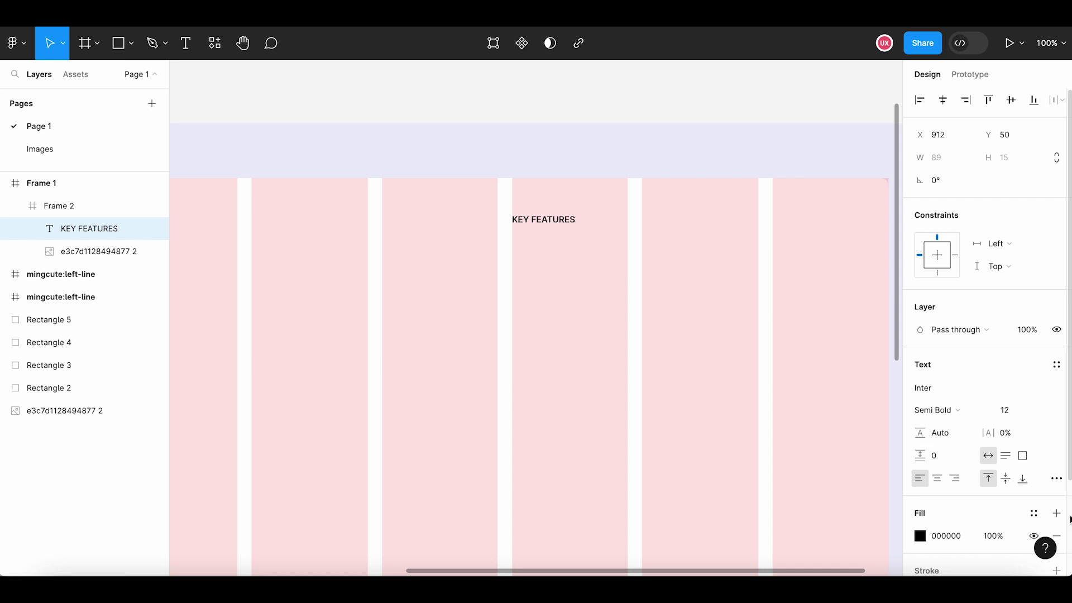
{"action": "scroll", "coordinate": [1060, 519], "scroll_direction": "down", "scroll_amount": 2}
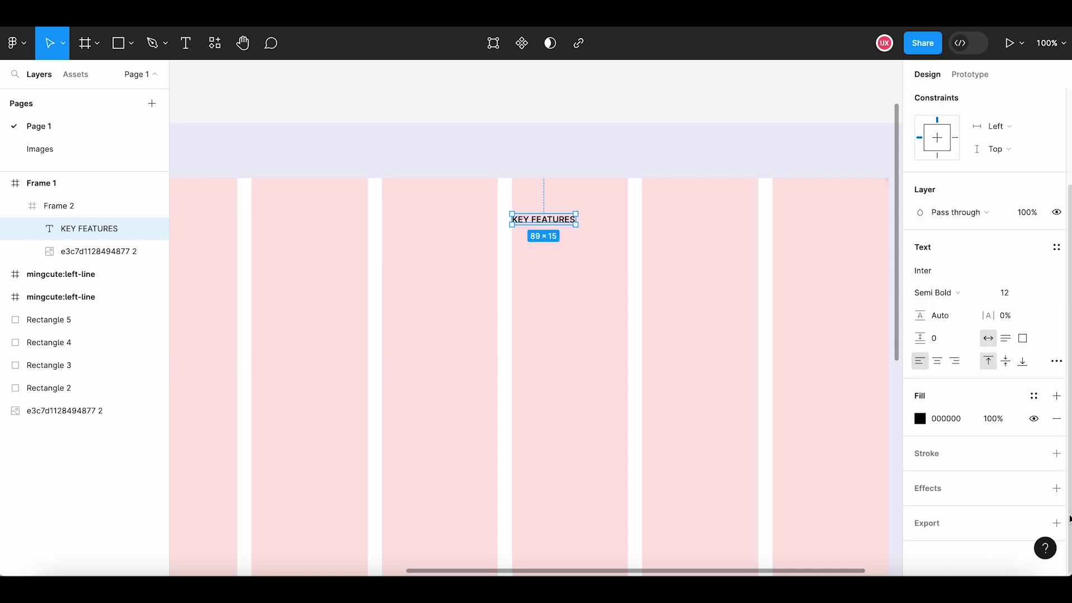
{"action": "left_click", "coordinate": [999, 425]}
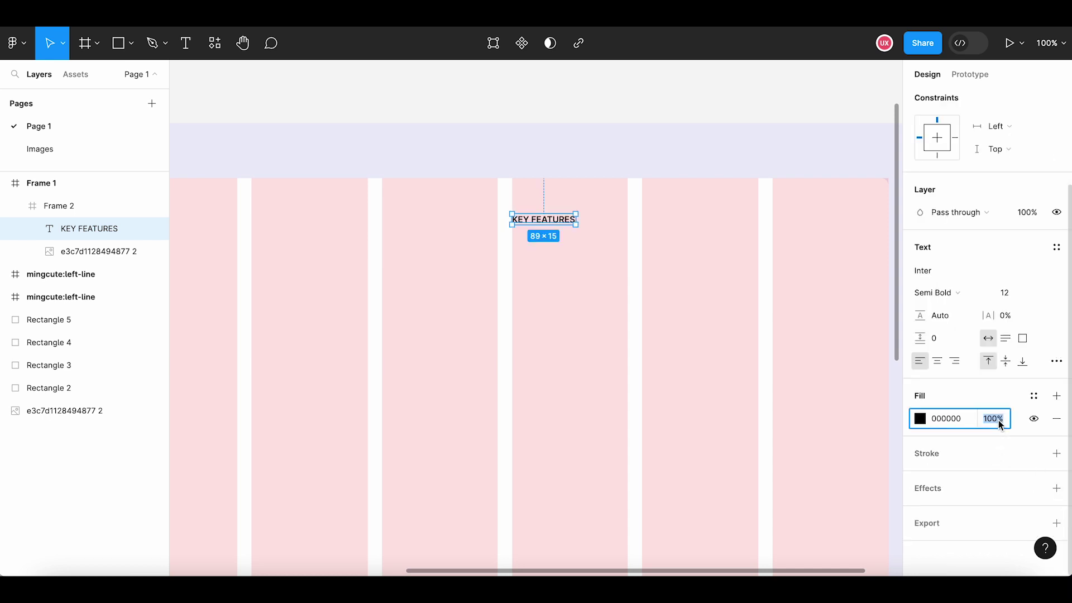
{"action": "type", "text": "70"}
{"action": "key", "text": "Return"}
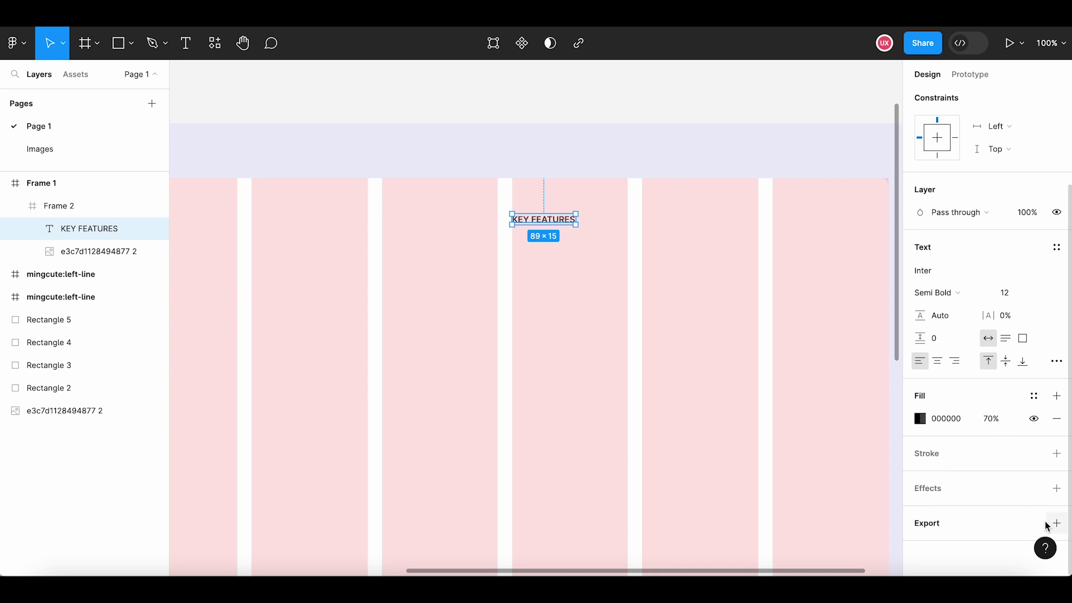
Add a drop shadow to KEY FEATURES with blur 2 and Y offset 1
{"action": "left_click", "coordinate": [1054, 494]}
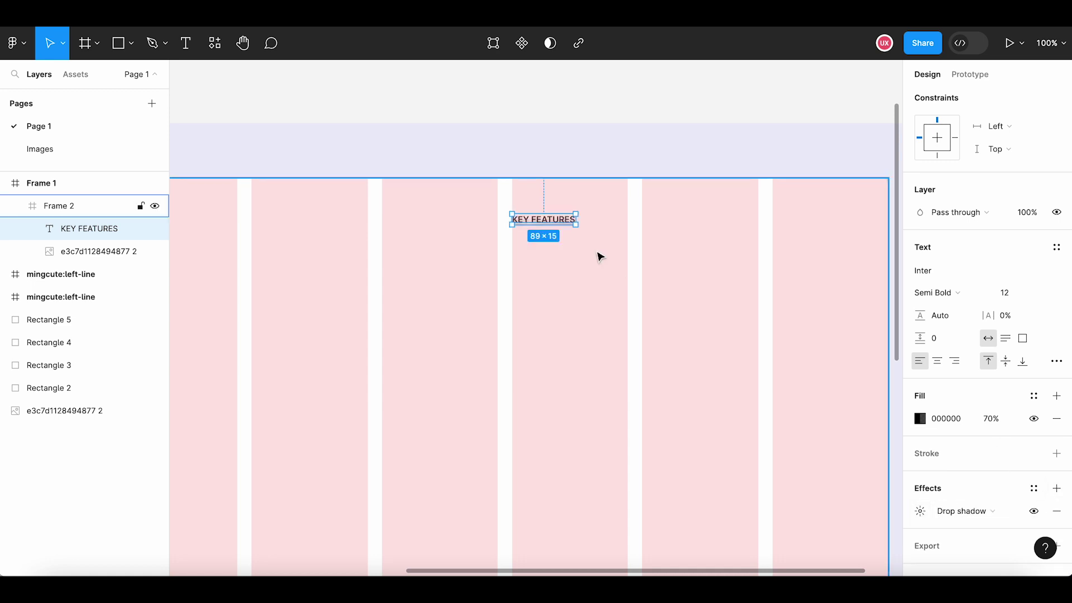
{"action": "scroll", "coordinate": [598, 253], "scroll_direction": "up", "scroll_amount": 5}
{"action": "left_click", "coordinate": [920, 518]}
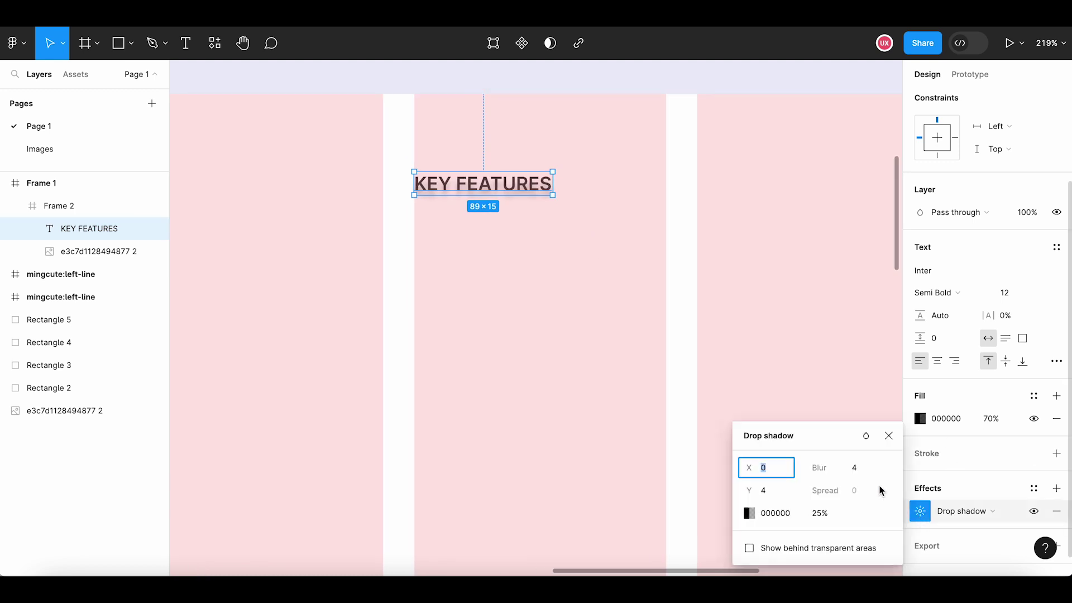
{"action": "left_click", "coordinate": [864, 475]}
{"action": "type", "text": "2"}
{"action": "left_click", "coordinate": [773, 491]}
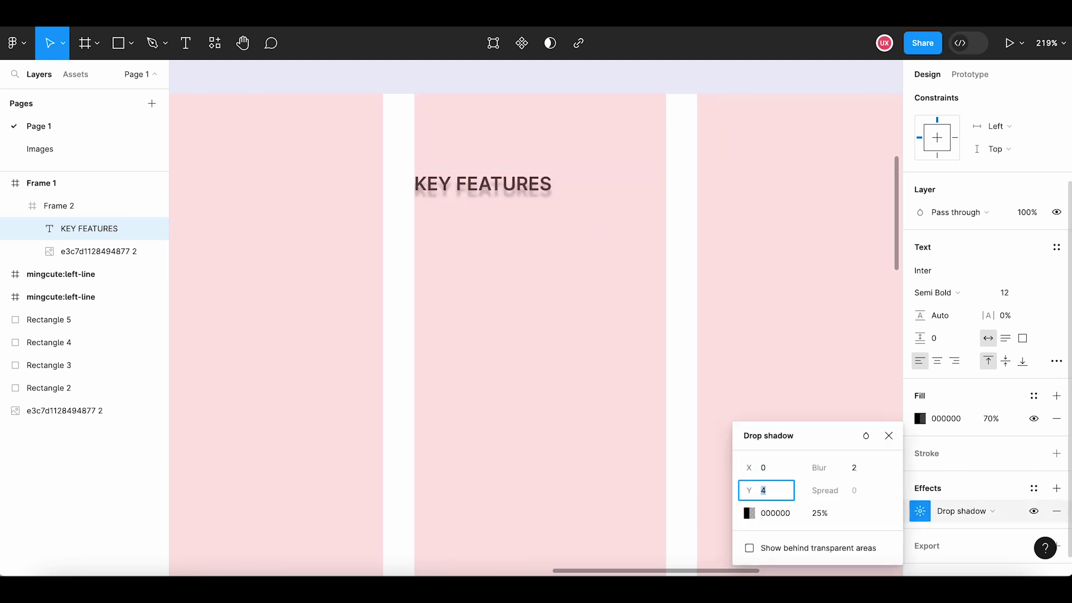
{"action": "type", "text": "1"}
{"action": "left_click", "coordinate": [788, 518]}
Change the drop shadow colour to dark grey 5A5A5A
{"action": "left_click", "coordinate": [751, 513]}
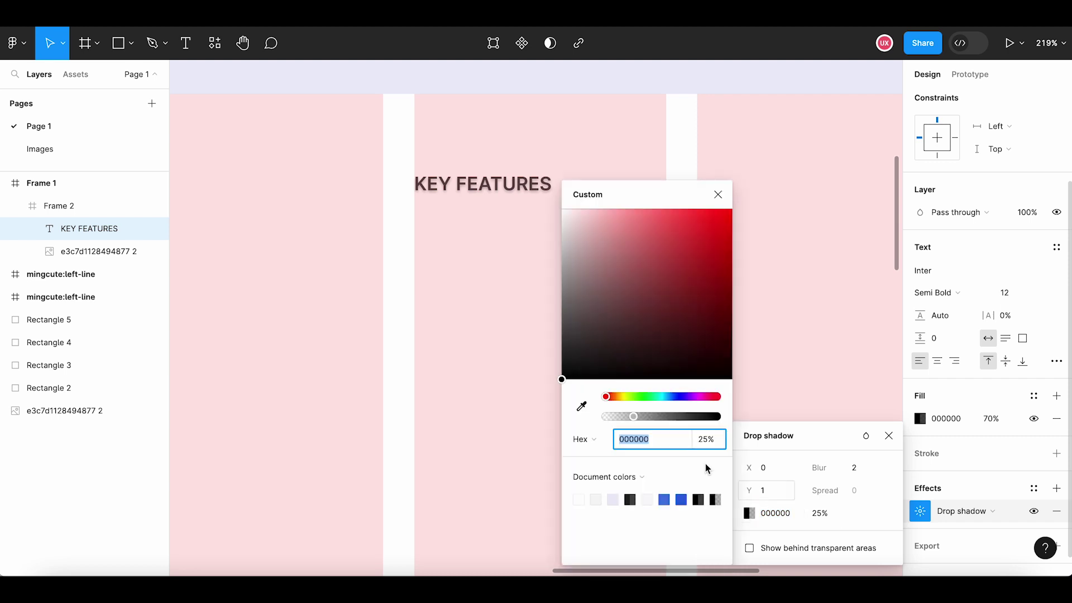
{"action": "mouse_move", "coordinate": [567, 283]}
{"action": "left_mouse_down"}
{"action": "mouse_move", "coordinate": [558, 246]}
{"action": "mouse_move", "coordinate": [560, 299]}
{"action": "left_mouse_up"}
{"action": "left_click", "coordinate": [787, 514]}
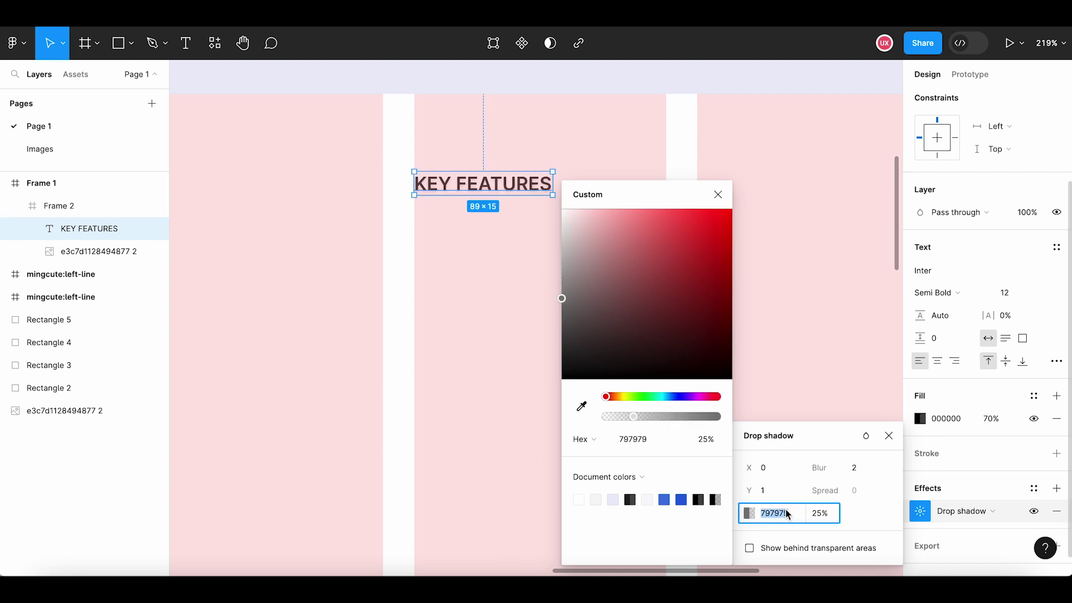
{"action": "type", "text": "5"}
{"action": "type", "text": "A5A5A"}
{"action": "key", "text": "Return"}
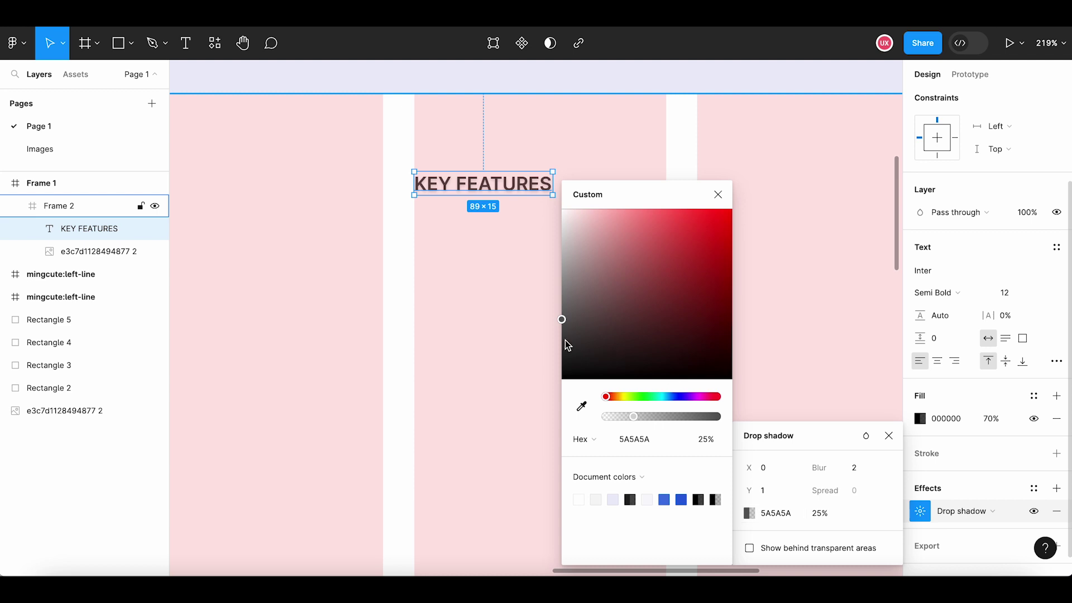
{"action": "left_click", "coordinate": [514, 343]}
Lower the KEY FEATURES text fill opacity to 67%
{"action": "scroll", "coordinate": [514, 343], "scroll_direction": "down", "scroll_amount": 4}
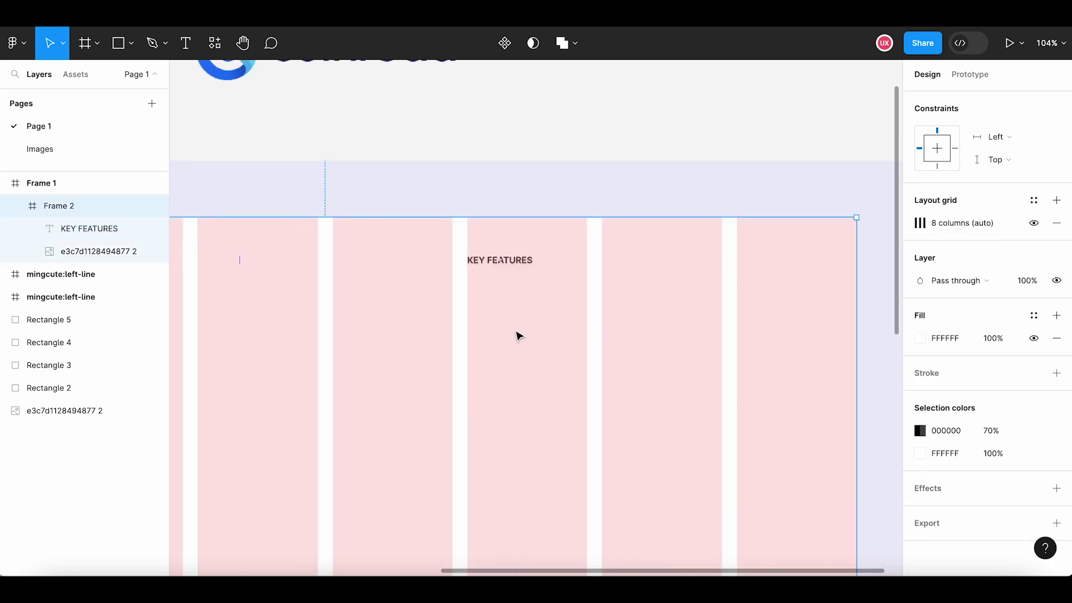
{"action": "scroll", "coordinate": [514, 343], "scroll_direction": "down", "scroll_amount": 3}
{"action": "scroll", "coordinate": [514, 343], "scroll_direction": "down", "scroll_amount": 2}
{"action": "left_click", "coordinate": [550, 223]}
{"action": "scroll", "coordinate": [496, 294], "scroll_direction": "up", "scroll_amount": 5}
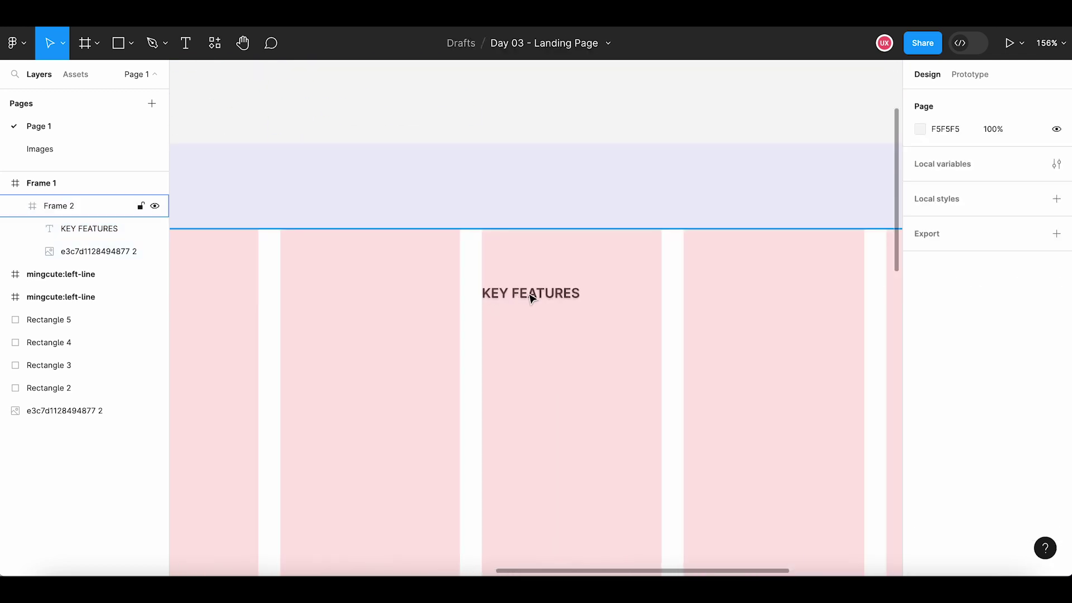
{"action": "left_click", "coordinate": [530, 294]}
{"action": "left_click", "coordinate": [994, 537]}
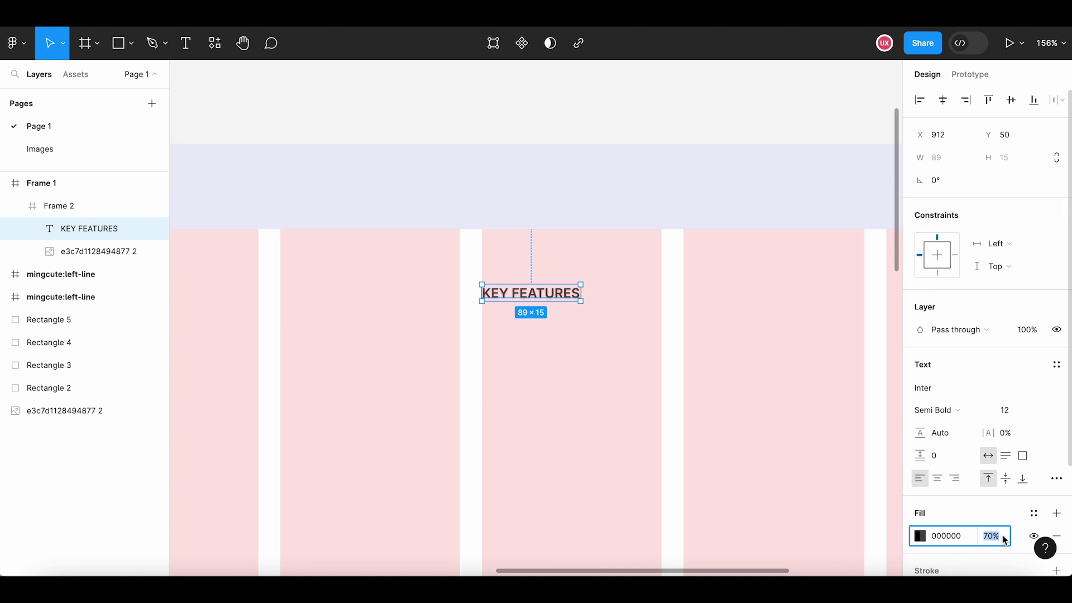
{"action": "type", "text": "67"}
{"action": "key", "text": "Return"}
{"action": "scroll", "coordinate": [582, 200], "scroll_direction": "down", "scroll_amount": 5}
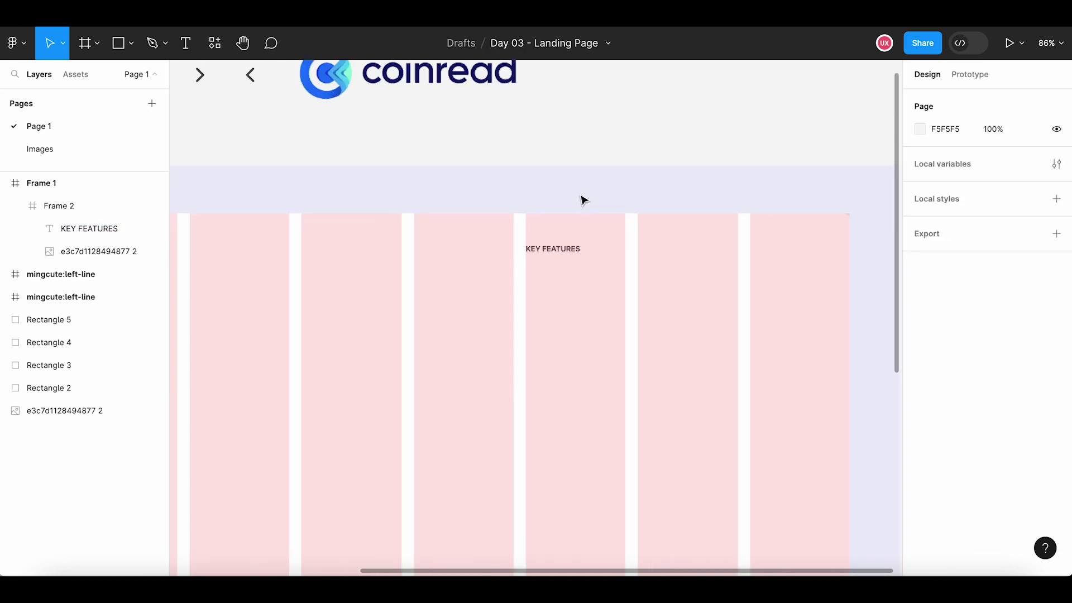
Duplicate the KEY FEATURES label, move the copy right, and retype it as OUR FOCUS
{"action": "scroll", "coordinate": [564, 253], "scroll_direction": "up", "scroll_amount": 5}
{"action": "left_click", "coordinate": [565, 252]}
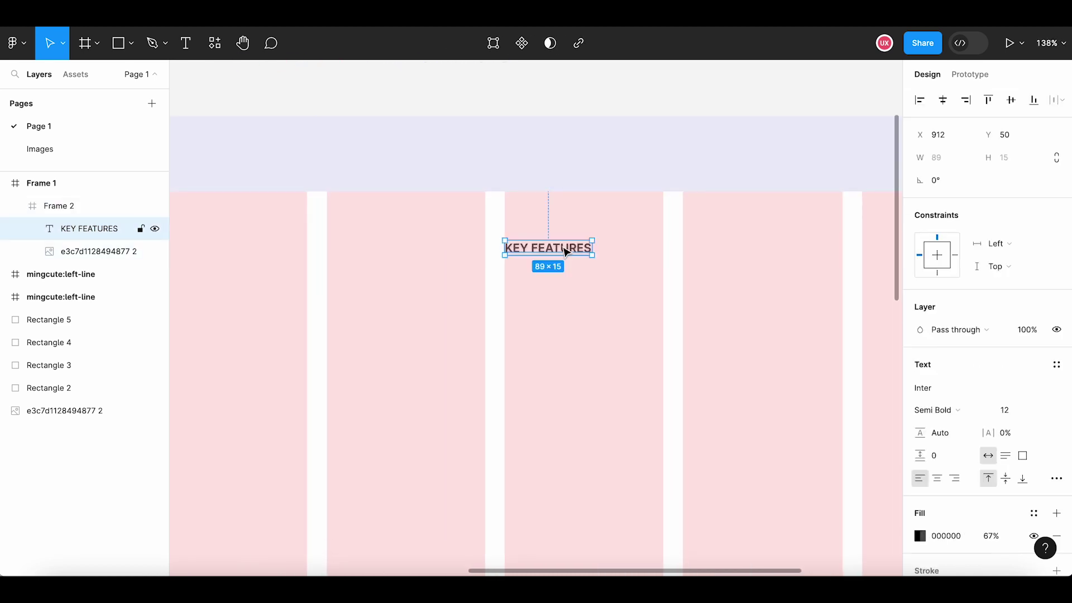
{"action": "key", "text": "ctrl+d"}
{"action": "left_click_drag", "start_coordinate": [565, 252], "coordinate": [654, 254]}
{"action": "double_click", "coordinate": [665, 254]}
{"action": "type", "text": "O"}
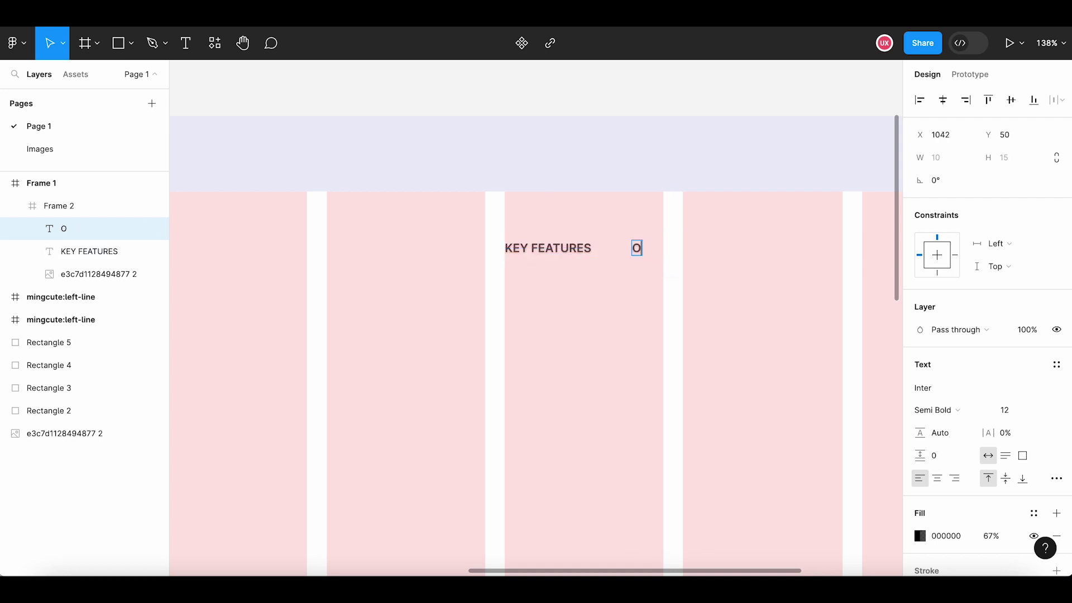
{"action": "type", "text": "UR FOCUS"}
{"action": "key", "text": "Escape"}
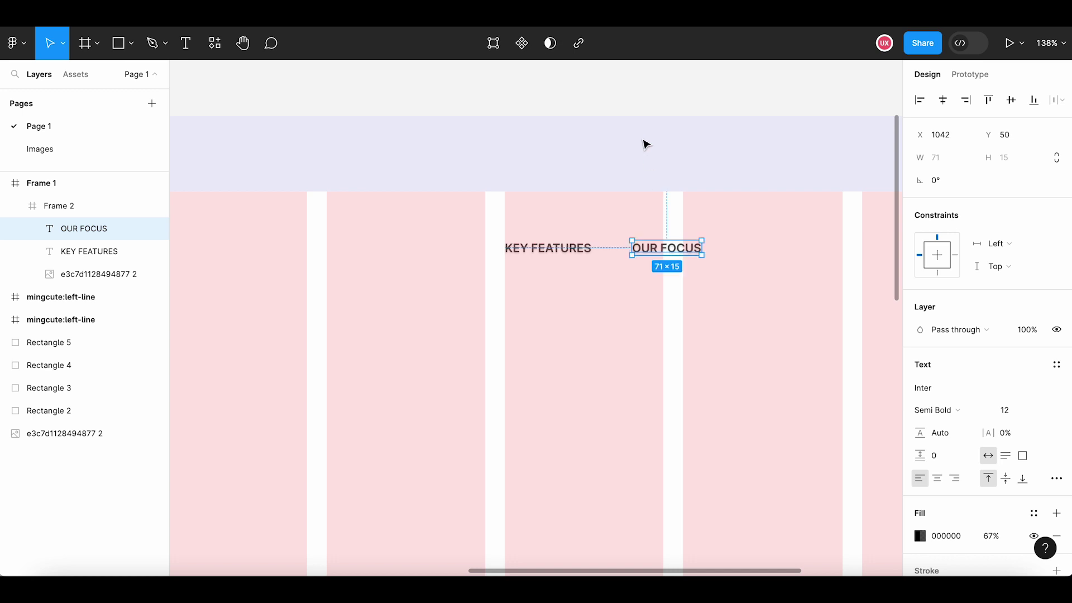
Check the OUR FOCUS and KEY FEATURES labels and the frame that contains them
{"action": "left_click", "coordinate": [645, 144]}
{"action": "scroll", "coordinate": [681, 122], "scroll_direction": "down", "scroll_amount": 5}
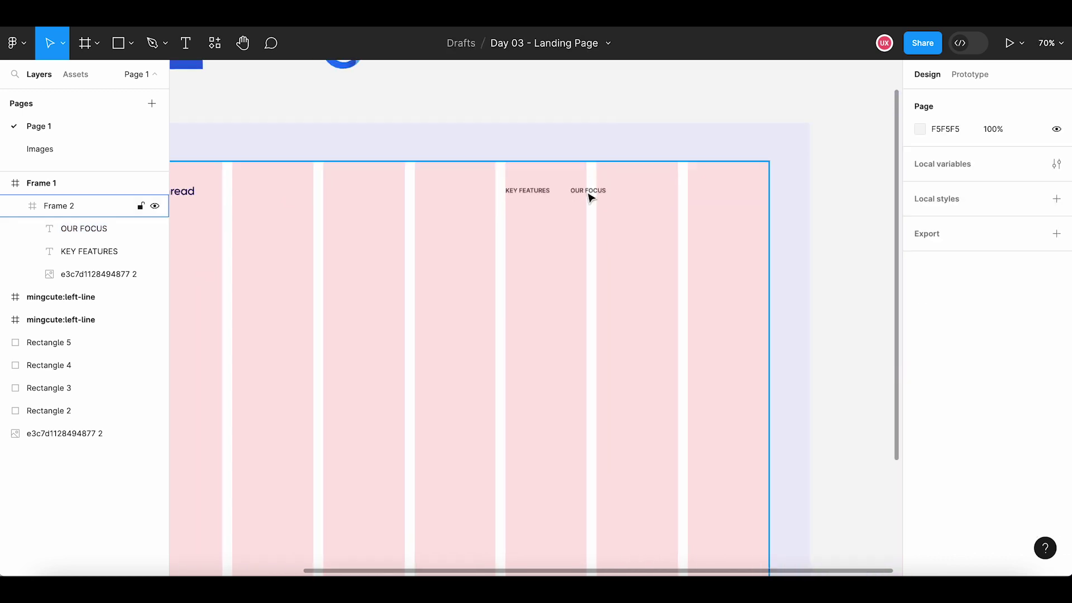
{"action": "left_click", "coordinate": [590, 196]}
{"action": "left_click", "coordinate": [539, 193]}
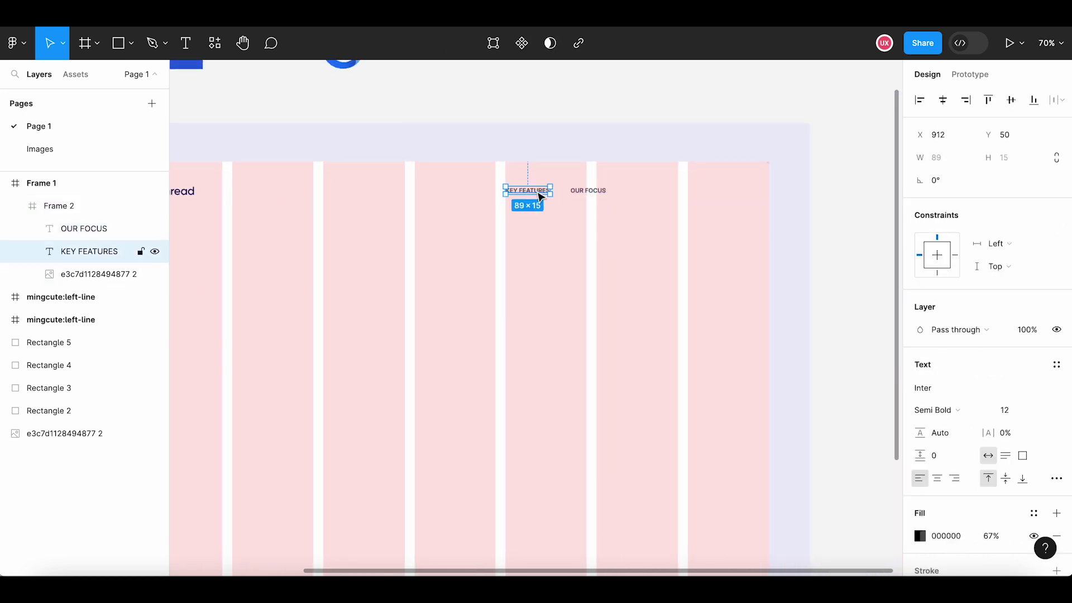
{"action": "left_click", "coordinate": [590, 116]}
{"action": "left_click", "coordinate": [594, 196]}
{"action": "scroll", "coordinate": [593, 196], "scroll_direction": "up", "scroll_amount": 3}
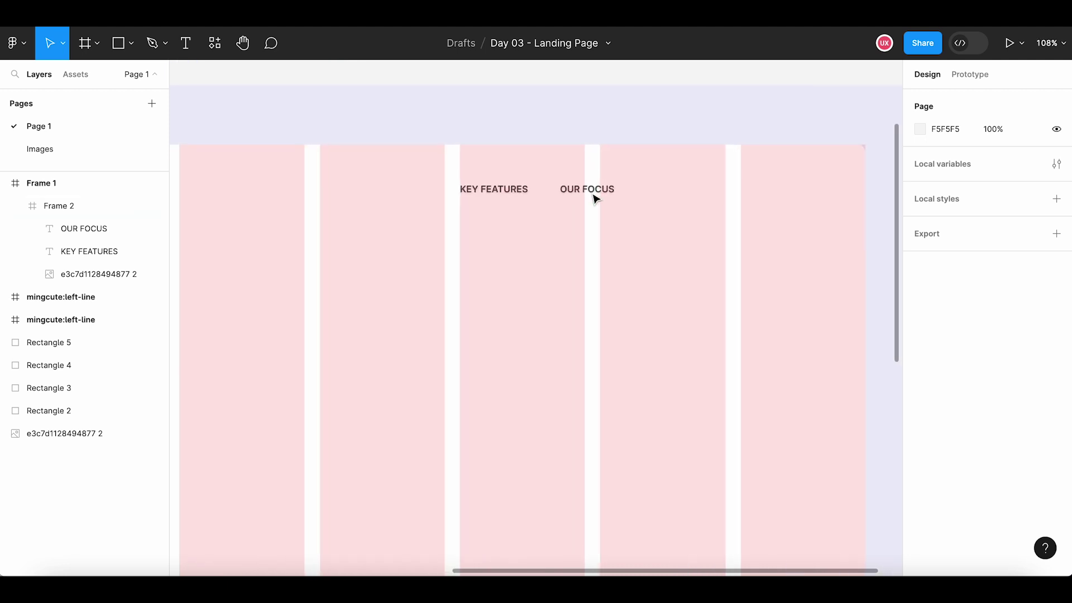
{"action": "scroll", "coordinate": [593, 195], "scroll_direction": "down", "scroll_amount": 2}
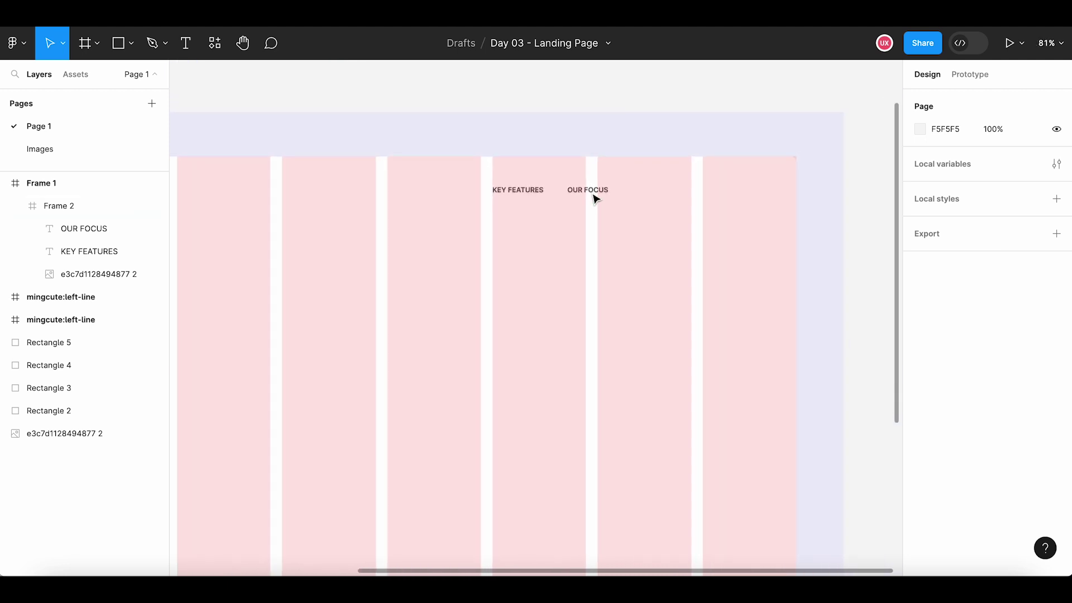
Draw a new frame right of OUR FOCUS and set its height to 50
{"action": "left_click", "coordinate": [96, 43]}
{"action": "left_click", "coordinate": [92, 77]}
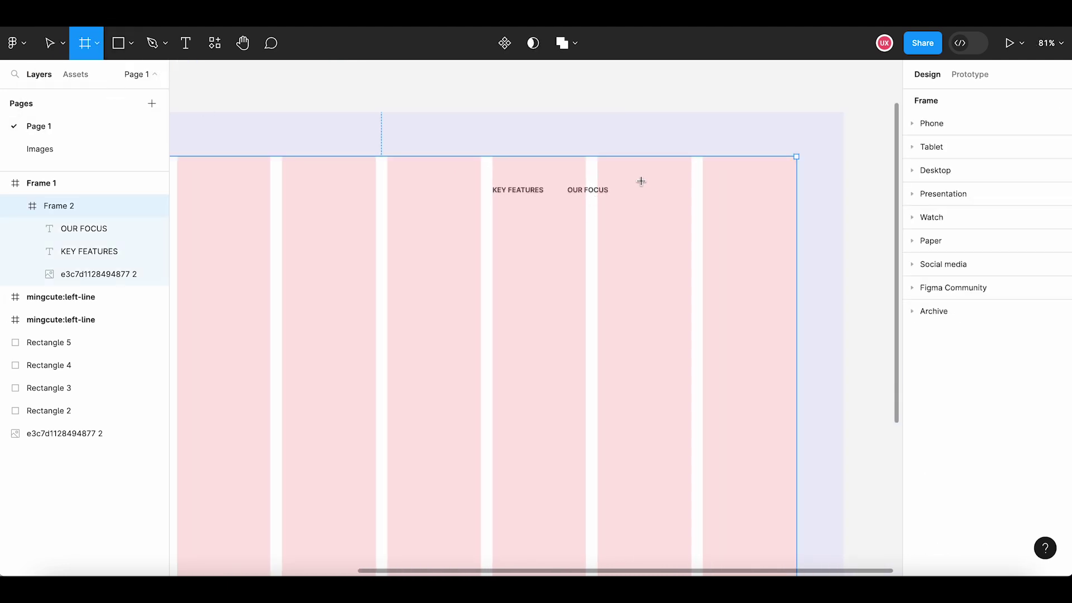
{"action": "mouse_move", "coordinate": [635, 177]}
{"action": "left_mouse_down"}
{"action": "mouse_move", "coordinate": [711, 208]}
{"action": "mouse_move", "coordinate": [732, 206]}
{"action": "left_mouse_up"}
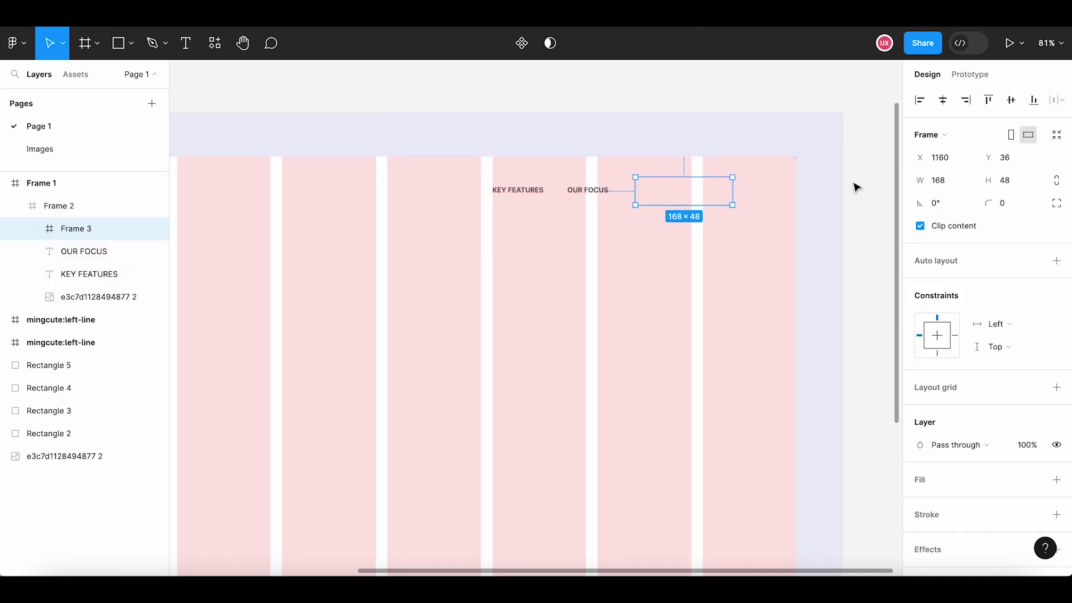
{"action": "left_click", "coordinate": [1024, 179]}
{"action": "type", "text": "50"}
{"action": "key", "text": "Return"}
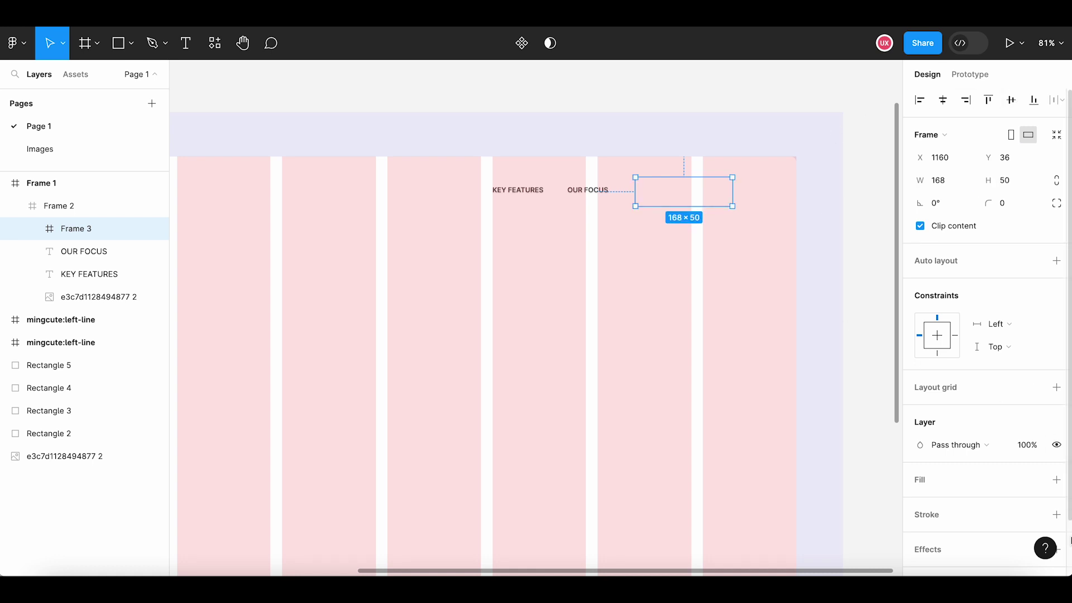
Add a stroke to the frame in blue 4476E2, sampled from the brand swatch
{"action": "scroll", "coordinate": [1055, 525], "scroll_direction": "down", "scroll_amount": 2}
{"action": "left_click", "coordinate": [1056, 453]}
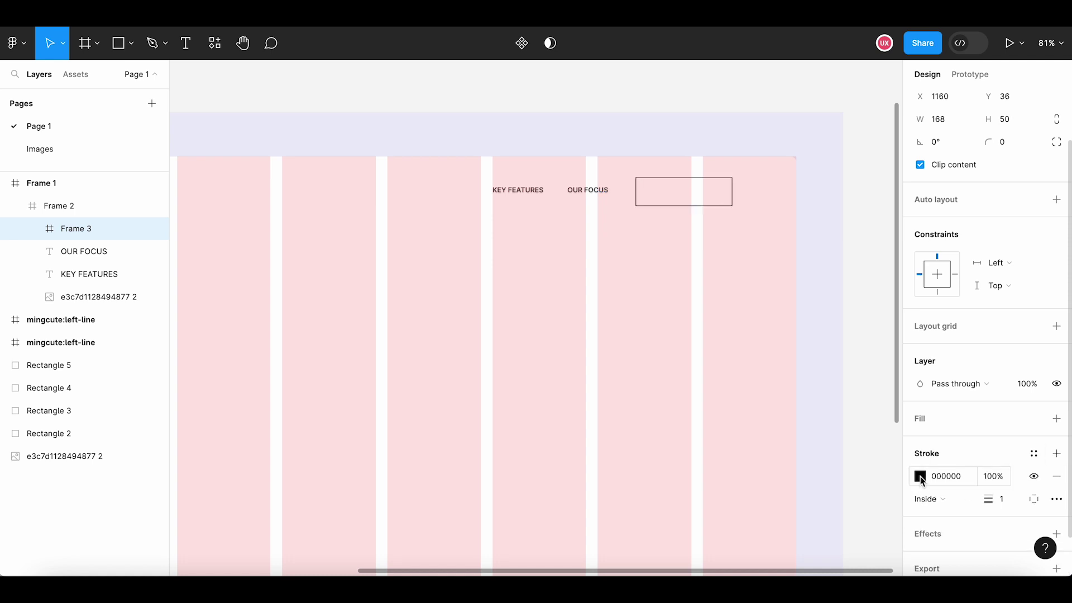
{"action": "left_click", "coordinate": [920, 476]}
{"action": "scroll", "coordinate": [577, 371], "scroll_direction": "down", "scroll_amount": 5}
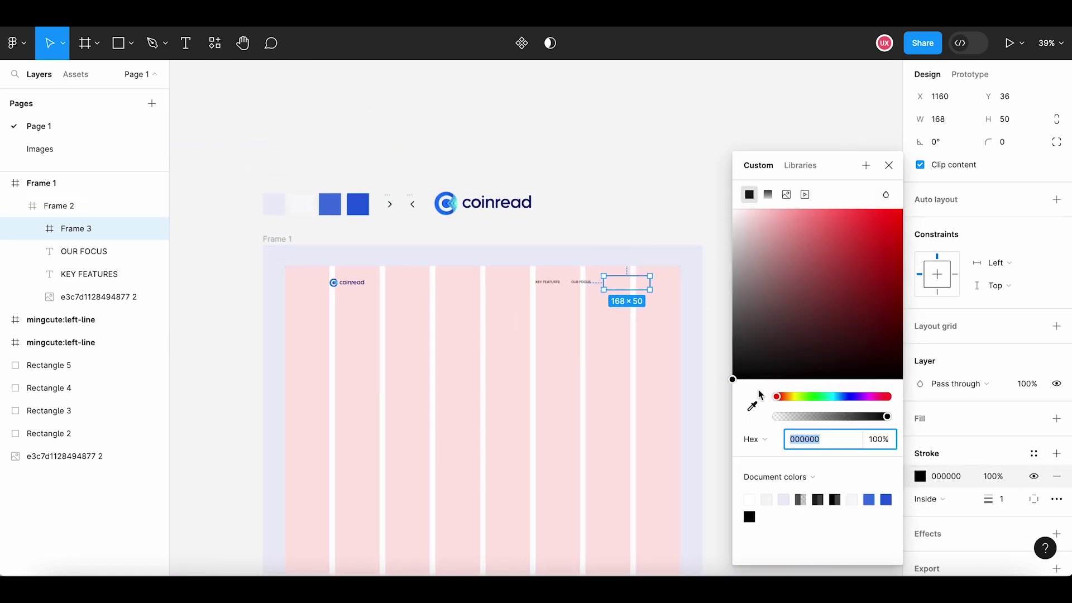
{"action": "left_click", "coordinate": [752, 406]}
{"action": "left_click", "coordinate": [331, 202]}
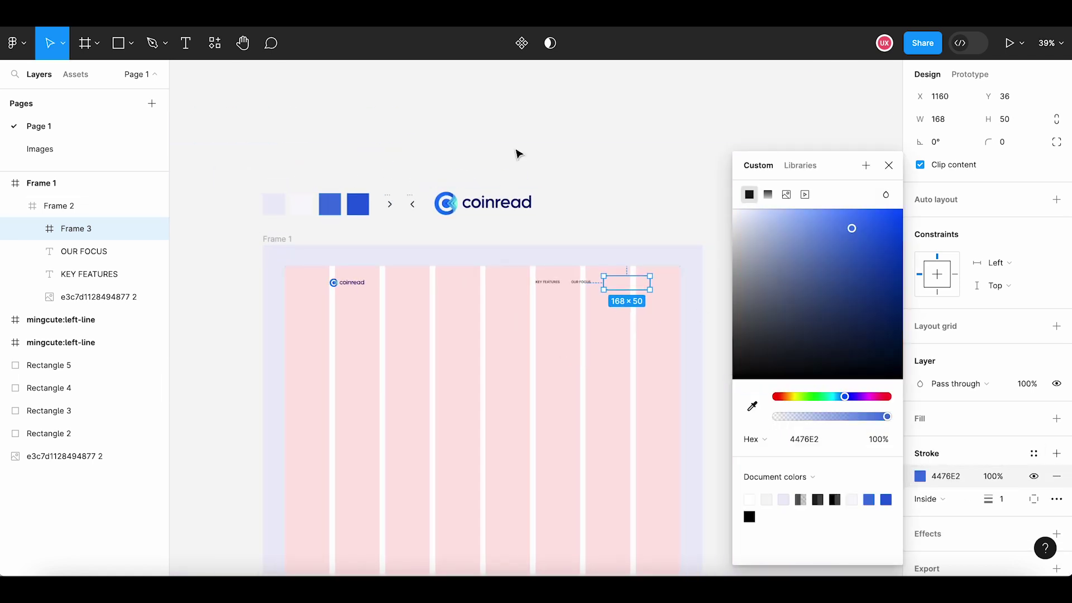
{"action": "left_click", "coordinate": [602, 150]}
{"action": "scroll", "coordinate": [629, 292], "scroll_direction": "up", "scroll_amount": 3}
{"action": "scroll", "coordinate": [629, 292], "scroll_direction": "up", "scroll_amount": 2}
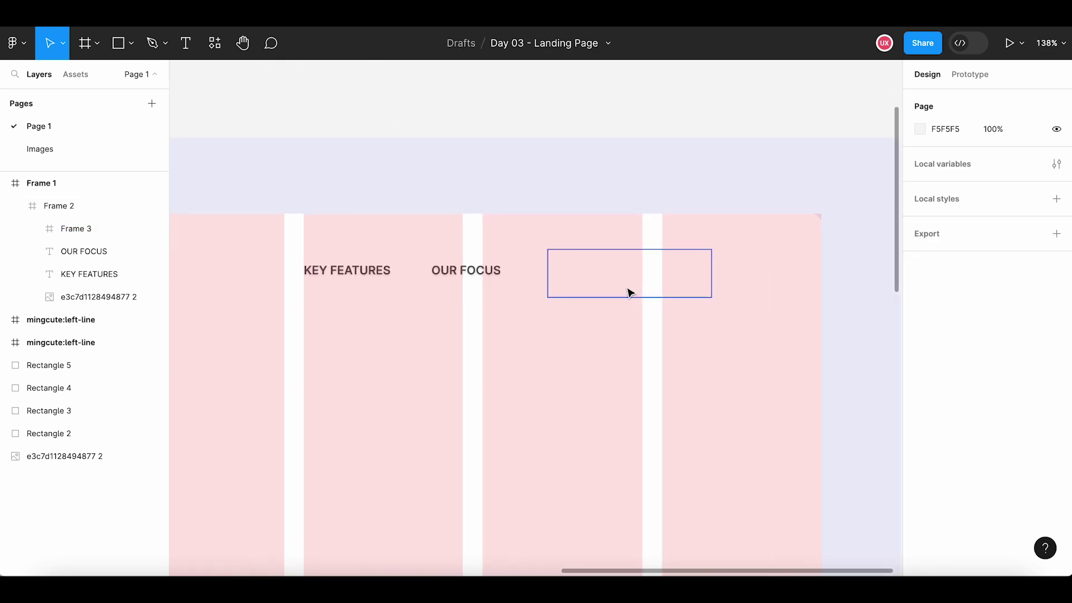
Round the frame into a pill with corner radius 50 and stroke weight 1.5
{"action": "left_click", "coordinate": [629, 292]}
{"action": "left_click", "coordinate": [1009, 208]}
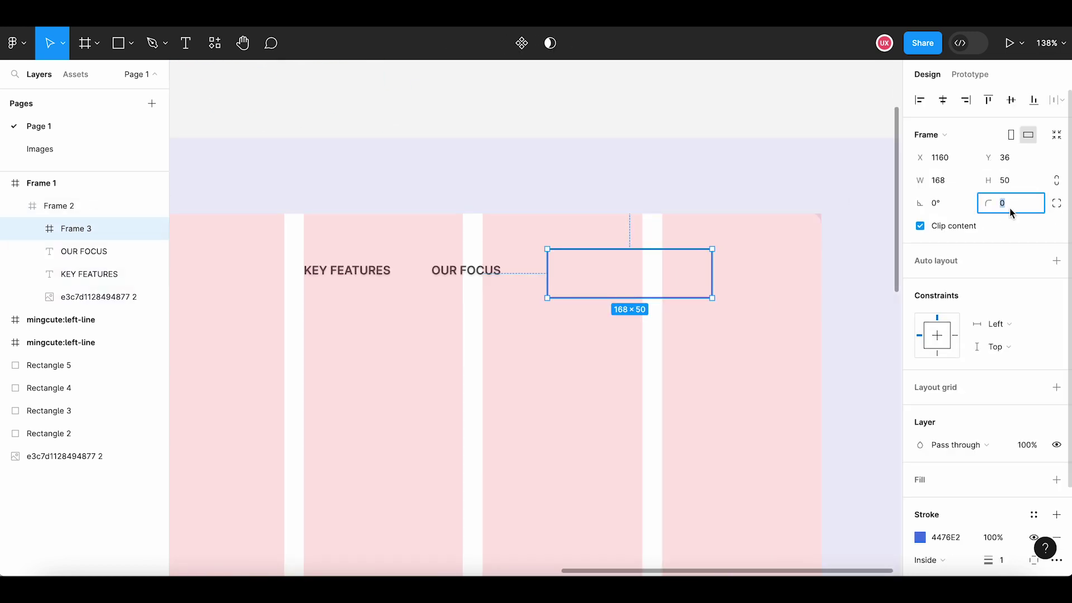
{"action": "type", "text": "50"}
{"action": "key", "text": "Return"}
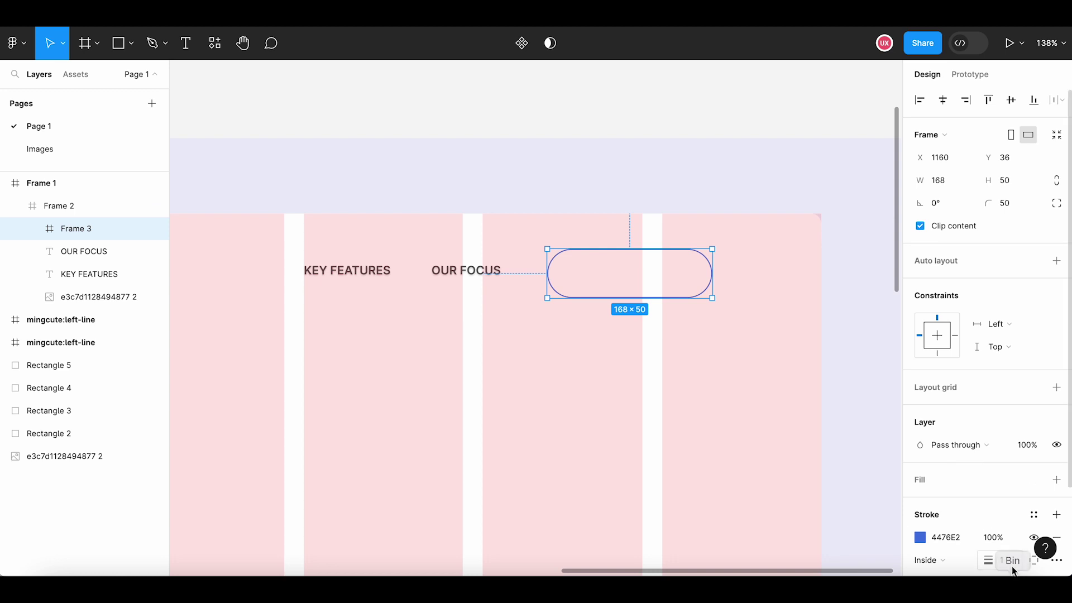
{"action": "scroll", "coordinate": [1050, 491], "scroll_direction": "down", "scroll_amount": 1}
{"action": "left_click", "coordinate": [1003, 503]}
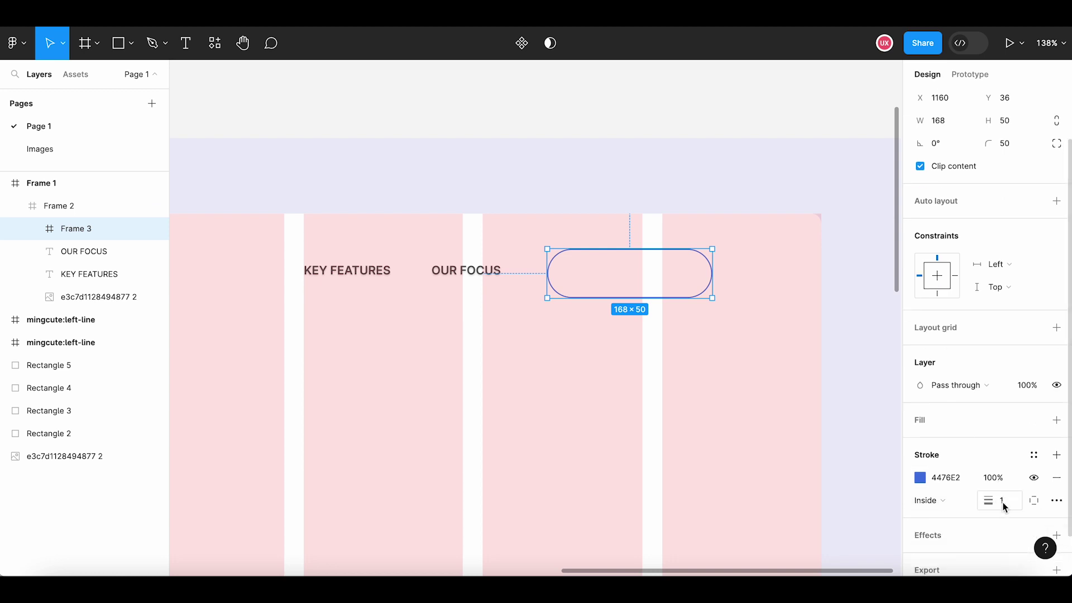
{"action": "type", "text": ".5"}
{"action": "key", "text": "Return"}
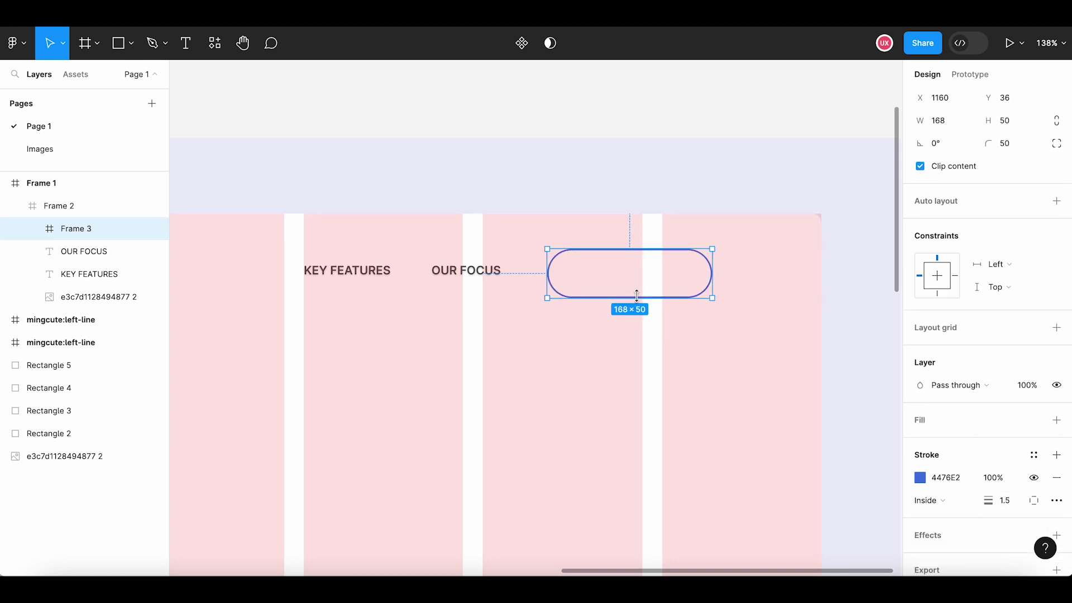
{"action": "left_click", "coordinate": [628, 193]}
{"action": "left_click", "coordinate": [610, 291]}
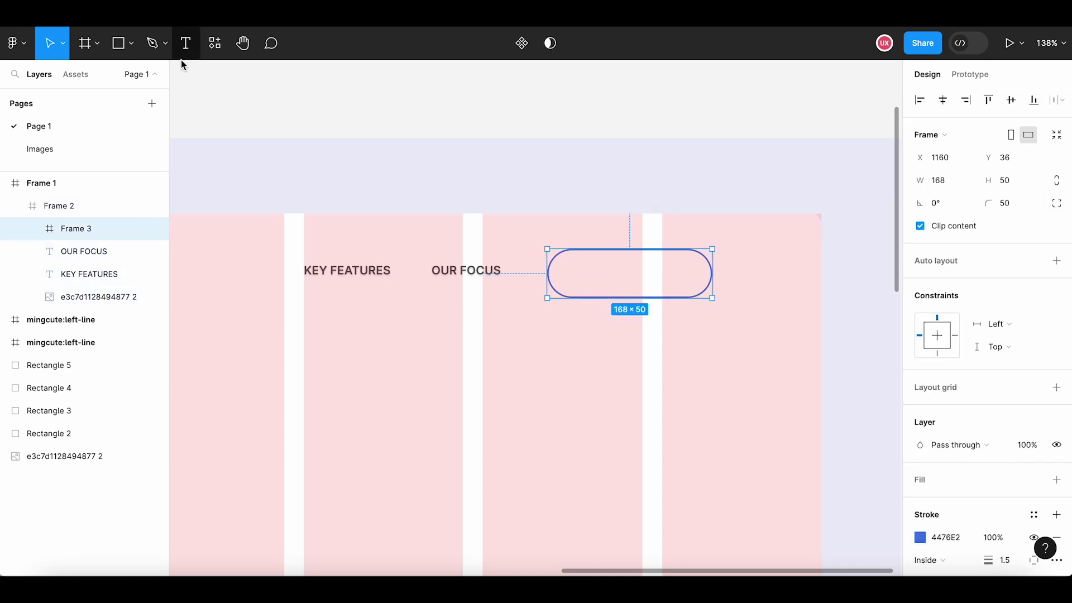
Add a SUBSCRIBE text label inside the pill button
{"action": "left_click", "coordinate": [187, 45]}
{"action": "left_click", "coordinate": [589, 274]}
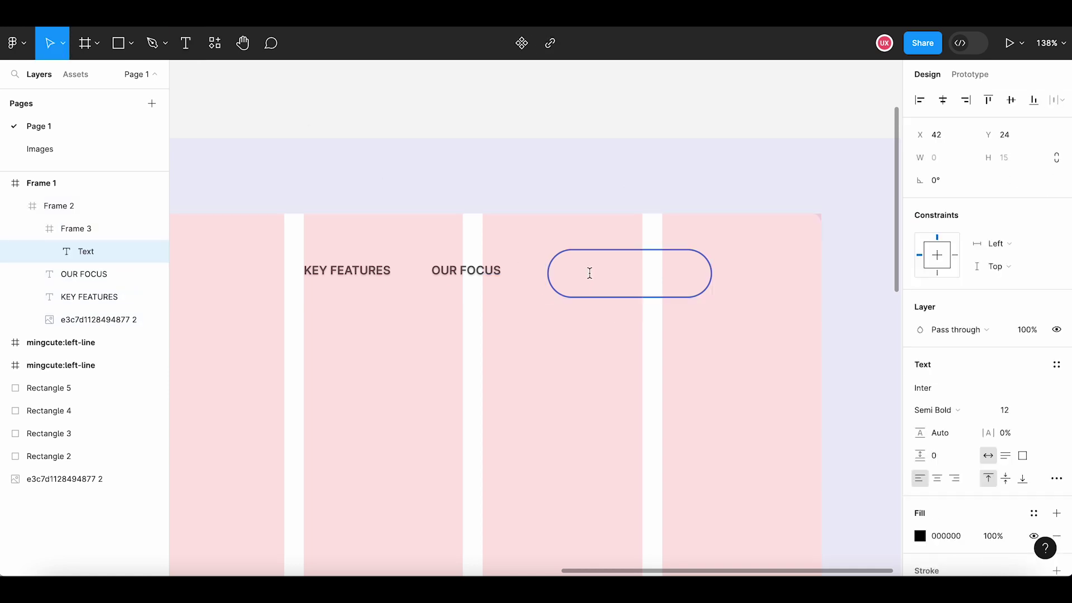
{"action": "type", "text": "SUBSCRI"}
{"action": "type", "text": "BE"}
{"action": "key", "text": "Escape"}
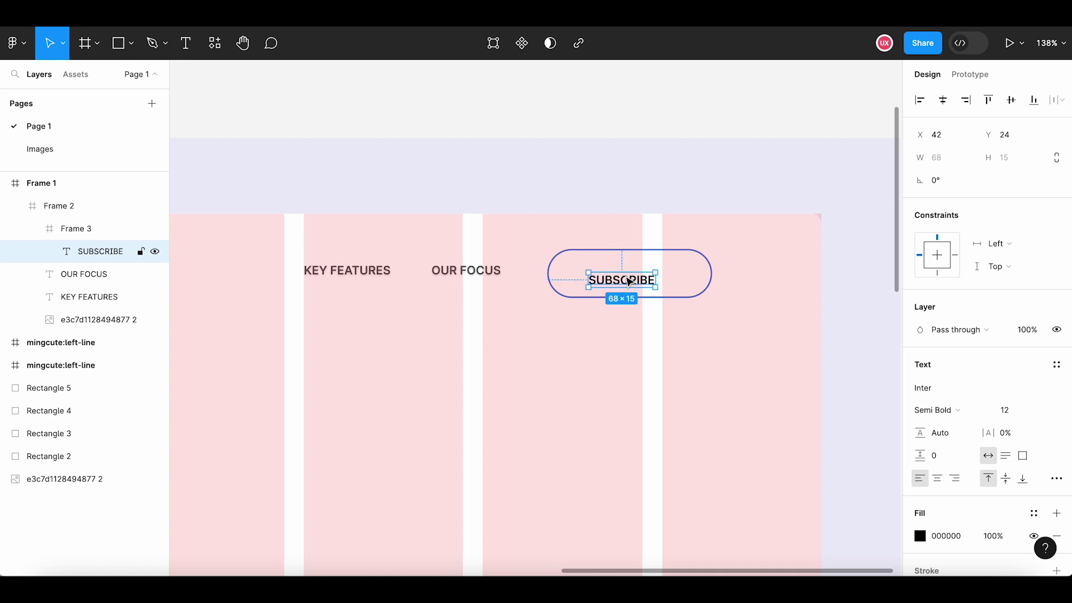
Give the pill frame auto layout with a fixed 50 px height
{"action": "left_click", "coordinate": [688, 267]}
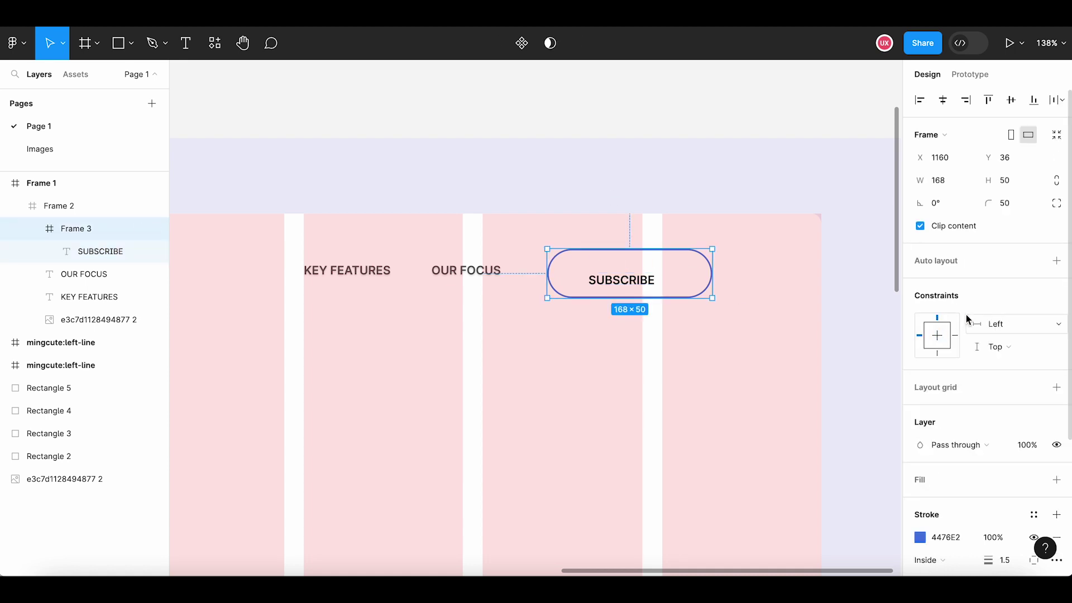
{"action": "left_click", "coordinate": [1056, 261]}
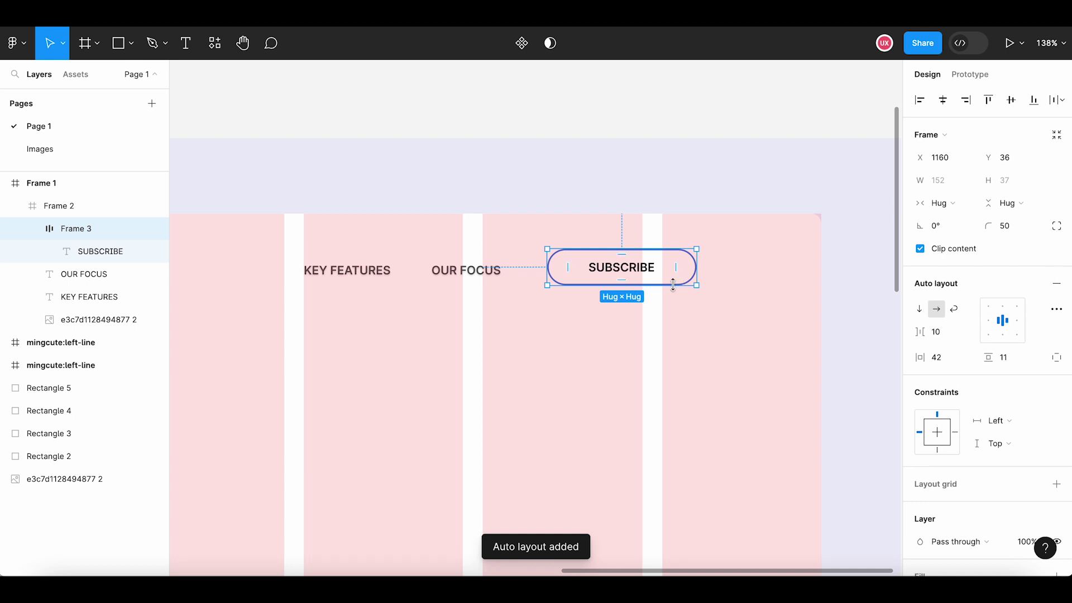
{"action": "left_click_drag", "start_coordinate": [673, 285], "coordinate": [673, 298]}
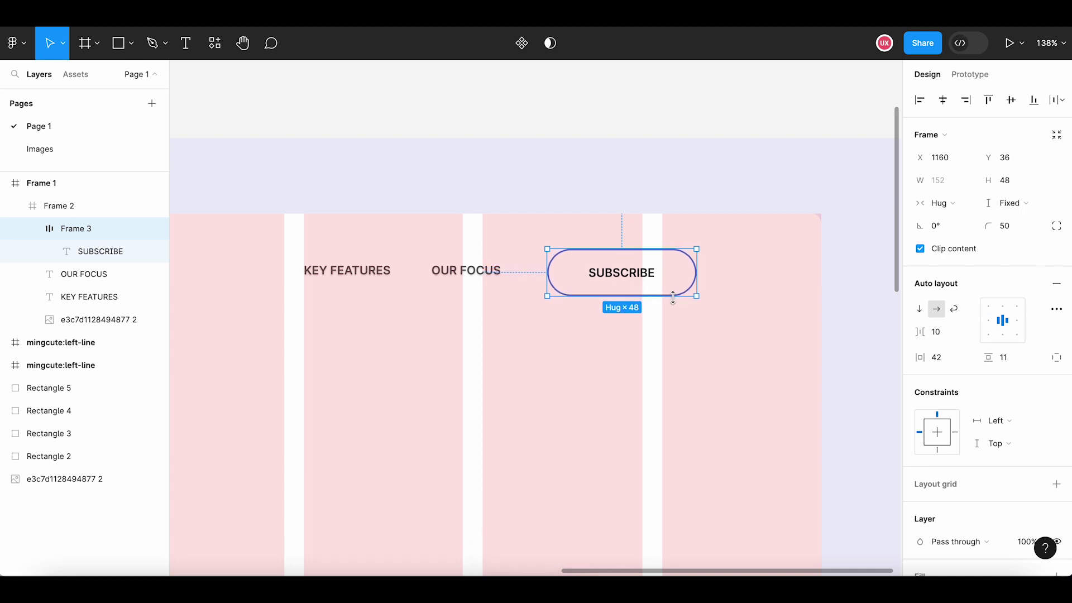
{"action": "mouse_move", "coordinate": [641, 280]}
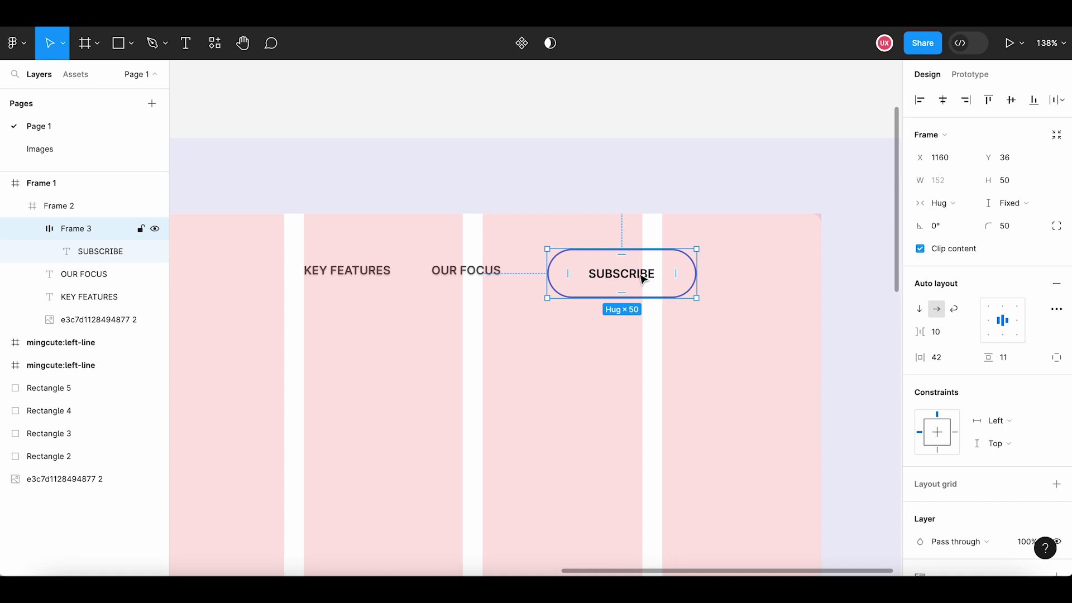
{"action": "left_click_drag", "start_coordinate": [642, 277], "coordinate": [643, 273]}
Reposition the pill and fill the SUBSCRIBE text with blue 4476E2 from the swatch
{"action": "key", "text": "Escape"}
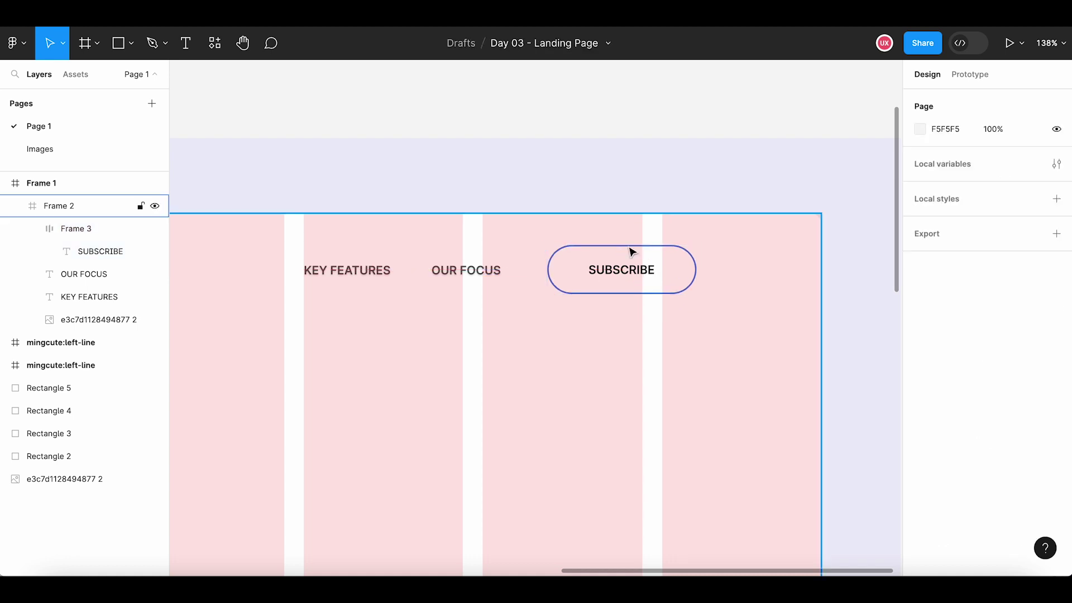
{"action": "left_click_drag", "start_coordinate": [618, 274], "coordinate": [629, 272]}
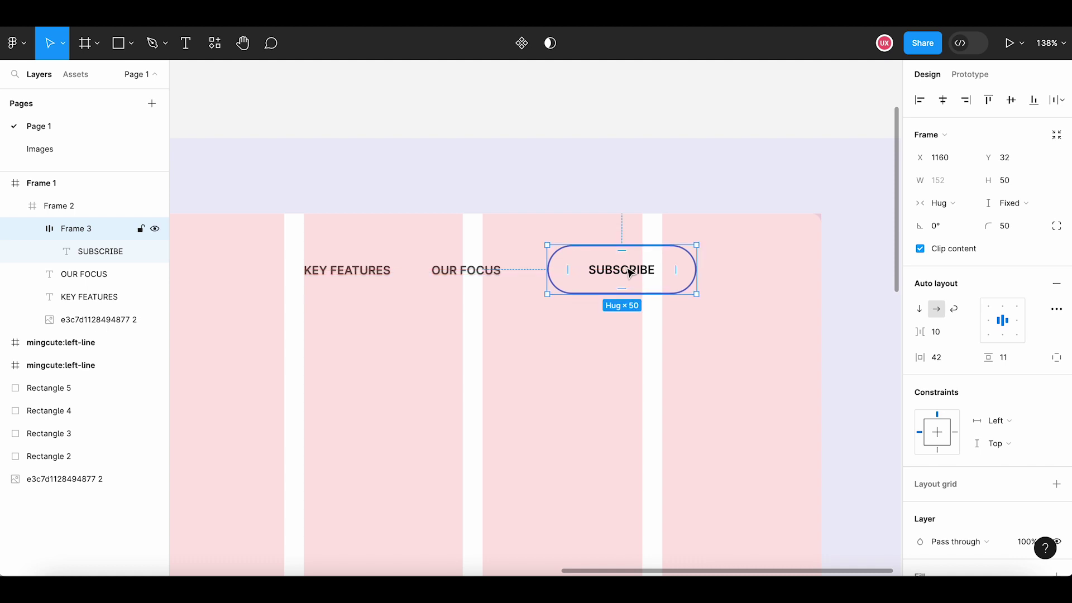
{"action": "double_click", "coordinate": [634, 271]}
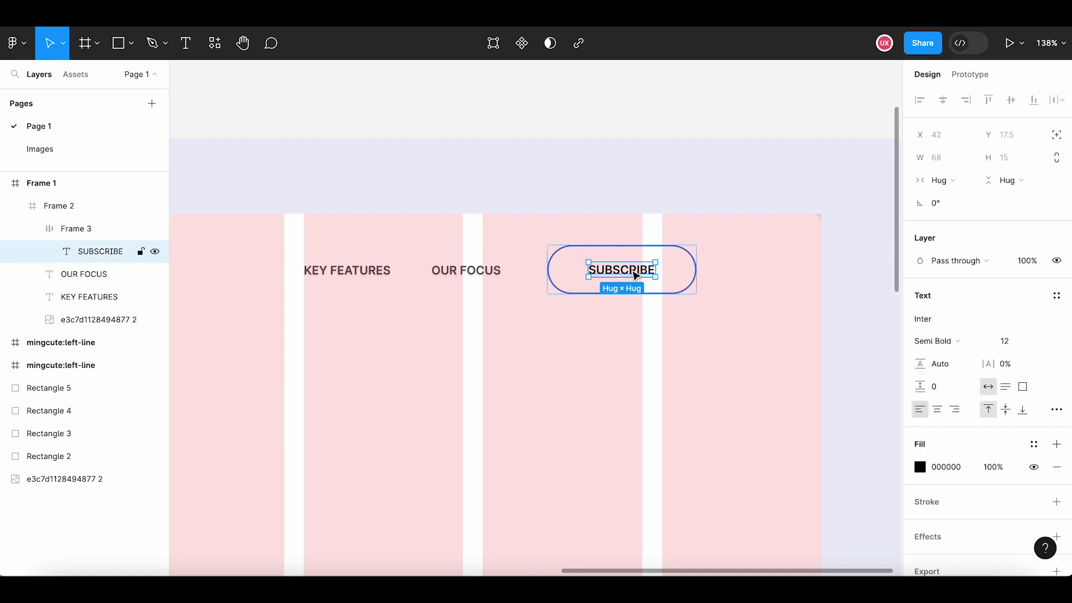
{"action": "left_click", "coordinate": [920, 467]}
{"action": "left_click", "coordinate": [752, 407]}
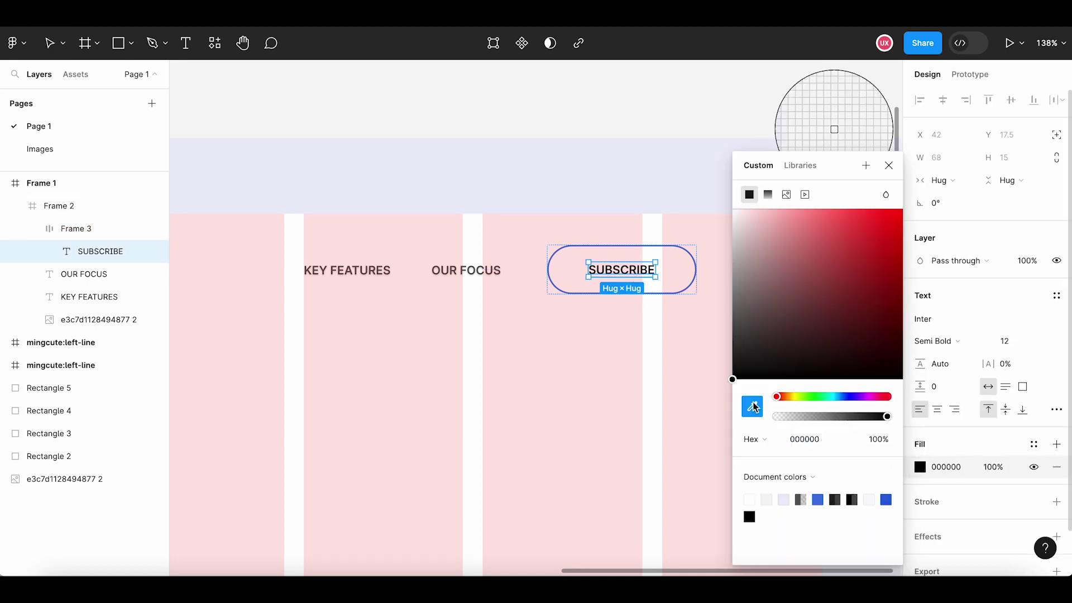
{"action": "scroll", "coordinate": [535, 394], "scroll_direction": "down", "scroll_amount": 5}
{"action": "scroll", "coordinate": [558, 148], "scroll_direction": "left", "scroll_amount": 5}
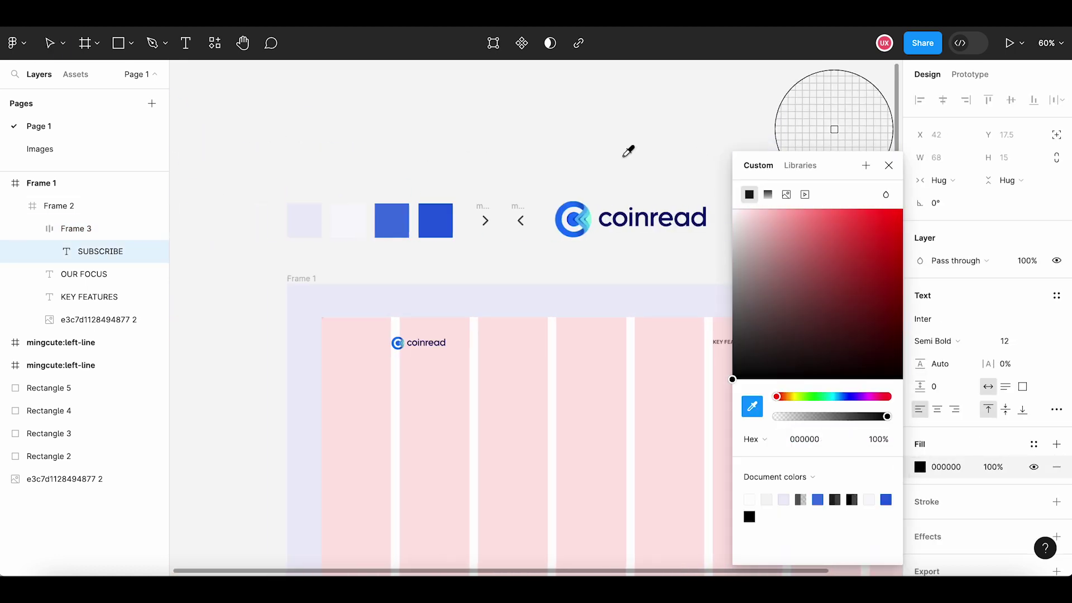
{"action": "left_click", "coordinate": [413, 223]}
{"action": "left_click", "coordinate": [595, 141]}
Reselect the SUBSCRIBE text inside the button to prepare its effects
{"action": "scroll", "coordinate": [539, 158], "scroll_direction": "right", "scroll_amount": 3}
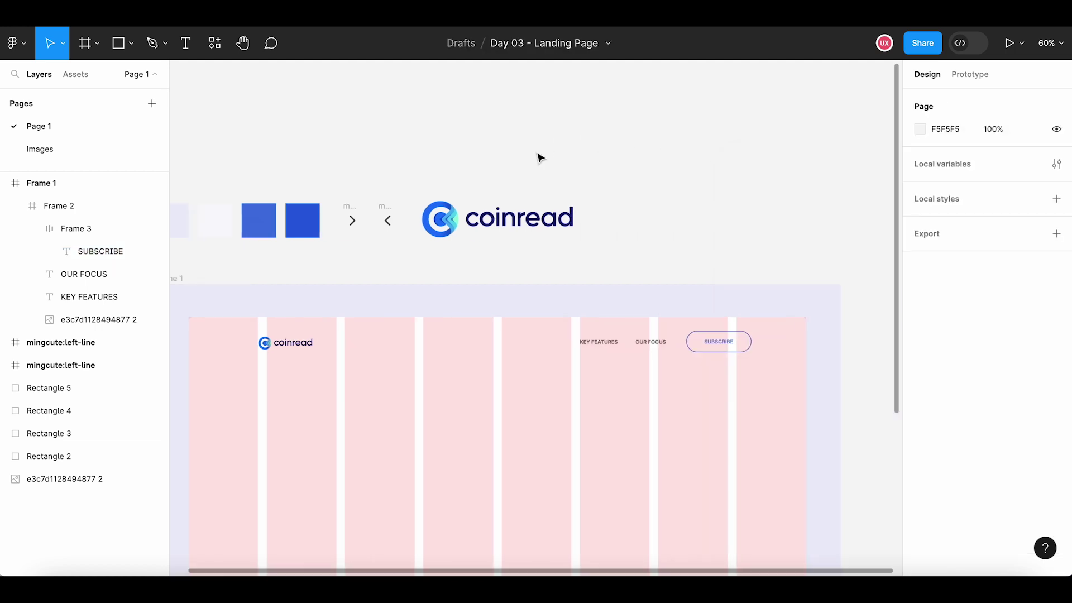
{"action": "scroll", "coordinate": [742, 352], "scroll_direction": "up", "scroll_amount": 5}
{"action": "scroll", "coordinate": [636, 357], "scroll_direction": "right", "scroll_amount": 3}
{"action": "scroll", "coordinate": [594, 290], "scroll_direction": "up", "scroll_amount": 5}
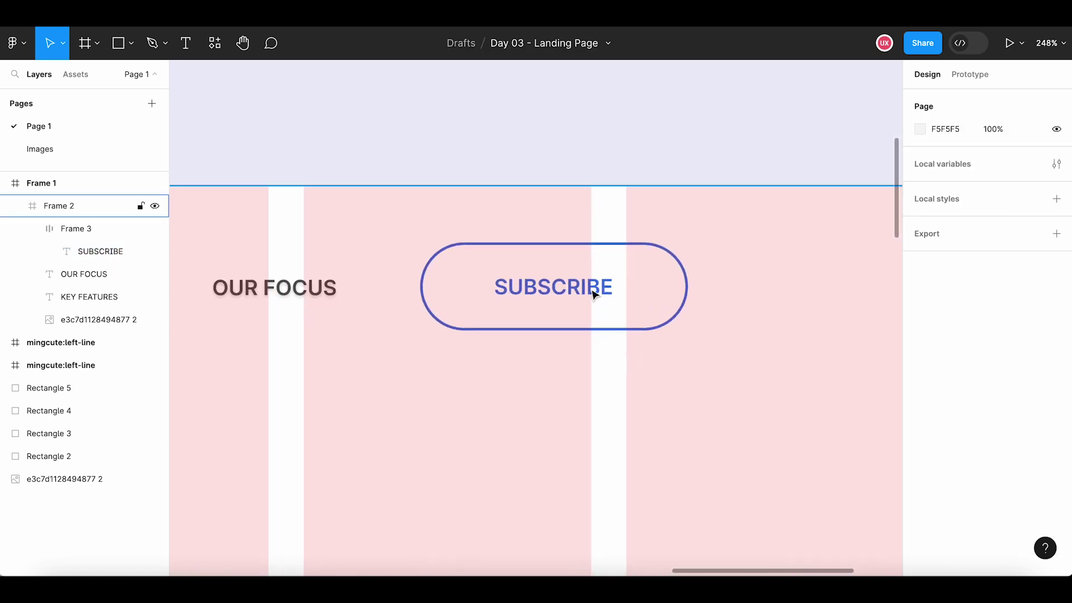
{"action": "left_click", "coordinate": [561, 293]}
{"action": "left_click", "coordinate": [561, 295]}
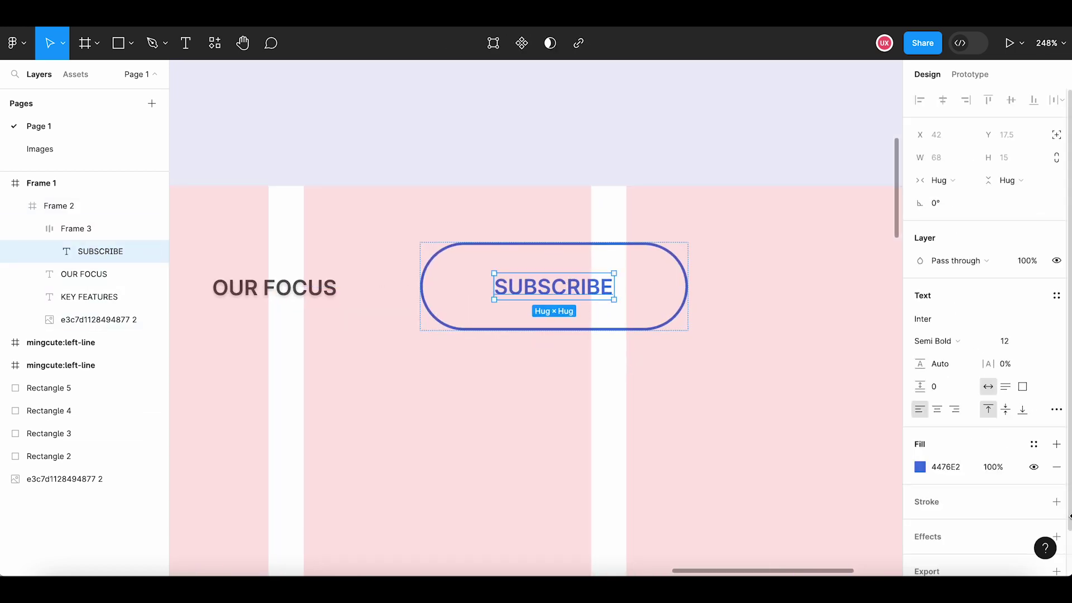
{"action": "scroll", "coordinate": [1069, 541], "scroll_direction": "down", "scroll_amount": 1}
Add a drop shadow to SUBSCRIBE with blur 2 and Y offset 1
{"action": "left_click", "coordinate": [1056, 488]}
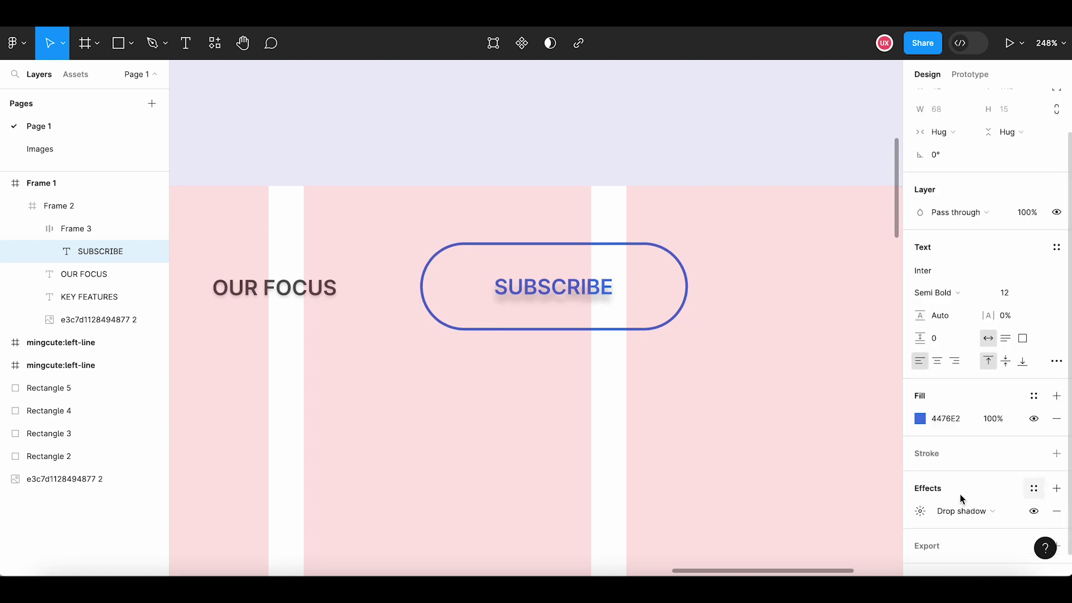
{"action": "left_click", "coordinate": [920, 512]}
{"action": "left_click", "coordinate": [858, 504]}
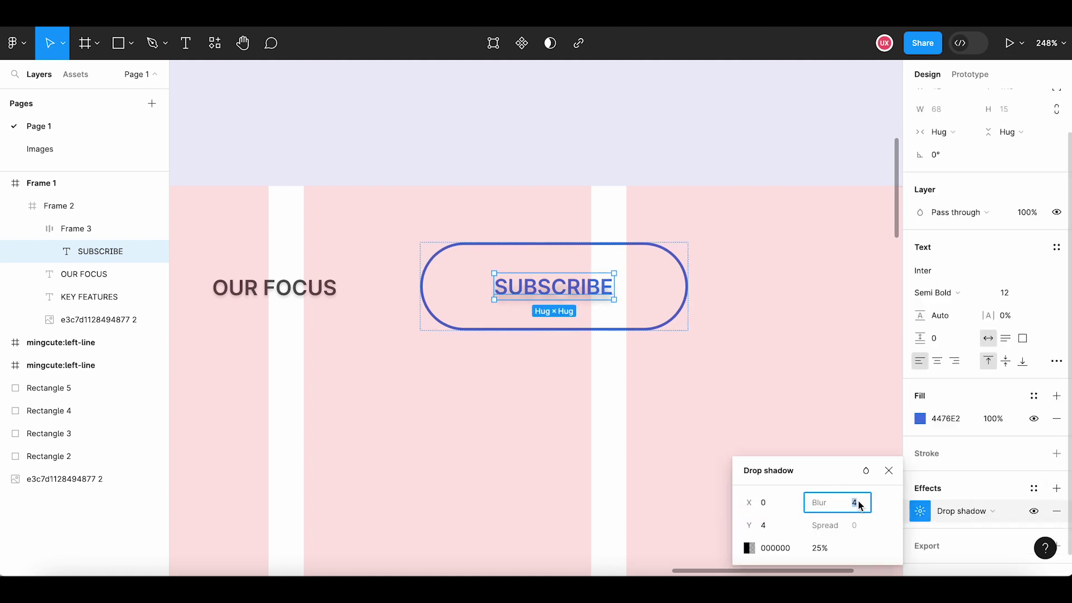
{"action": "type", "text": "2"}
{"action": "left_click", "coordinate": [771, 525]}
{"action": "type", "text": "1"}
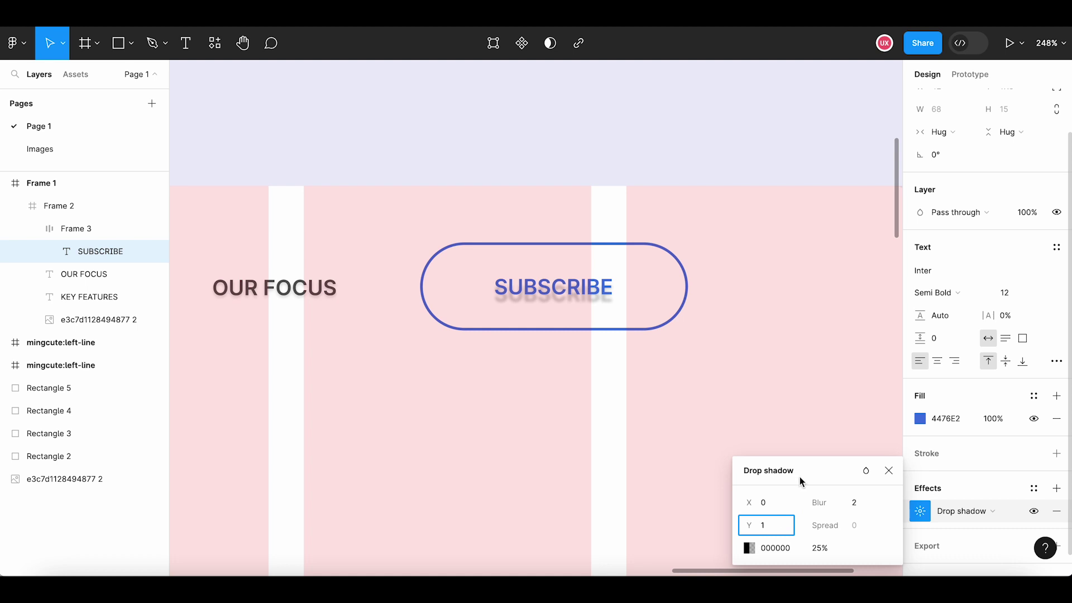
{"action": "left_click_drag", "start_coordinate": [799, 481], "coordinate": [798, 402]}
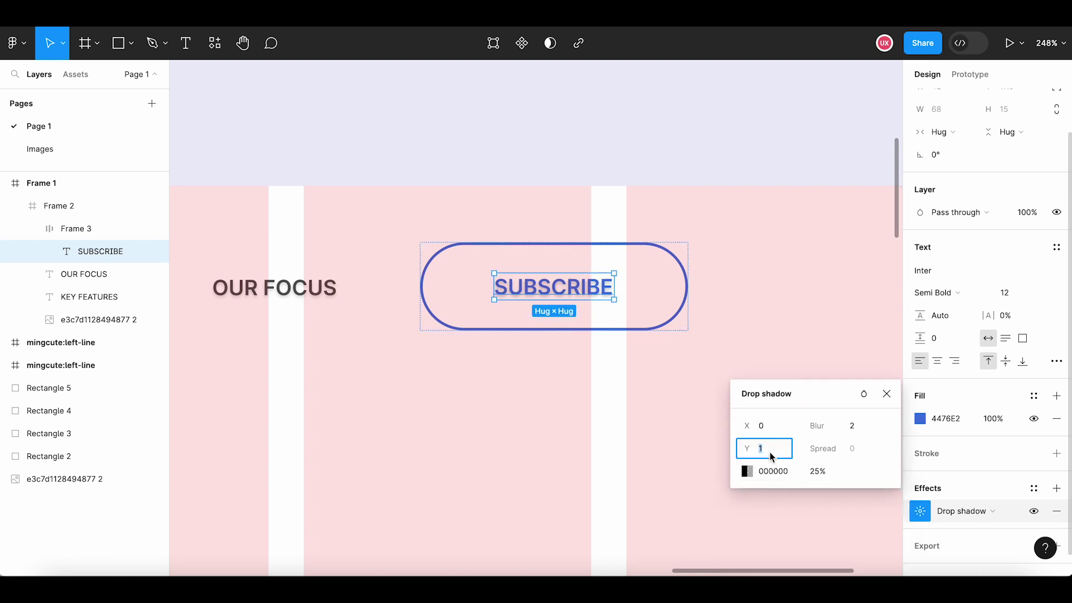
Tint the shadow brand blue 4476E2 at 25% opacity
{"action": "left_click", "coordinate": [749, 471]}
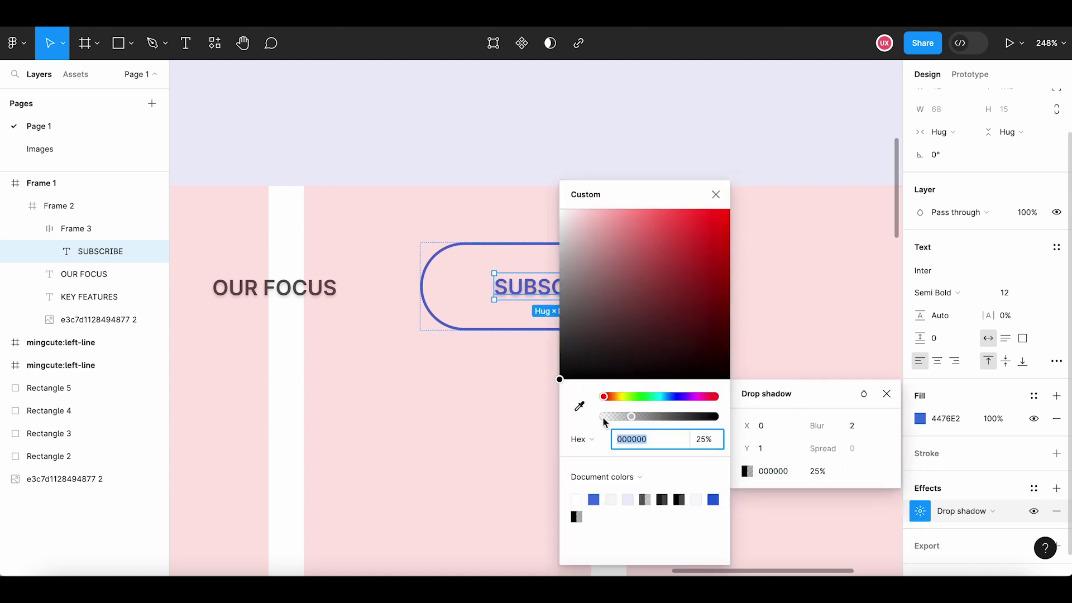
{"action": "left_click", "coordinate": [579, 406]}
{"action": "left_click", "coordinate": [595, 498]}
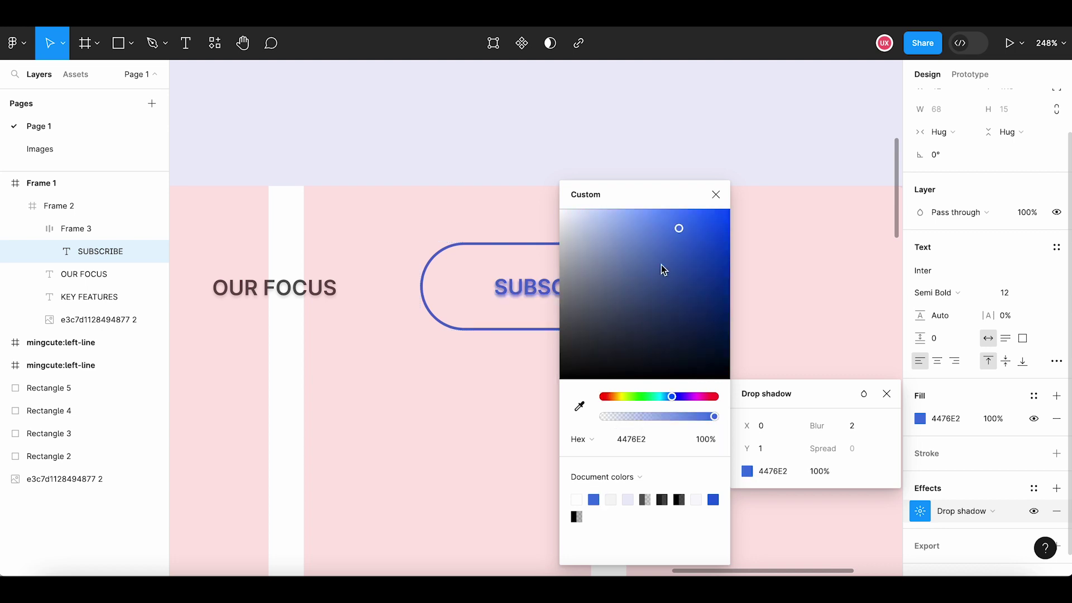
{"action": "left_click", "coordinate": [679, 229]}
{"action": "left_click", "coordinate": [825, 472]}
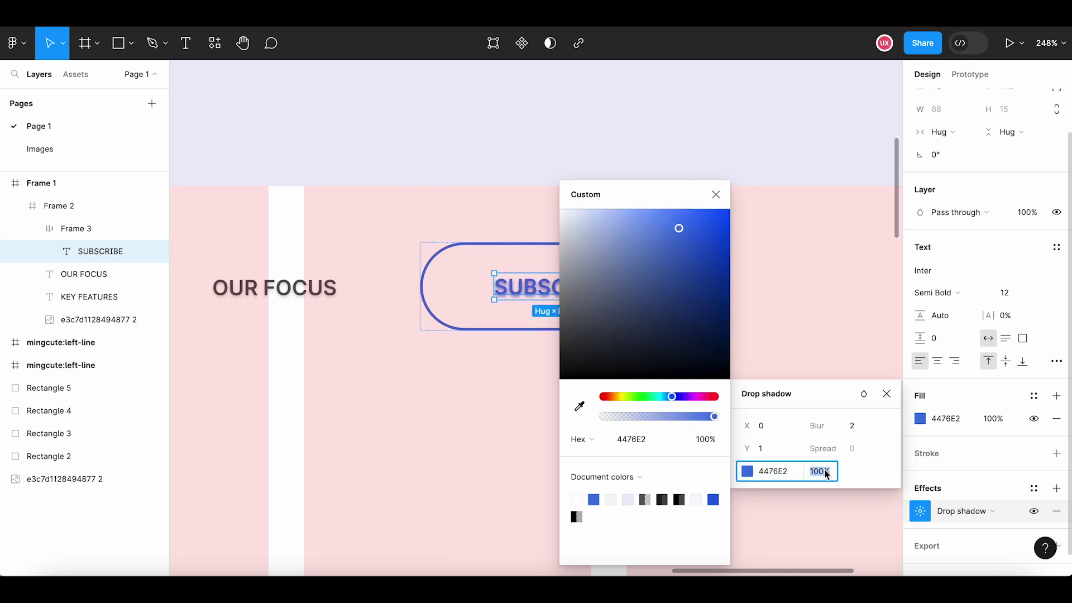
{"action": "type", "text": "25"}
{"action": "key", "text": "Return"}
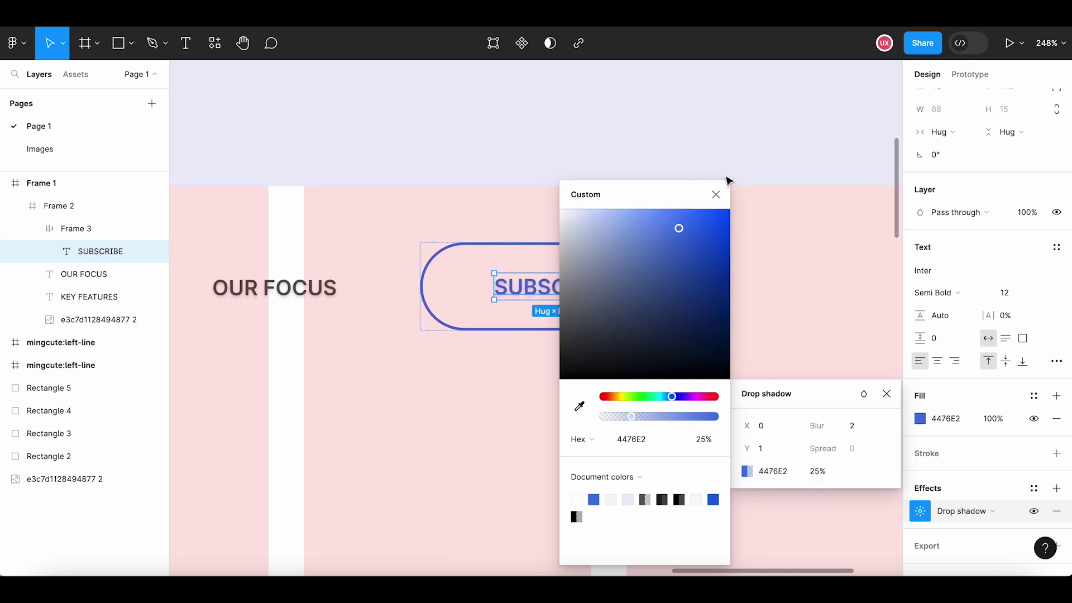
{"action": "left_click", "coordinate": [716, 195]}
{"action": "left_click", "coordinate": [719, 171]}
{"action": "scroll", "coordinate": [717, 173], "scroll_direction": "down", "scroll_amount": 5}
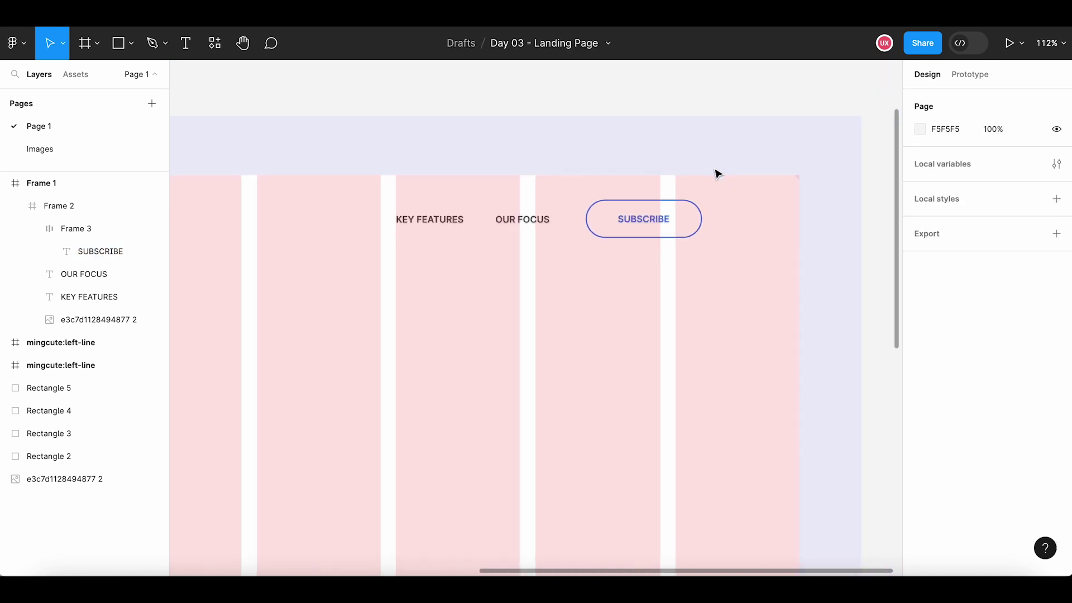
{"action": "scroll", "coordinate": [718, 173], "scroll_direction": "down", "scroll_amount": 3}
{"action": "scroll", "coordinate": [717, 173], "scroll_direction": "down", "scroll_amount": 2}
{"action": "left_click", "coordinate": [598, 196]}
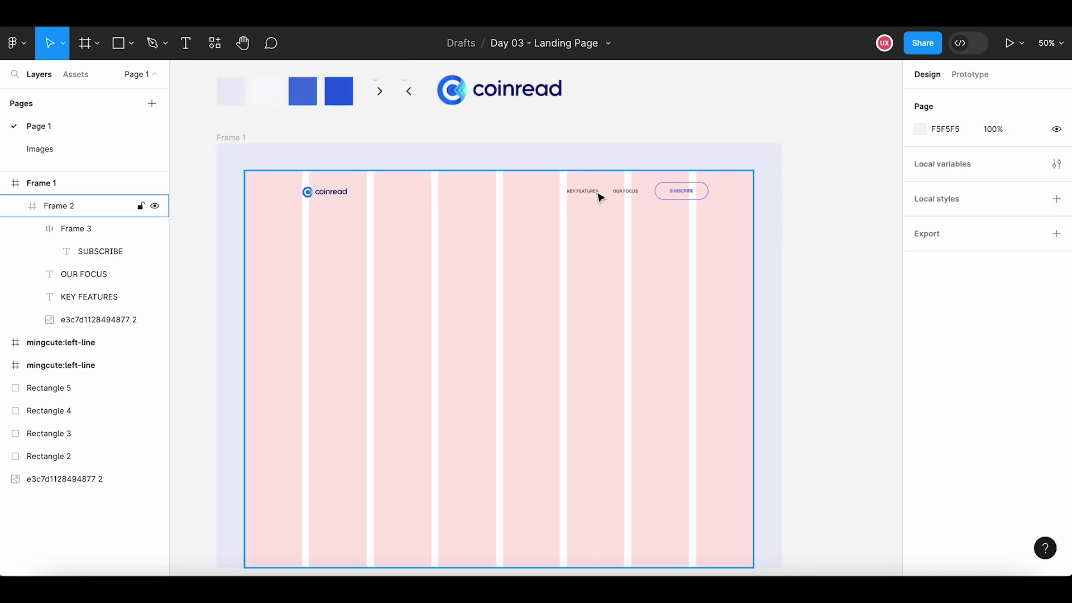
{"action": "left_click", "coordinate": [626, 193], "text": "shift"}
{"action": "left_click", "coordinate": [666, 192], "text": "shift"}
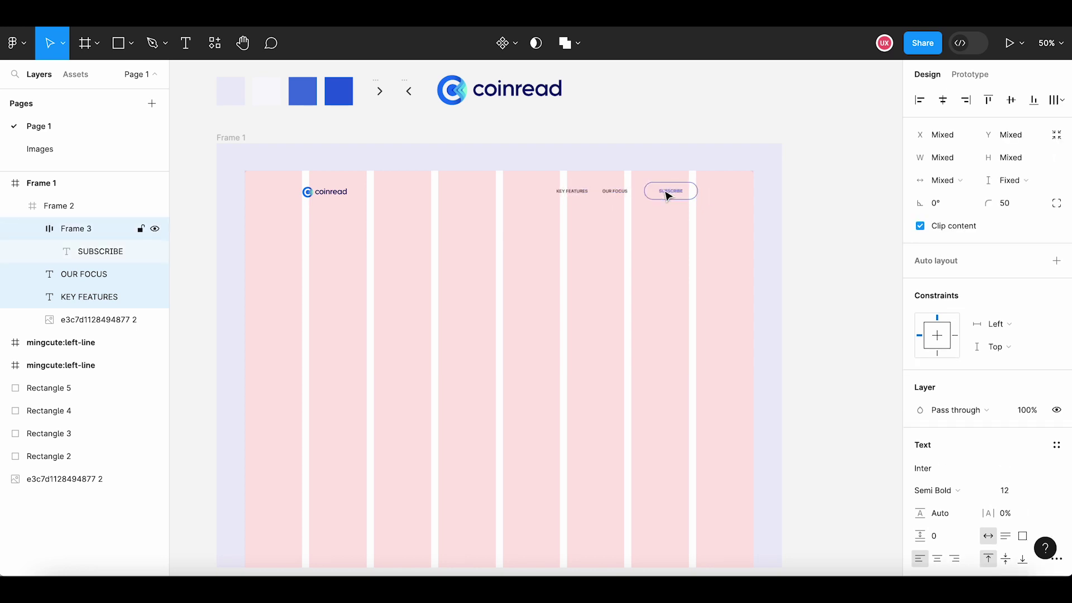
{"action": "left_click", "coordinate": [663, 158]}
{"action": "left_click", "coordinate": [665, 189]}
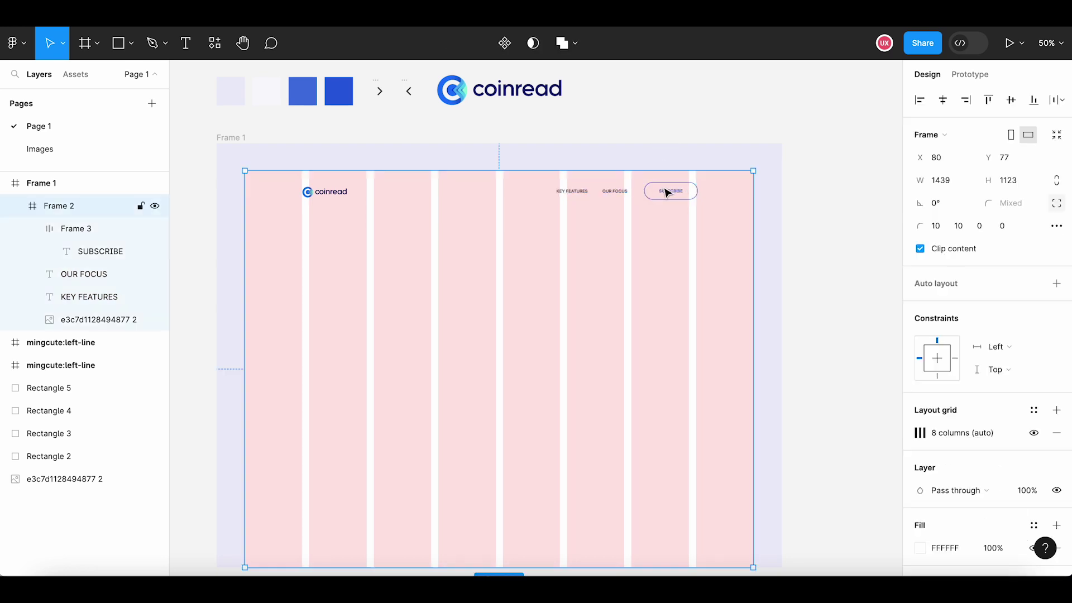
{"action": "left_click", "coordinate": [618, 195]}
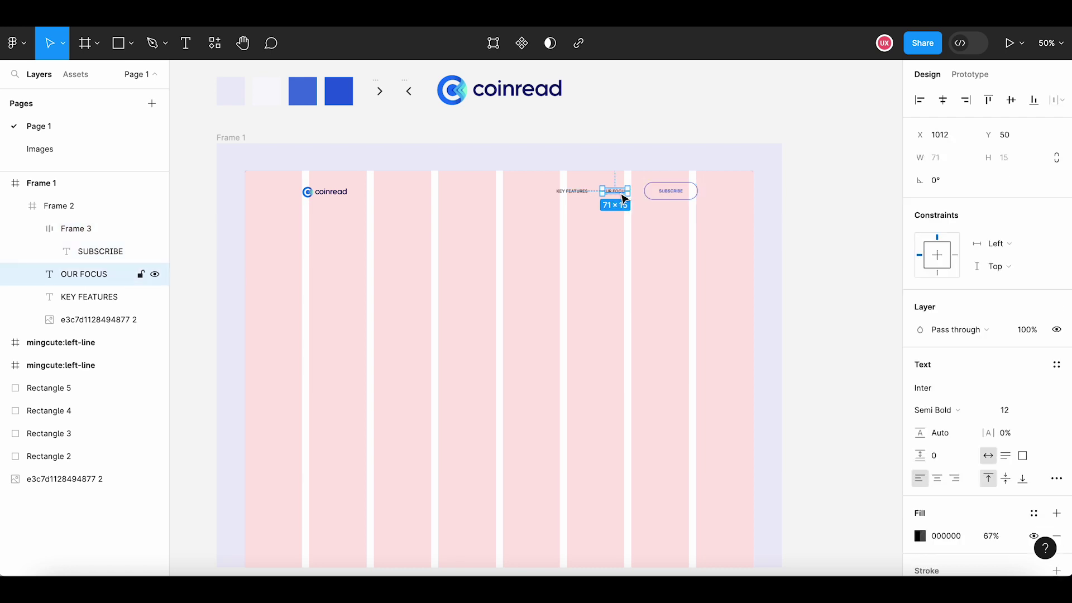
{"action": "left_click", "coordinate": [586, 196]}
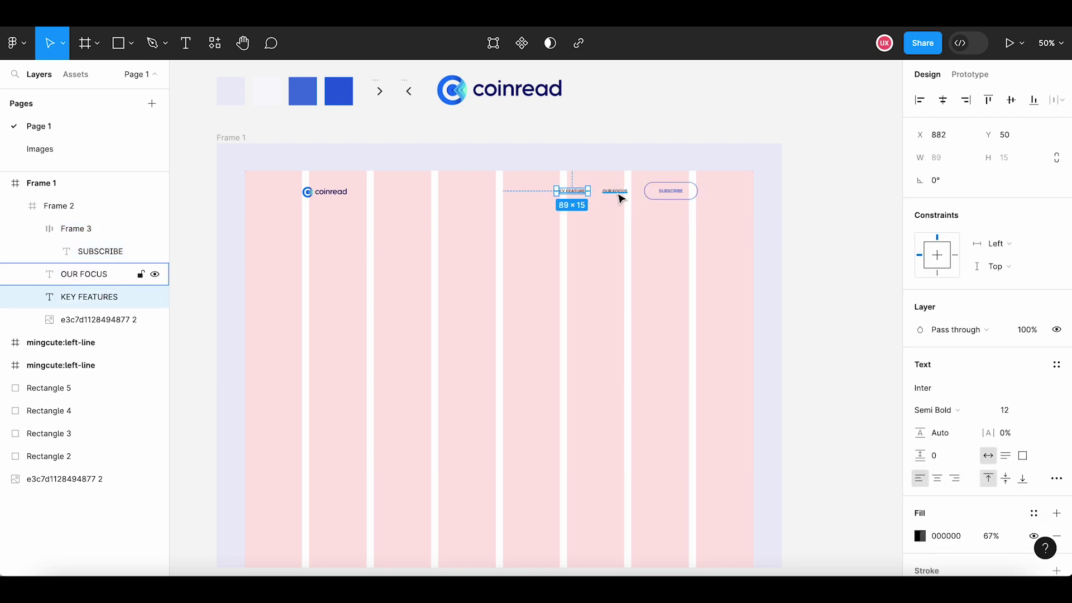
{"action": "left_click", "coordinate": [621, 198], "text": "shift"}
{"action": "scroll", "coordinate": [603, 187], "scroll_direction": "up", "scroll_amount": 2}
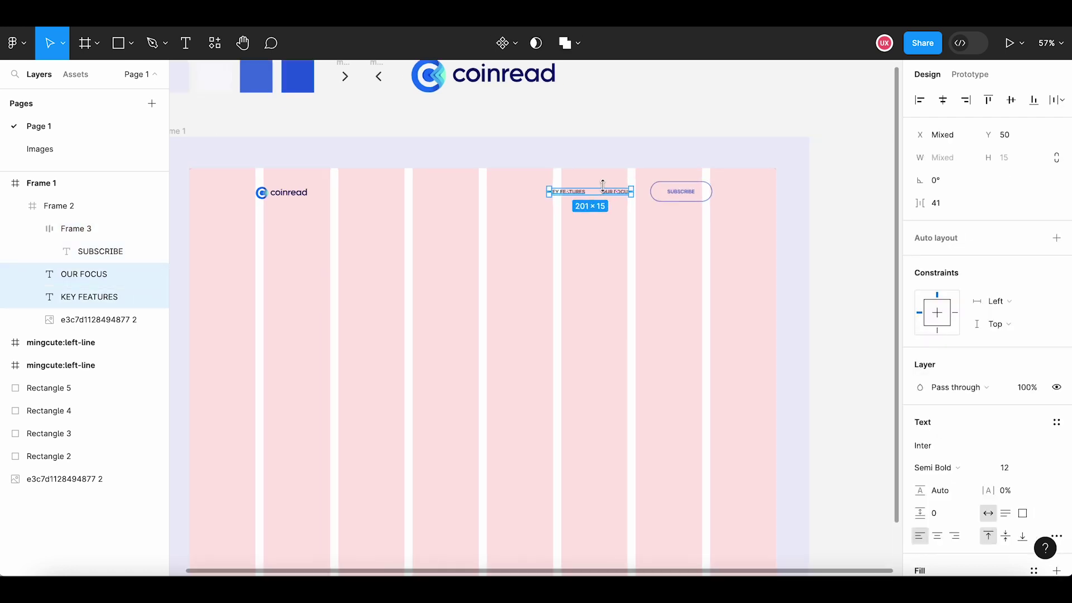
{"action": "scroll", "coordinate": [623, 179], "scroll_direction": "up", "scroll_amount": 3}
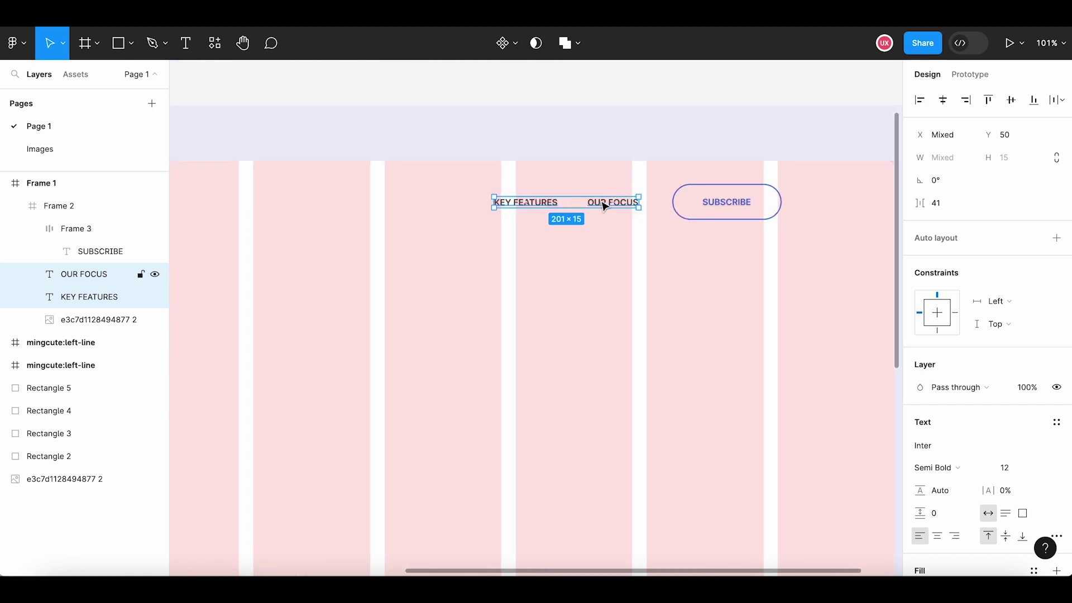
{"action": "left_click_drag", "start_coordinate": [603, 206], "coordinate": [610, 205]}
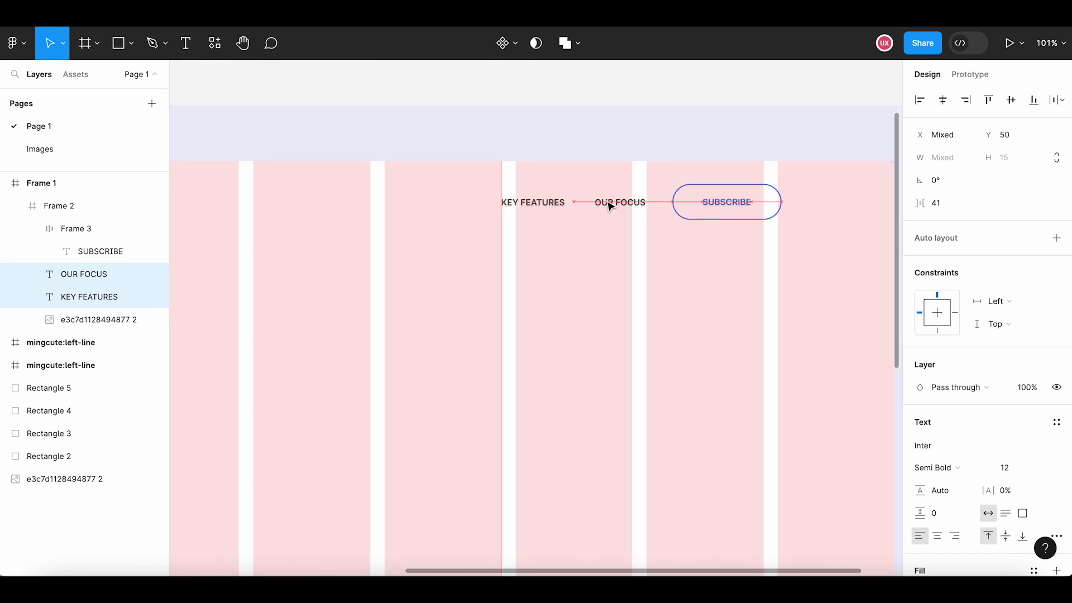
{"action": "left_click", "coordinate": [545, 207]}
{"action": "left_click_drag", "start_coordinate": [545, 207], "coordinate": [545, 207]}
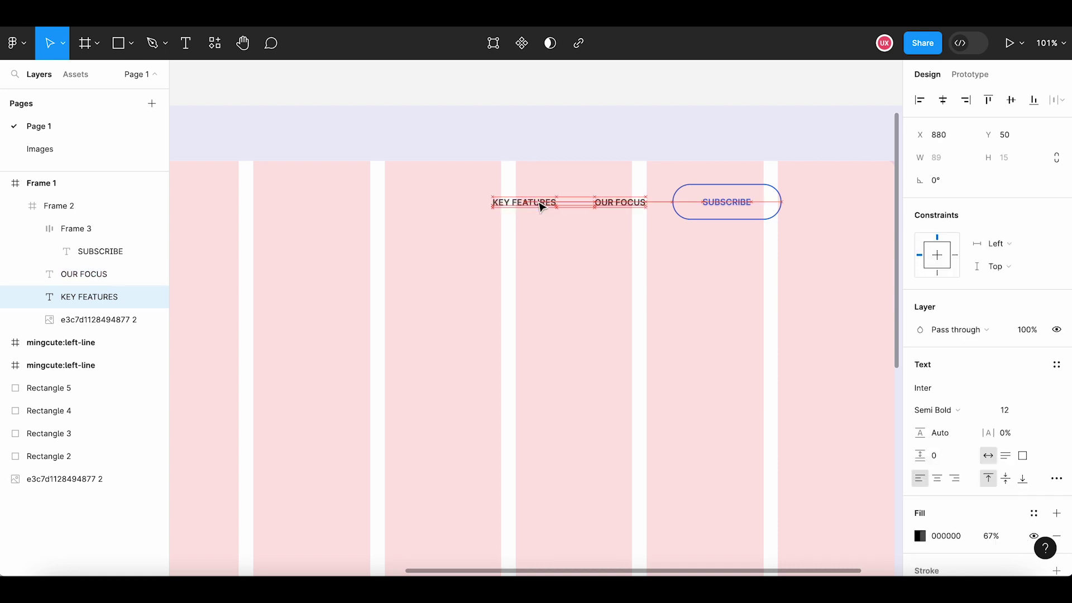
{"action": "left_click", "coordinate": [567, 244]}
{"action": "scroll", "coordinate": [585, 248], "scroll_direction": "down", "scroll_amount": 5}
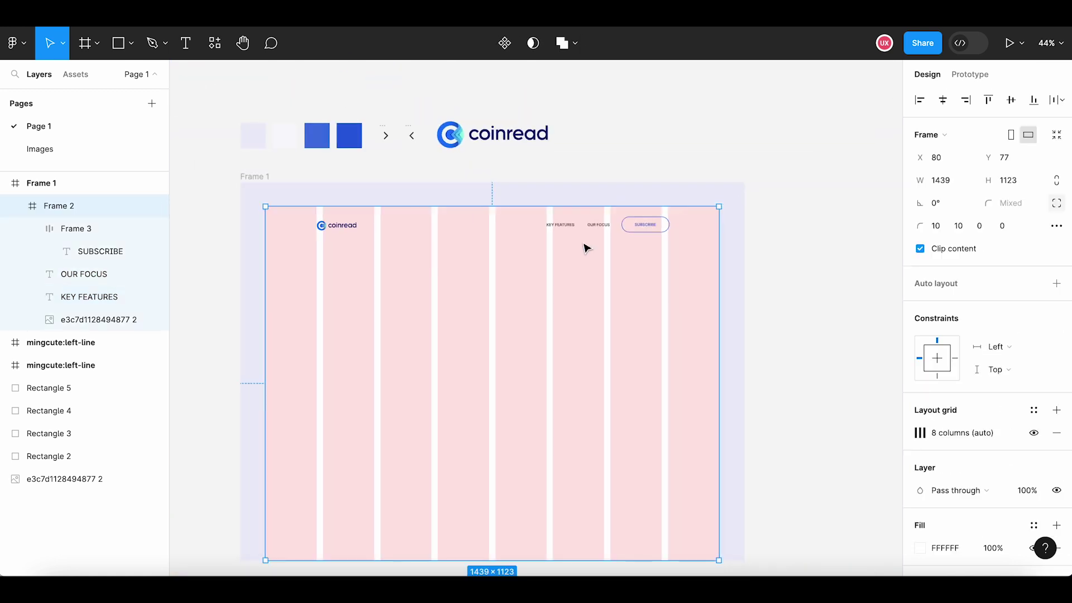
{"action": "left_click", "coordinate": [605, 183]}
{"action": "scroll", "coordinate": [604, 183], "scroll_direction": "down", "scroll_amount": 2}
{"action": "left_click", "coordinate": [581, 263]}
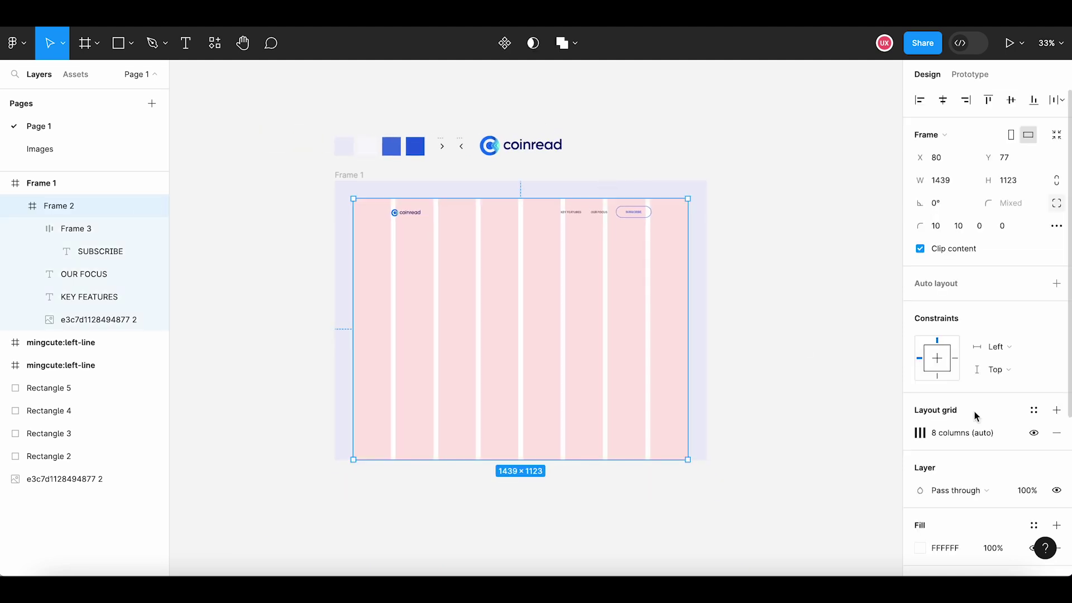
{"action": "left_click", "coordinate": [1033, 434]}
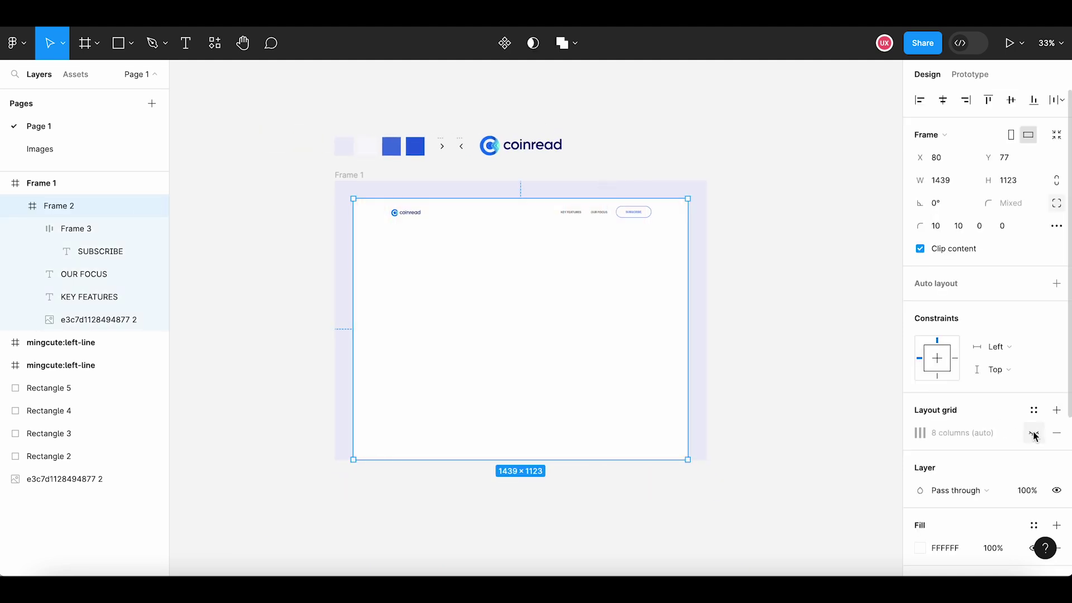
{"action": "left_click", "coordinate": [1033, 434]}
{"action": "left_click", "coordinate": [570, 211]}
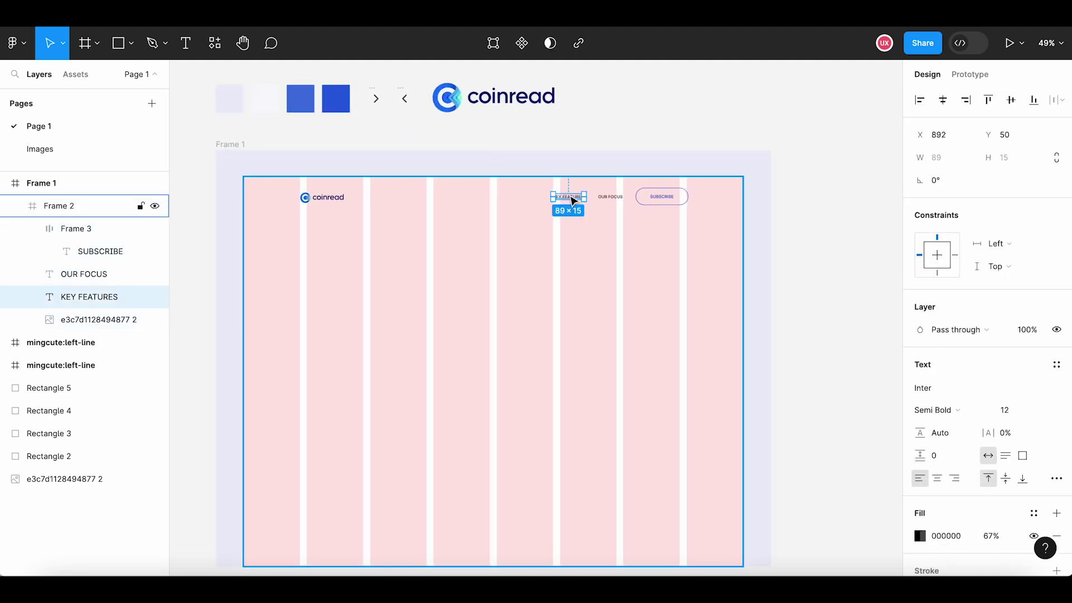
{"action": "scroll", "coordinate": [570, 202], "scroll_direction": "up", "scroll_amount": 4}
{"action": "left_click", "coordinate": [642, 202]}
{"action": "left_click", "coordinate": [591, 266]}
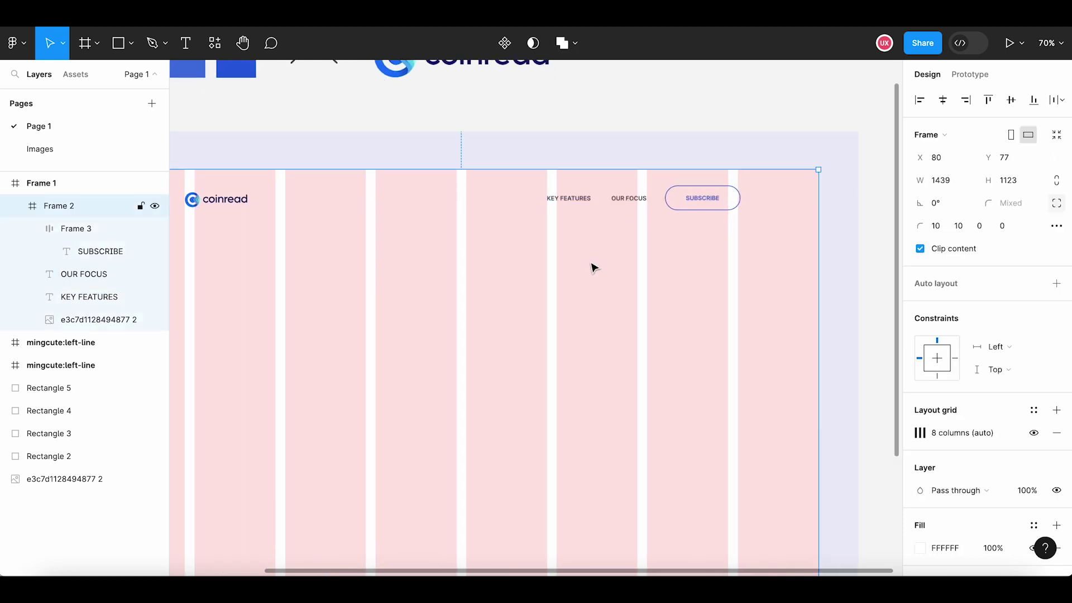
{"action": "scroll", "coordinate": [592, 267], "scroll_direction": "down", "scroll_amount": 2}
{"action": "left_click", "coordinate": [651, 146]}
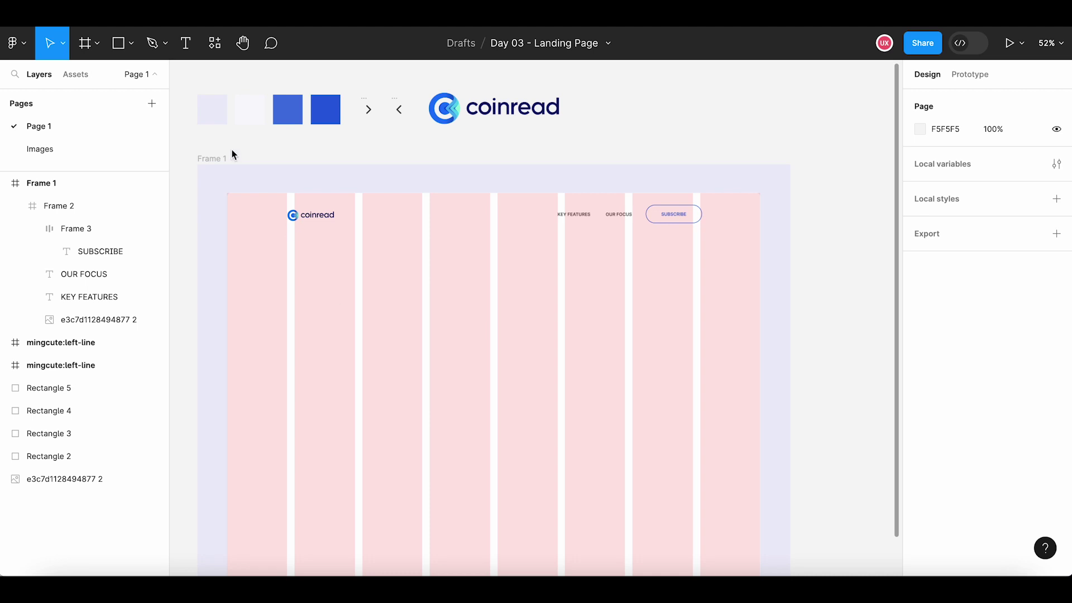
Add the text 'Making cryptocurrency clear' at size 36 below the logo
{"action": "left_click", "coordinate": [186, 46]}
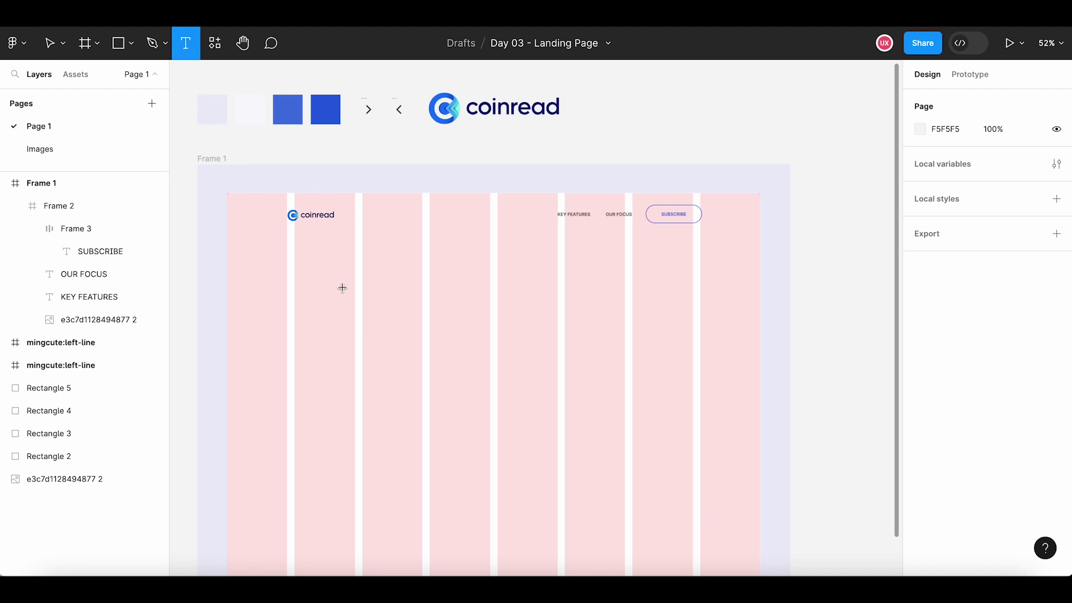
{"action": "left_click", "coordinate": [378, 268]}
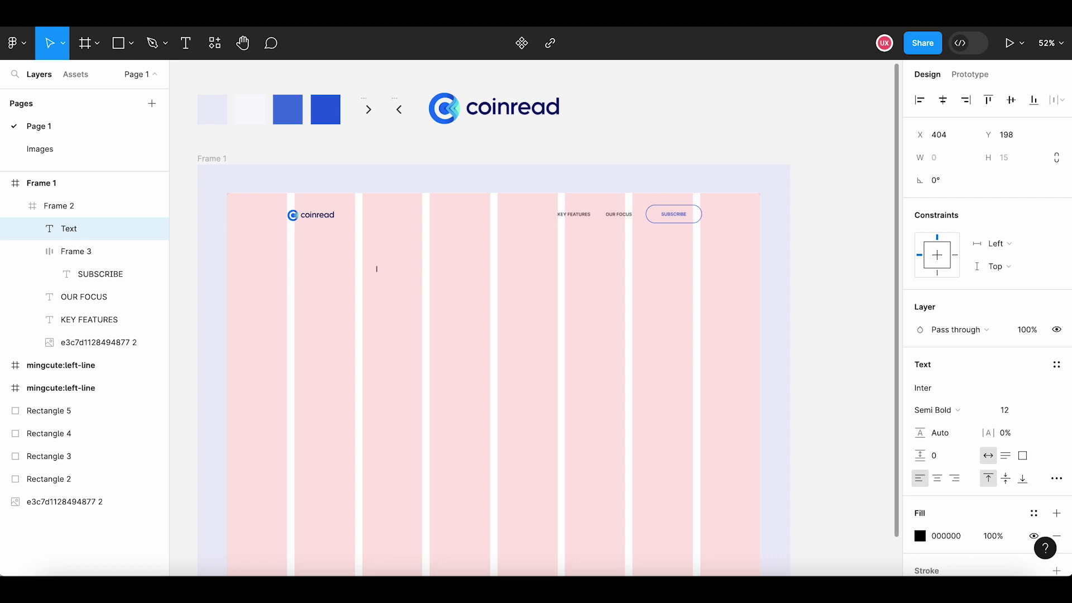
{"action": "type", "text": "Making"}
{"action": "key", "text": "Escape"}
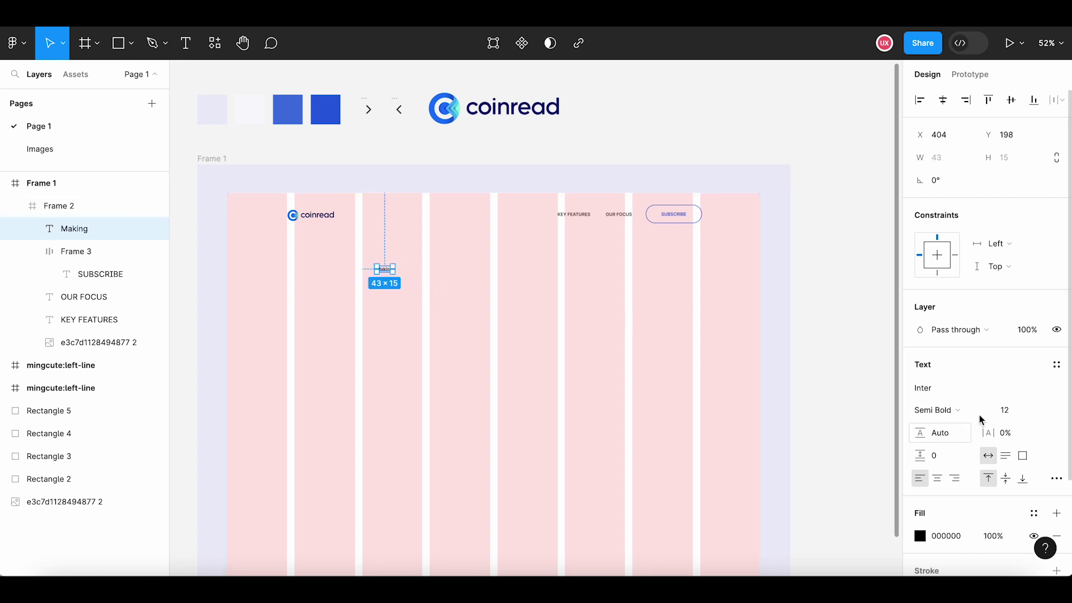
{"action": "left_click", "coordinate": [1046, 412]}
{"action": "left_click", "coordinate": [1025, 546]}
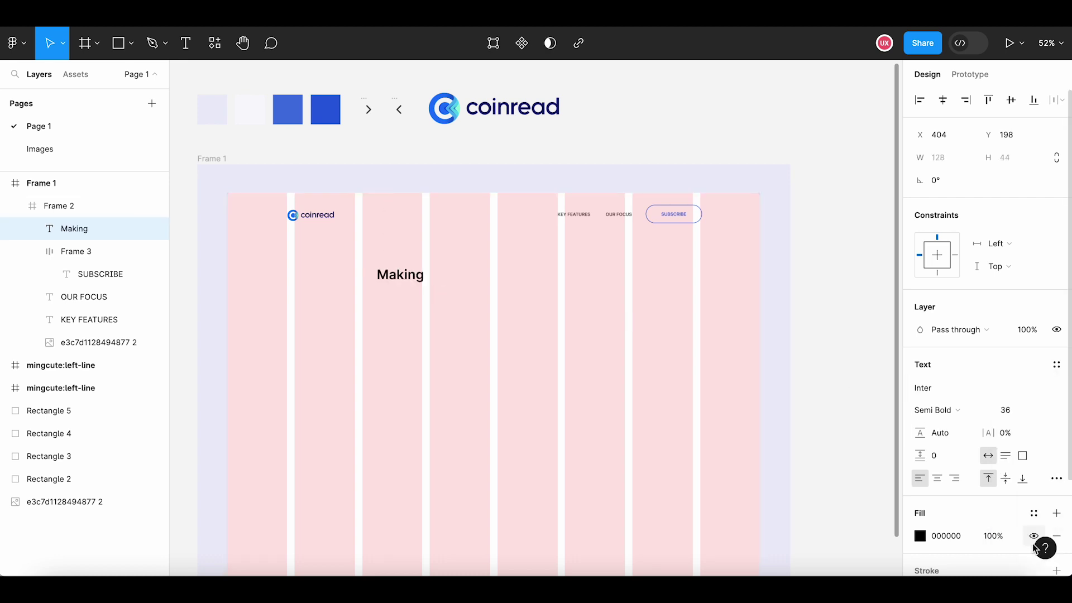
{"action": "key", "text": "Return"}
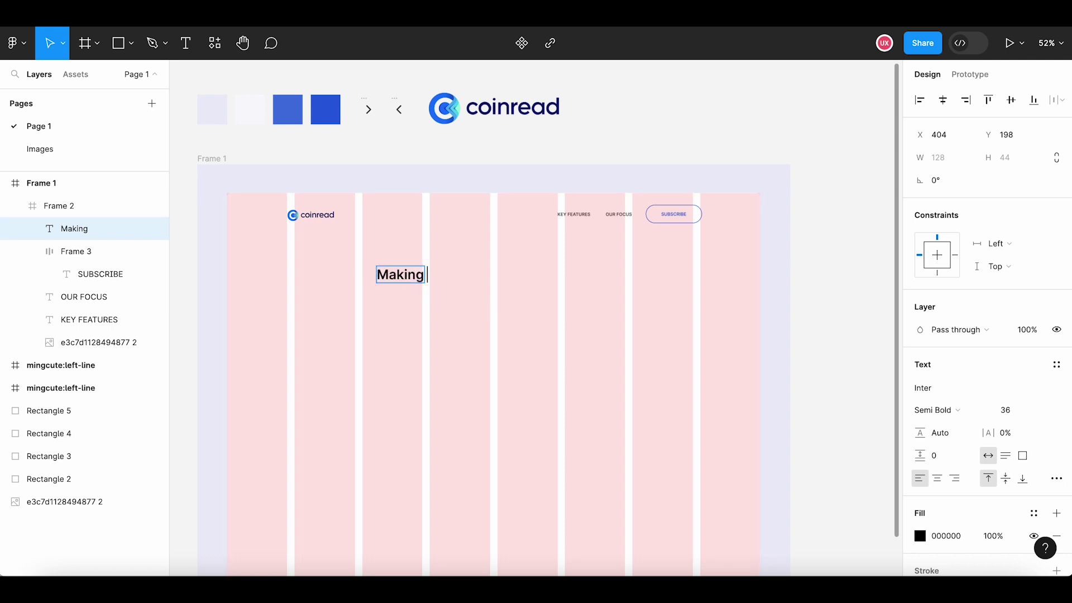
{"action": "type", "text": "cryptoc"}
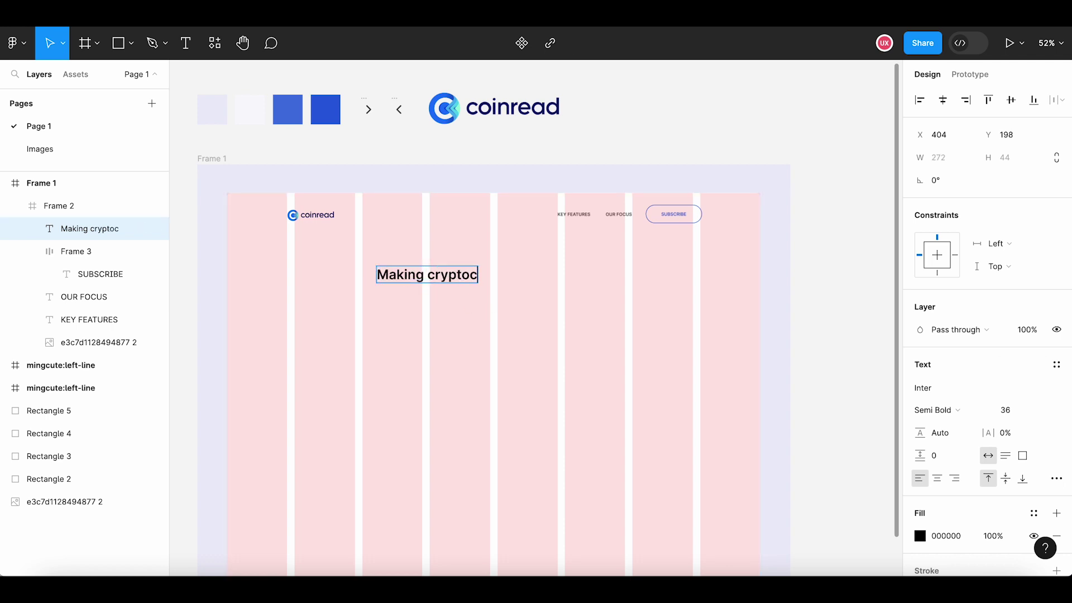
{"action": "type", "text": "urrency c"}
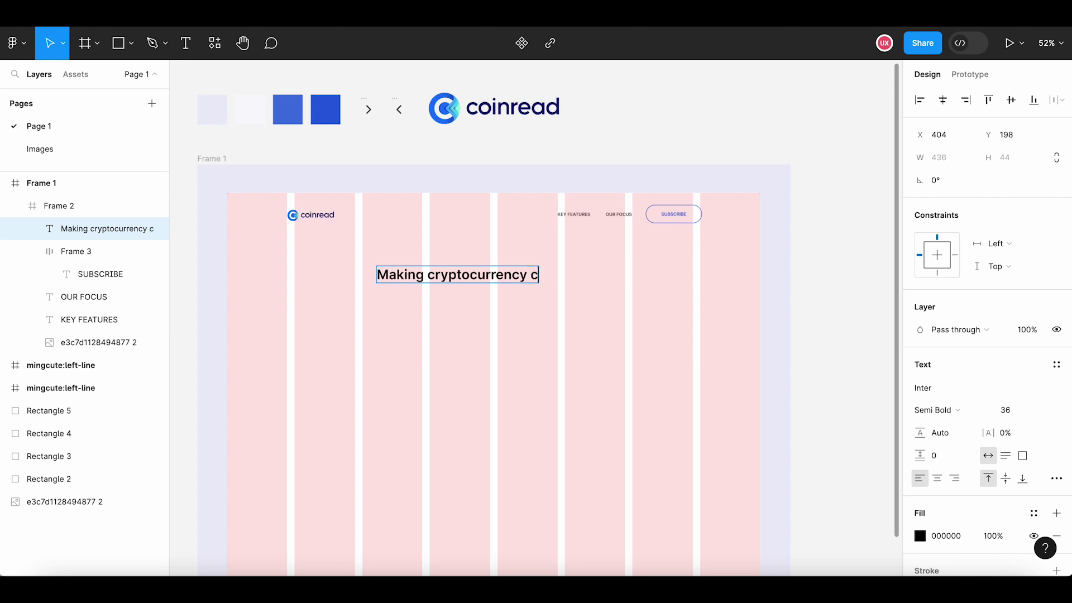
{"action": "type", "text": "lear"}
{"action": "key", "text": "Escape"}
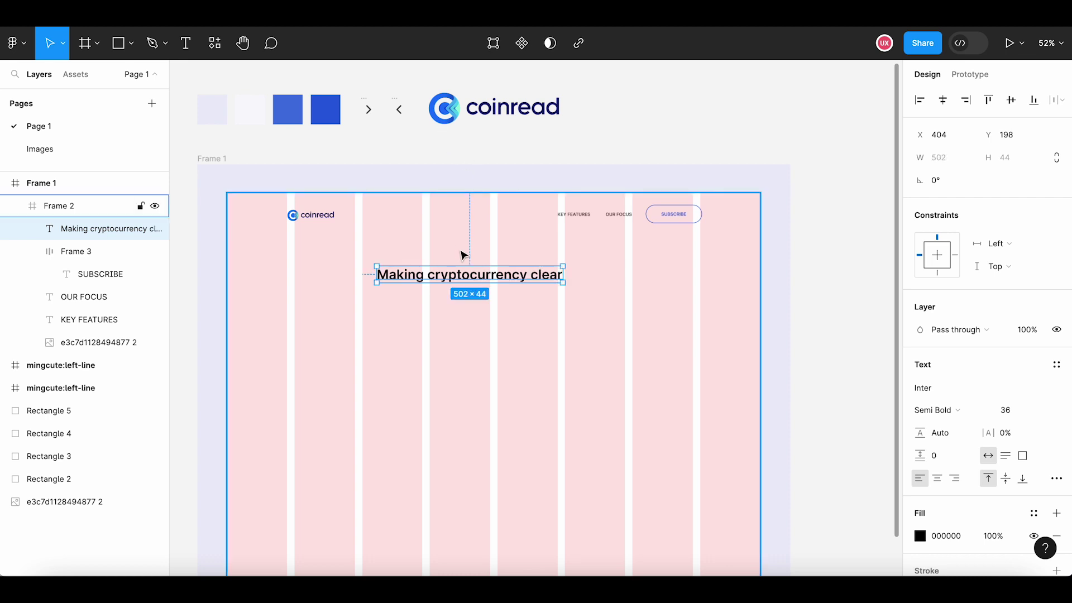
Centre the heading, centre-align it, switch it to Lexend at size 60
{"action": "left_click_drag", "start_coordinate": [463, 277], "coordinate": [488, 278]}
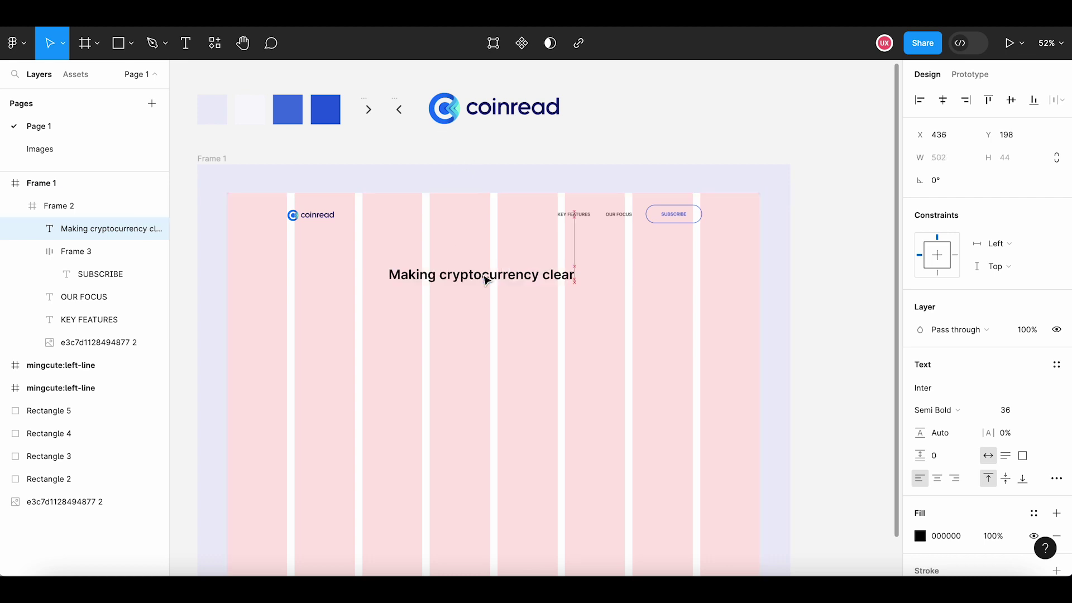
{"action": "left_click", "coordinate": [939, 480]}
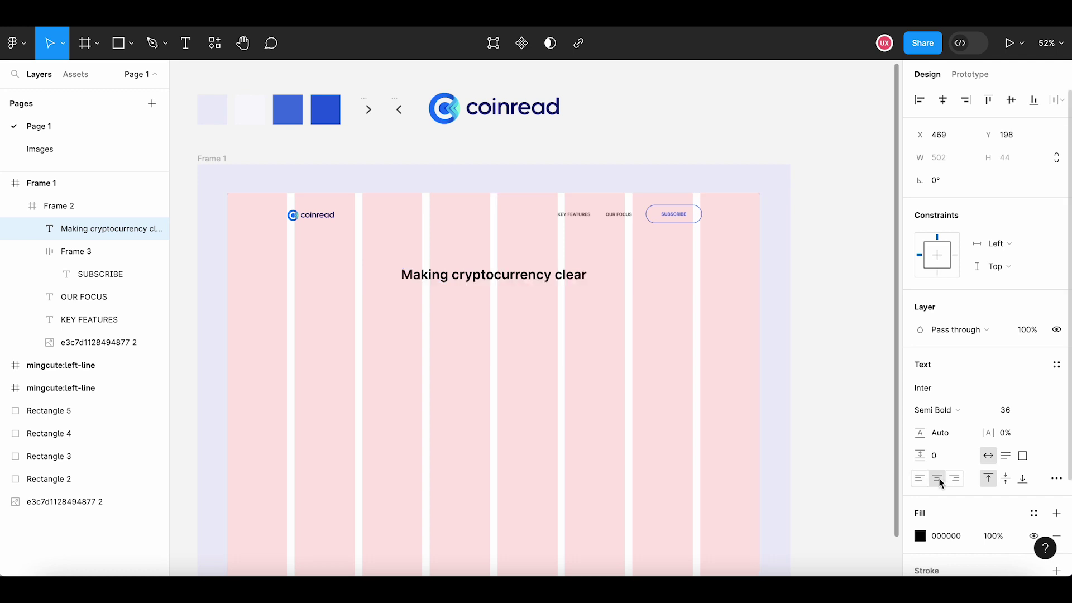
{"action": "left_click", "coordinate": [946, 388]}
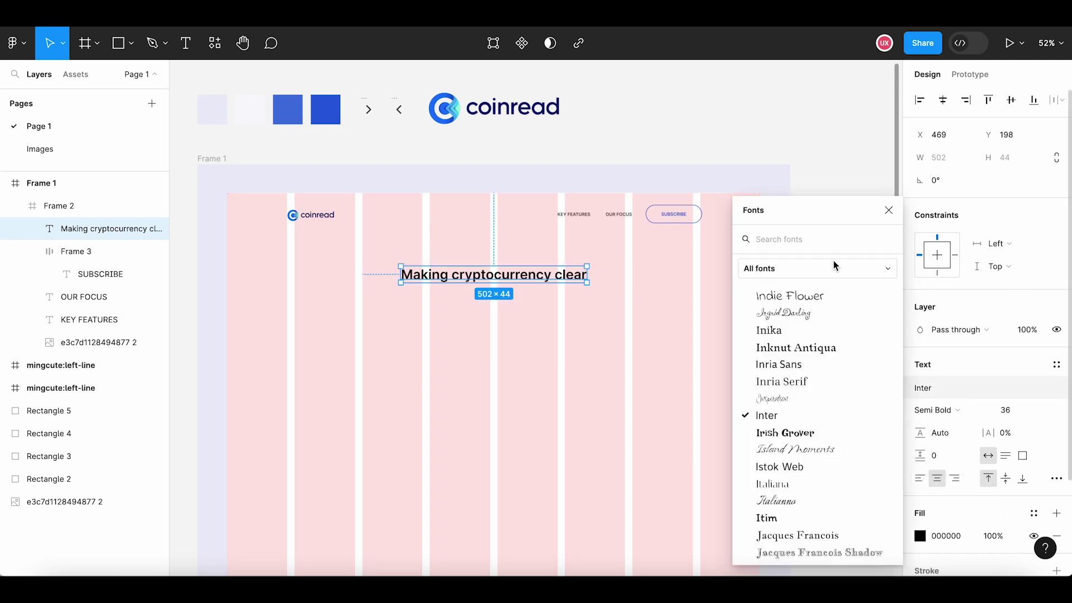
{"action": "type", "text": "lexe"}
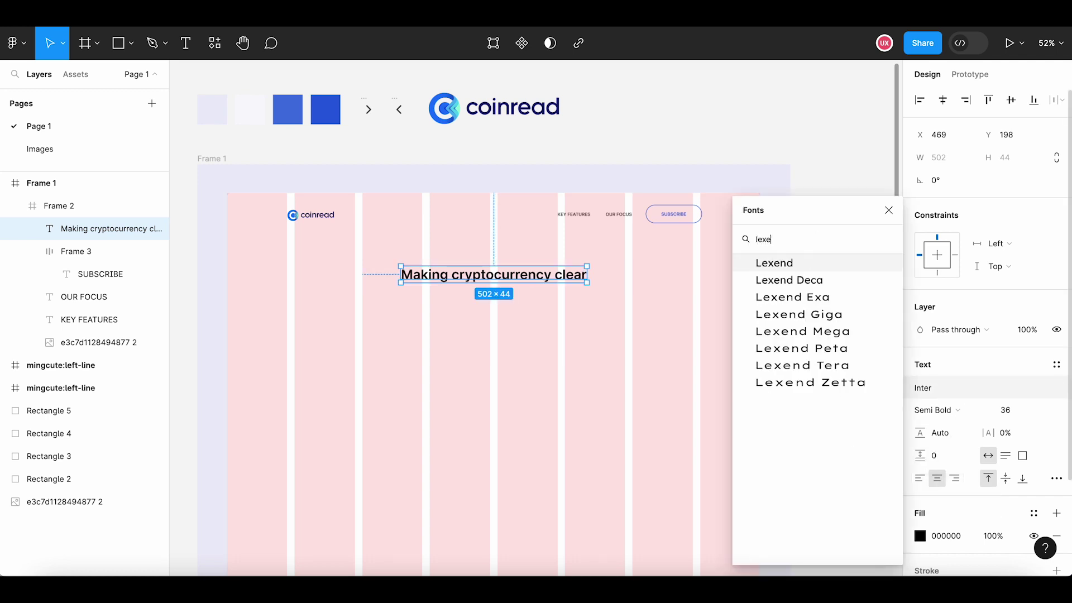
{"action": "left_click", "coordinate": [810, 263]}
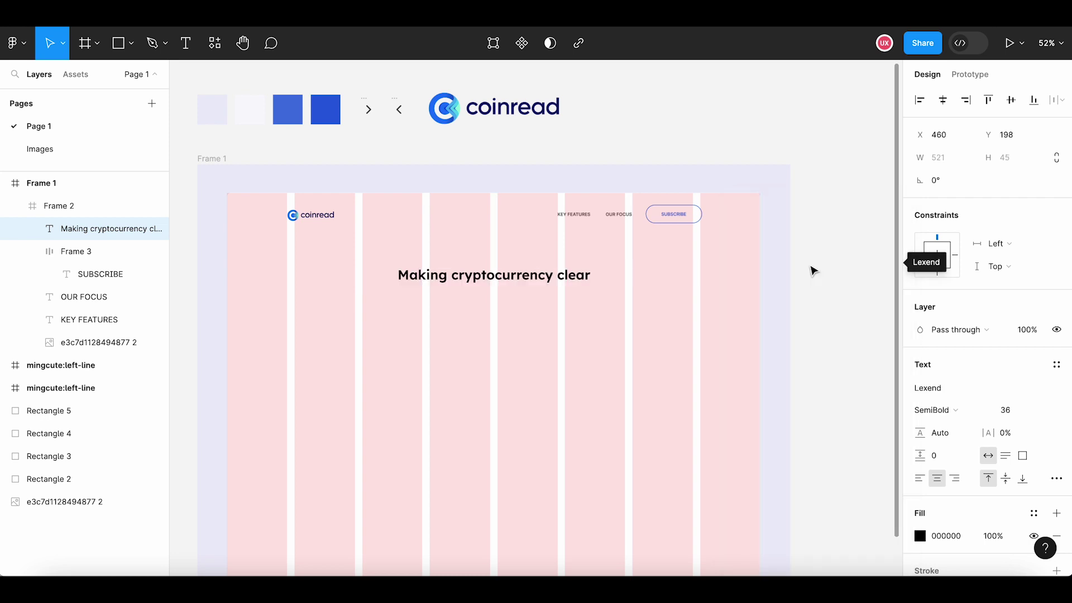
{"action": "left_click", "coordinate": [1020, 414]}
{"action": "type", "text": "60"}
{"action": "key", "text": "Return"}
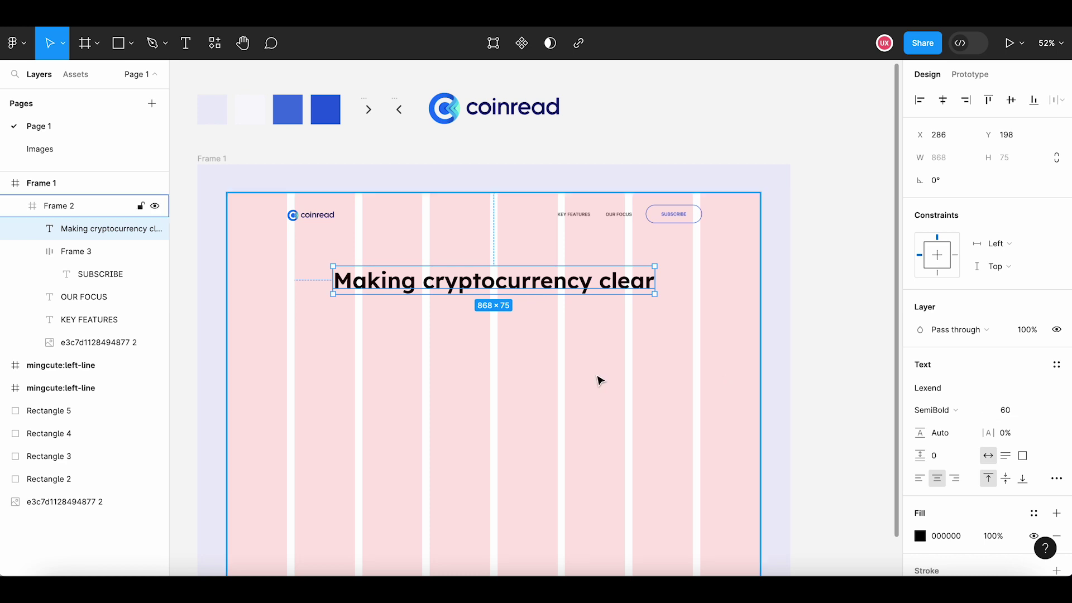
Try Medium then settle on Regular weight, and apply size 72 to the heading
{"action": "left_click", "coordinate": [583, 161]}
{"action": "scroll", "coordinate": [584, 161], "scroll_direction": "down", "scroll_amount": 3}
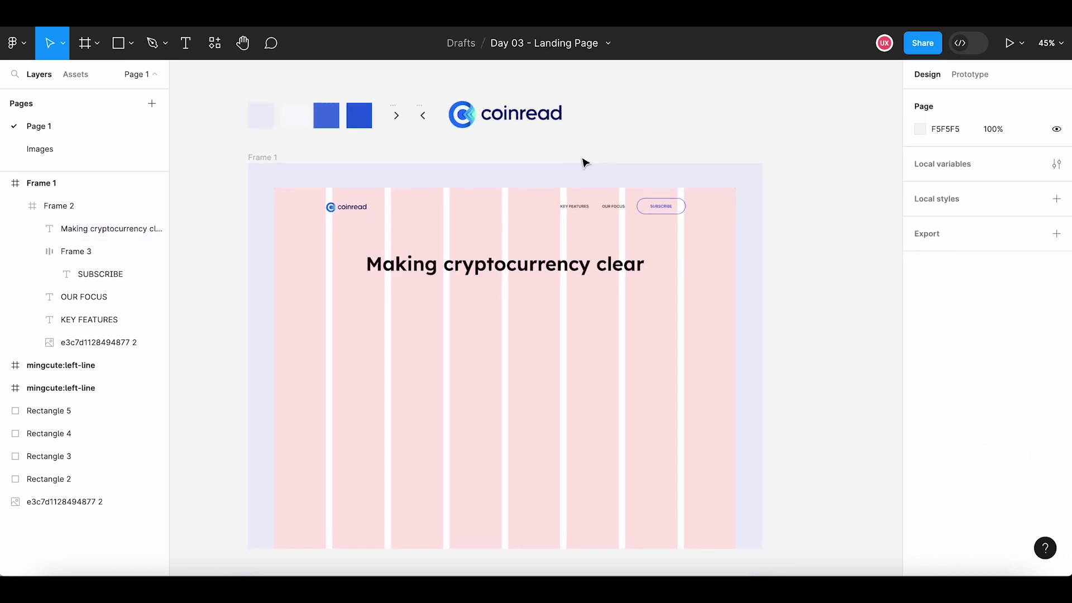
{"action": "double_click", "coordinate": [544, 271]}
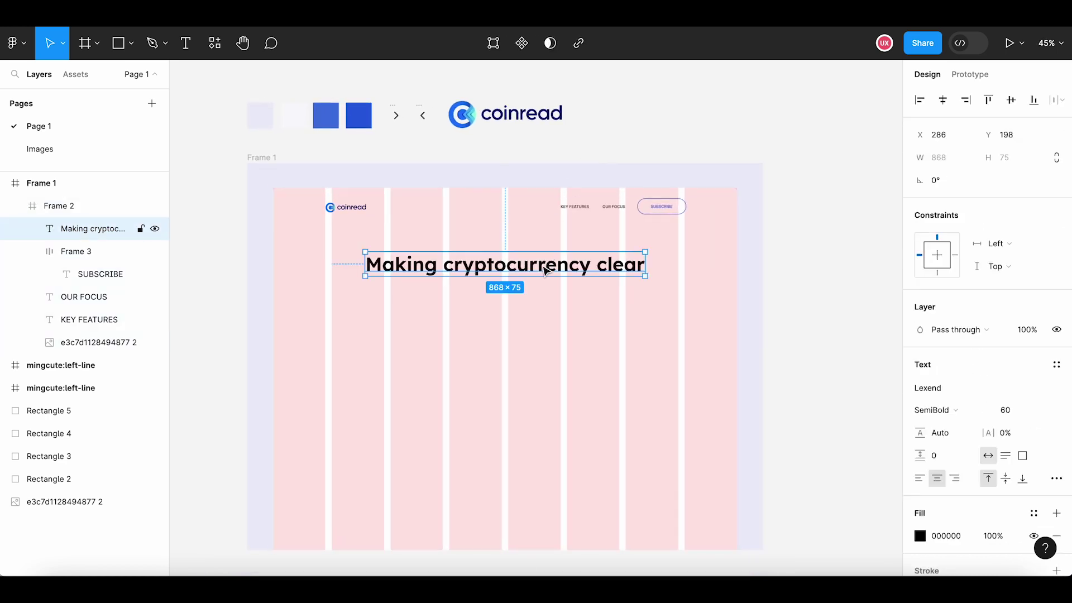
{"action": "left_click", "coordinate": [1013, 411]}
{"action": "left_click", "coordinate": [942, 409]}
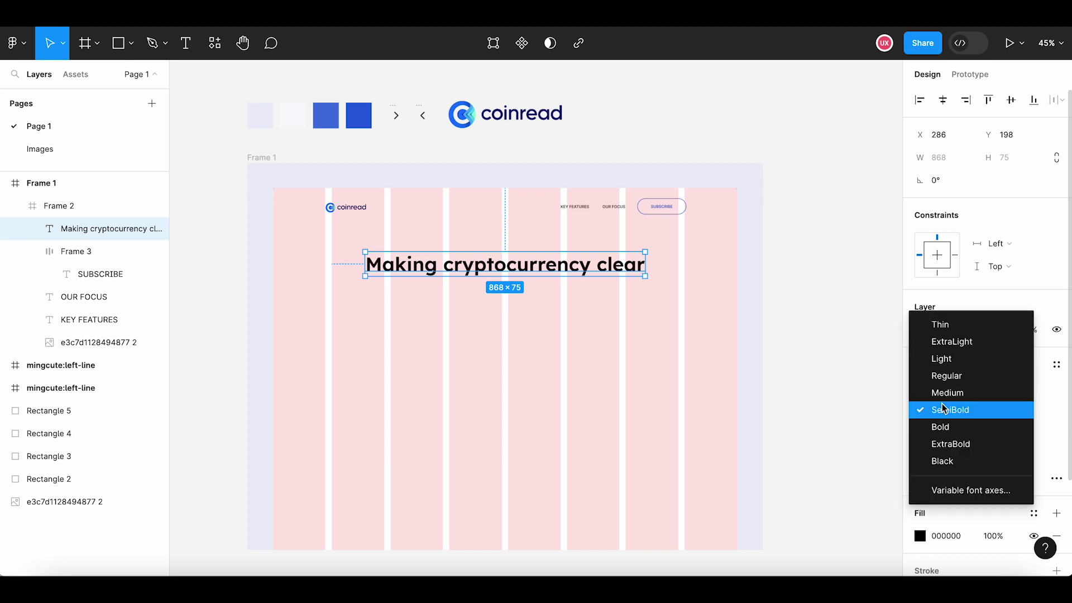
{"action": "left_click", "coordinate": [951, 389]}
{"action": "left_click", "coordinate": [944, 409]}
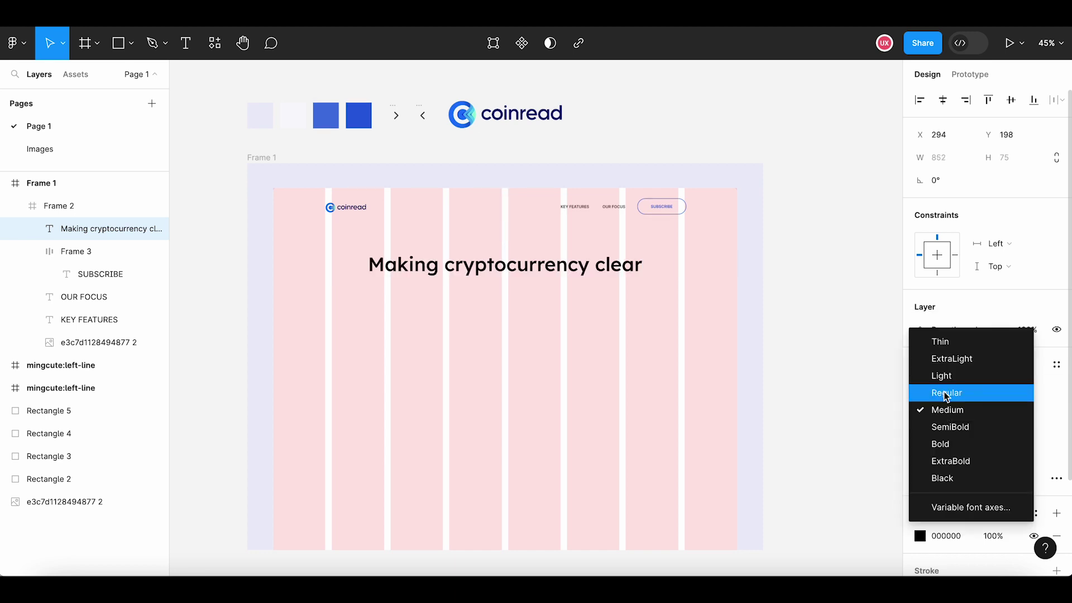
{"action": "left_click", "coordinate": [951, 394]}
{"action": "left_click", "coordinate": [800, 348]}
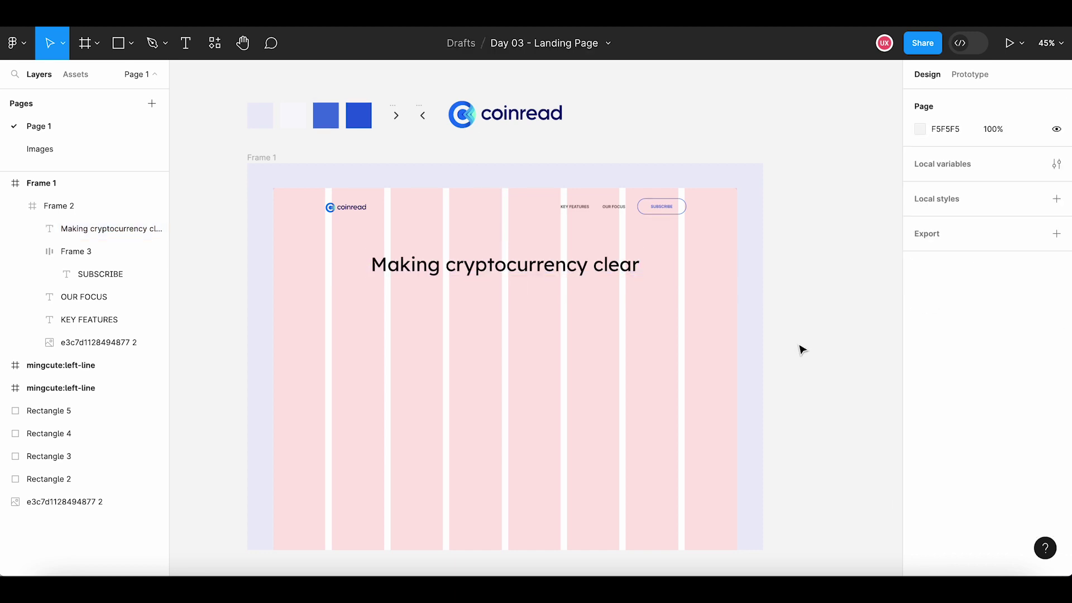
{"action": "double_click", "coordinate": [609, 268]}
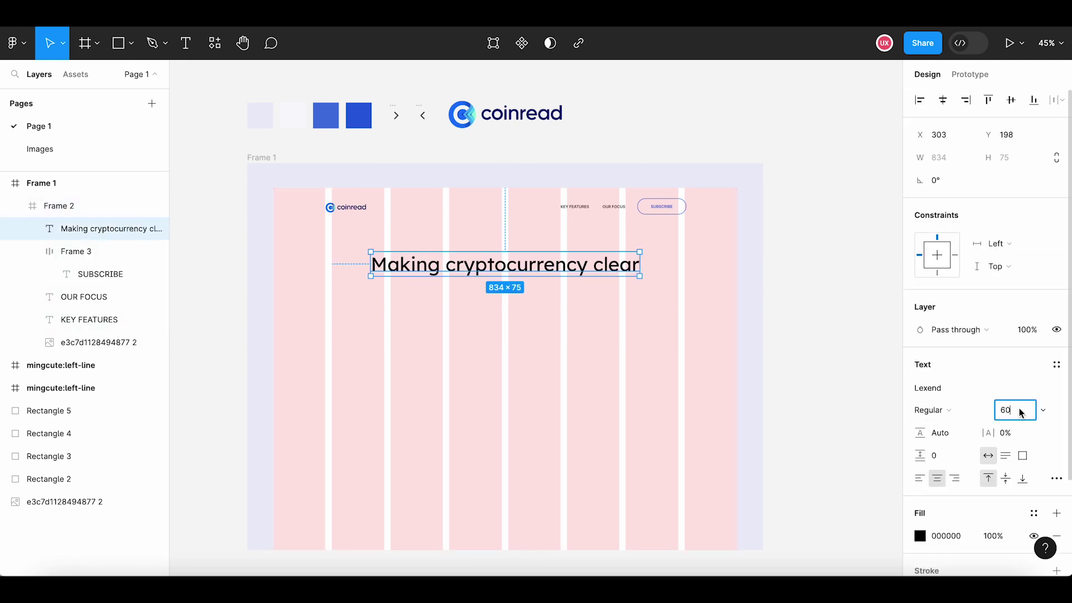
{"action": "type", "text": "72"}
{"action": "key", "text": "Return"}
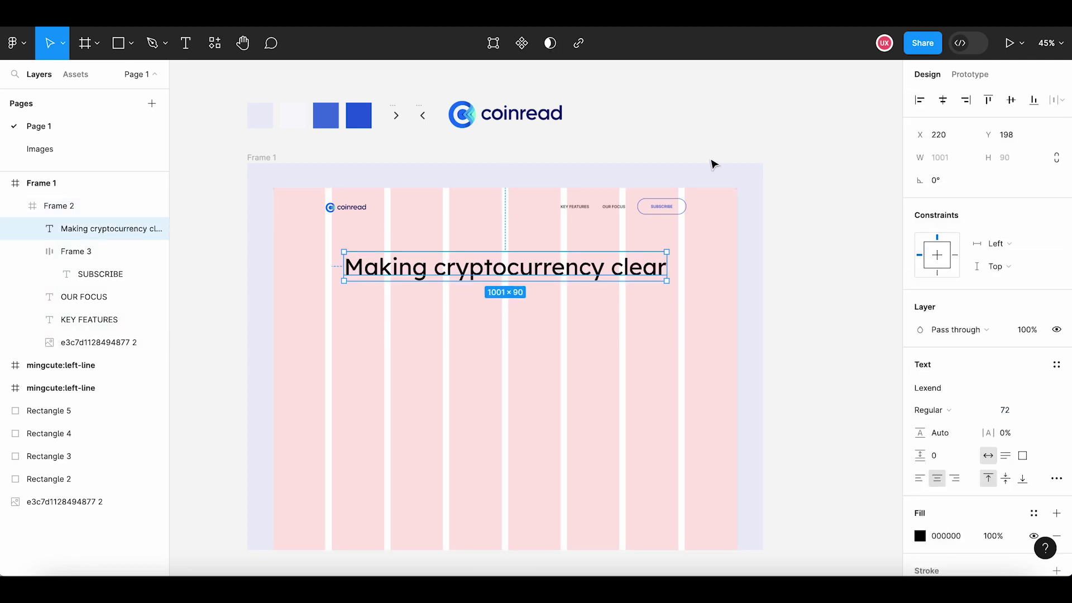
{"action": "left_click", "coordinate": [742, 169]}
Reduce the heading size to 60, then set it to 62
{"action": "scroll", "coordinate": [701, 214], "scroll_direction": "down", "scroll_amount": 2, "text": "ctrl"}
{"action": "scroll", "coordinate": [704, 208], "scroll_direction": "up", "scroll_amount": 2, "text": "ctrl"}
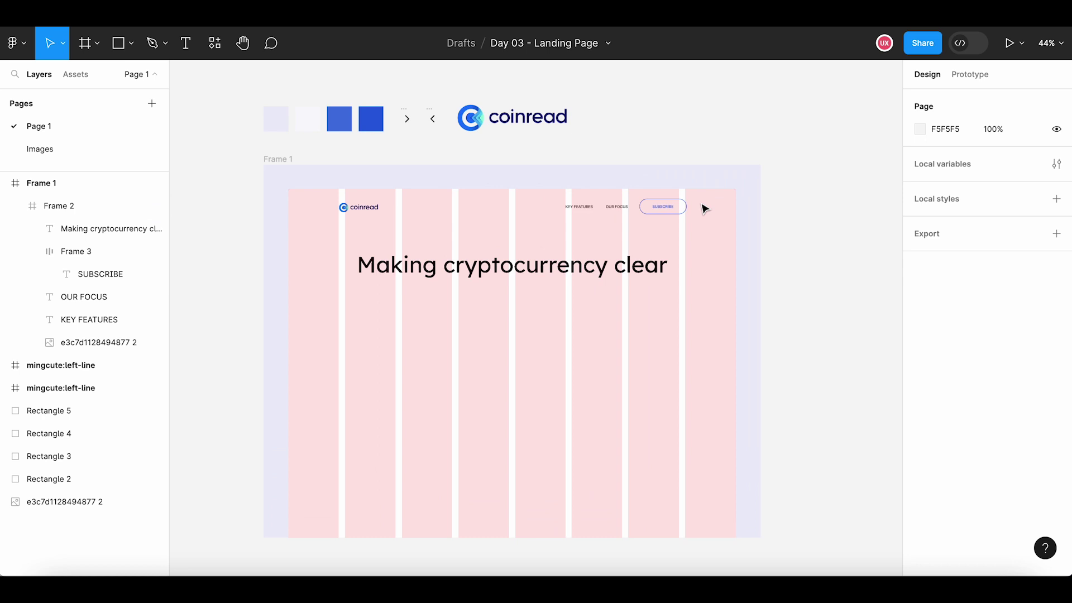
{"action": "double_click", "coordinate": [586, 265]}
{"action": "mouse_move", "coordinate": [1015, 410]}
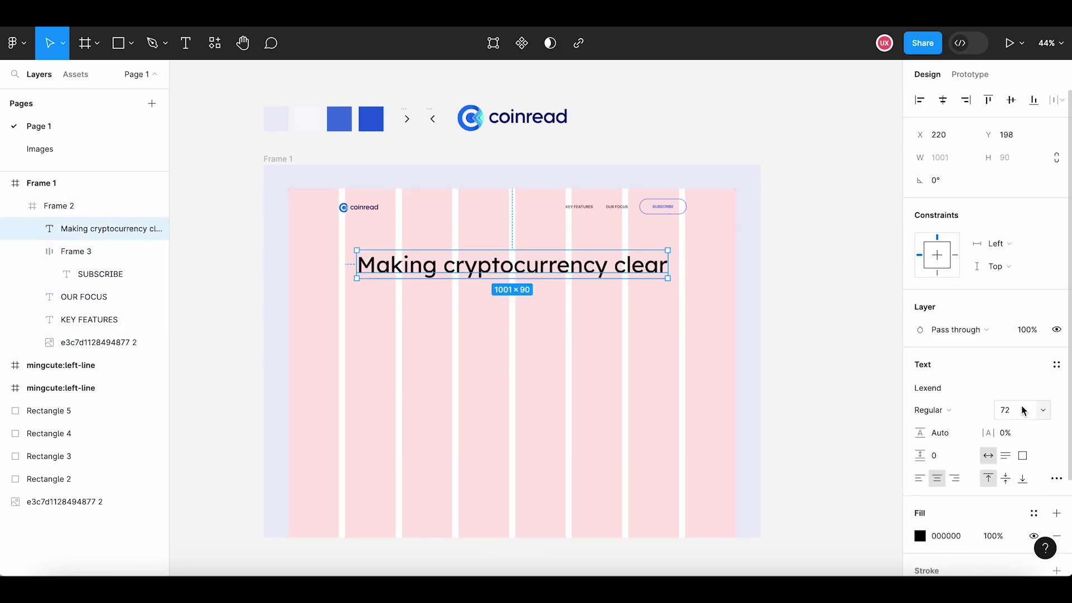
{"action": "left_click", "coordinate": [1023, 413]}
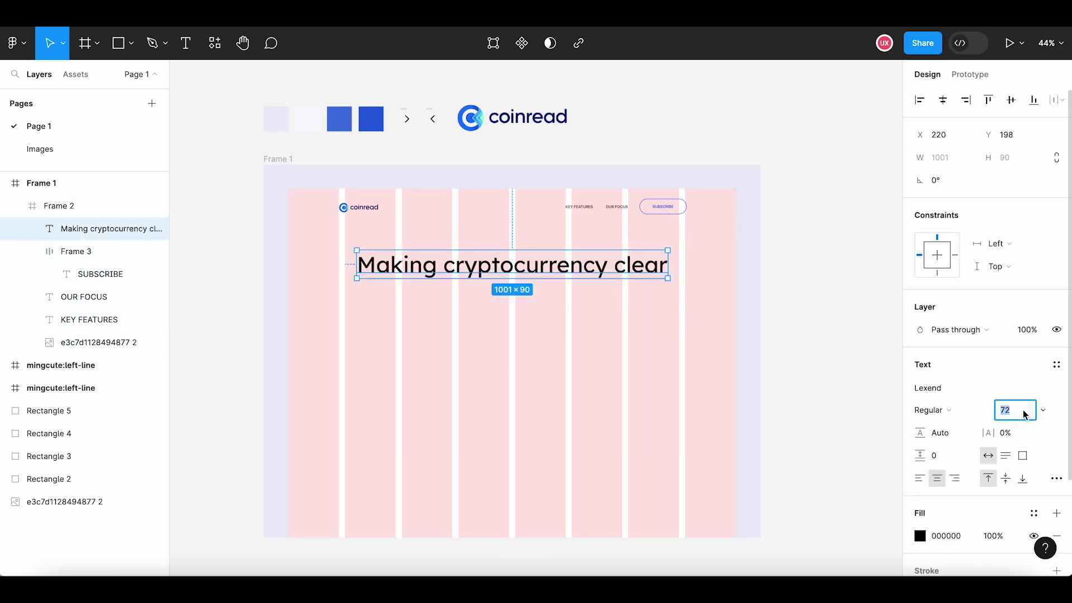
{"action": "type", "text": "60"}
{"action": "key", "text": "Return"}
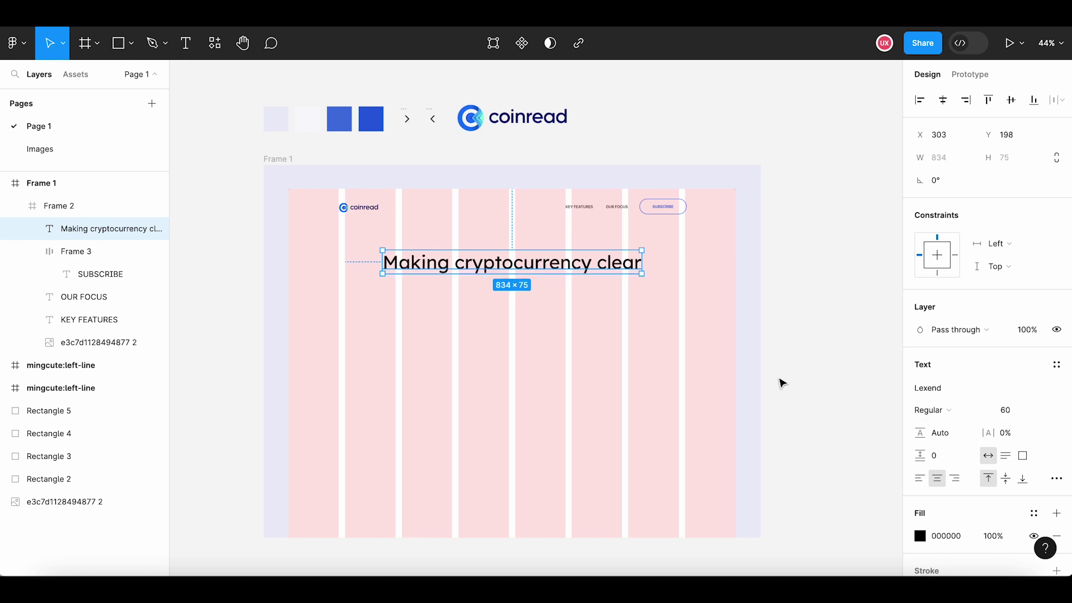
{"action": "left_click", "coordinate": [787, 378]}
{"action": "left_click", "coordinate": [582, 273]}
{"action": "left_click", "coordinate": [1025, 413]}
{"action": "type", "text": "62"}
{"action": "key", "text": "Return"}
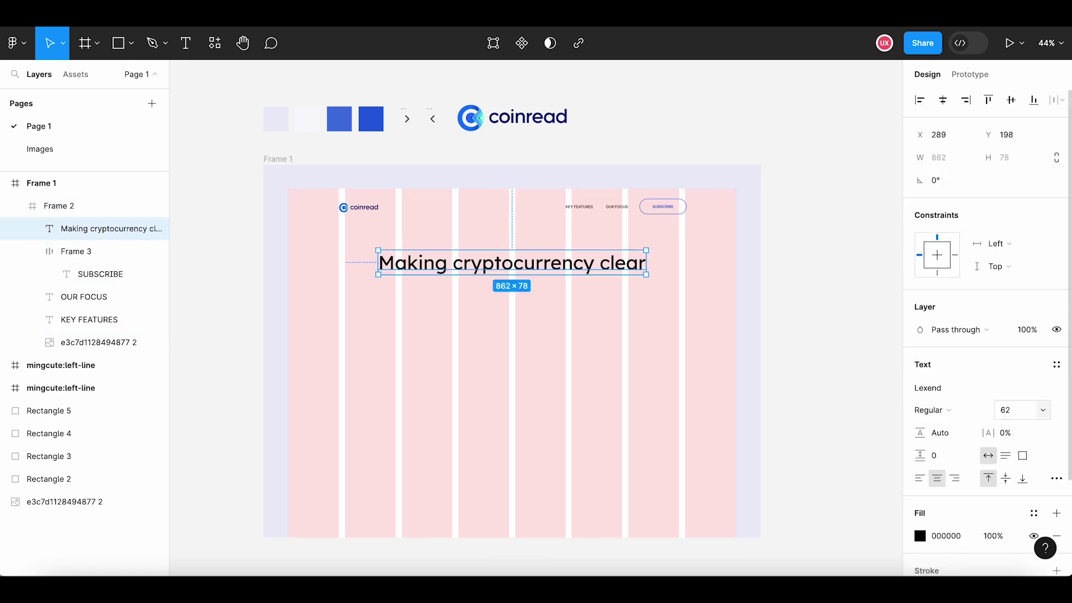
Set the heading's black fill opacity to 70%, then 72%
{"action": "left_click", "coordinate": [994, 536]}
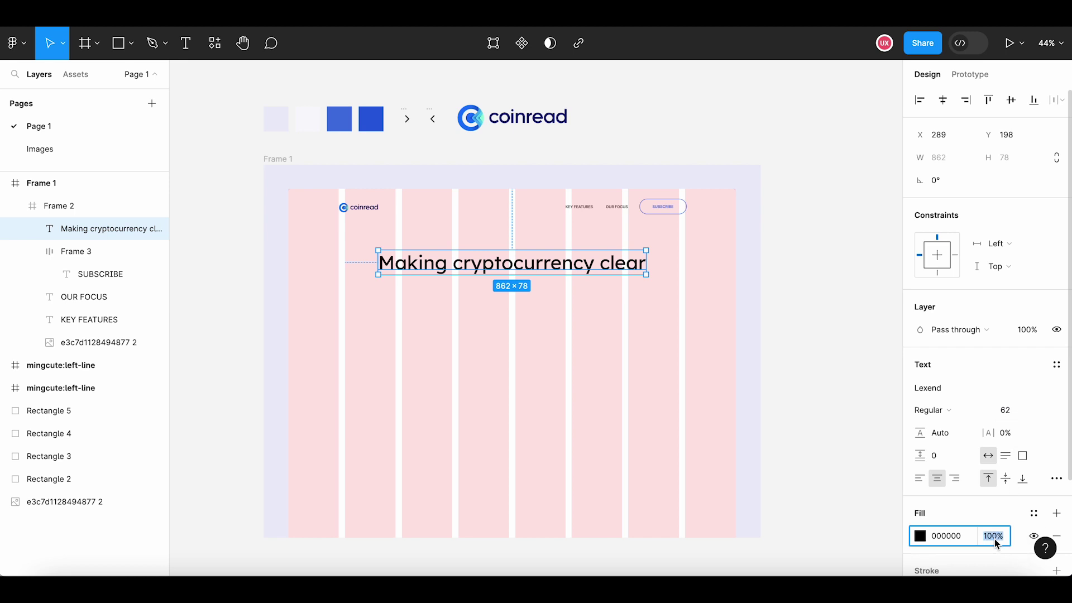
{"action": "type", "text": "70"}
{"action": "key", "text": "Return"}
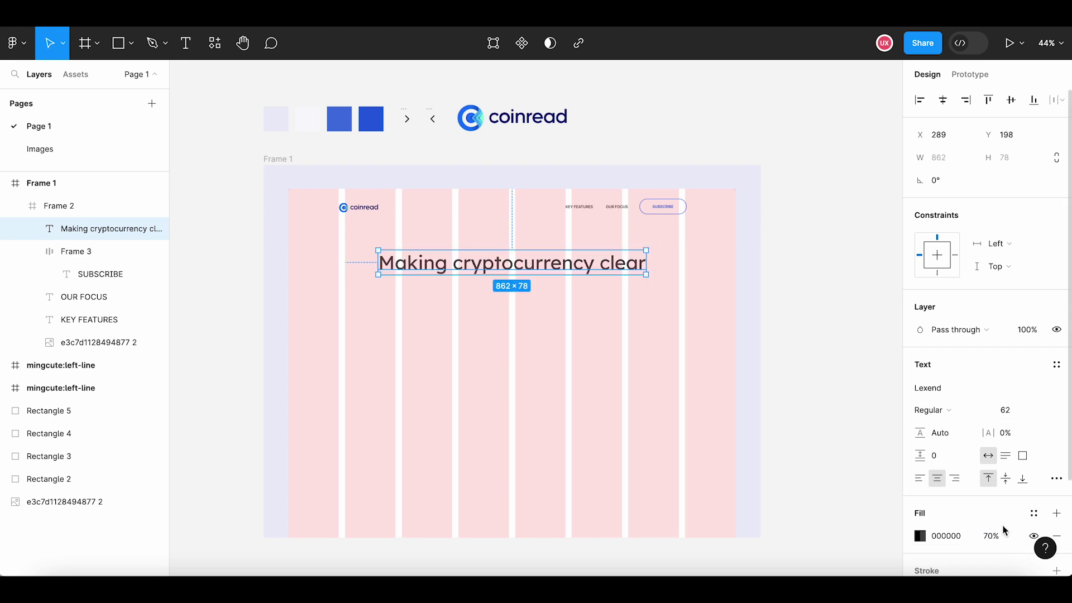
{"action": "left_click", "coordinate": [1002, 533]}
{"action": "type", "text": "2"}
{"action": "key", "text": "Return"}
{"action": "left_click", "coordinate": [1000, 537]}
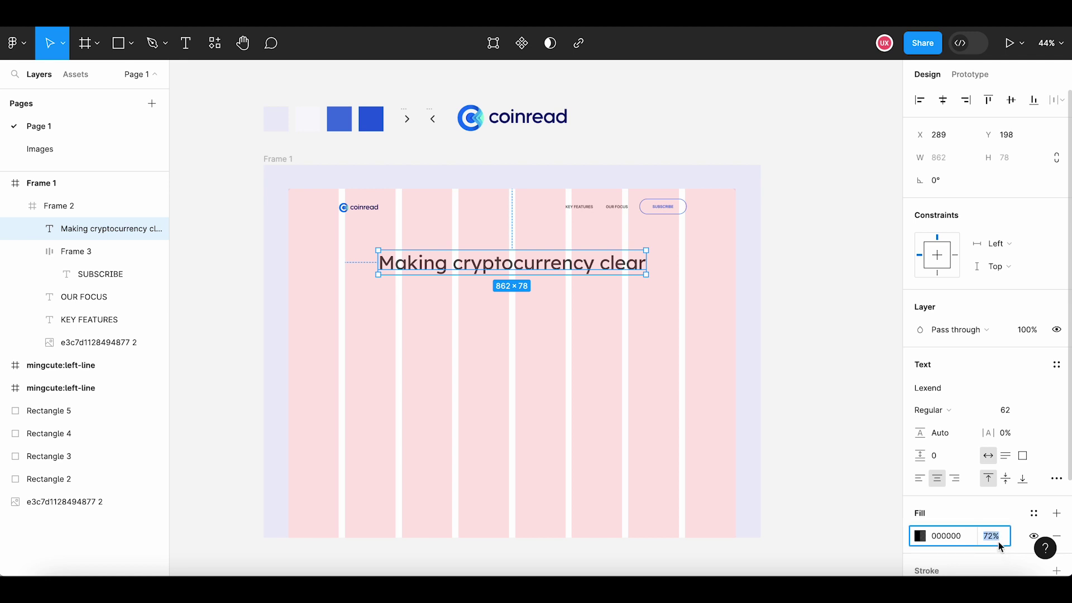
{"action": "left_click", "coordinate": [835, 412]}
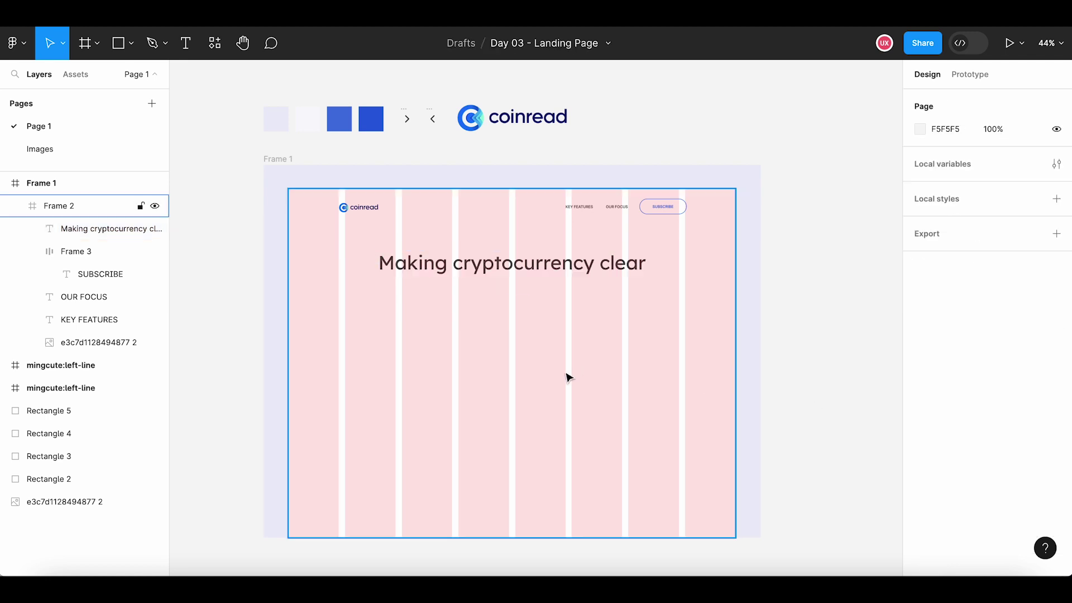
Toggle Frame 2's column layout grid off and back on
{"action": "scroll", "coordinate": [567, 377], "scroll_direction": "down", "scroll_amount": 1}
{"action": "scroll", "coordinate": [568, 377], "scroll_direction": "up", "scroll_amount": 2}
{"action": "scroll", "coordinate": [568, 377], "scroll_direction": "up", "scroll_amount": 2}
{"action": "scroll", "coordinate": [567, 377], "scroll_direction": "down", "scroll_amount": 3}
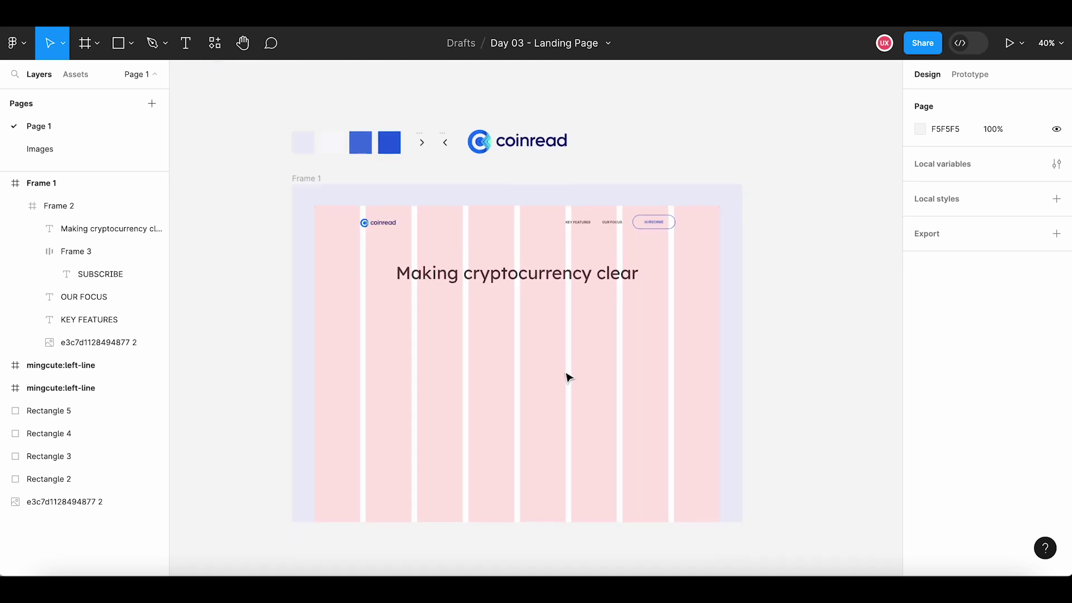
{"action": "left_click", "coordinate": [568, 377]}
{"action": "left_click", "coordinate": [1035, 433]}
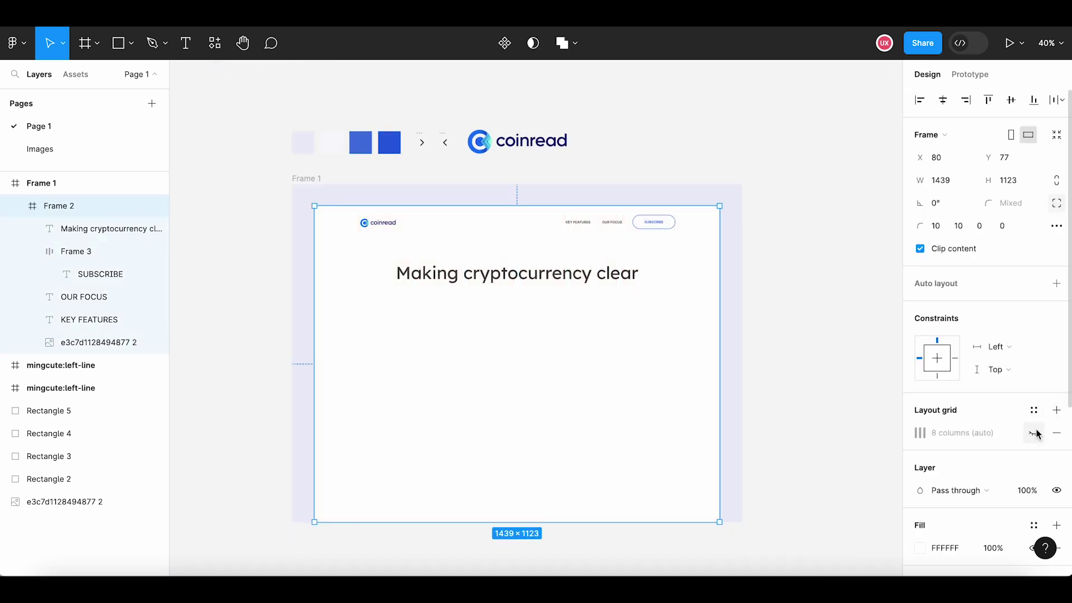
{"action": "left_click", "coordinate": [1035, 432]}
Raise the Making cryptocurrency clear heading along the centre guide from Y 198 to Y 172
{"action": "scroll", "coordinate": [557, 313], "scroll_direction": "up", "scroll_amount": 2}
{"action": "scroll", "coordinate": [495, 265], "scroll_direction": "up", "scroll_amount": 1}
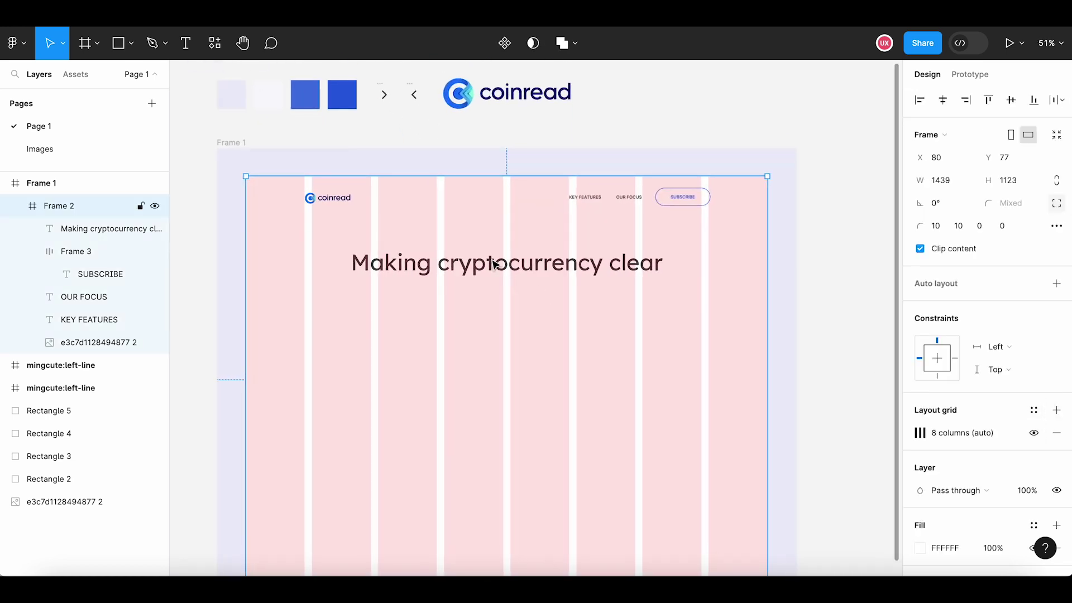
{"action": "left_click", "coordinate": [495, 273]}
{"action": "left_click_drag", "start_coordinate": [496, 274], "coordinate": [496, 273]}
{"action": "left_click", "coordinate": [433, 144]}
{"action": "left_click", "coordinate": [464, 272]}
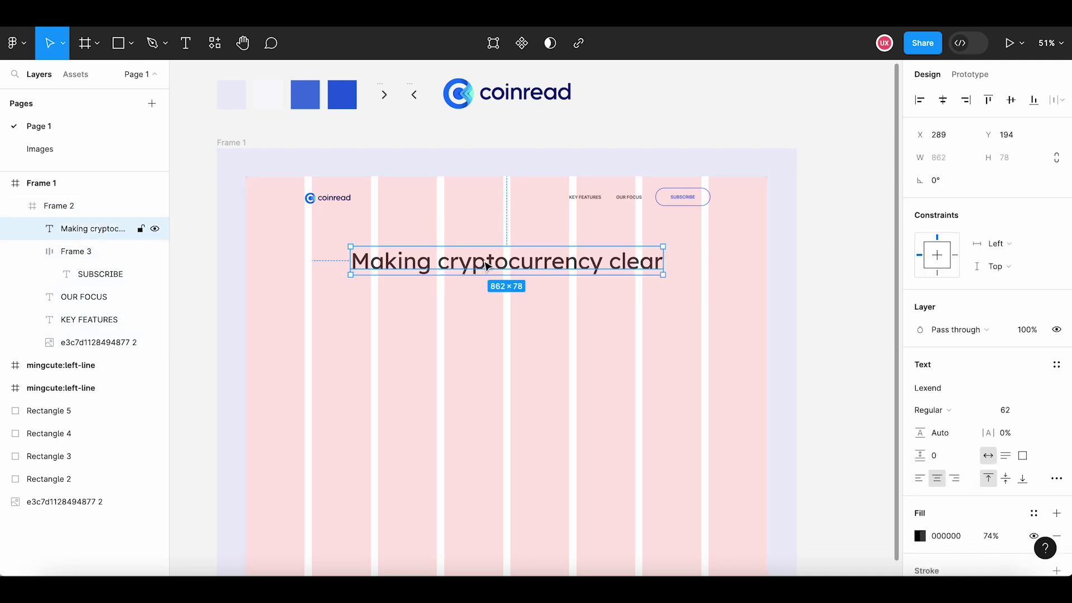
{"action": "left_click_drag", "start_coordinate": [487, 266], "coordinate": [486, 259]}
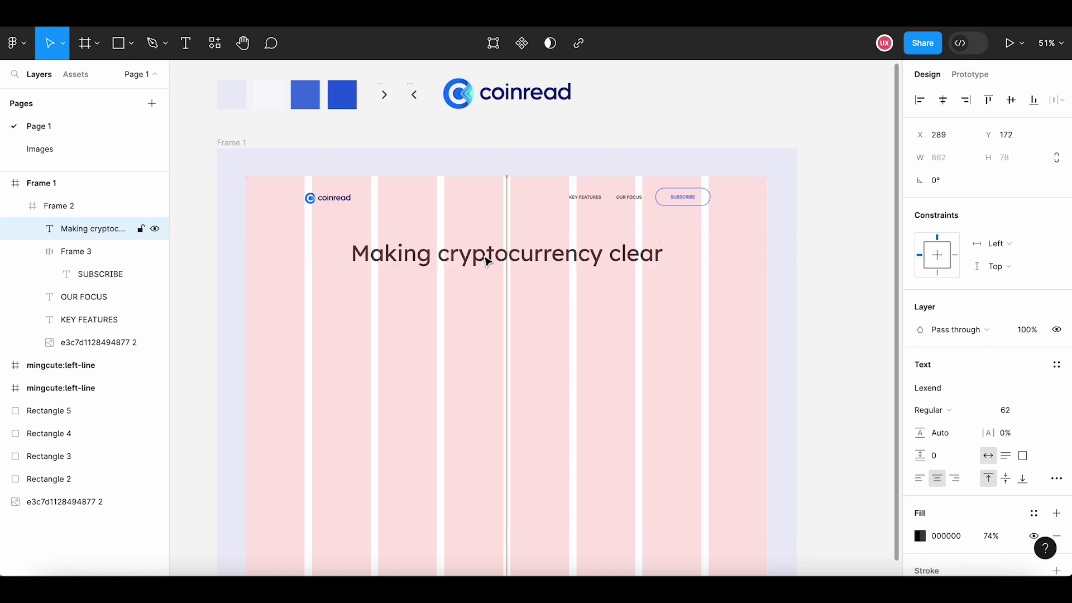
{"action": "left_click", "coordinate": [617, 137]}
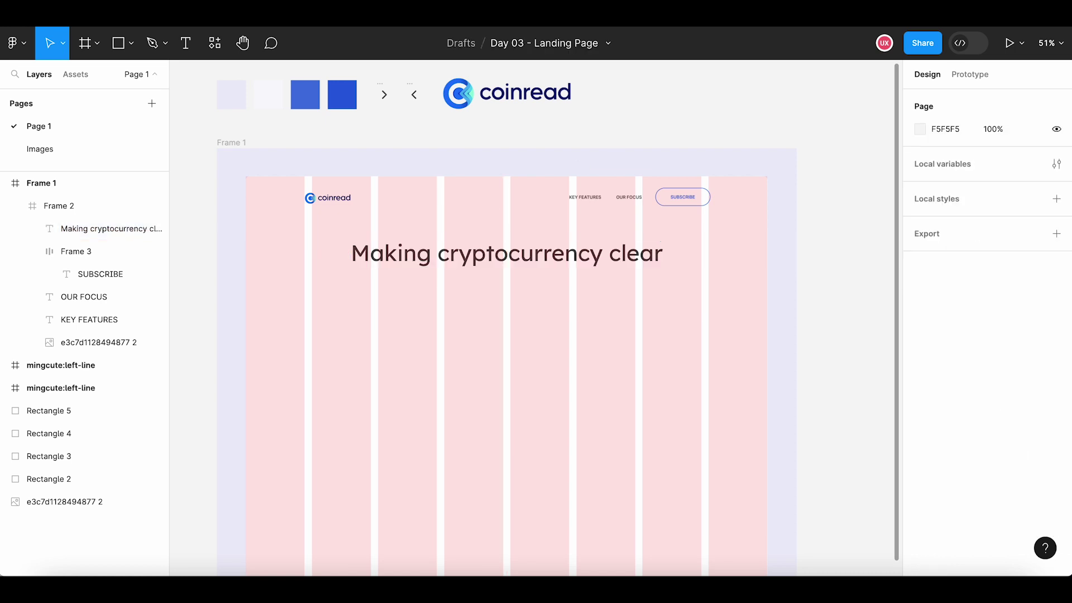
{"action": "left_click", "coordinate": [527, 257]}
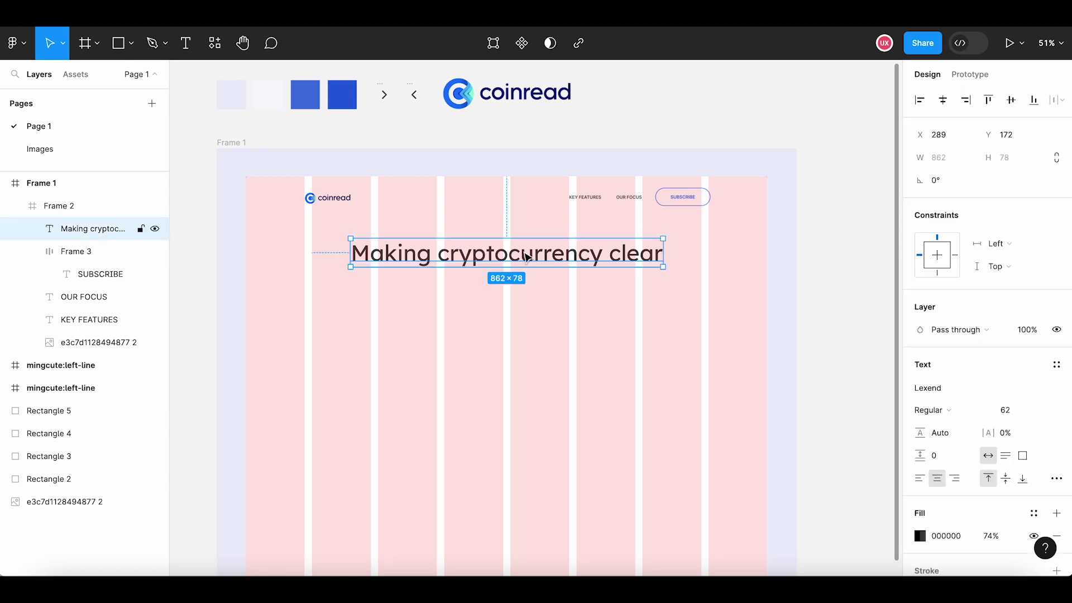
Set the heading's letter spacing to -2% and preview it
{"action": "left_click", "coordinate": [1019, 436]}
{"action": "type", "text": "-2"}
{"action": "key", "text": "Return"}
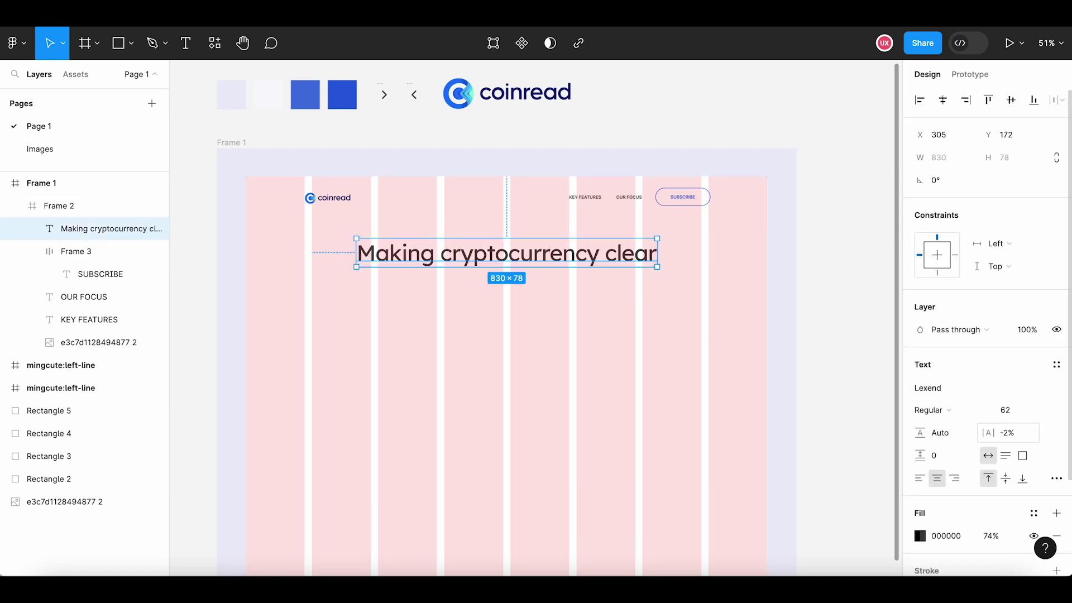
{"action": "left_click", "coordinate": [837, 370]}
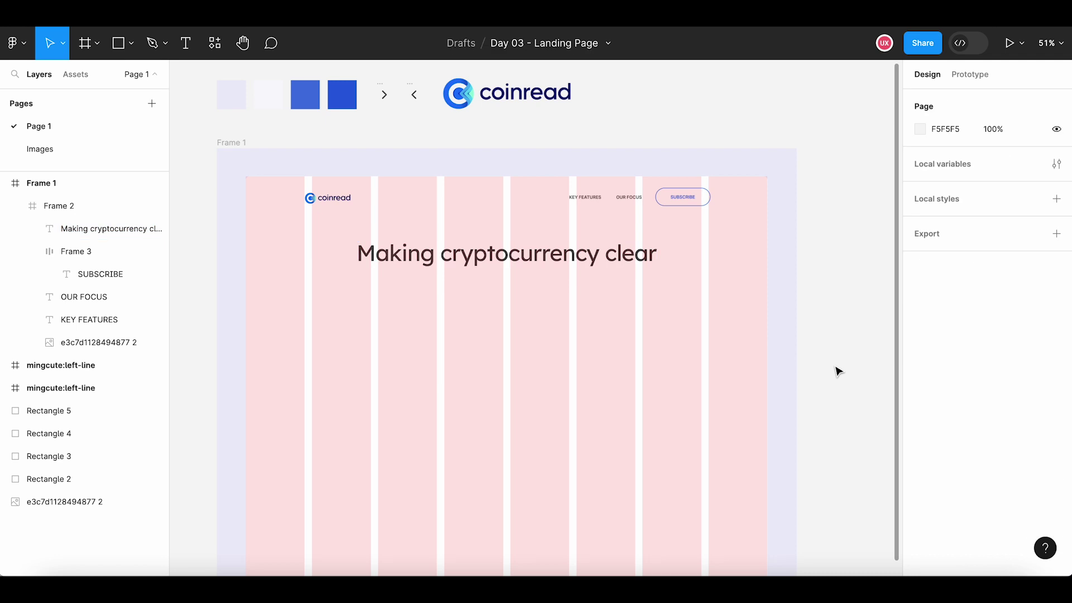
{"action": "left_click", "coordinate": [588, 257]}
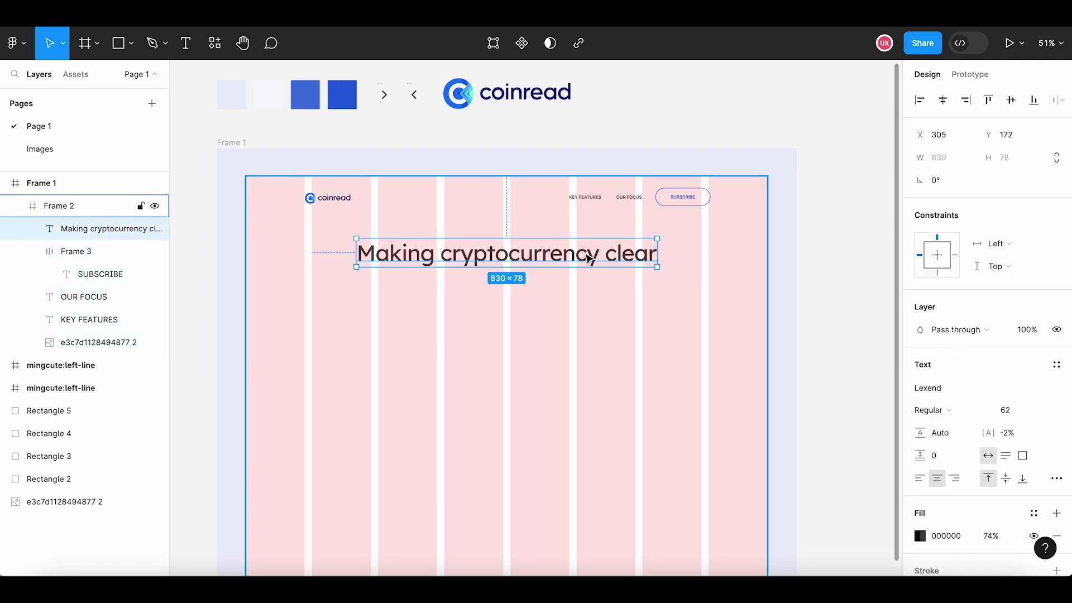
Try a tighter letter spacing of -4% on the heading
{"action": "left_click", "coordinate": [1019, 433]}
{"action": "type", "text": "-5"}
{"action": "key", "text": "Return"}
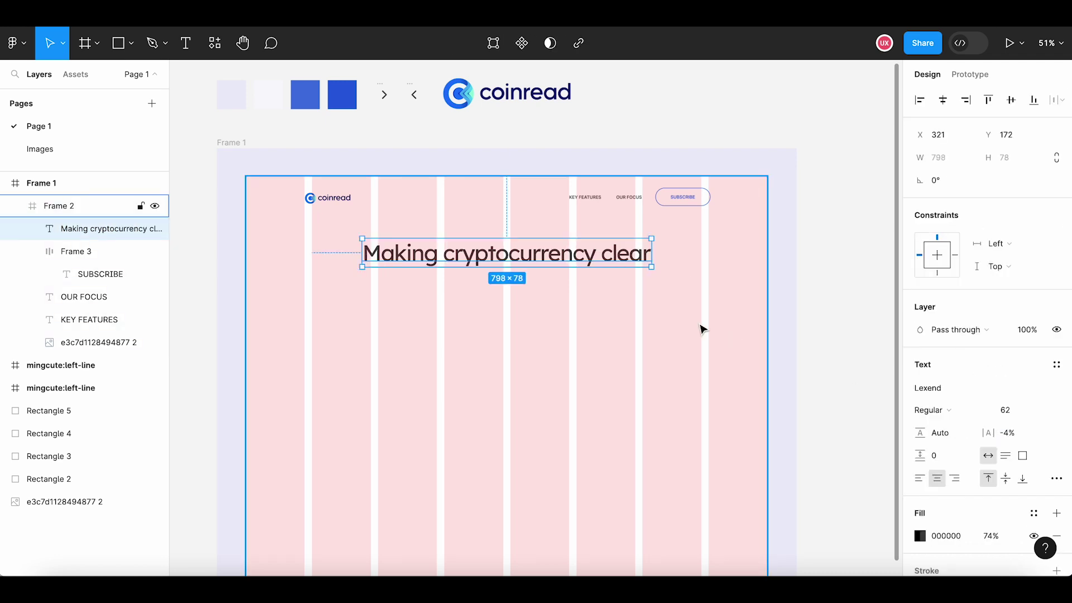
{"action": "left_click", "coordinate": [702, 328]}
{"action": "scroll", "coordinate": [583, 325], "scroll_direction": "up", "scroll_amount": 3}
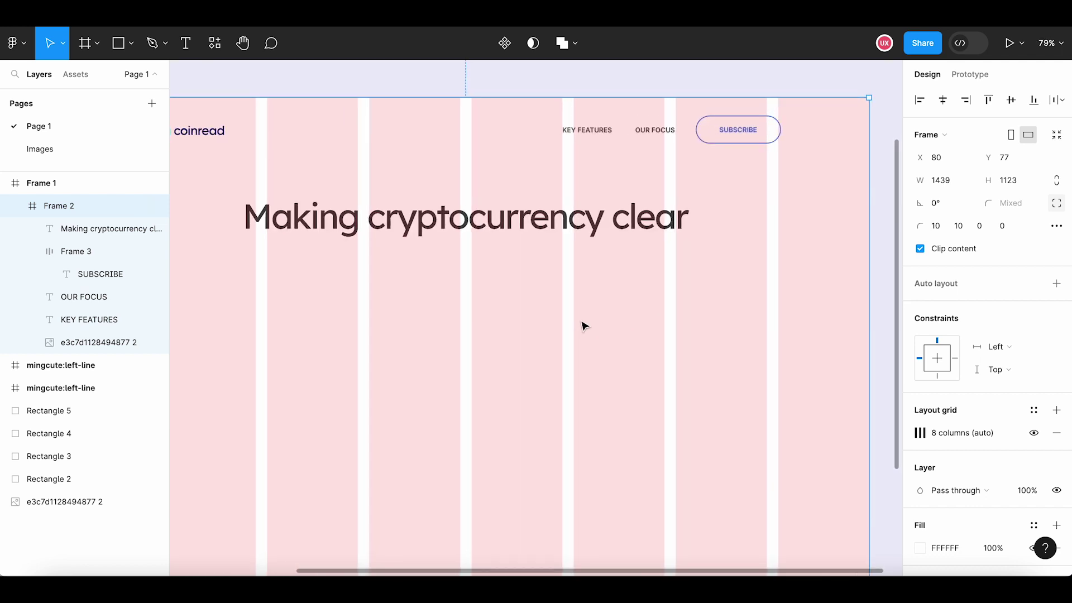
{"action": "scroll", "coordinate": [587, 335], "scroll_direction": "down", "scroll_amount": 2}
{"action": "scroll", "coordinate": [593, 279], "scroll_direction": "down", "scroll_amount": 1}
Return the heading's letter spacing to -2%
{"action": "left_click", "coordinate": [614, 249]}
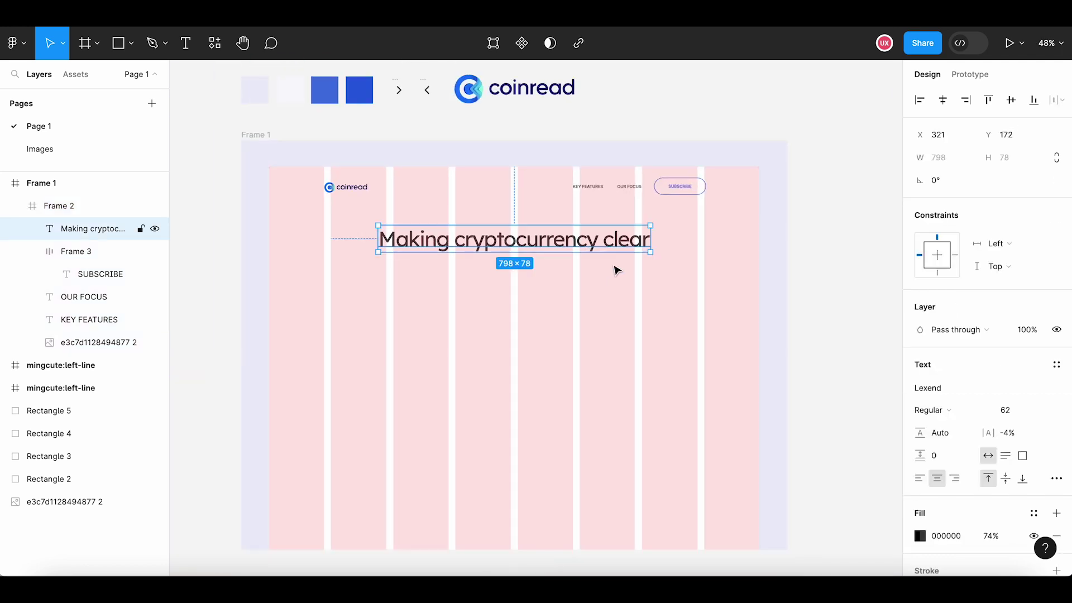
{"action": "left_click", "coordinate": [1025, 435]}
{"action": "type", "text": "-2"}
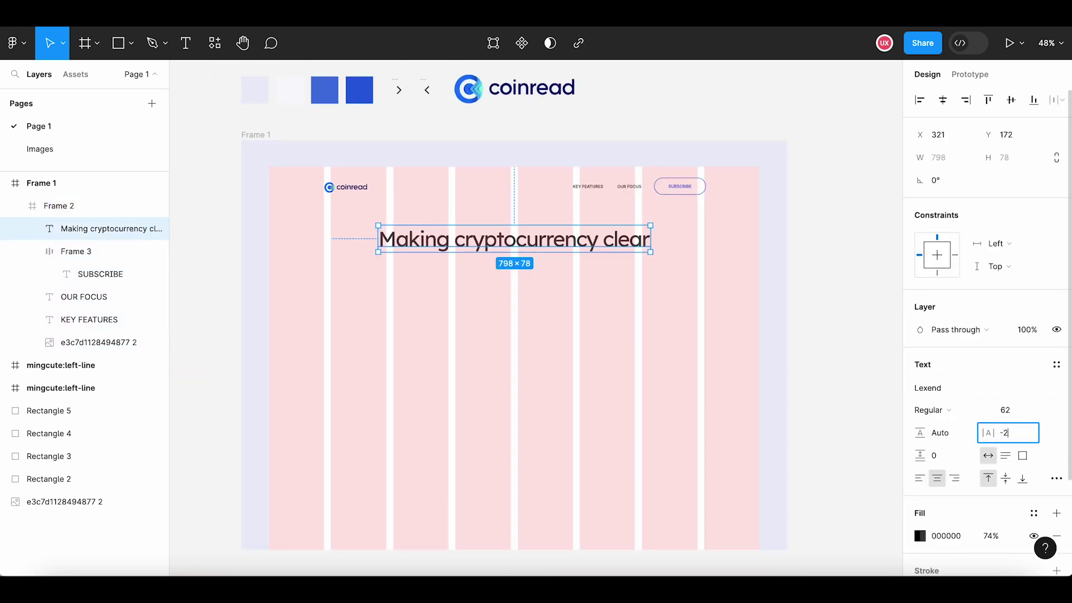
{"action": "key", "text": "Return"}
{"action": "left_click", "coordinate": [586, 367]}
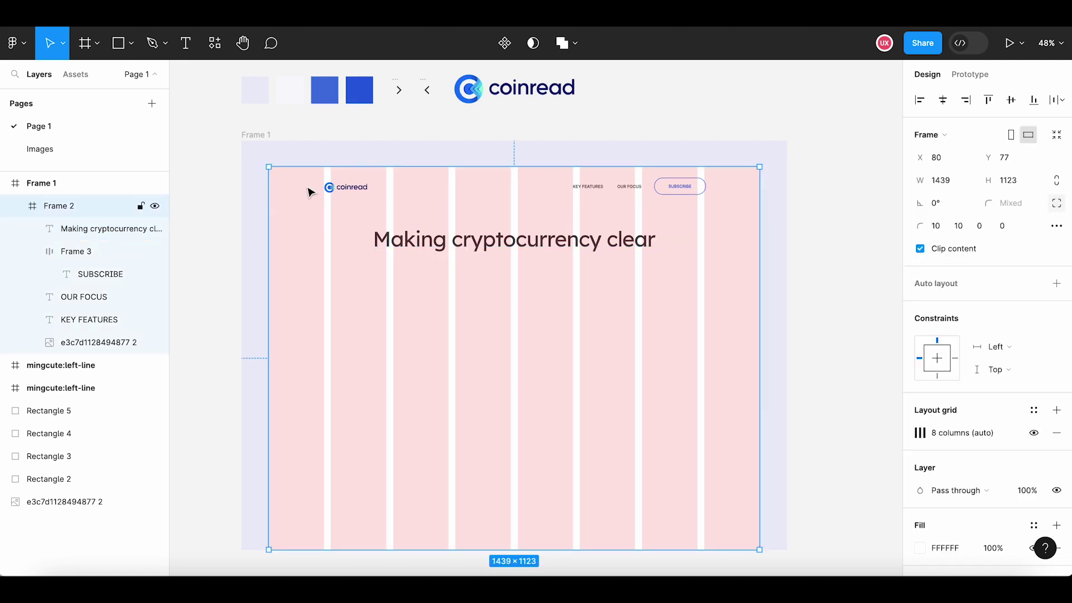
Add a size-16 text line 'Our tools allow you to find' below the heading
{"action": "left_click", "coordinate": [186, 43]}
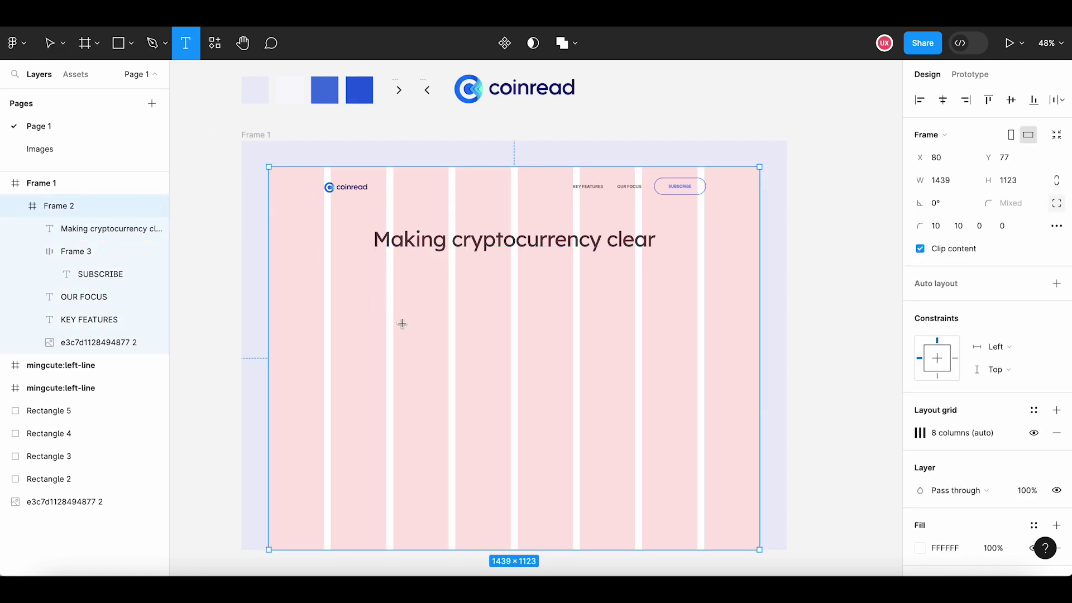
{"action": "left_click", "coordinate": [377, 271]}
{"action": "type", "text": "Our t"}
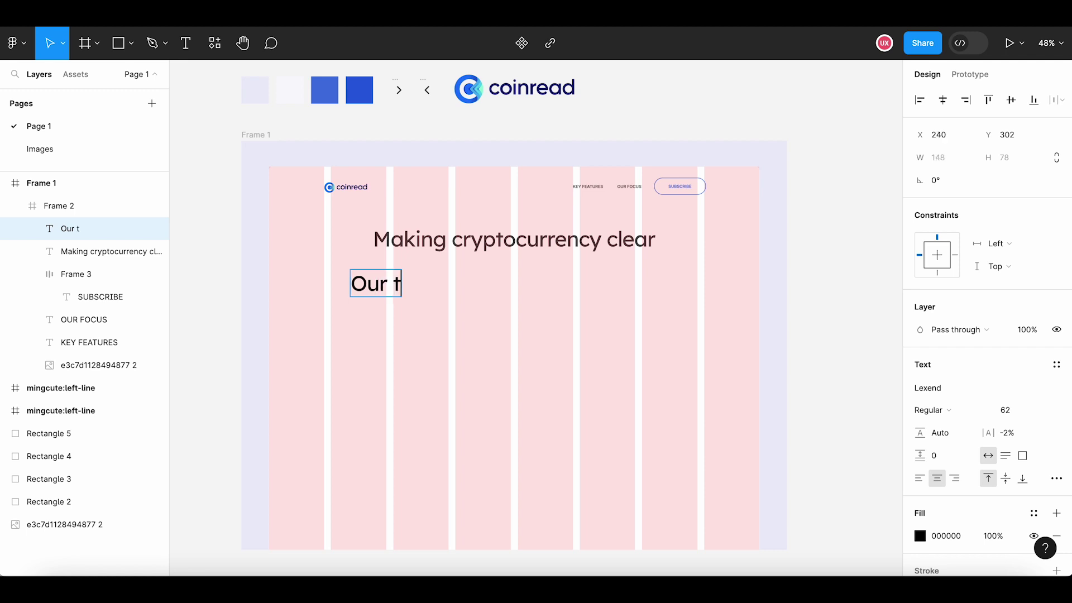
{"action": "type", "text": "ools allow "}
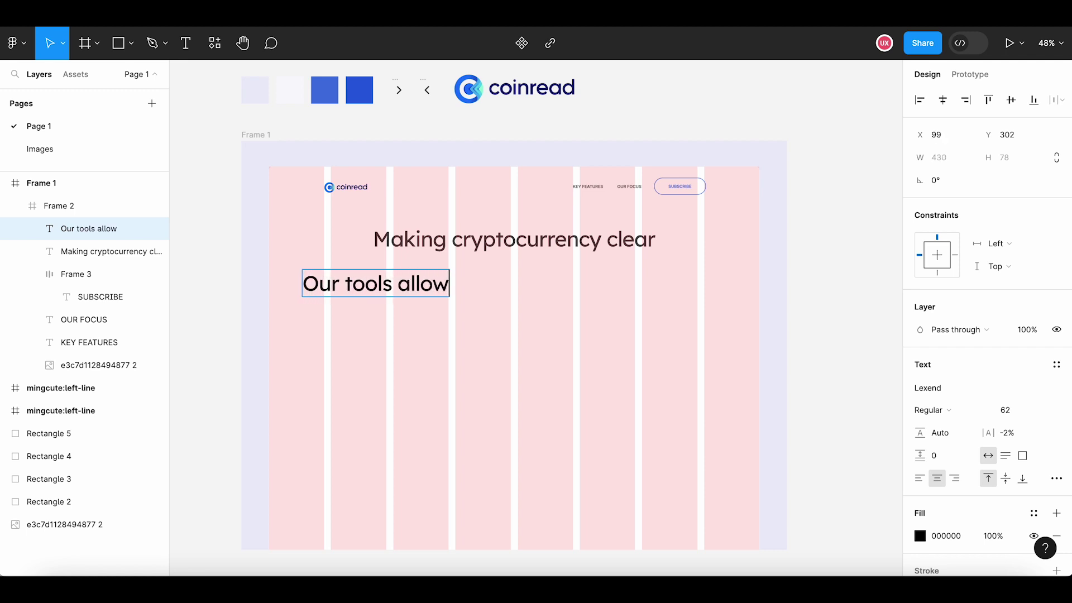
{"action": "type", "text": "you to"}
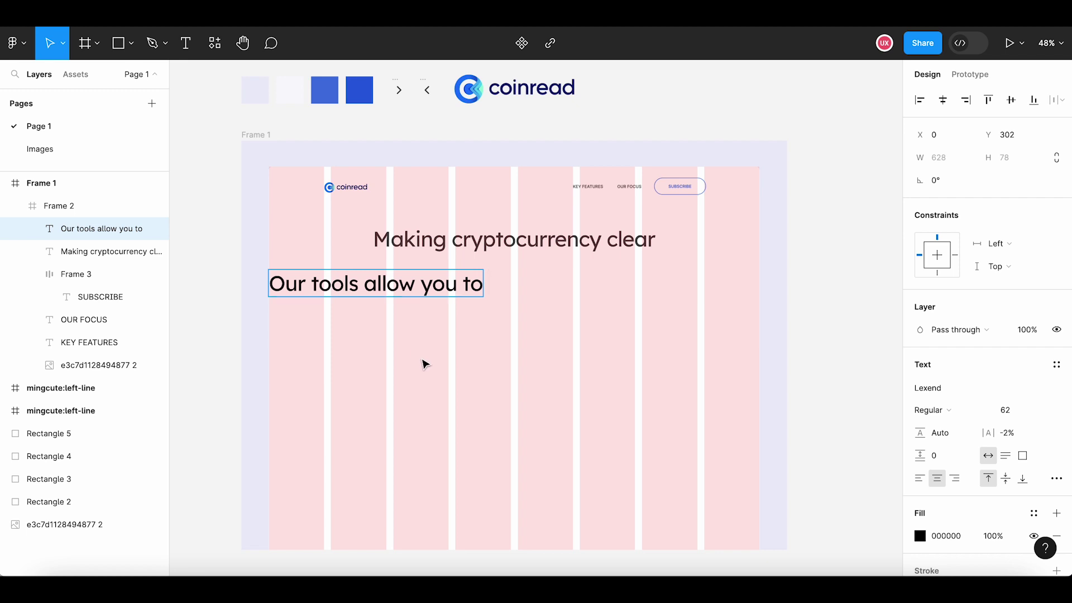
{"action": "type", "text": " find"}
{"action": "key", "text": "Escape"}
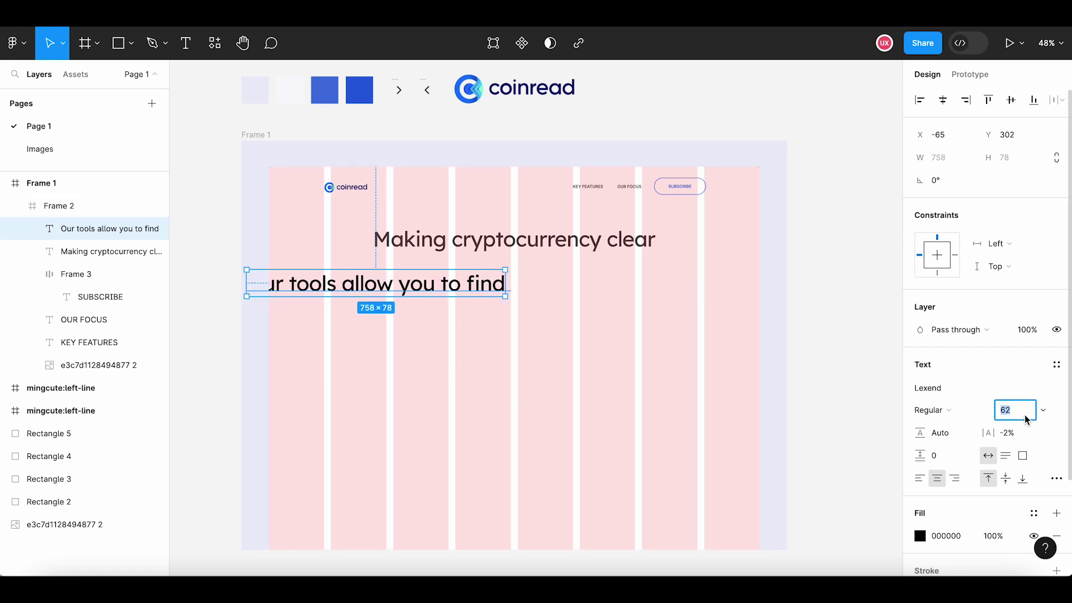
{"action": "type", "text": "16"}
{"action": "key", "text": "Return"}
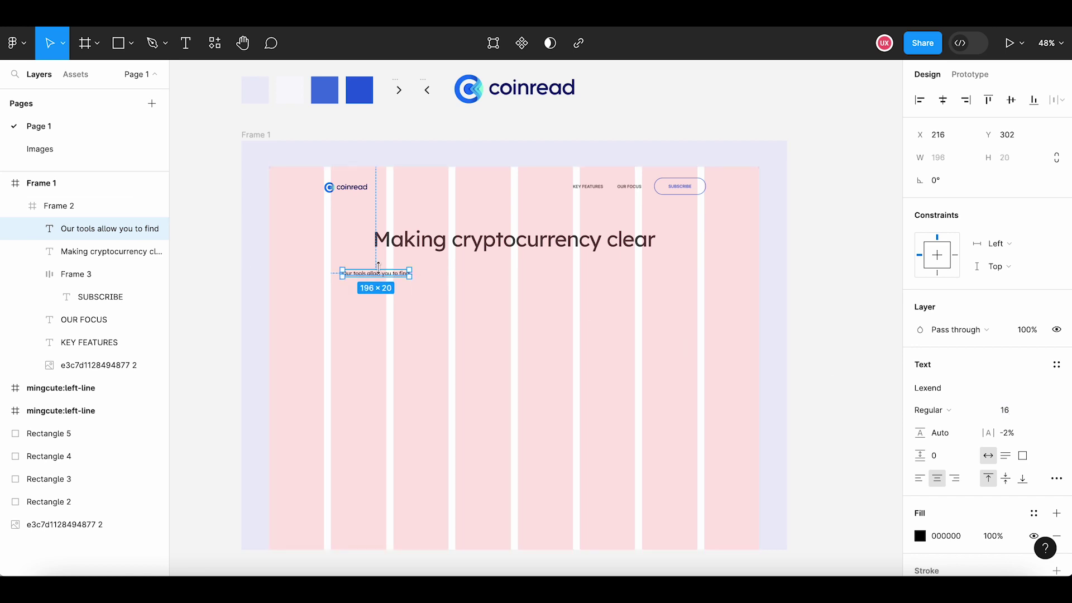
{"action": "scroll", "coordinate": [430, 294], "scroll_direction": "up", "scroll_amount": 5}
{"action": "scroll", "coordinate": [431, 294], "scroll_direction": "up", "scroll_amount": 3}
{"action": "scroll", "coordinate": [431, 294], "scroll_direction": "up", "scroll_amount": 2}
Extend the subtitle with 'the crypto market information specific to your needs'
{"action": "key", "text": "Return"}
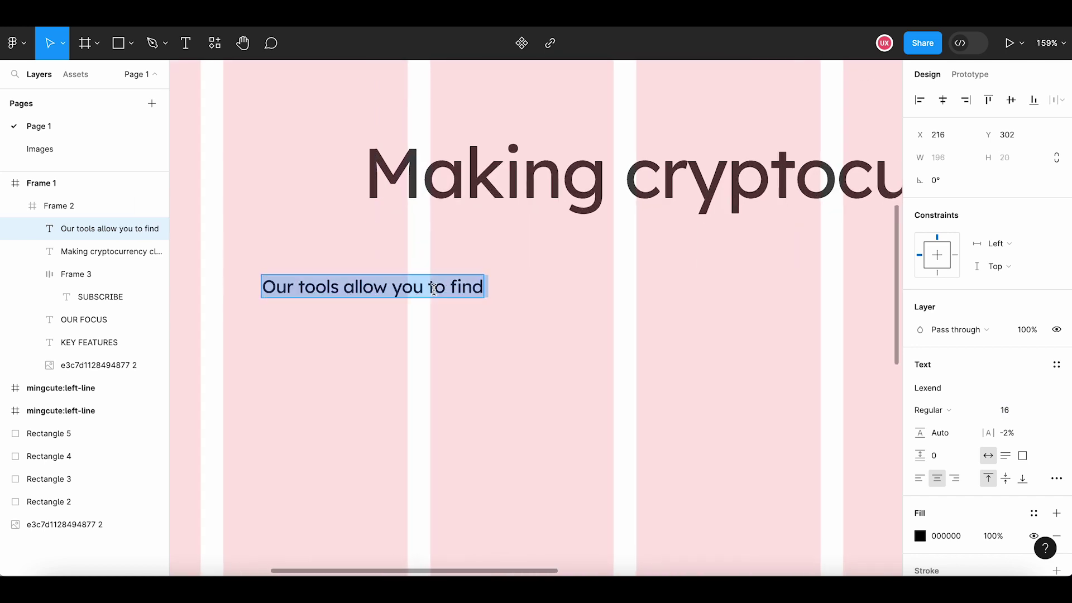
{"action": "key", "text": "Right"}
{"action": "type", "text": "the c"}
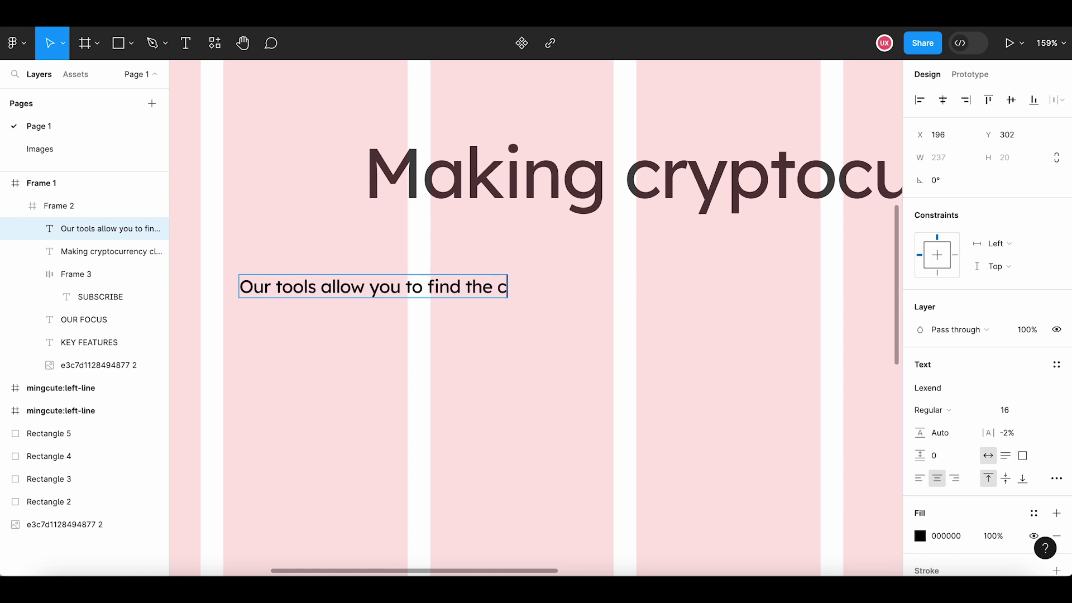
{"action": "type", "text": "rypto "}
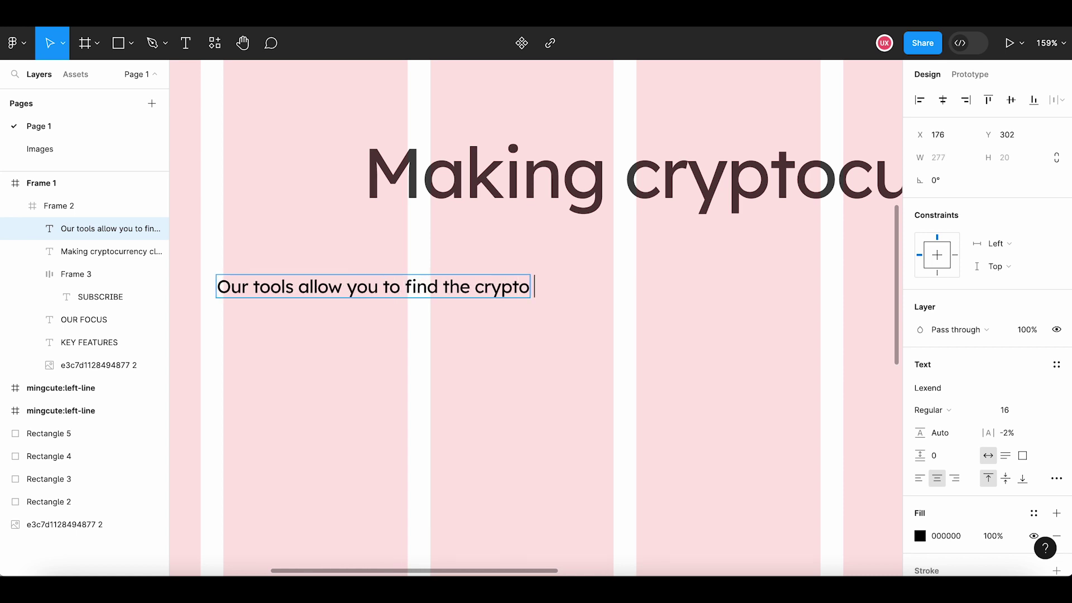
{"action": "type", "text": "market "}
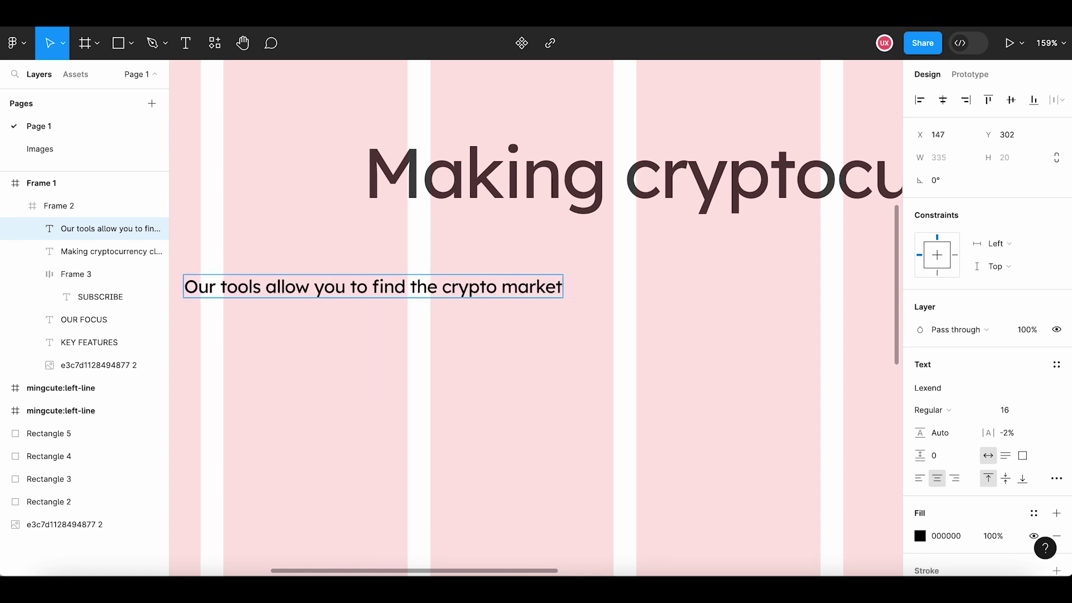
{"action": "type", "text": "info"}
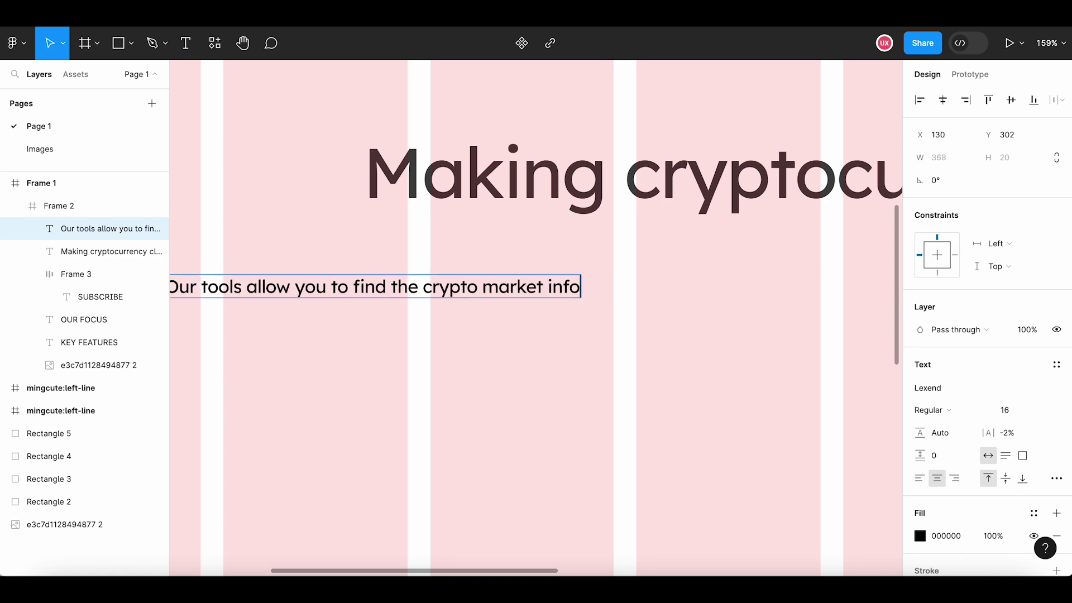
{"action": "type", "text": "rmation spec"}
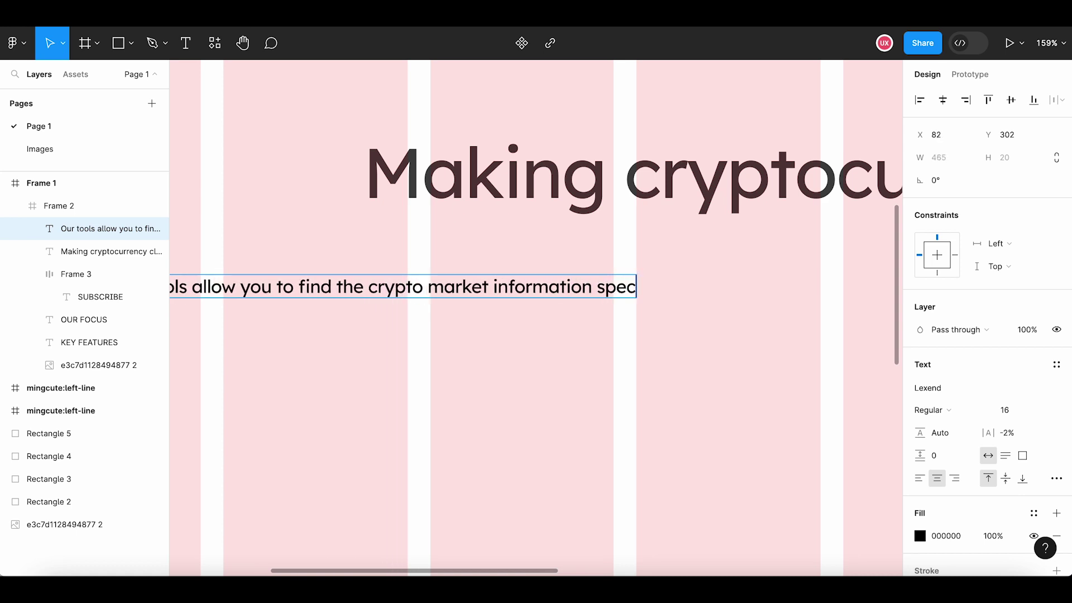
{"action": "type", "text": "ific to your ne"}
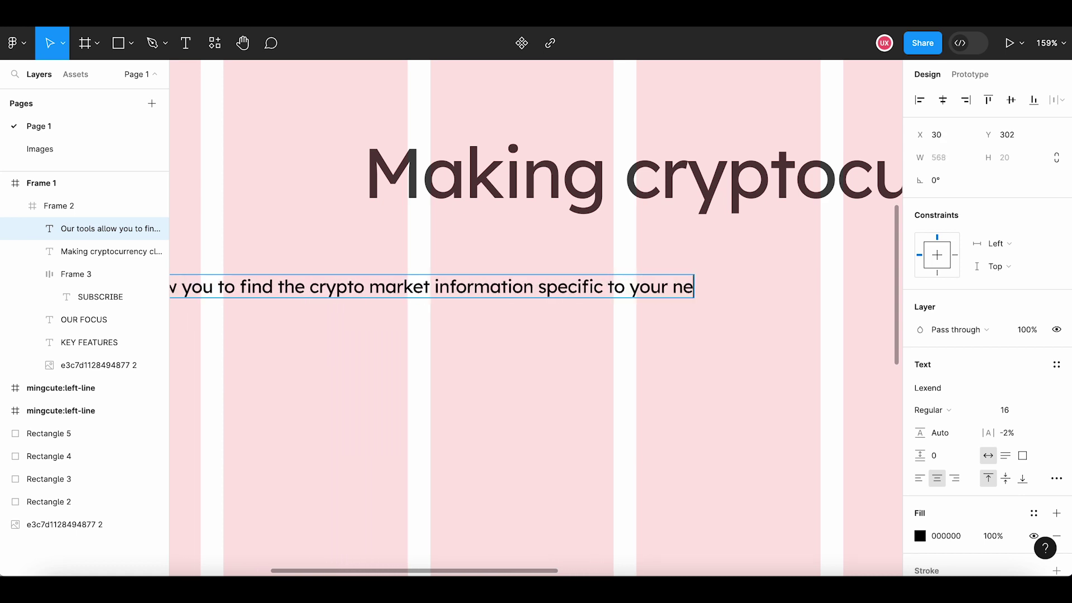
{"action": "type", "text": "eds"}
{"action": "key", "text": "Escape"}
{"action": "scroll", "coordinate": [588, 331], "scroll_direction": "down", "scroll_amount": 5, "text": "ctrl"}
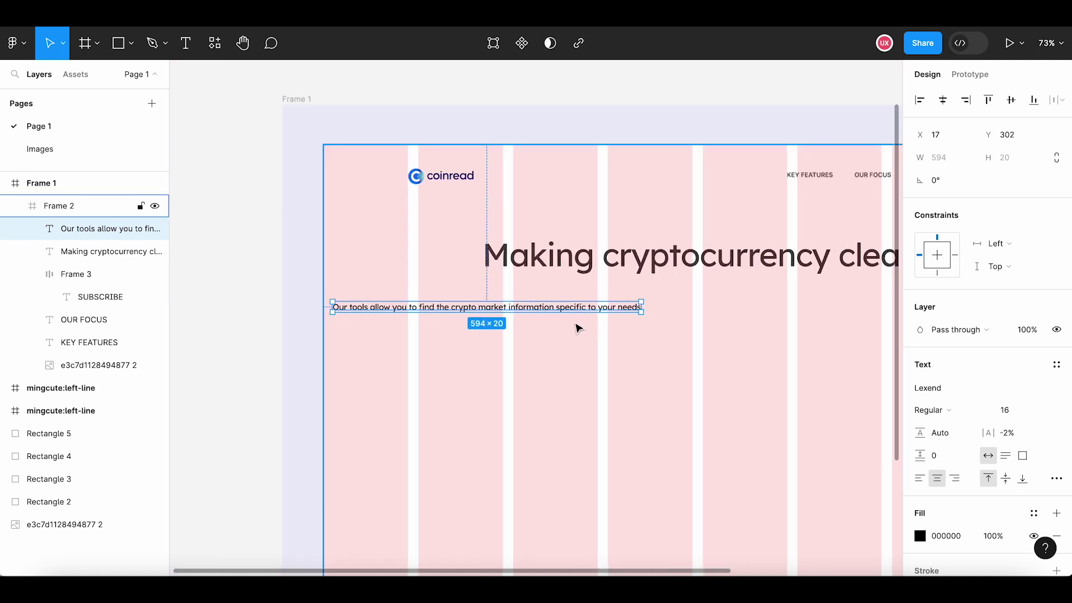
{"action": "scroll", "coordinate": [638, 309], "scroll_direction": "up", "scroll_amount": 3, "text": "ctrl"}
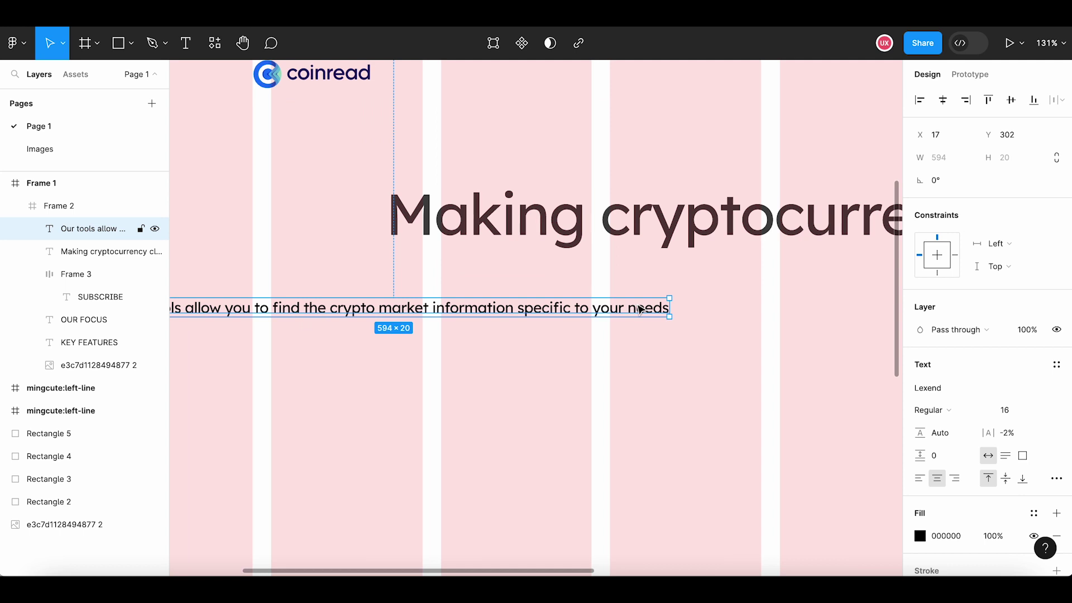
{"action": "scroll", "coordinate": [640, 308], "scroll_direction": "up", "scroll_amount": 3, "text": "ctrl"}
Continue the subtitle with '- whether you are looking to trade in a new exchange or find a new cryptocurrency to invest'
{"action": "double_click", "coordinate": [692, 310]}
{"action": "type", "text": "- "}
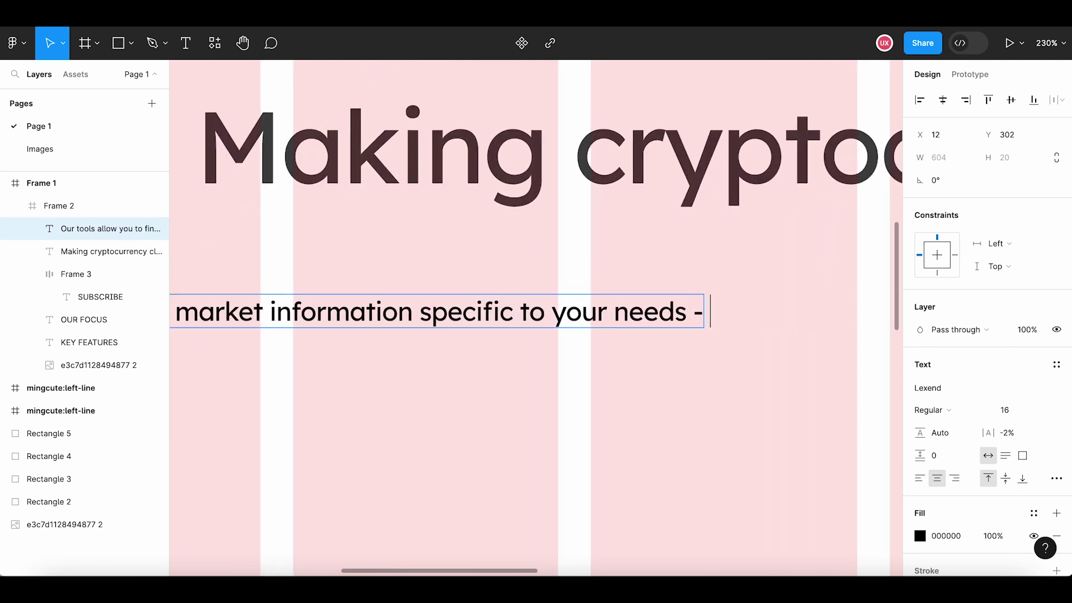
{"action": "type", "text": "whether you"}
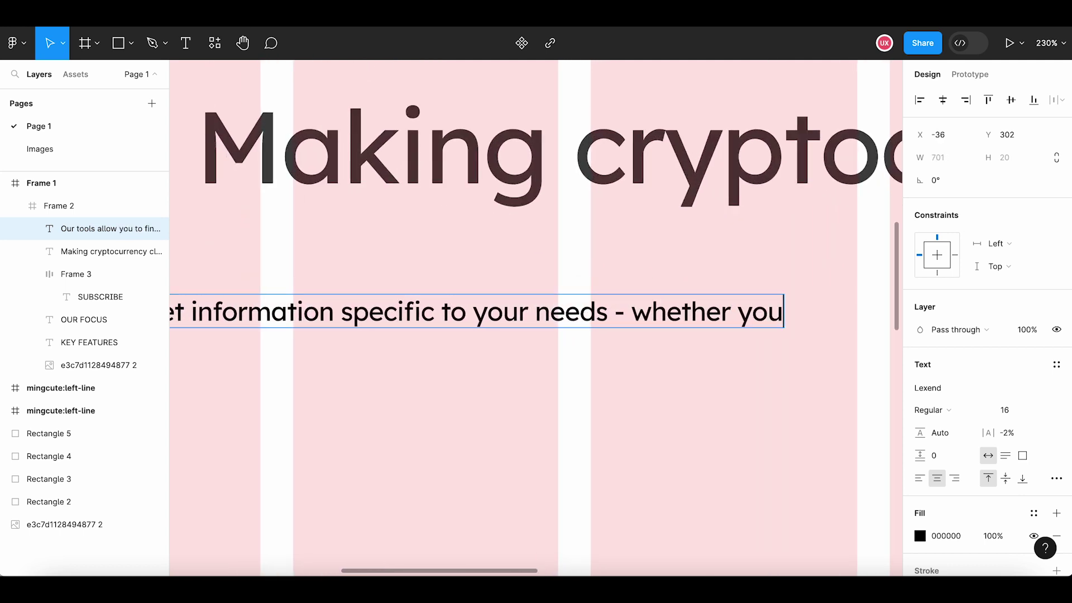
{"action": "type", "text": " are looking"}
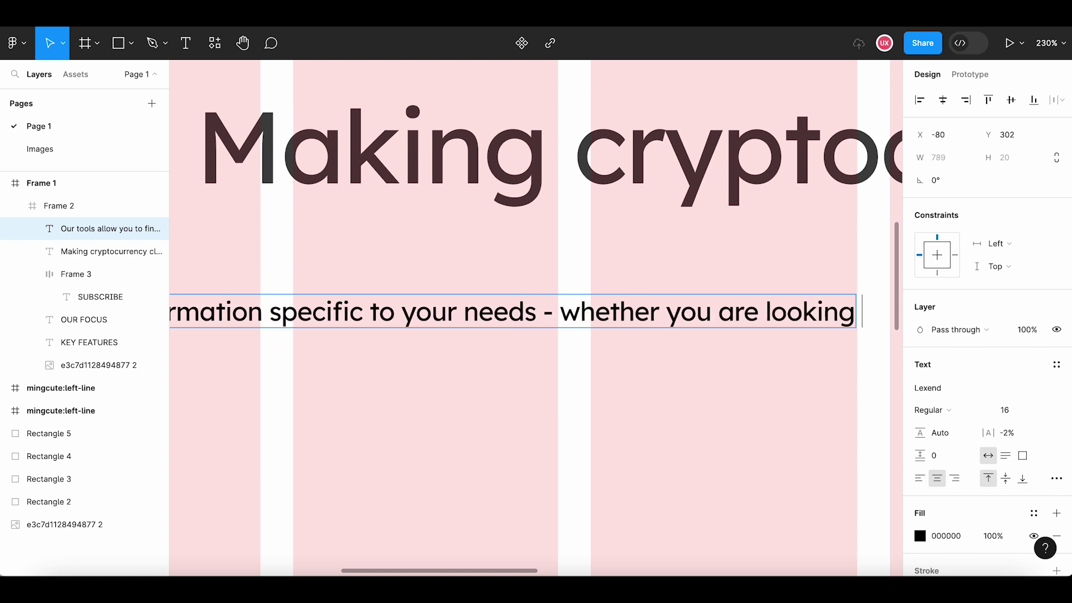
{"action": "type", "text": " to trade in"}
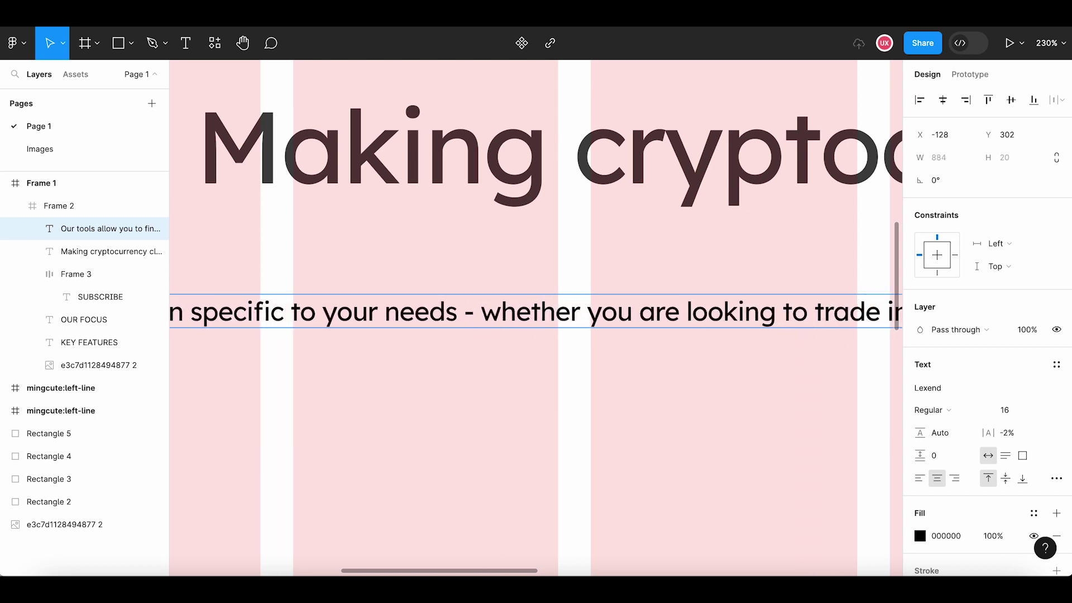
{"action": "type", "text": " a new"}
{"action": "scroll", "coordinate": [756, 310], "scroll_direction": "down", "scroll_amount": 3}
{"action": "scroll", "coordinate": [756, 310], "scroll_direction": "down", "scroll_amount": 2}
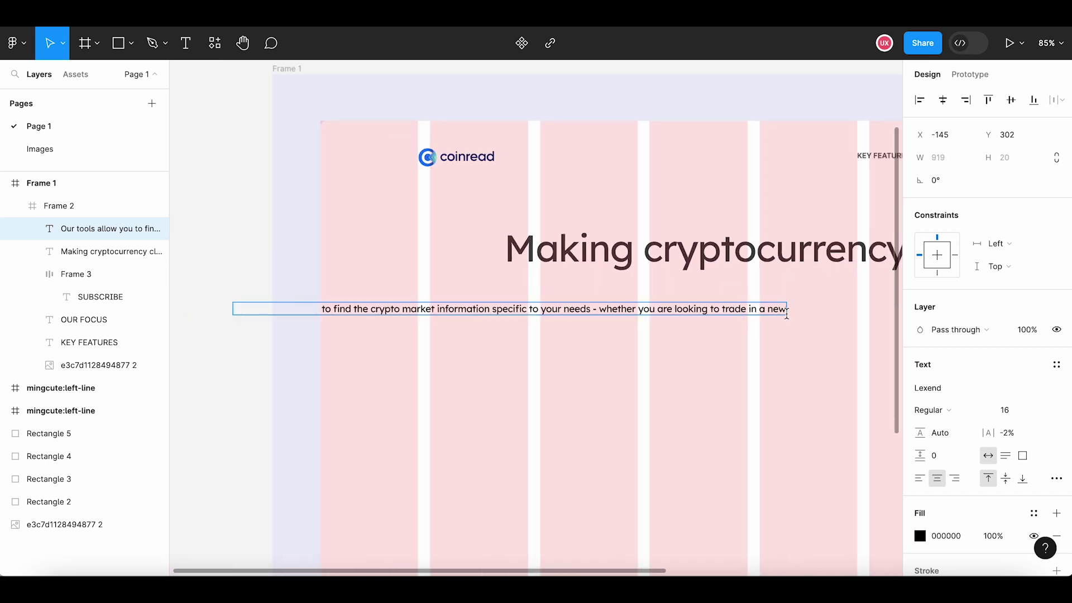
{"action": "scroll", "coordinate": [757, 310], "scroll_direction": "up", "scroll_amount": 4}
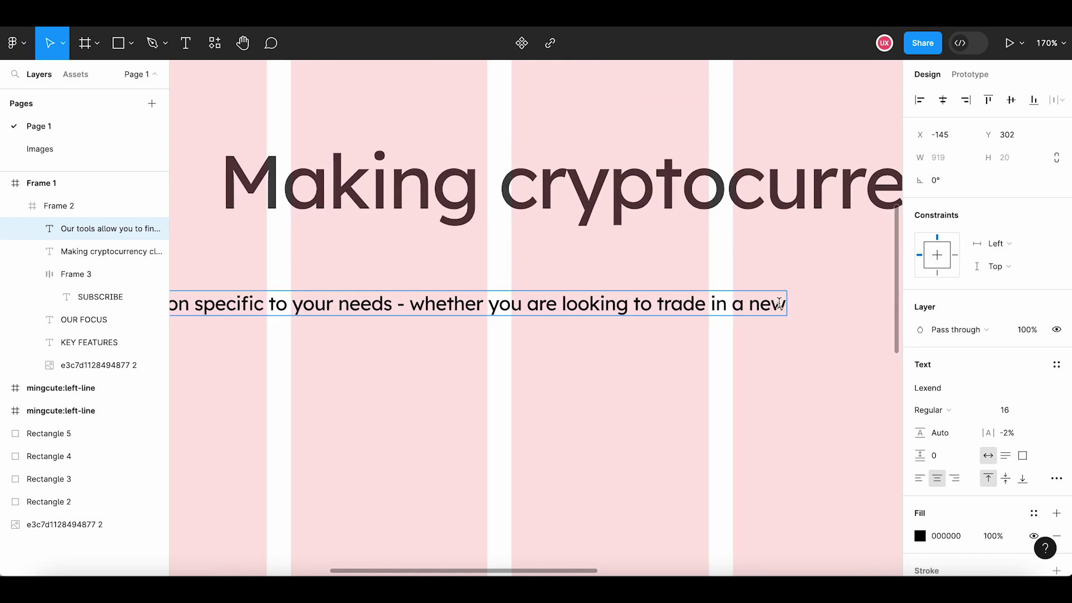
{"action": "type", "text": "exchna"}
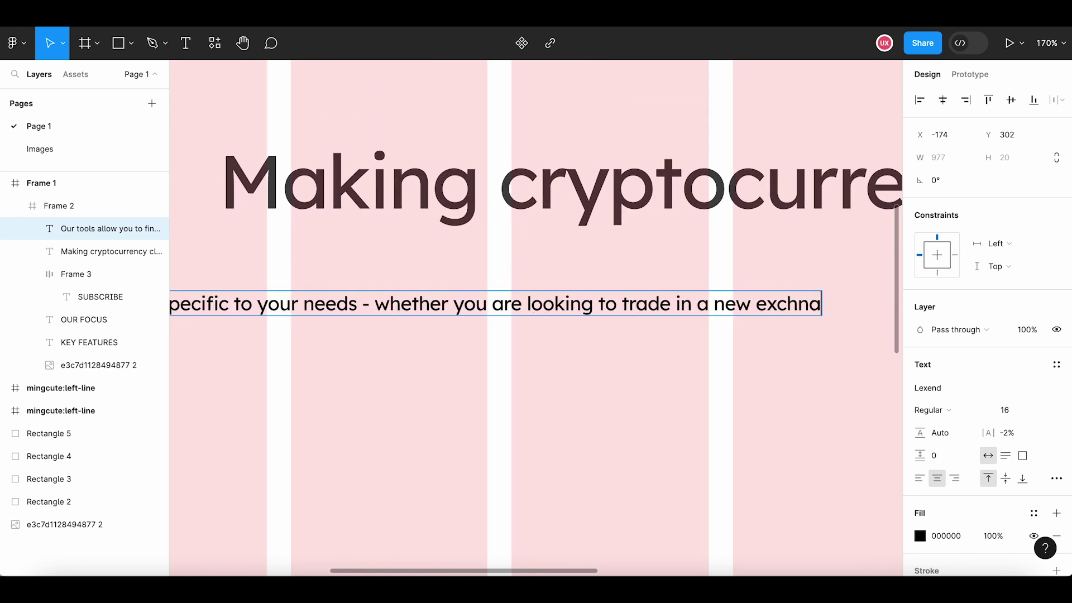
{"action": "key", "text": "BackSpace"}
{"action": "key", "text": "BackSpace"}
{"action": "type", "text": "ange"}
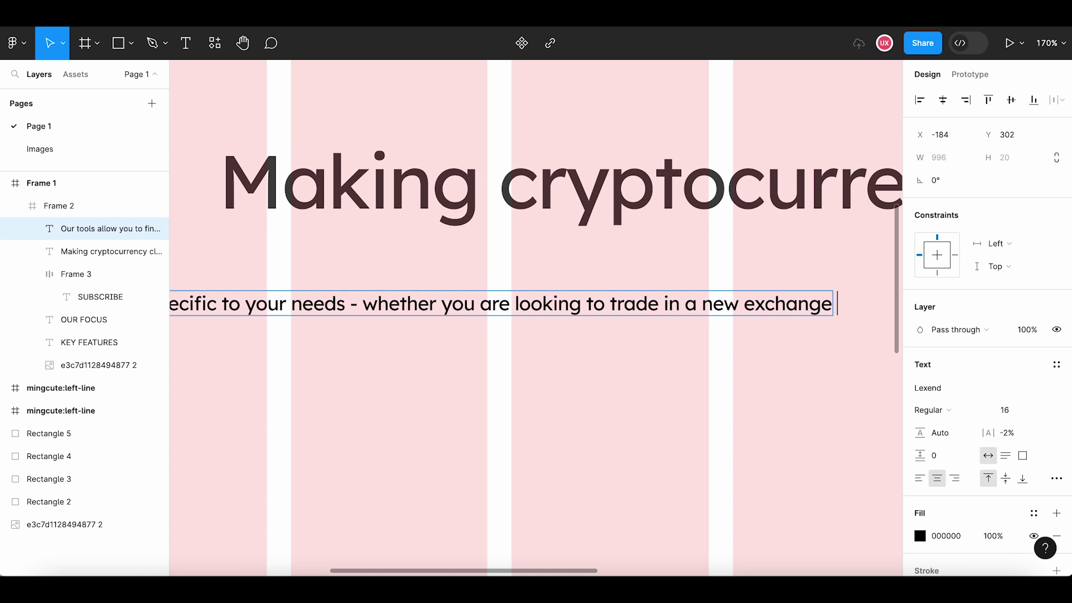
{"action": "type", "text": " or find a"}
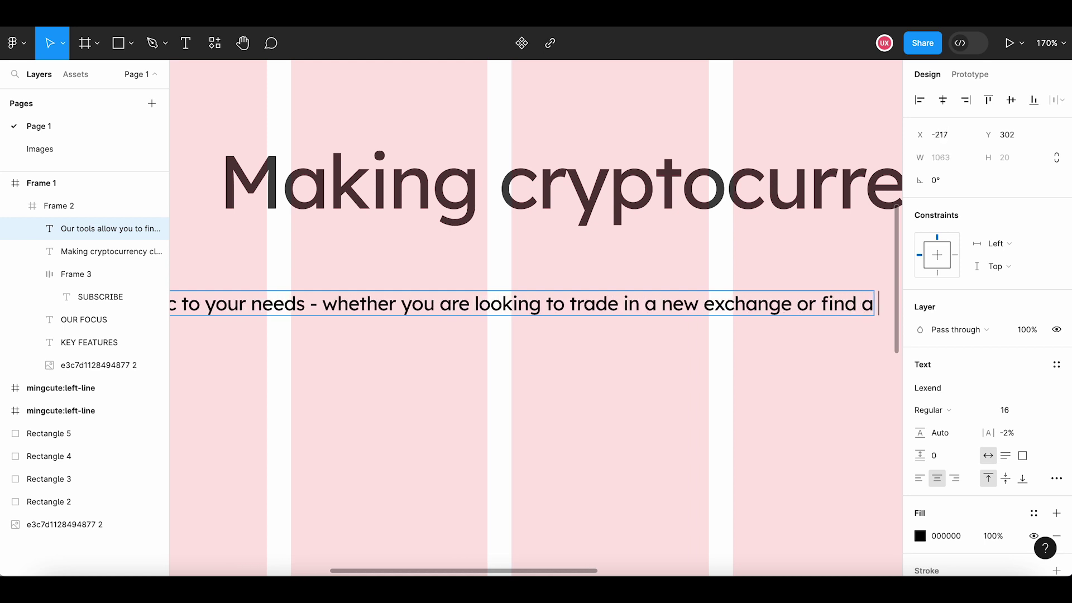
{"action": "type", "text": " new c"}
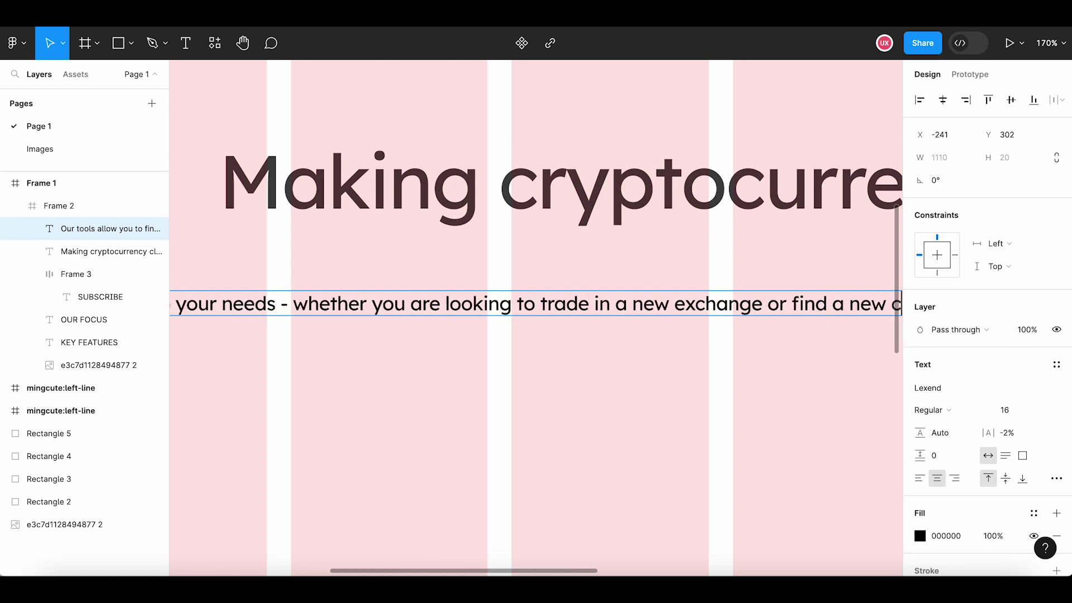
{"action": "type", "text": "ry"}
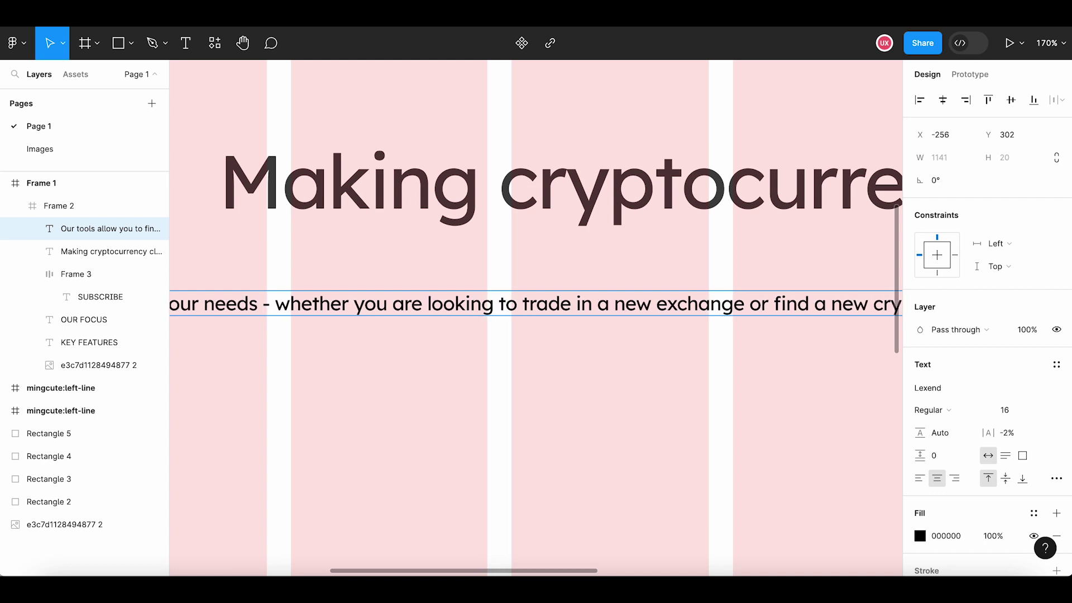
{"action": "type", "text": "ptcu"}
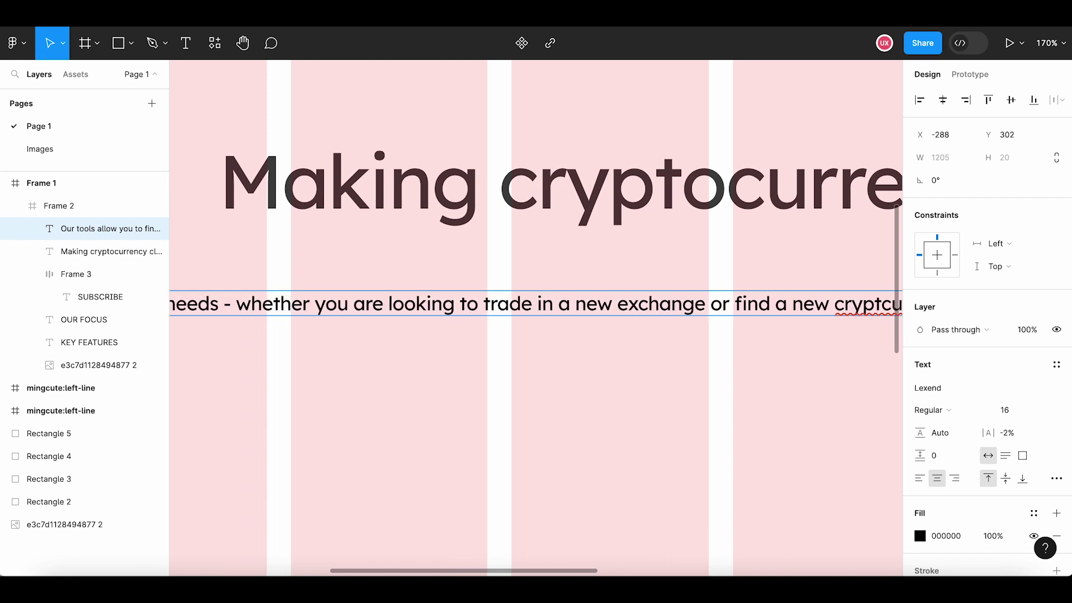
{"action": "type", "text": "rrency to invest"}
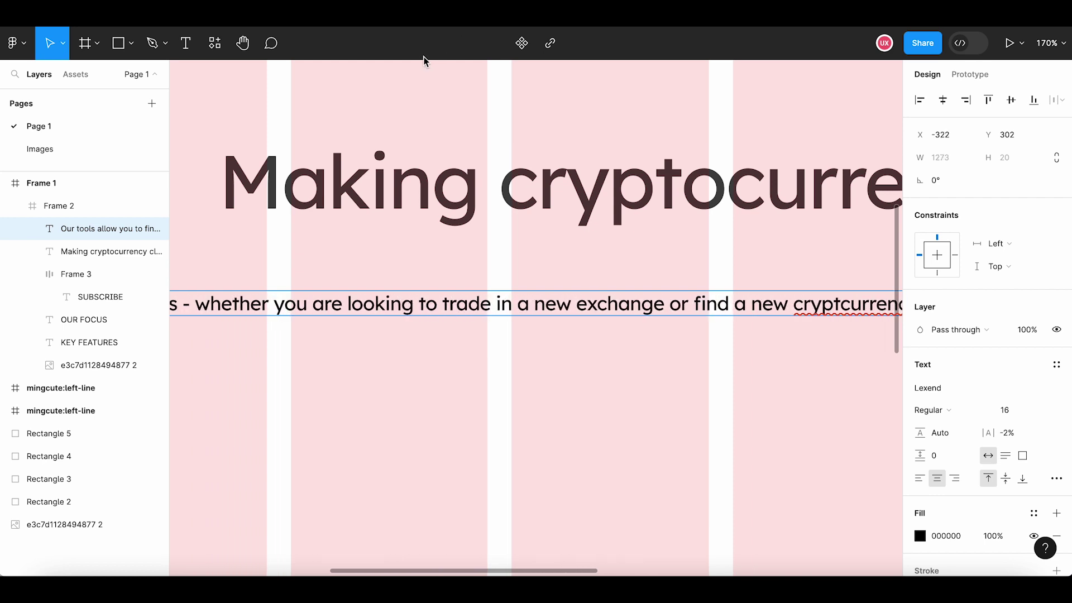
{"action": "scroll", "coordinate": [605, 256], "scroll_direction": "down", "scroll_amount": 5, "text": "ctrl"}
{"action": "key", "text": "Escape"}
Correct 'cryptcurrency' to 'cryptocurrency' and end the subtitle with 'in'
{"action": "scroll", "coordinate": [746, 354], "scroll_direction": "right", "scroll_amount": 2}
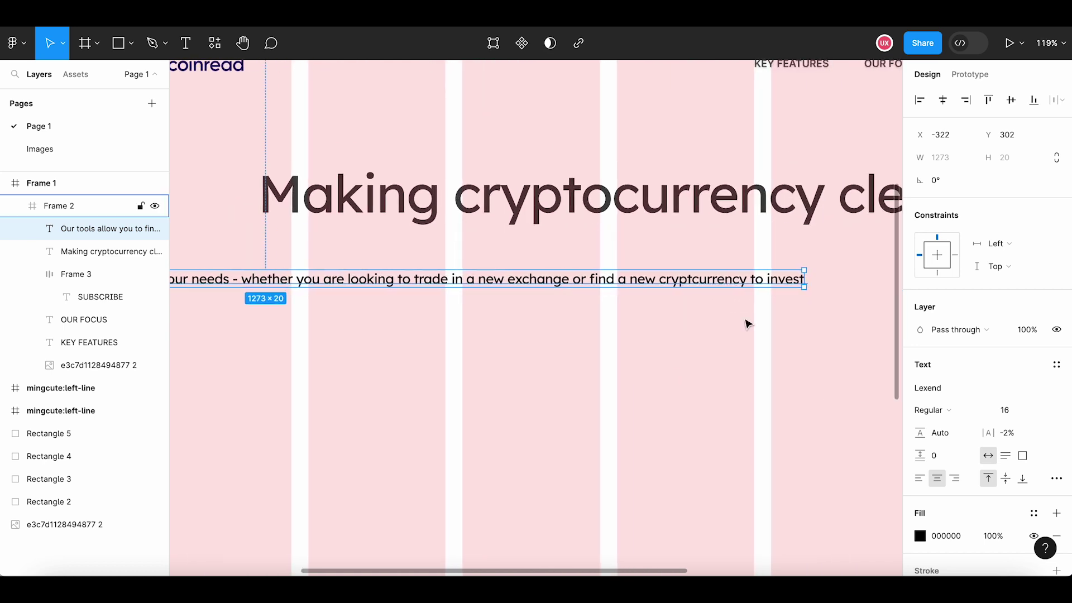
{"action": "scroll", "coordinate": [748, 323], "scroll_direction": "up", "scroll_amount": 4, "text": "ctrl"}
{"action": "double_click", "coordinate": [664, 254]}
{"action": "left_click", "coordinate": [658, 253]}
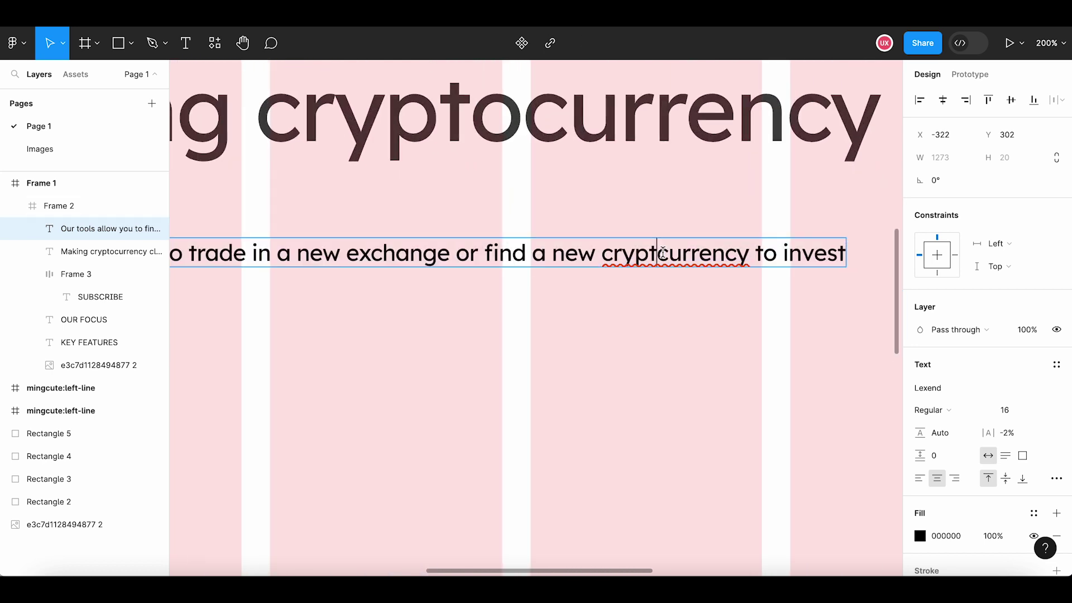
{"action": "type", "text": "o"}
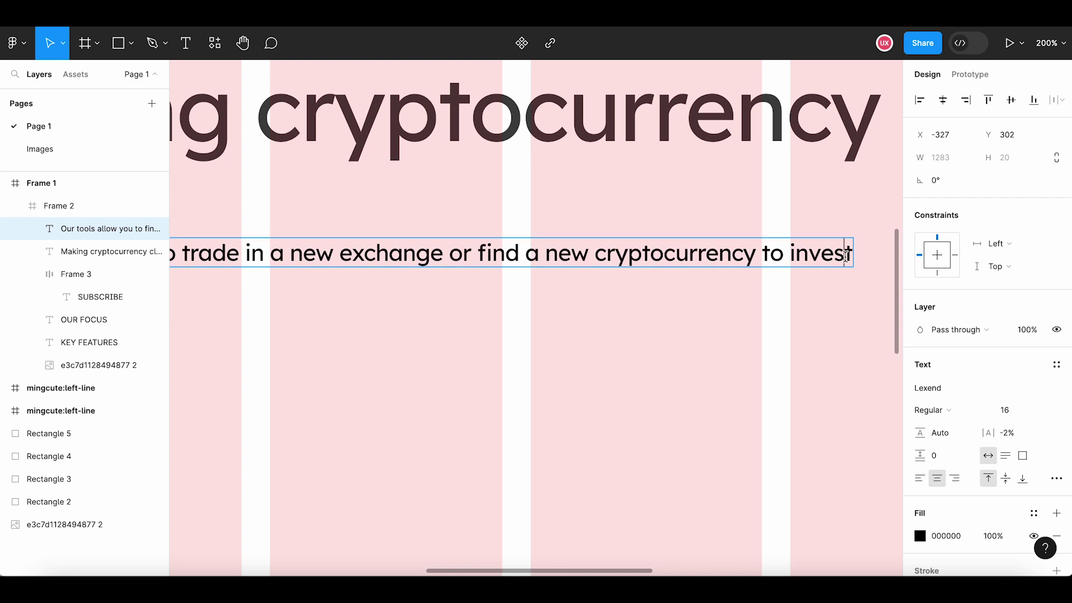
{"action": "type", "text": " in"}
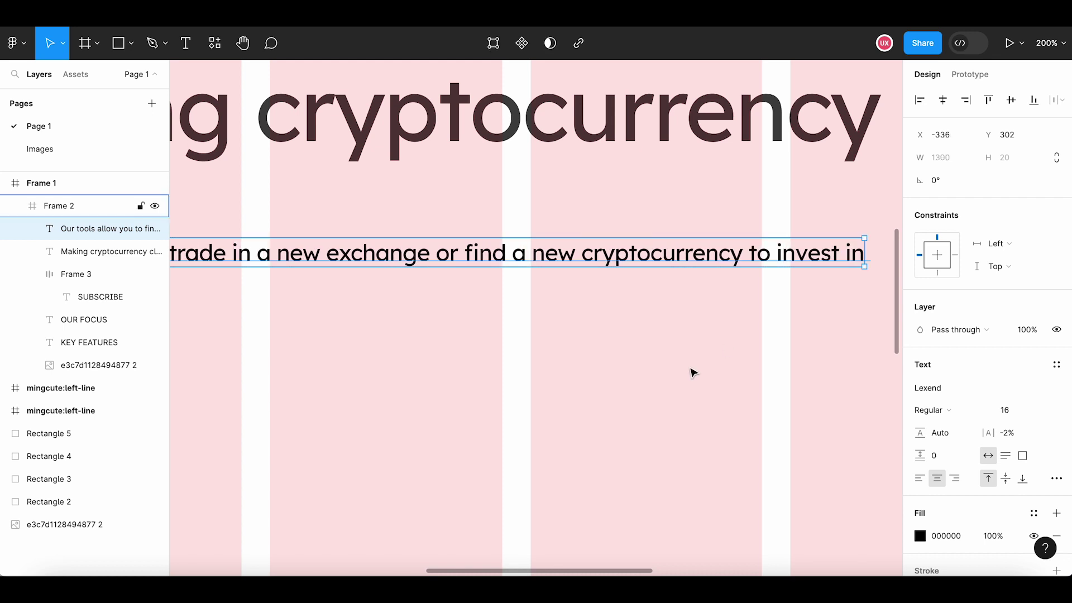
{"action": "left_click", "coordinate": [692, 371]}
{"action": "scroll", "coordinate": [692, 371], "scroll_direction": "down", "scroll_amount": 5, "text": "ctrl"}
{"action": "scroll", "coordinate": [692, 371], "scroll_direction": "down", "scroll_amount": 2, "text": "ctrl"}
Resize the subtitle text box to 830 px wide so it wraps onto two centred lines
{"action": "left_click", "coordinate": [660, 344]}
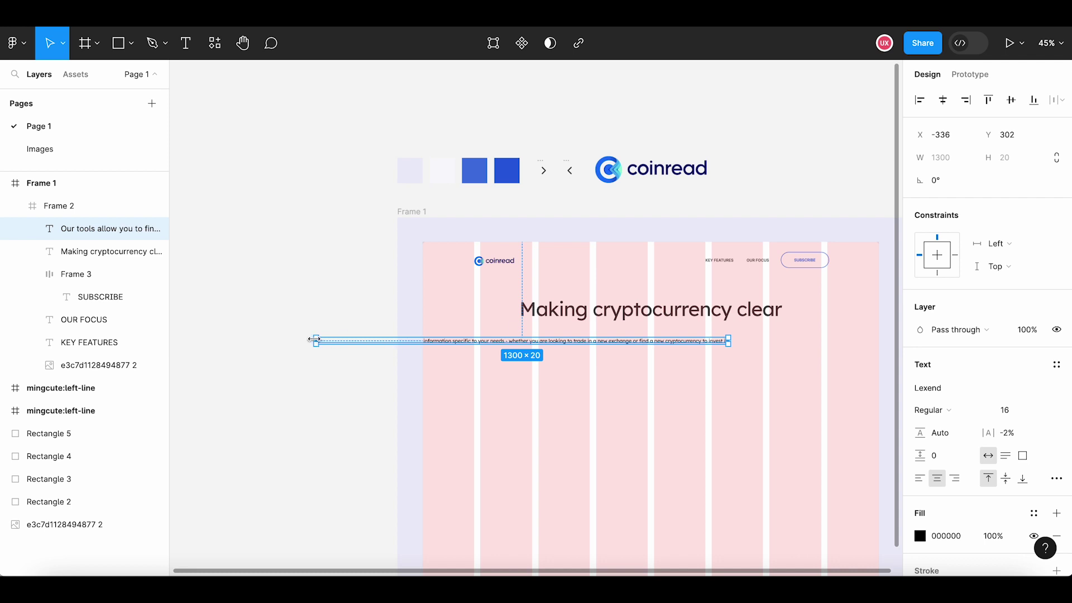
{"action": "left_click_drag", "start_coordinate": [314, 340], "coordinate": [521, 336]}
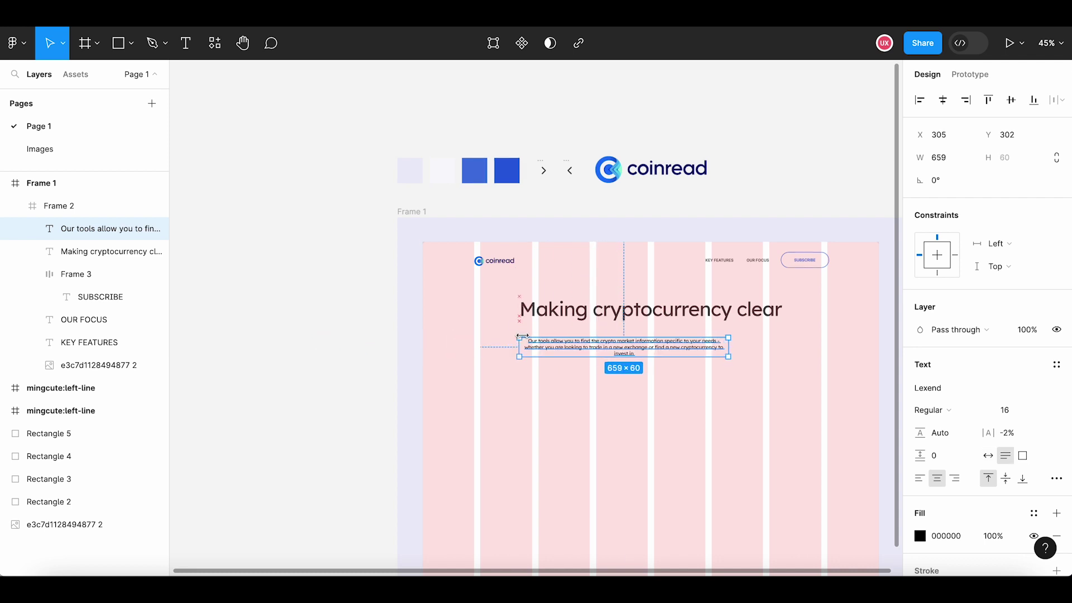
{"action": "scroll", "coordinate": [678, 378], "scroll_direction": "up", "scroll_amount": 3}
{"action": "scroll", "coordinate": [687, 369], "scroll_direction": "up", "scroll_amount": 2}
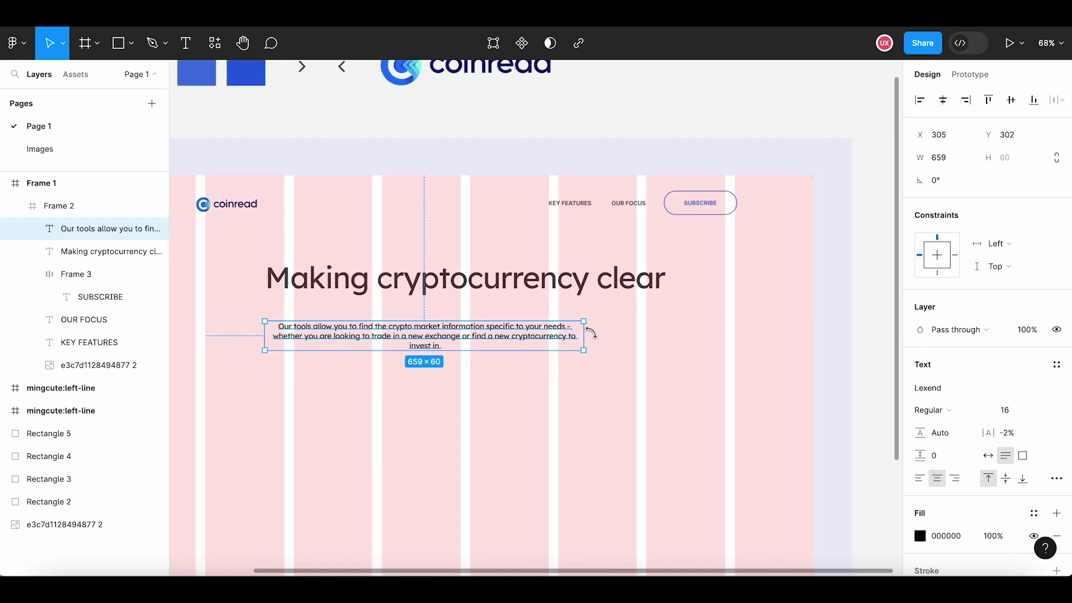
{"action": "left_click_drag", "start_coordinate": [587, 336], "coordinate": [666, 336]}
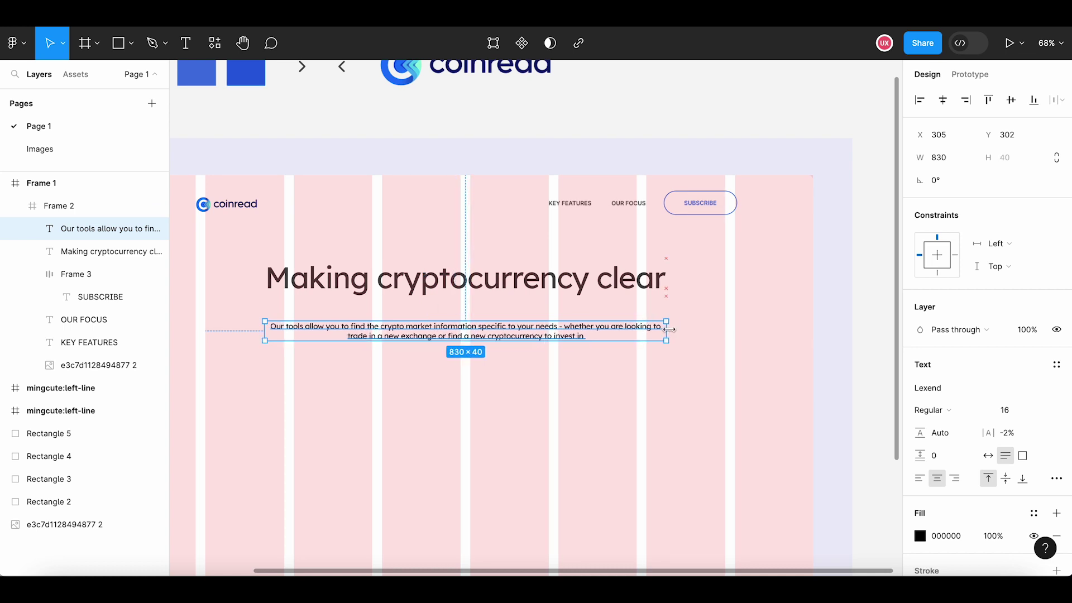
{"action": "left_click", "coordinate": [631, 348]}
{"action": "scroll", "coordinate": [428, 376], "scroll_direction": "up", "scroll_amount": 2}
{"action": "scroll", "coordinate": [424, 373], "scroll_direction": "up", "scroll_amount": 2}
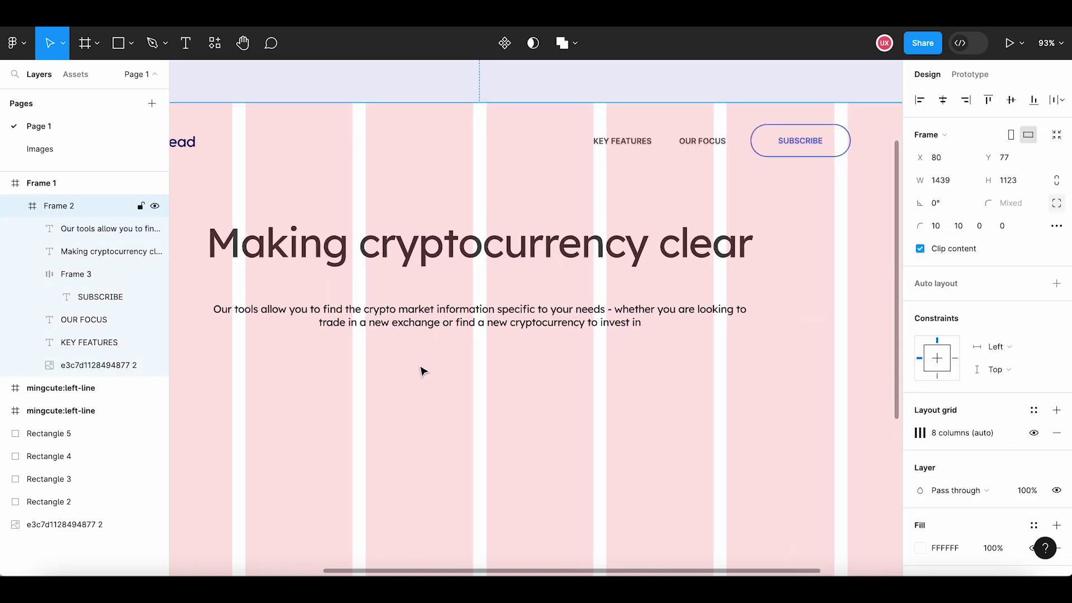
{"action": "double_click", "coordinate": [408, 323]}
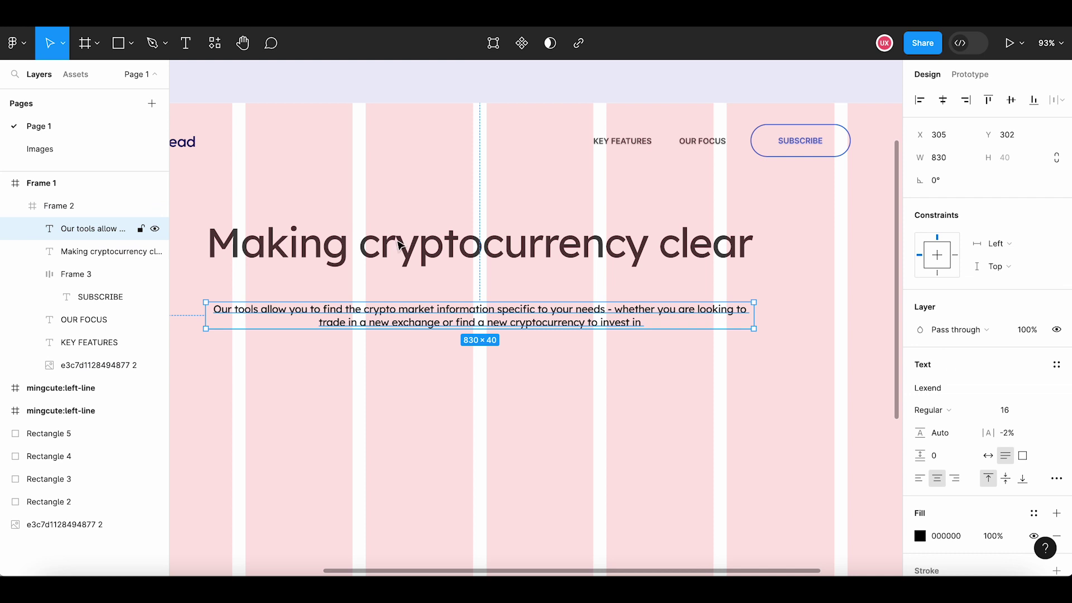
Make the subtitle font size 18 with a 50% opacity grey fill
{"action": "left_click", "coordinate": [1020, 415]}
{"action": "type", "text": "8"}
{"action": "key", "text": "Return"}
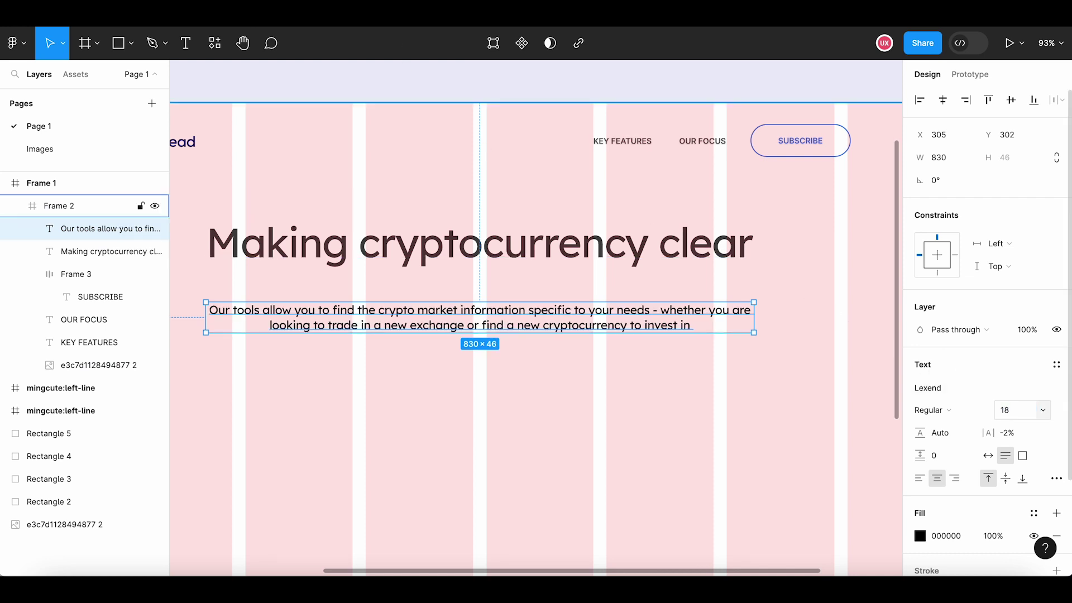
{"action": "left_click", "coordinate": [997, 536]}
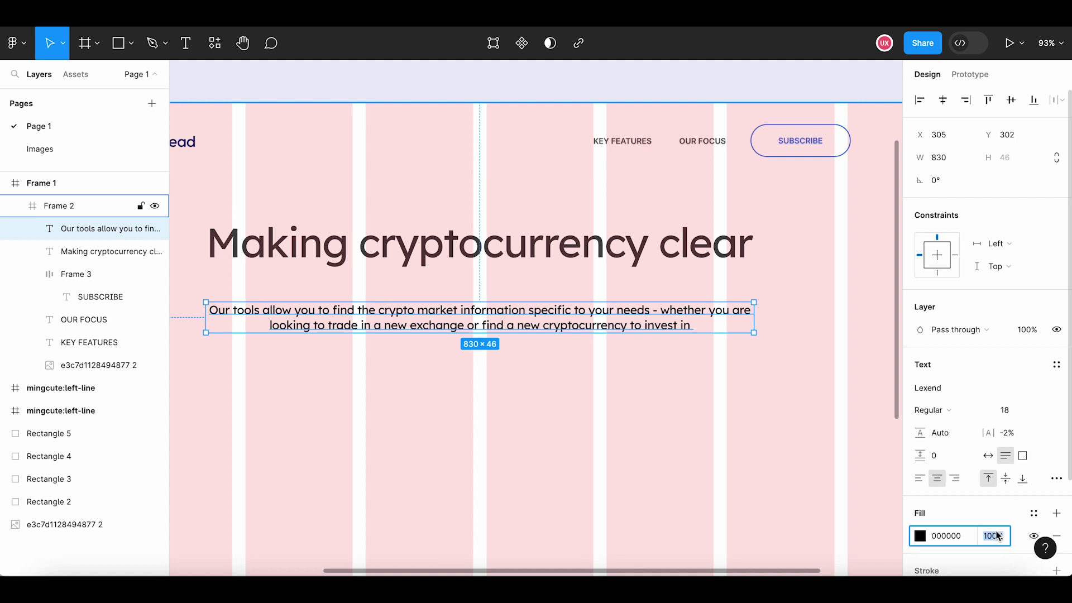
{"action": "type", "text": "50"}
{"action": "key", "text": "Return"}
{"action": "left_click", "coordinate": [643, 460]}
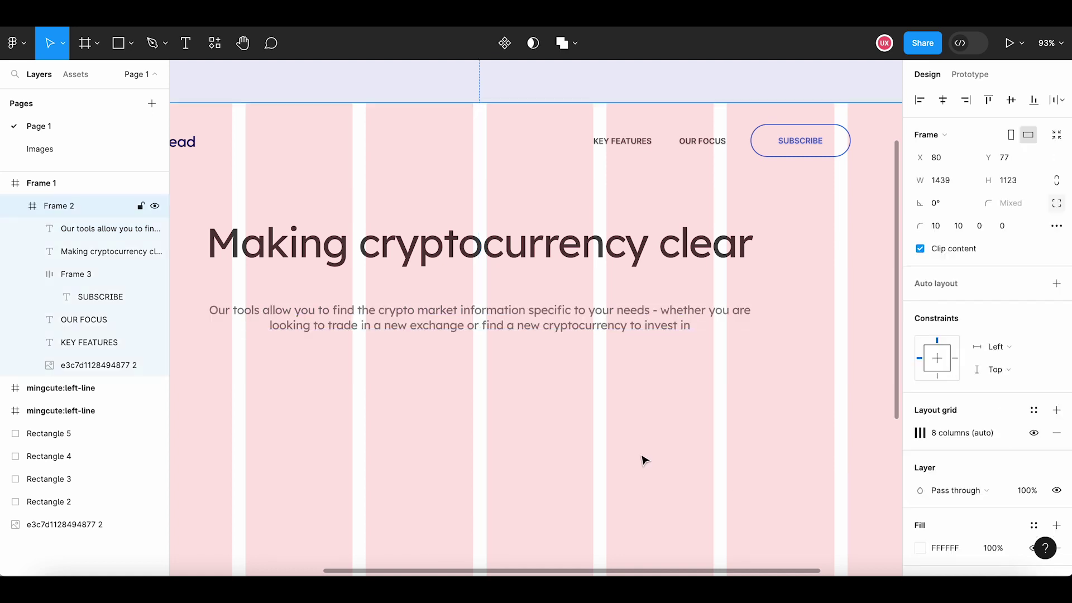
{"action": "left_click", "coordinate": [440, 319]}
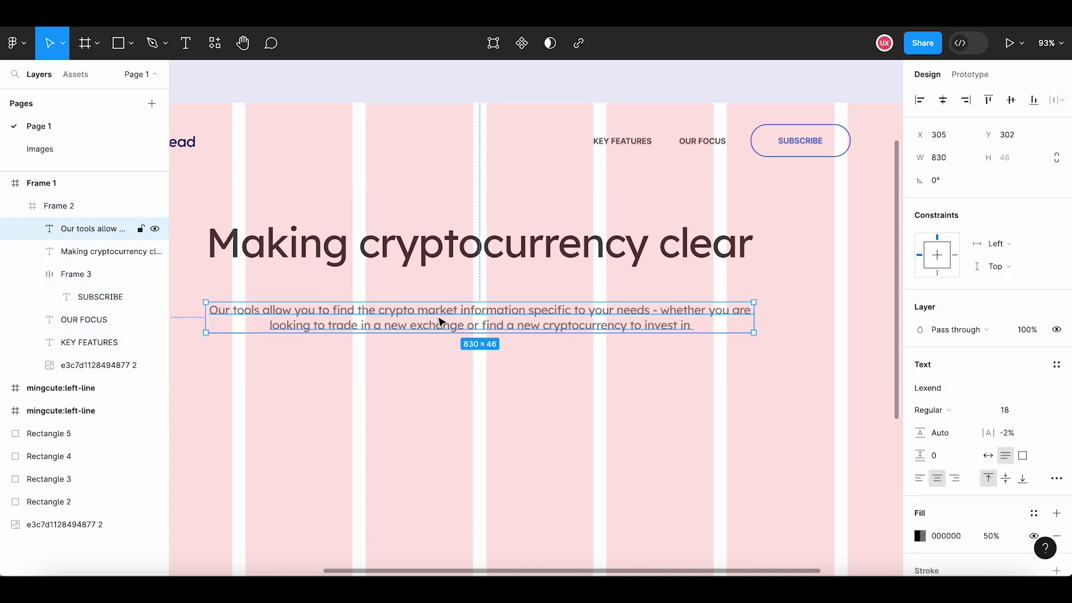
Give the subtitle a line height of 26
{"action": "left_click", "coordinate": [946, 434]}
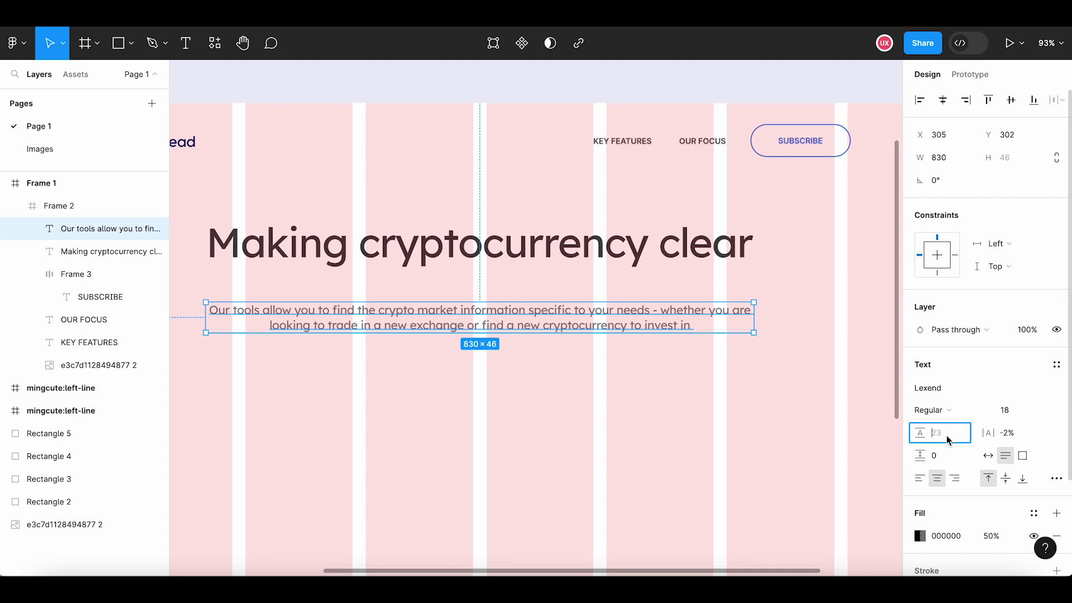
{"action": "type", "text": "24"}
{"action": "key", "text": "Return"}
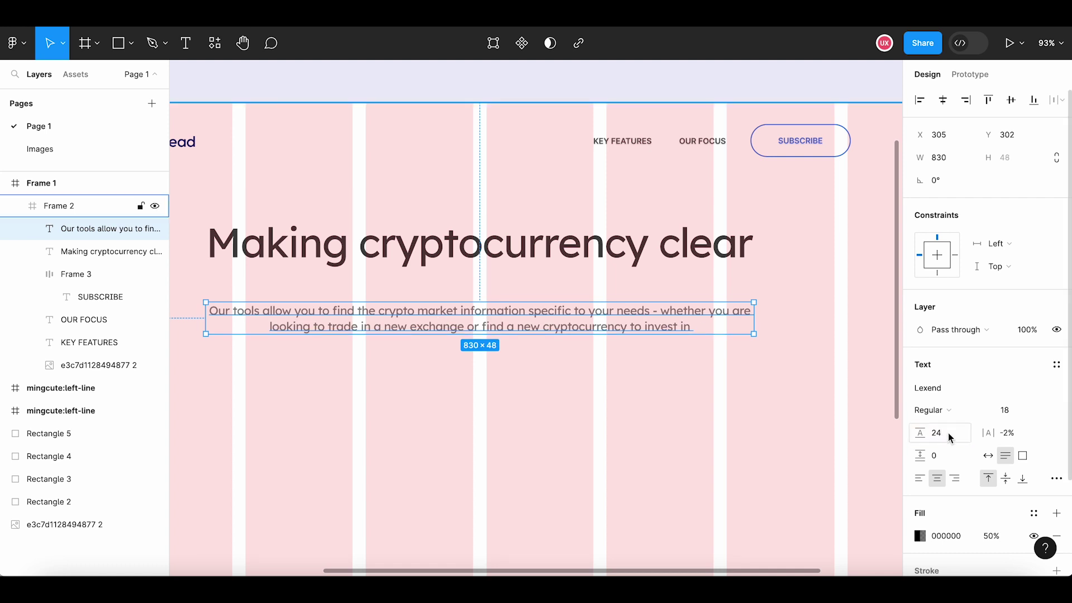
{"action": "left_click", "coordinate": [946, 433]}
{"action": "type", "text": "26"}
{"action": "key", "text": "Return"}
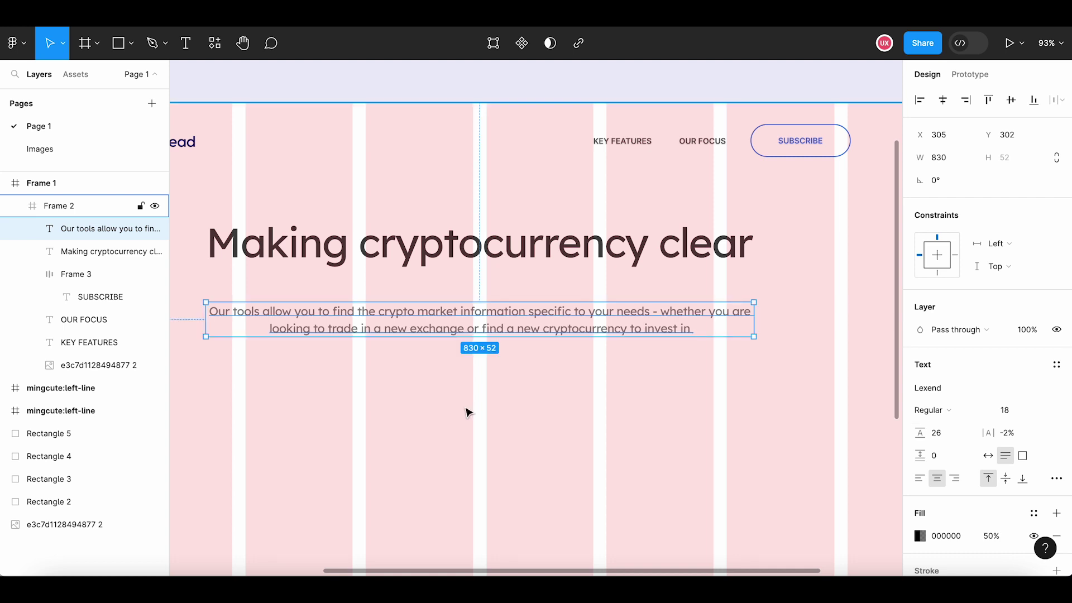
Move the subtitle closer beneath the heading, settling it at Y 284
{"action": "left_click", "coordinate": [468, 412]}
{"action": "left_click", "coordinate": [483, 324]}
{"action": "left_click_drag", "start_coordinate": [500, 316], "coordinate": [500, 298]}
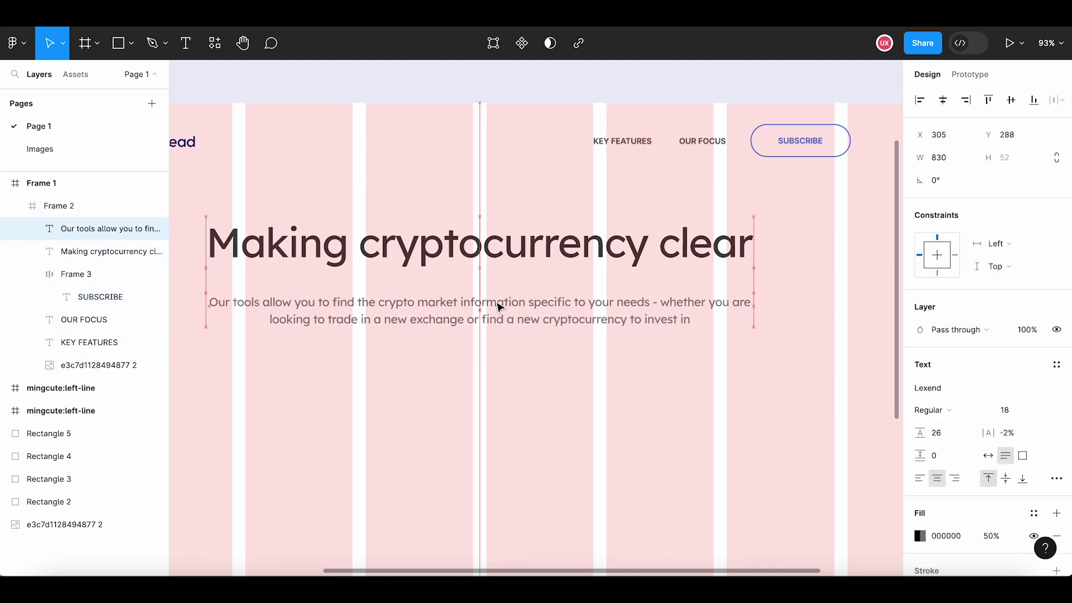
{"action": "left_click", "coordinate": [514, 247]}
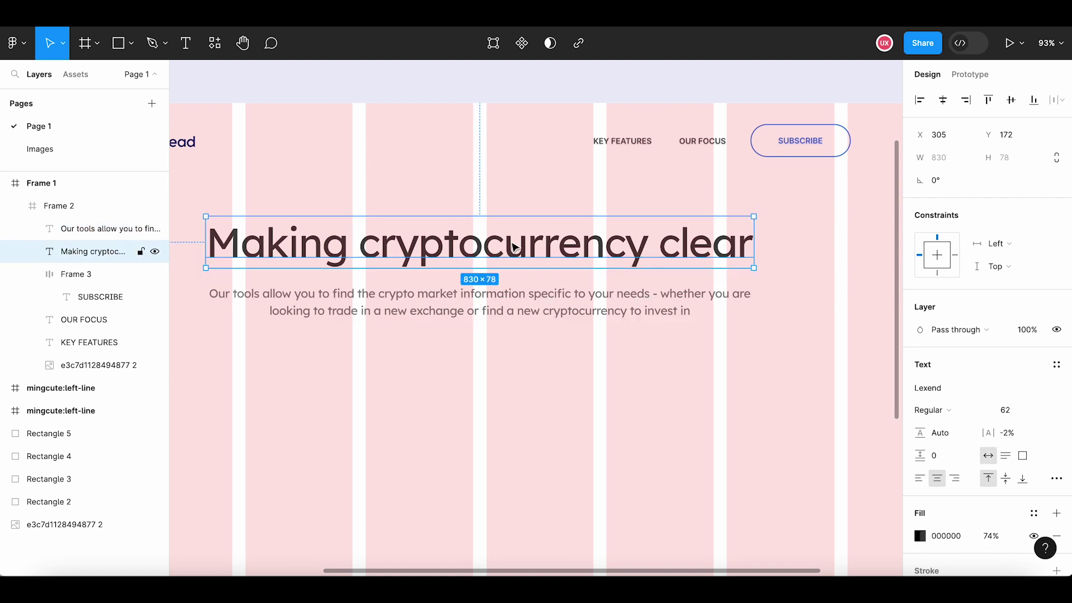
{"action": "left_click", "coordinate": [506, 299]}
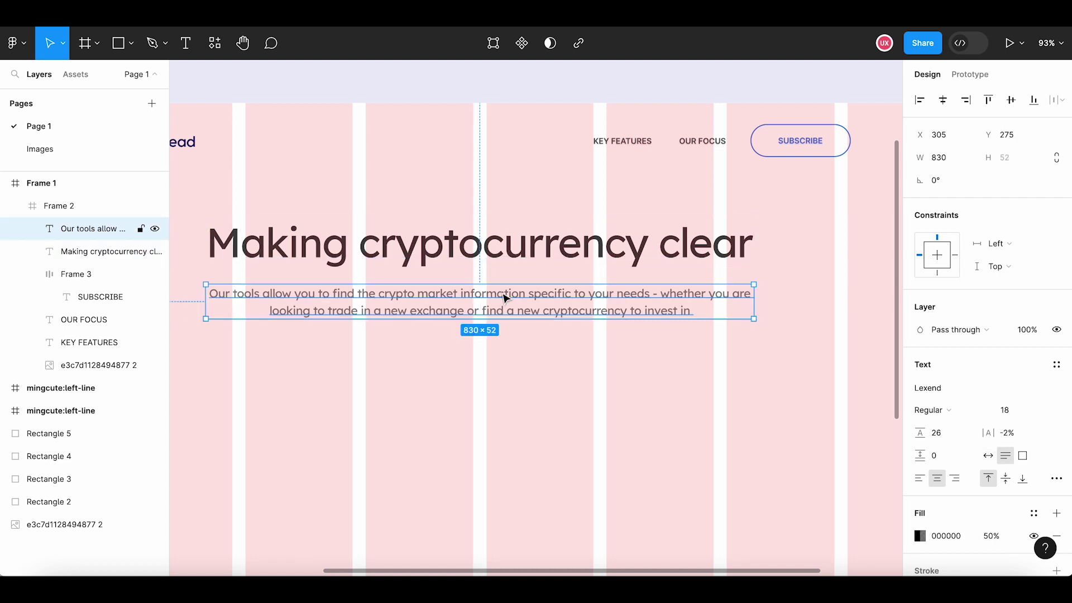
{"action": "left_click_drag", "start_coordinate": [503, 295], "coordinate": [504, 299]}
{"action": "key", "text": "Down"}
{"action": "key", "text": "Down"}
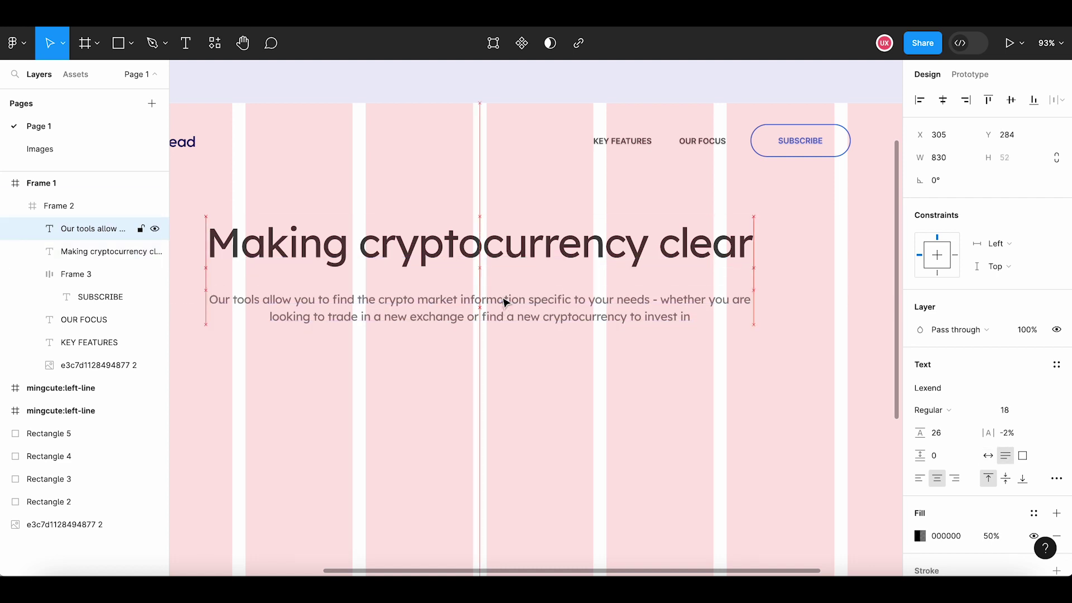
{"action": "key", "text": "Down"}
{"action": "key", "text": "Down"}
{"action": "key", "text": "Down"}
{"action": "left_click", "coordinate": [476, 391]}
{"action": "scroll", "coordinate": [477, 393], "scroll_direction": "down", "scroll_amount": 1}
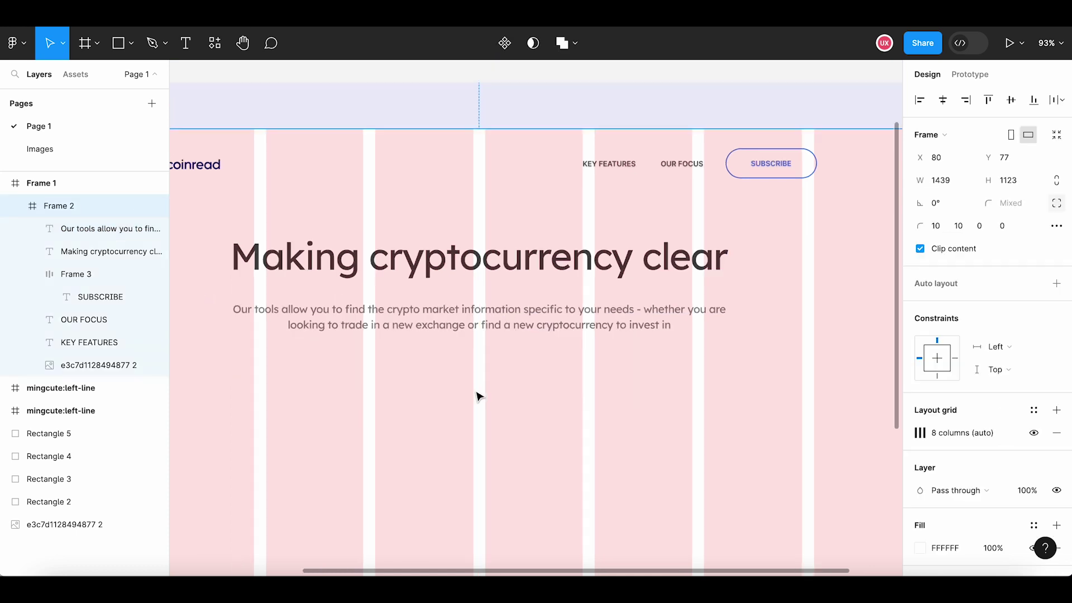
{"action": "scroll", "coordinate": [478, 397], "scroll_direction": "down", "scroll_amount": 4}
{"action": "left_click_drag", "start_coordinate": [476, 417], "coordinate": [477, 385]}
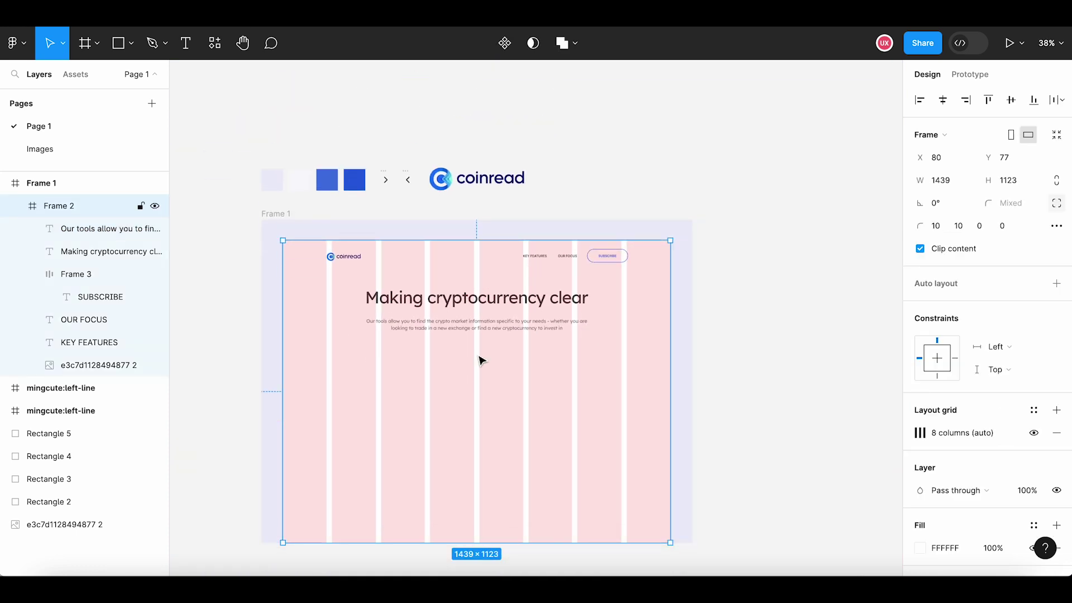
{"action": "scroll", "coordinate": [456, 374], "scroll_direction": "up", "scroll_amount": 1}
{"action": "scroll", "coordinate": [457, 374], "scroll_direction": "up", "scroll_amount": 2}
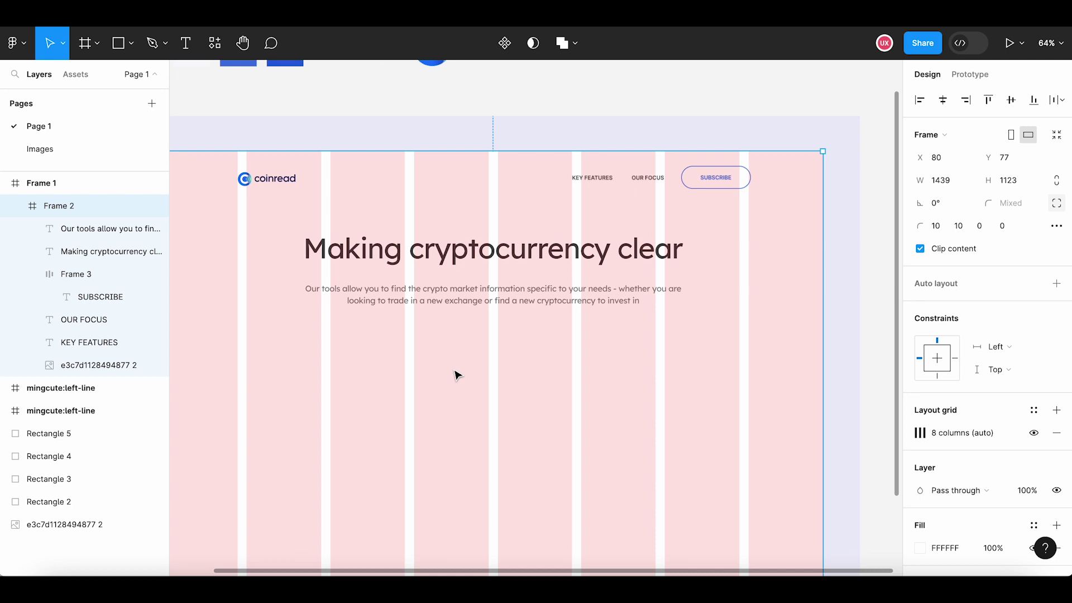
{"action": "scroll", "coordinate": [481, 346], "scroll_direction": "up", "scroll_amount": 2}
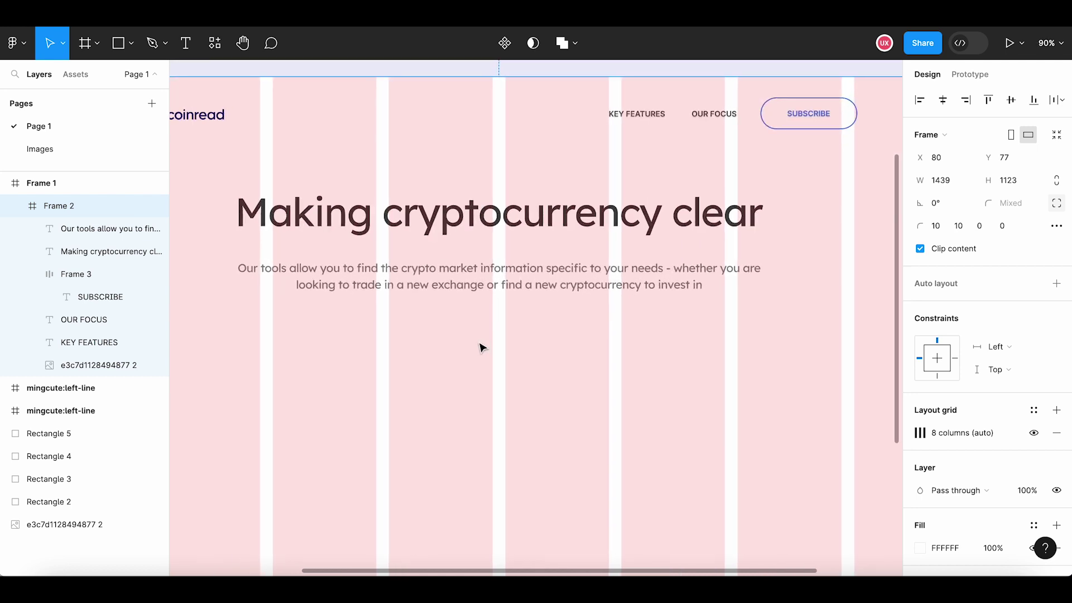
{"action": "scroll", "coordinate": [481, 347], "scroll_direction": "down", "scroll_amount": 3}
{"action": "scroll", "coordinate": [482, 347], "scroll_direction": "down", "scroll_amount": 2}
{"action": "scroll", "coordinate": [488, 368], "scroll_direction": "down", "scroll_amount": 2}
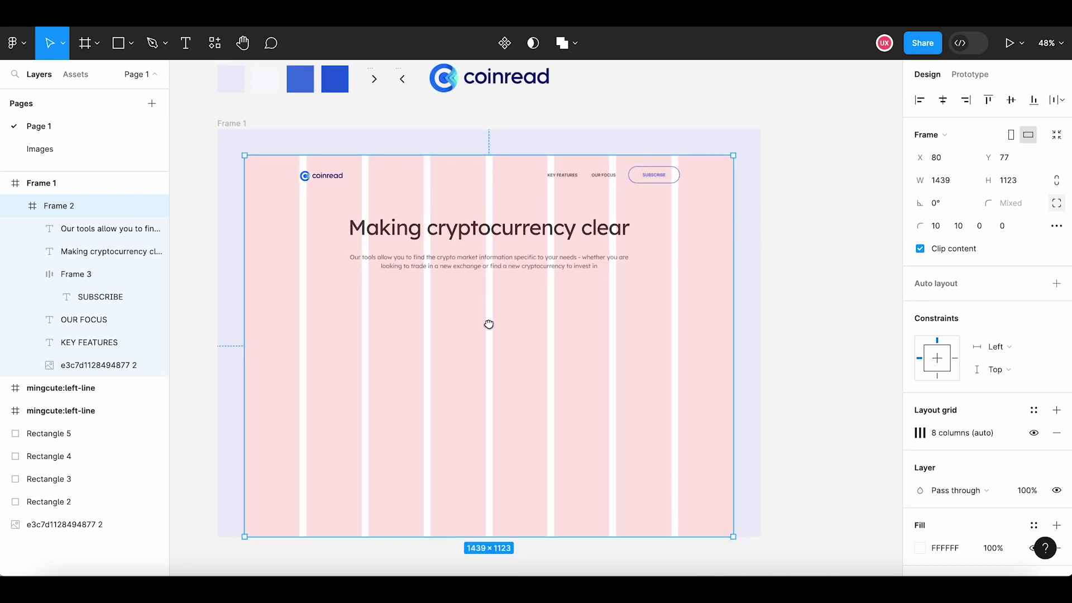
{"action": "left_click", "coordinate": [455, 357]}
{"action": "scroll", "coordinate": [426, 352], "scroll_direction": "up", "scroll_amount": 3}
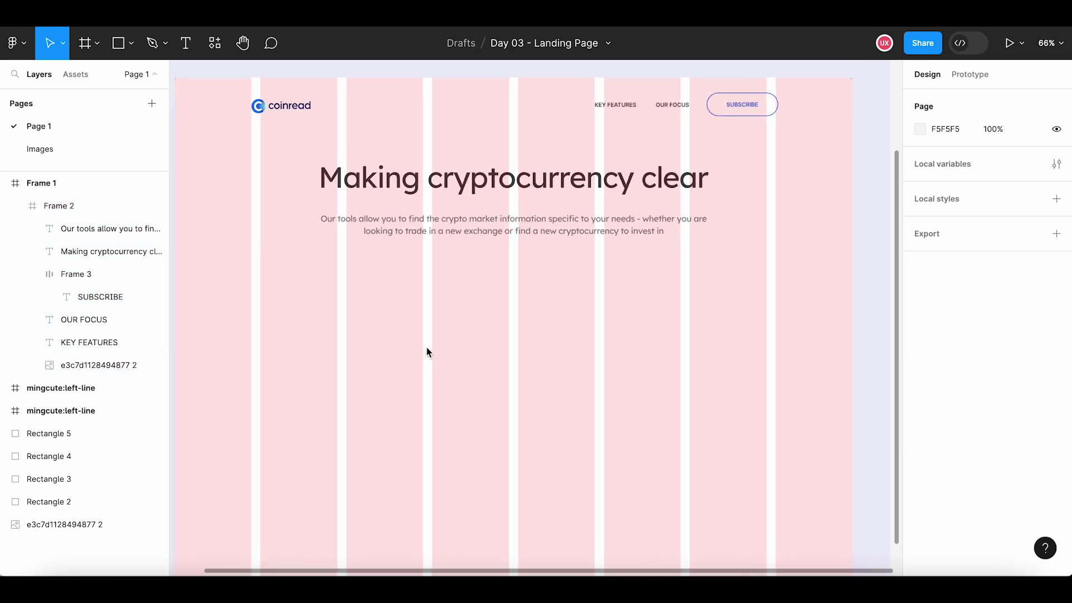
Draw an empty 481×62 frame below the subtitle with the Frame tool
{"action": "left_click", "coordinate": [97, 45]}
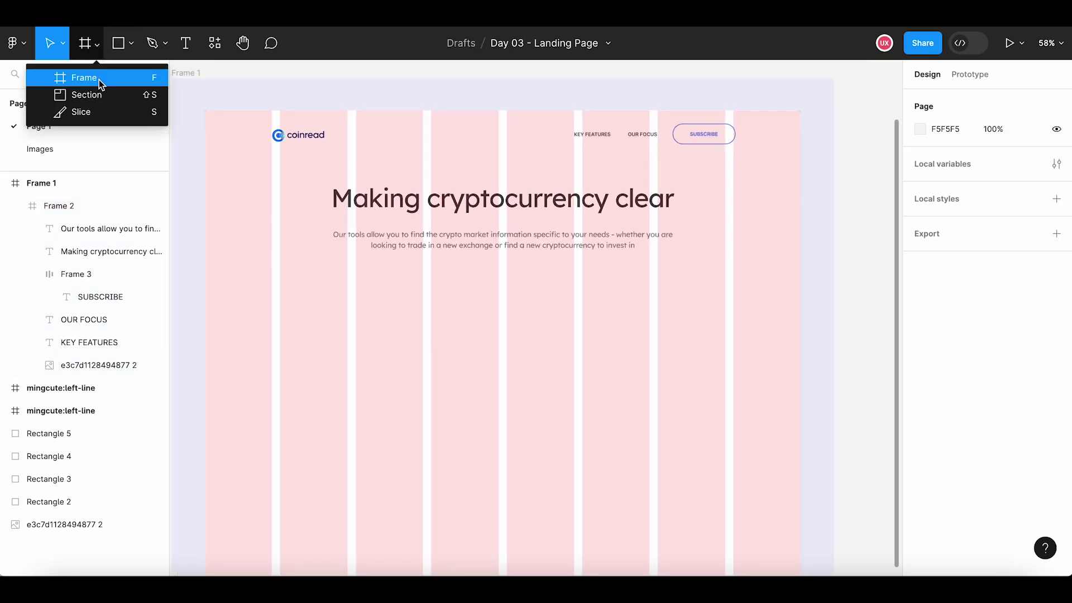
{"action": "left_click", "coordinate": [99, 78]}
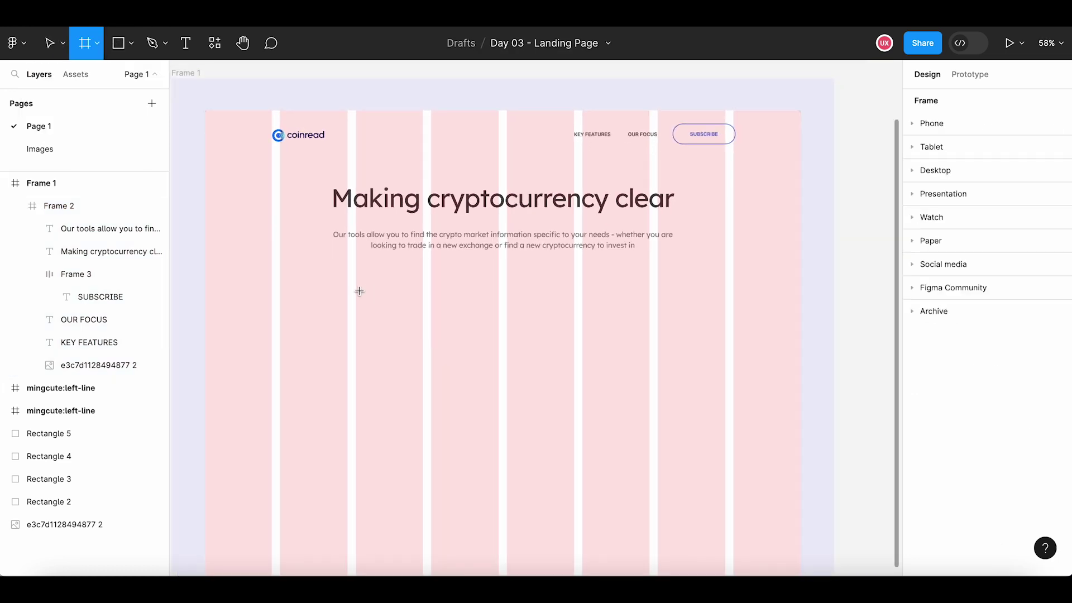
{"action": "left_click_drag", "start_coordinate": [359, 296], "coordinate": [574, 323]}
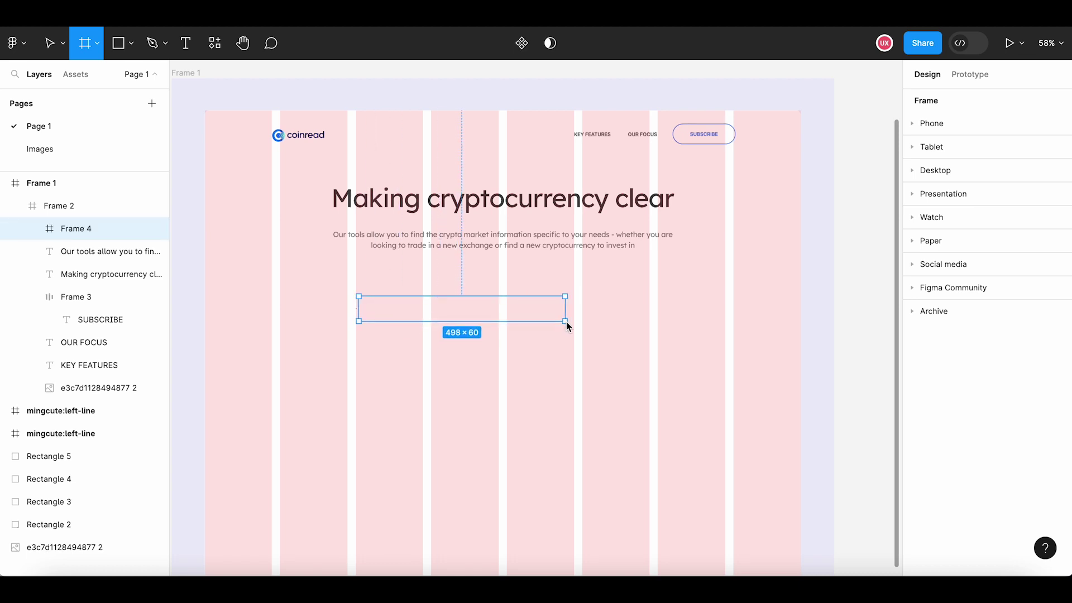
{"action": "left_click_drag", "start_coordinate": [574, 323], "coordinate": [558, 321]}
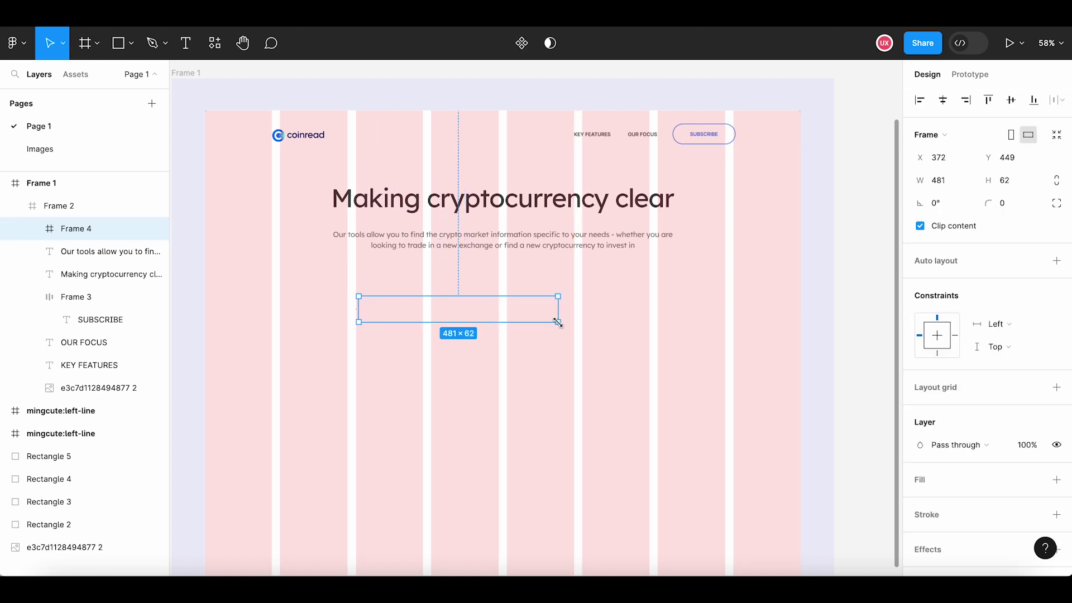
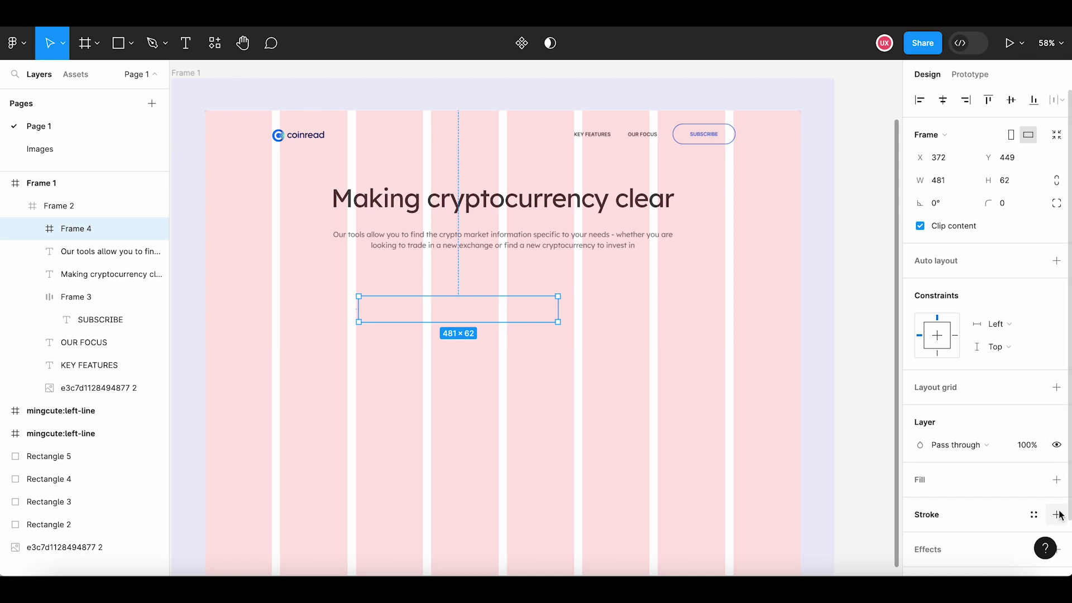
Fill the empty form frame with pale F9F9FD sampled from the palette swatch
{"action": "left_click", "coordinate": [1056, 480]}
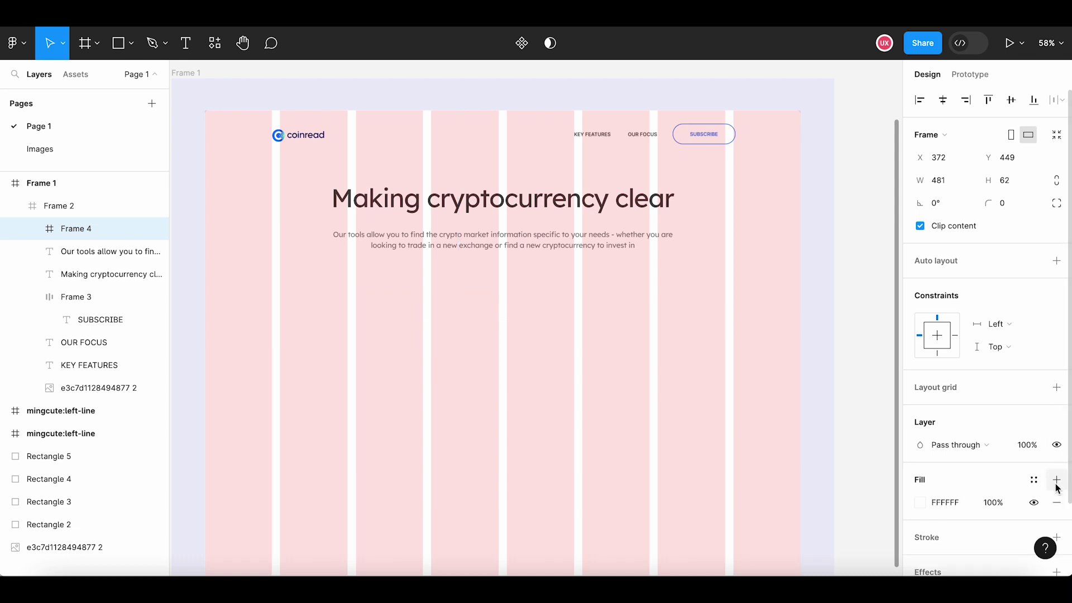
{"action": "left_click", "coordinate": [920, 502]}
{"action": "left_click", "coordinate": [752, 406]}
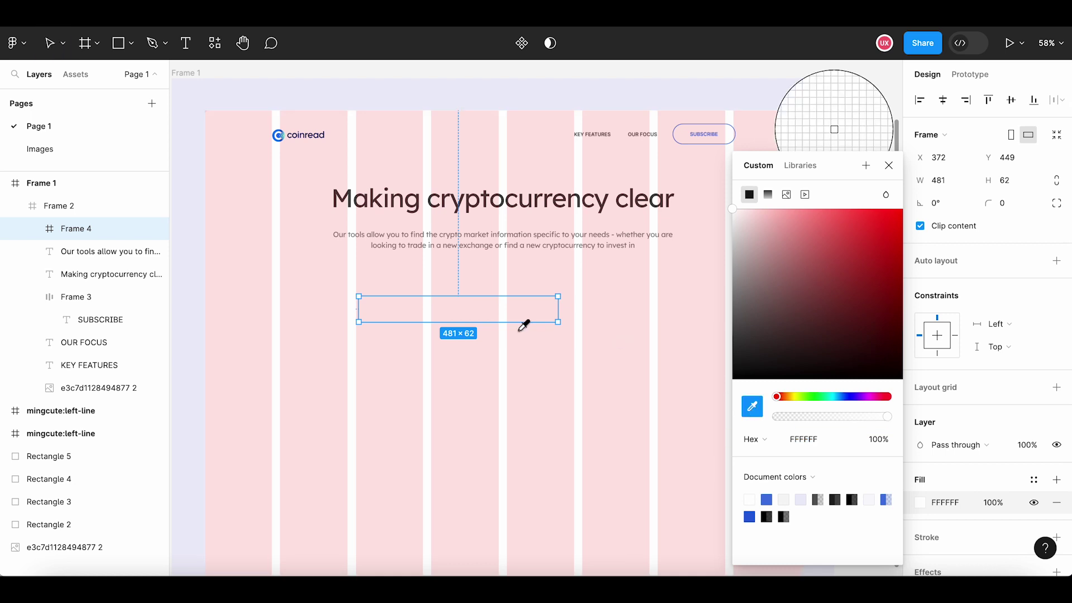
{"action": "scroll", "coordinate": [524, 324], "scroll_direction": "down", "scroll_amount": 3}
{"action": "scroll", "coordinate": [342, 180], "scroll_direction": "up", "scroll_amount": 3}
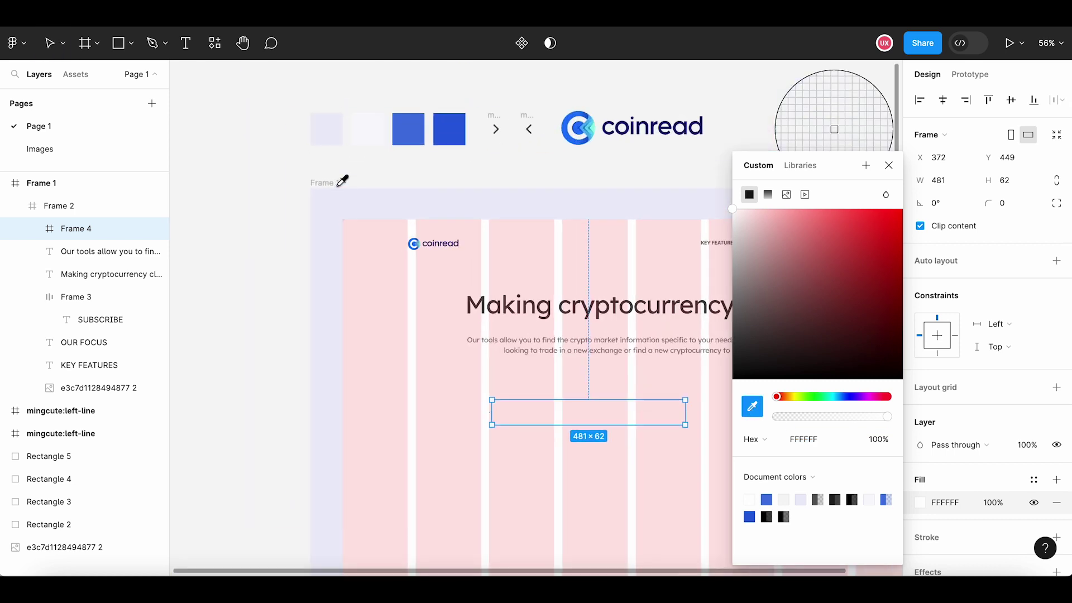
{"action": "left_click", "coordinate": [370, 132]}
{"action": "scroll", "coordinate": [516, 427], "scroll_direction": "up", "scroll_amount": 2}
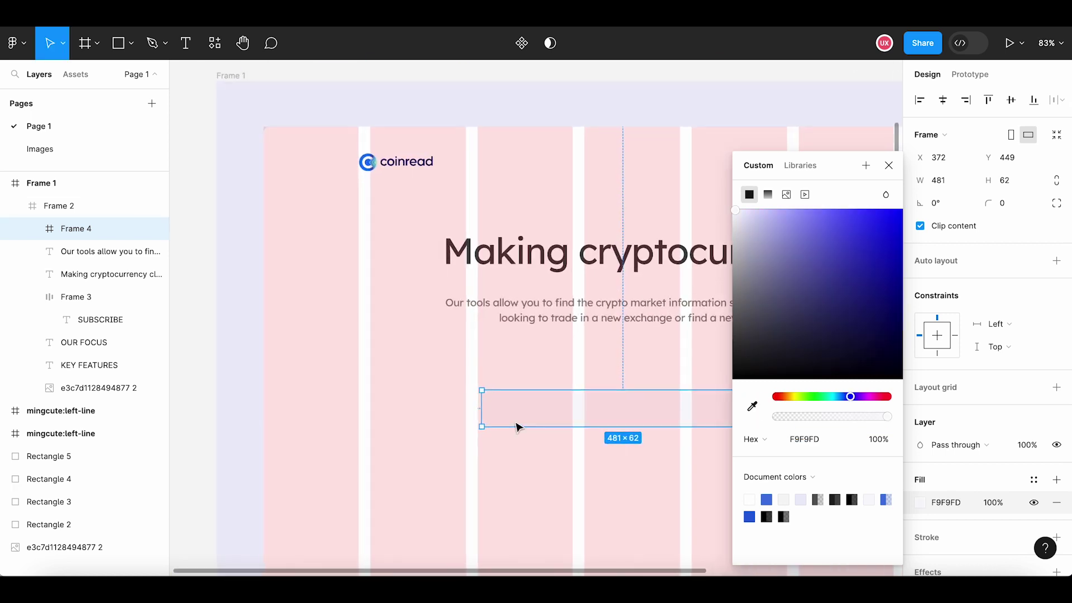
{"action": "left_click", "coordinate": [885, 167]}
Round the frame to corner radius 50 and narrow it to a 420×62 pill
{"action": "left_click", "coordinate": [1020, 207]}
{"action": "type", "text": "50"}
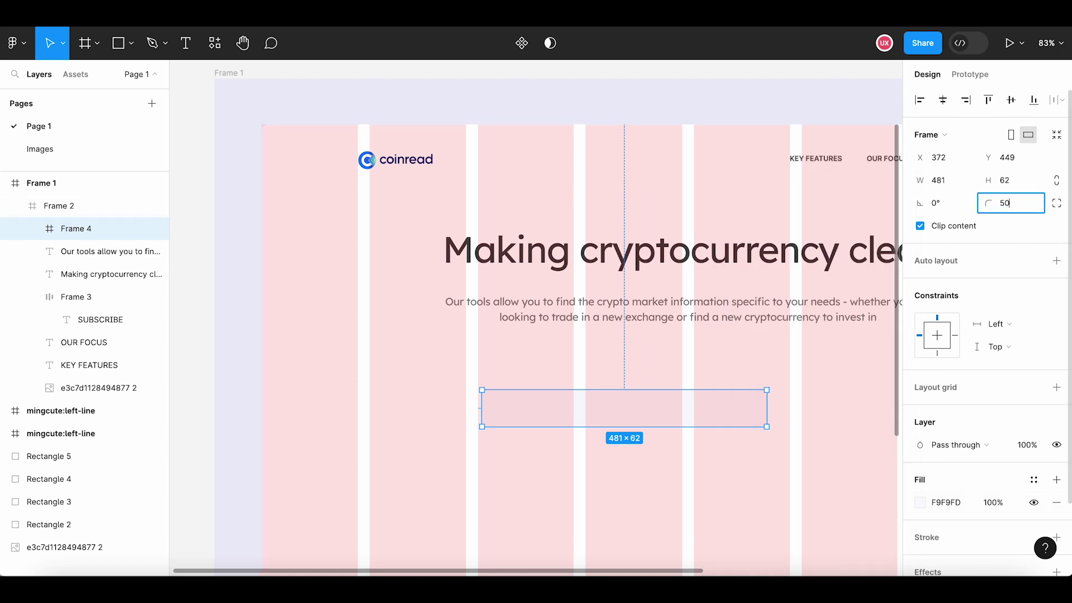
{"action": "key", "text": "Return"}
{"action": "scroll", "coordinate": [500, 378], "scroll_direction": "down", "scroll_amount": 3}
{"action": "left_click", "coordinate": [514, 374]}
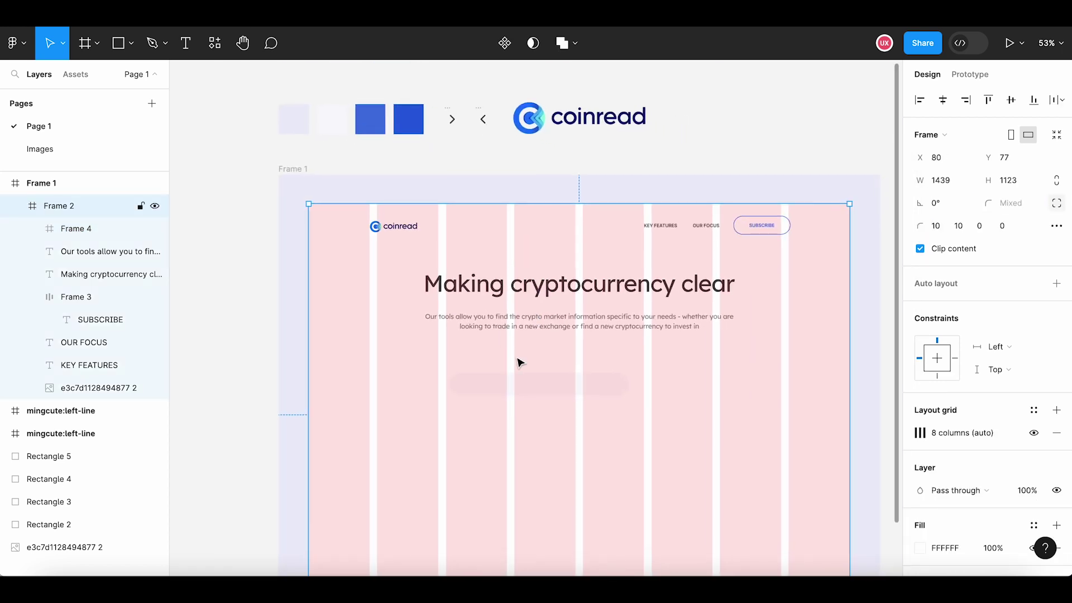
{"action": "scroll", "coordinate": [519, 363], "scroll_direction": "right", "scroll_amount": 1}
{"action": "left_click", "coordinate": [503, 383]}
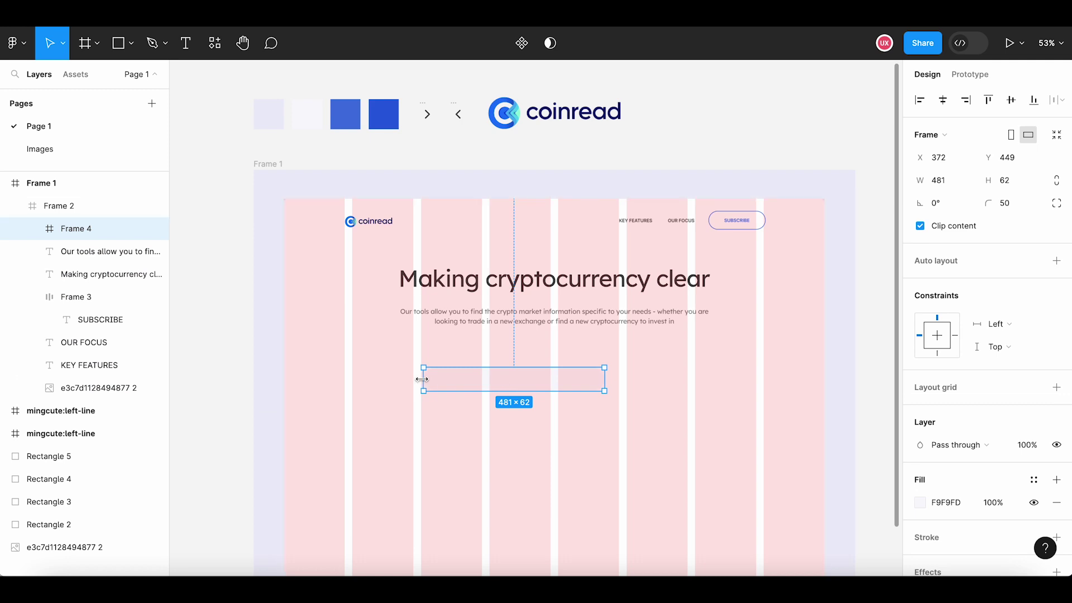
{"action": "left_click_drag", "start_coordinate": [422, 380], "coordinate": [494, 378]}
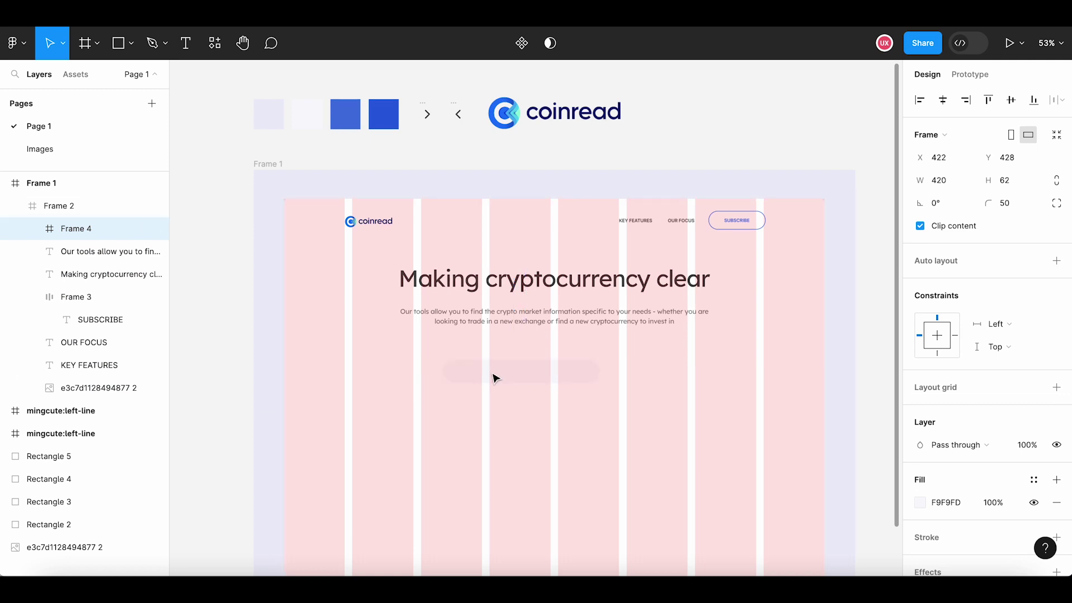
{"action": "scroll", "coordinate": [494, 378], "scroll_direction": "up", "scroll_amount": 5}
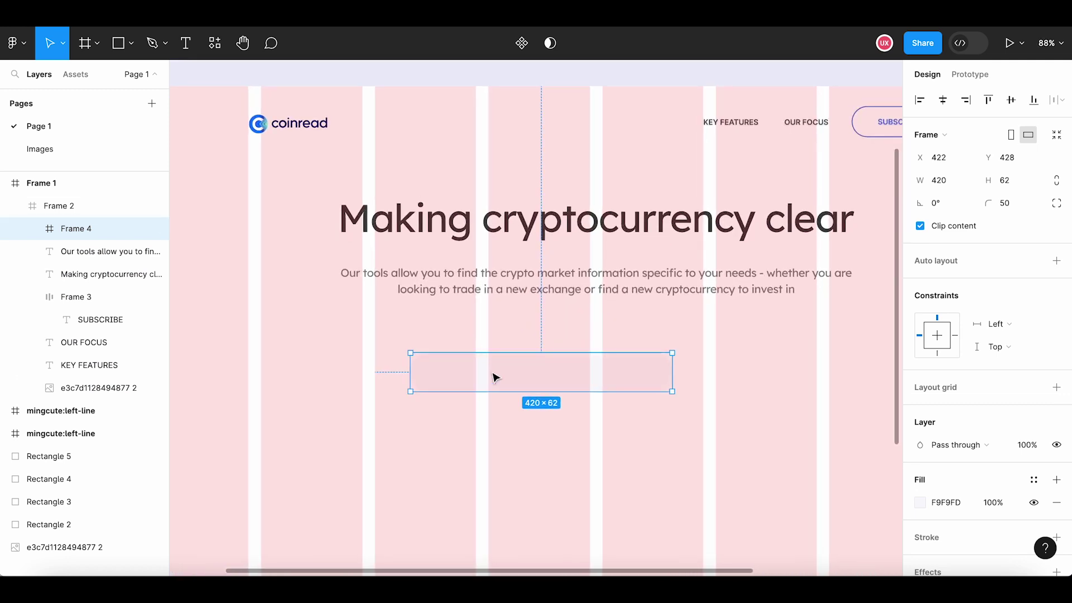
Add 'Enter your email' placeholder text inside the pill field
{"action": "left_click", "coordinate": [187, 50]}
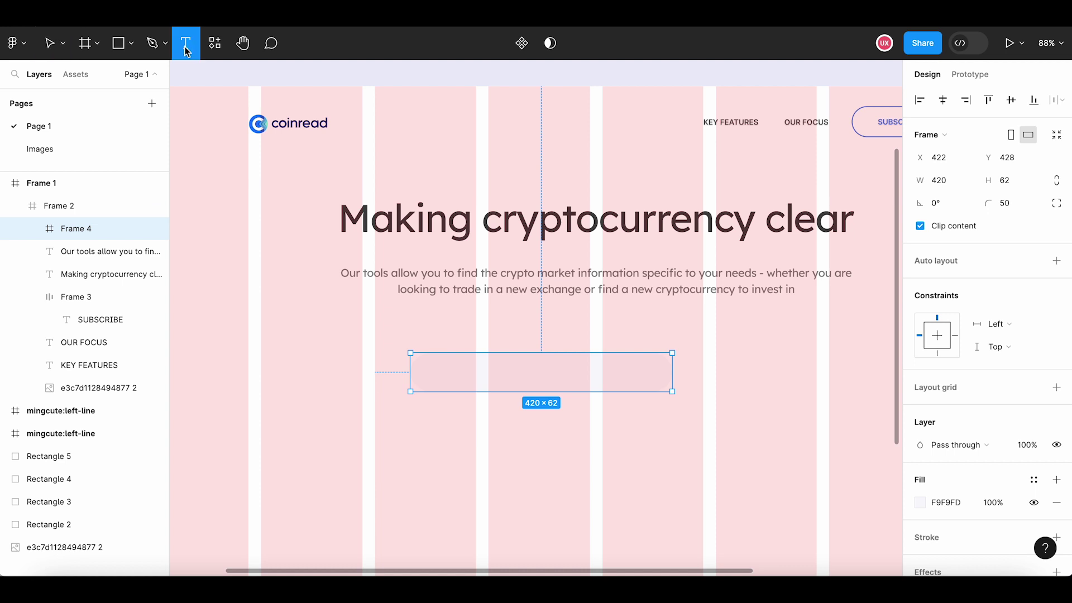
{"action": "left_click", "coordinate": [440, 370]}
{"action": "type", "text": "Enter"}
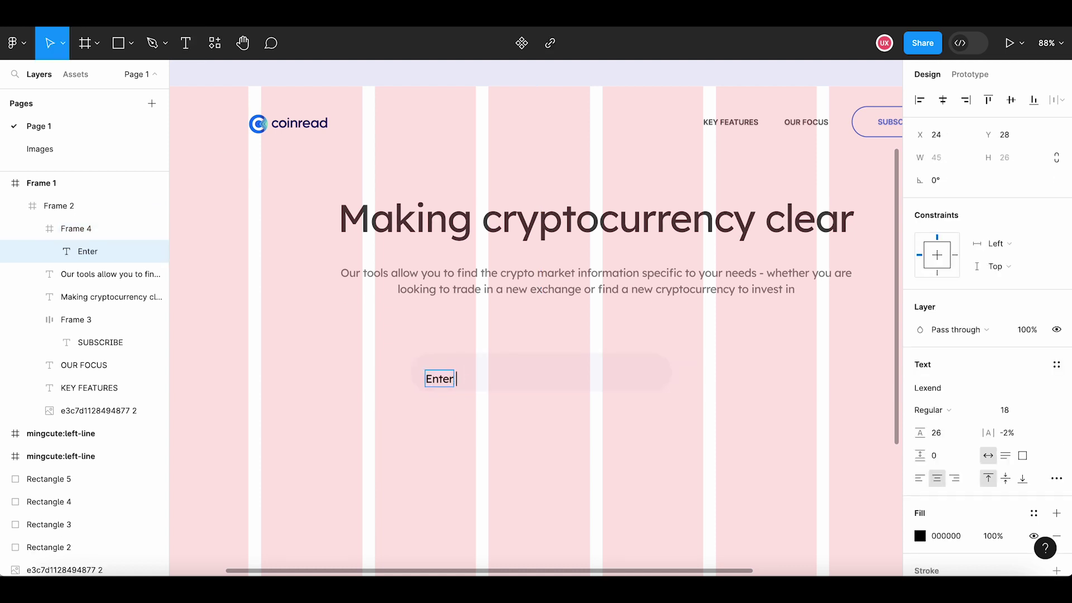
{"action": "type", "text": " your email"}
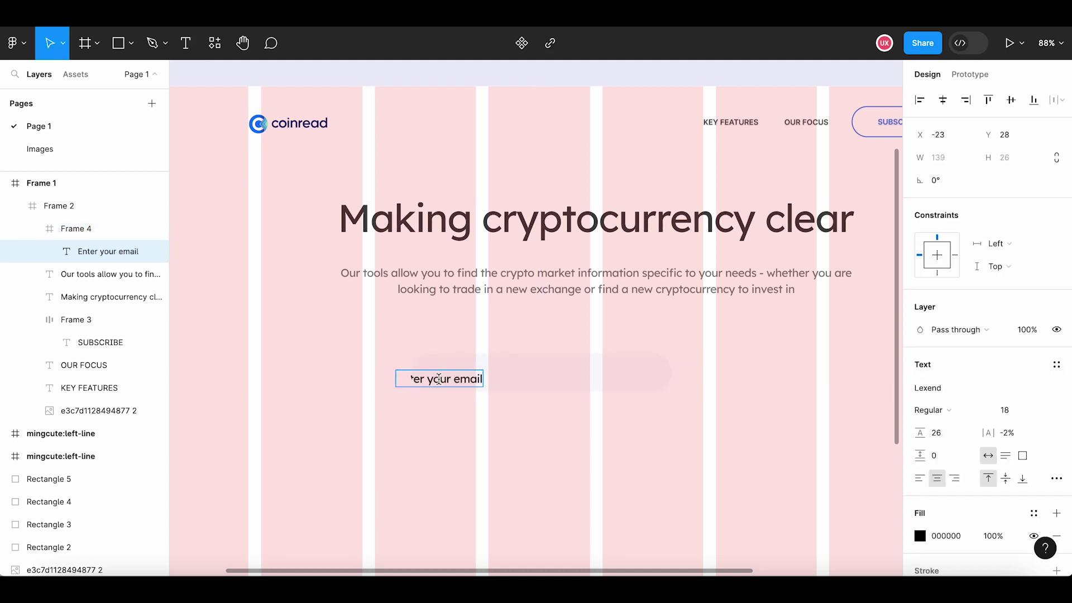
{"action": "key", "text": "Escape"}
{"action": "left_click_drag", "start_coordinate": [454, 380], "coordinate": [483, 378]}
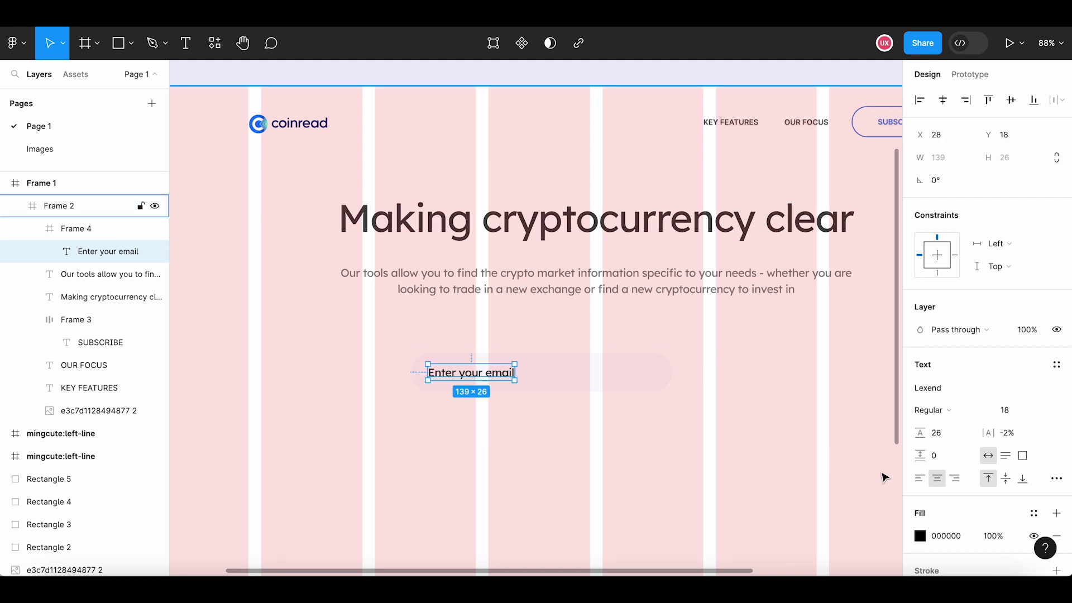
Grey the placeholder text by setting its fill opacity to 50%
{"action": "left_click", "coordinate": [992, 537]}
{"action": "type", "text": "50"}
{"action": "key", "text": "Return"}
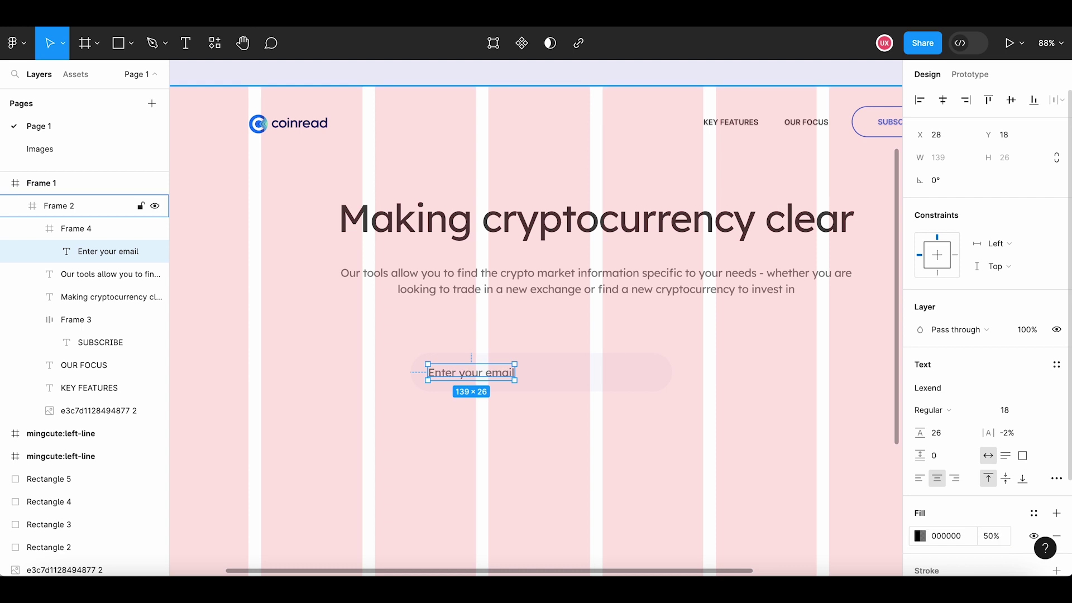
{"action": "left_click", "coordinate": [649, 448]}
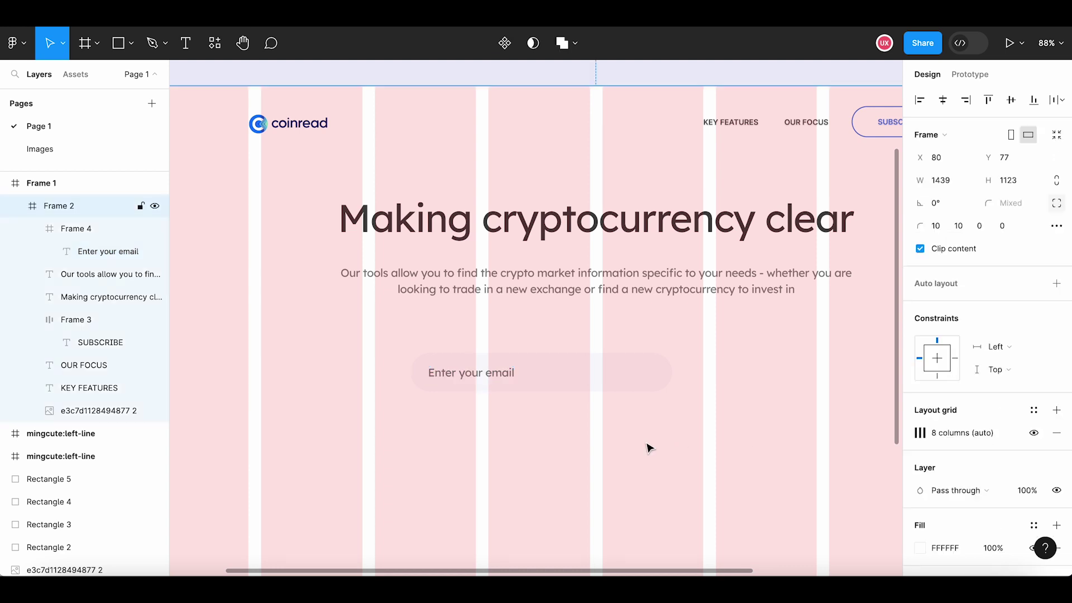
{"action": "left_click", "coordinate": [478, 378]}
{"action": "left_click", "coordinate": [486, 377]}
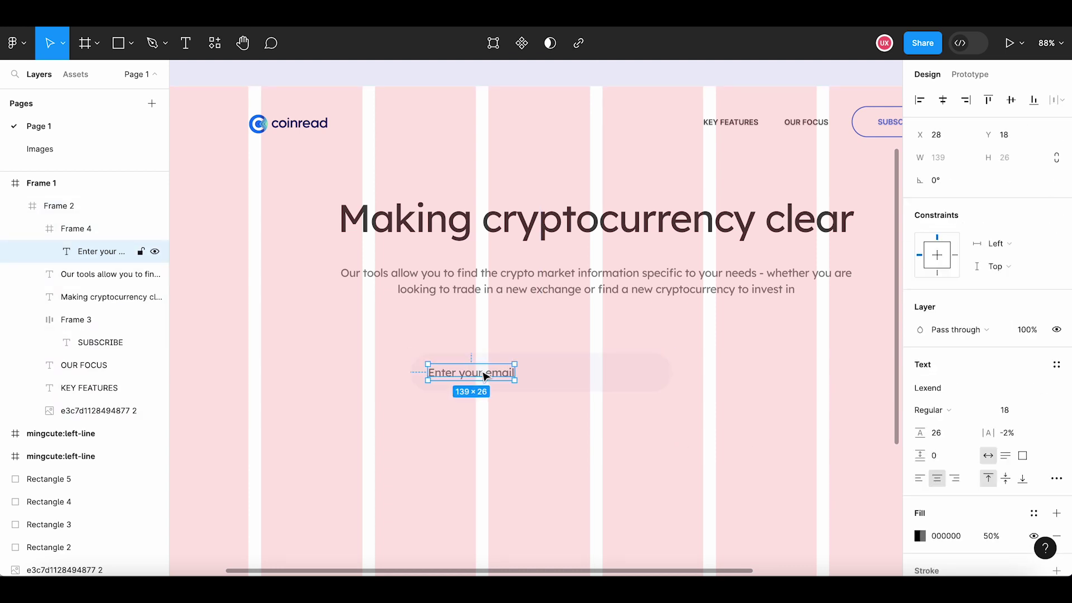
Change the placeholder font to Inter
{"action": "left_click", "coordinate": [949, 386]}
{"action": "type", "text": "i"}
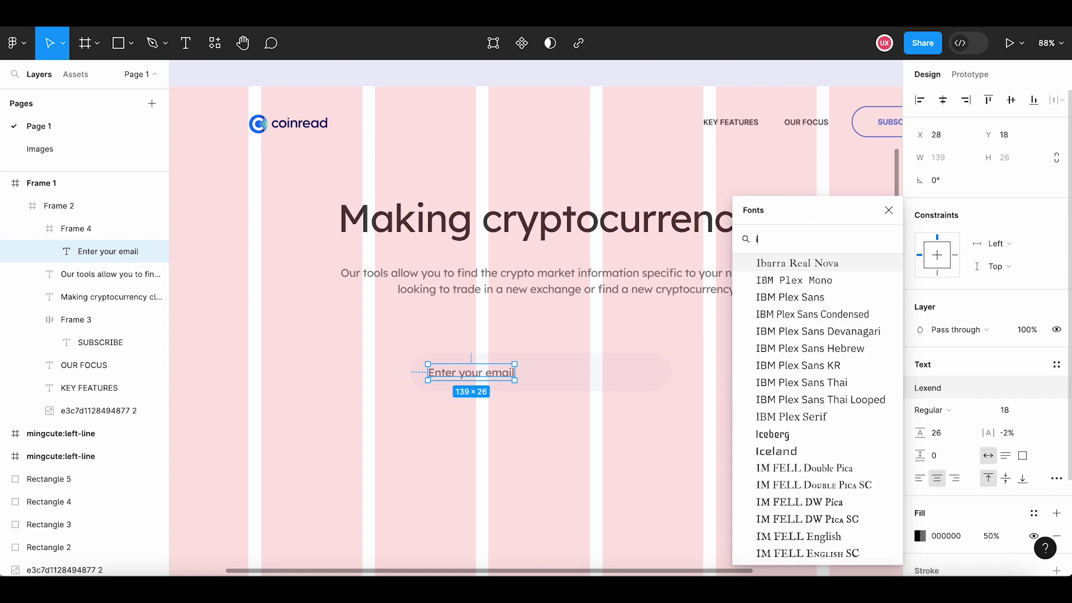
{"action": "type", "text": "nt"}
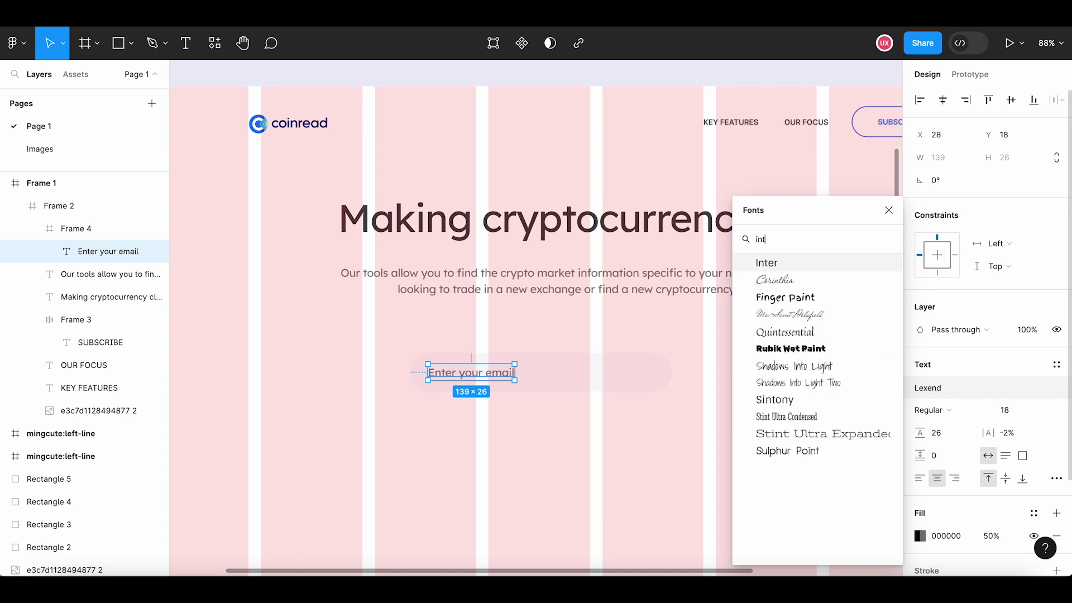
{"action": "type", "text": "er"}
{"action": "left_click", "coordinate": [787, 268]}
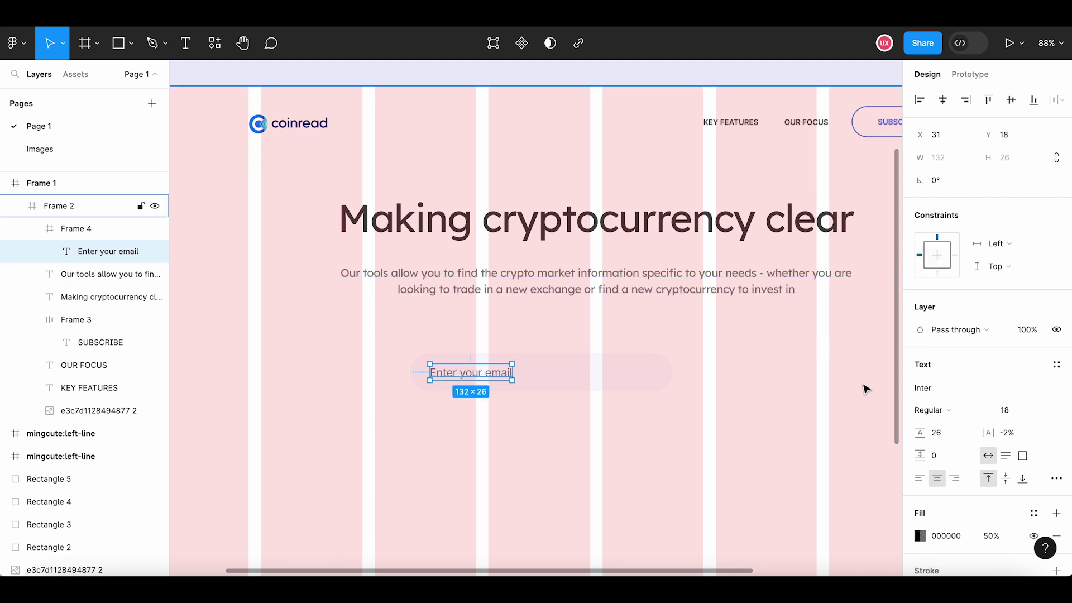
{"action": "left_click", "coordinate": [803, 389]}
{"action": "left_click", "coordinate": [488, 374]}
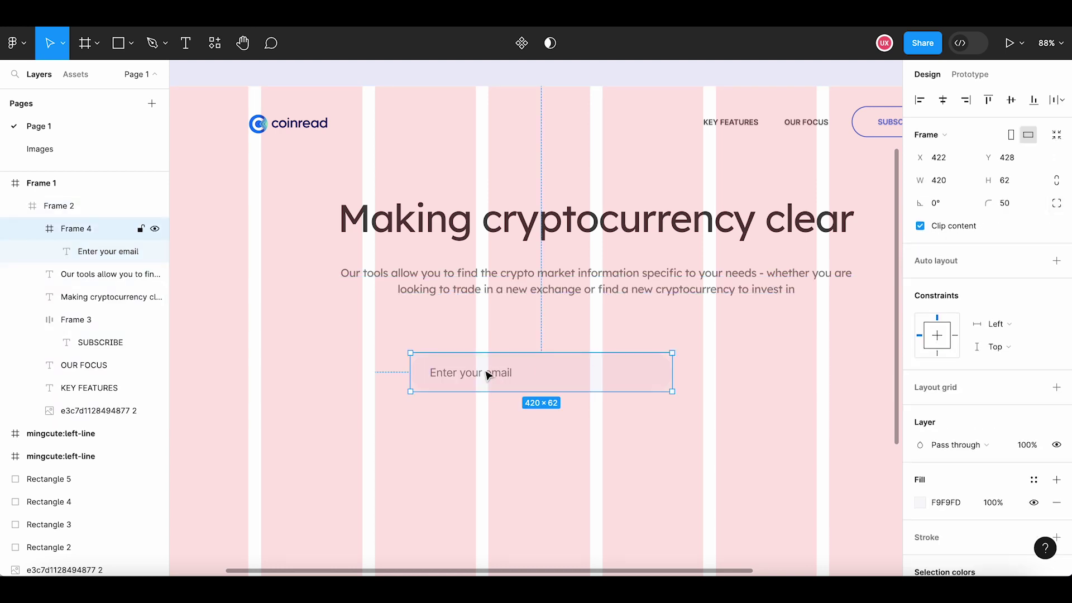
{"action": "left_click", "coordinate": [487, 374]}
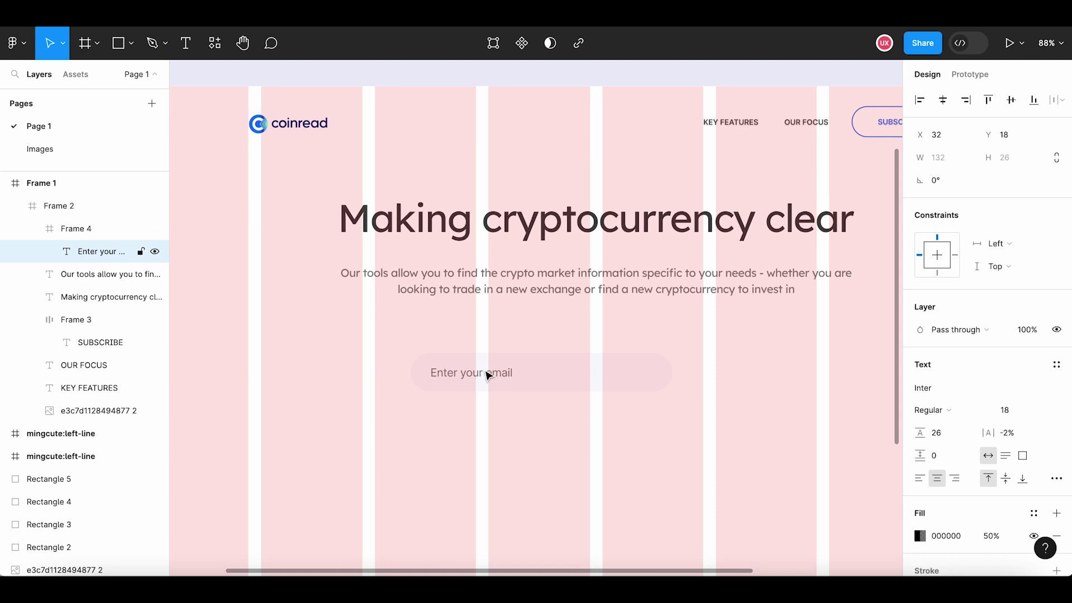
{"action": "key", "text": "Escape"}
{"action": "key", "text": "Escape"}
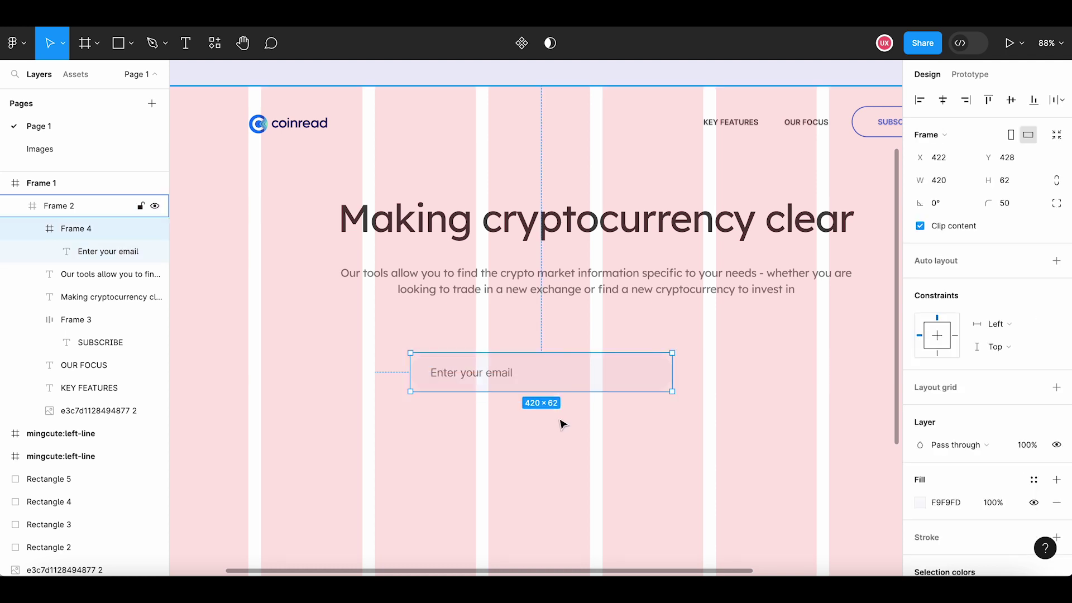
{"action": "scroll", "coordinate": [562, 423], "scroll_direction": "down", "scroll_amount": 2}
{"action": "scroll", "coordinate": [562, 424], "scroll_direction": "down", "scroll_amount": 1}
Copy the header SUBSCRIBE button and place it overlapping the right end of the email field
{"action": "left_click", "coordinate": [806, 194]}
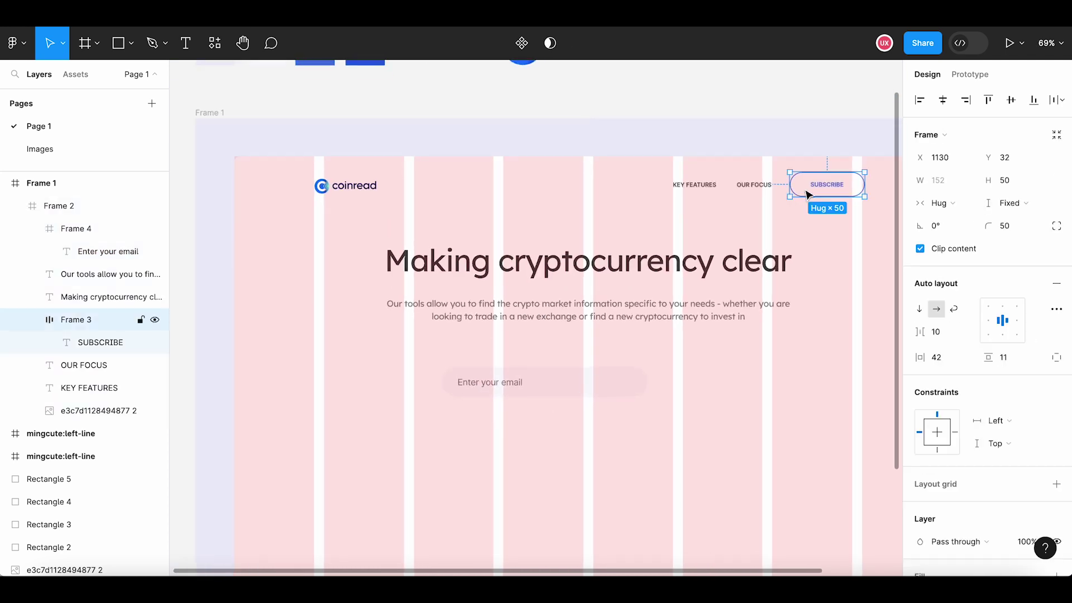
{"action": "key", "text": "ctrl+c"}
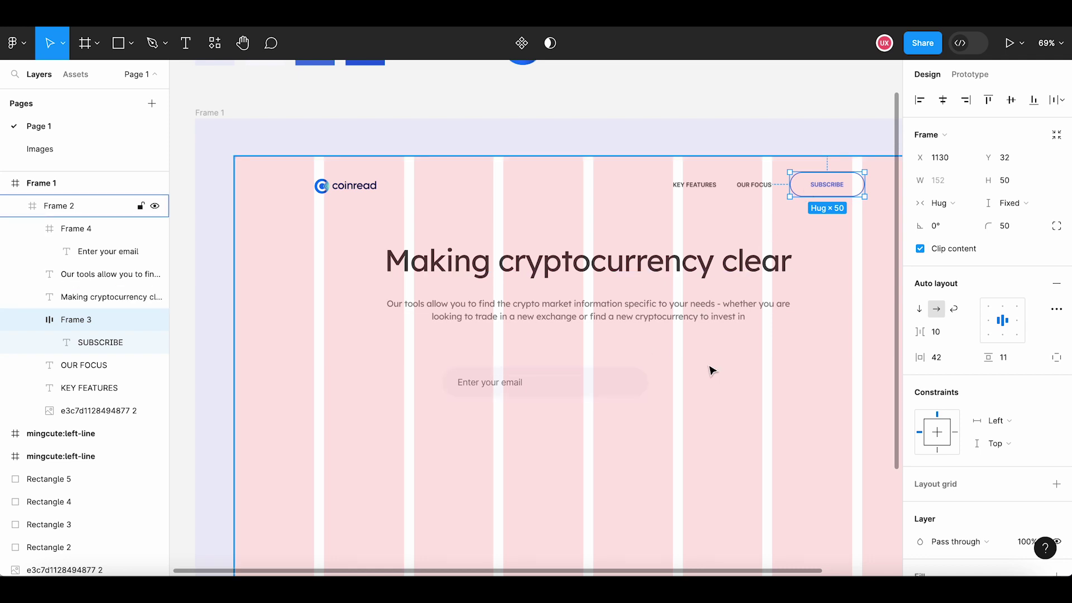
{"action": "key", "text": "Escape"}
{"action": "key", "text": "ctrl+v"}
{"action": "left_click_drag", "start_coordinate": [826, 190], "coordinate": [684, 378]}
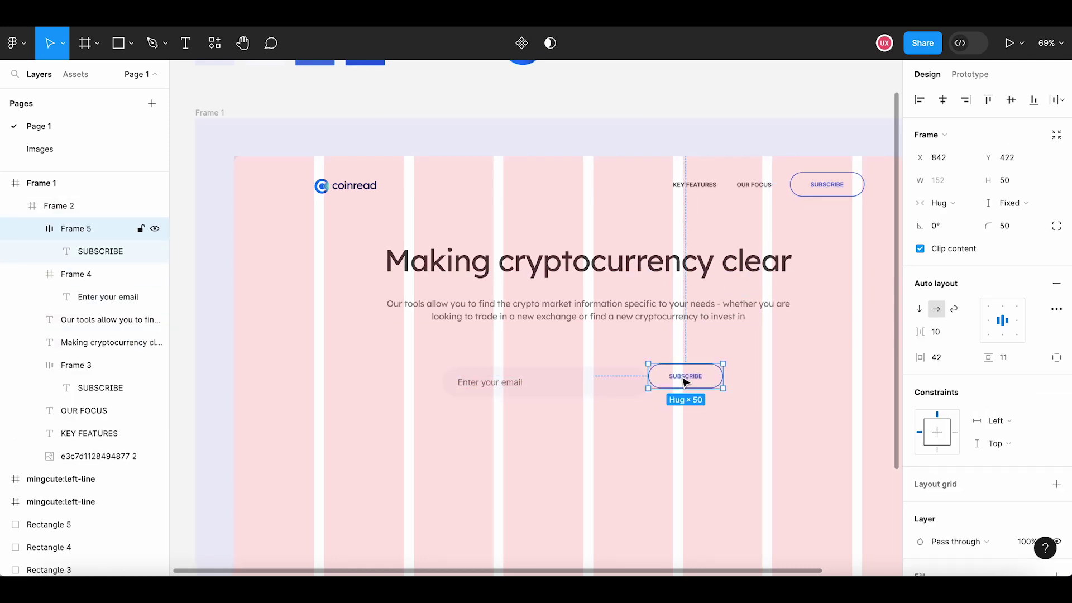
{"action": "key", "text": "shift+Left"}
{"action": "key", "text": "shift+Left"}
{"action": "key", "text": "shift+Left"}
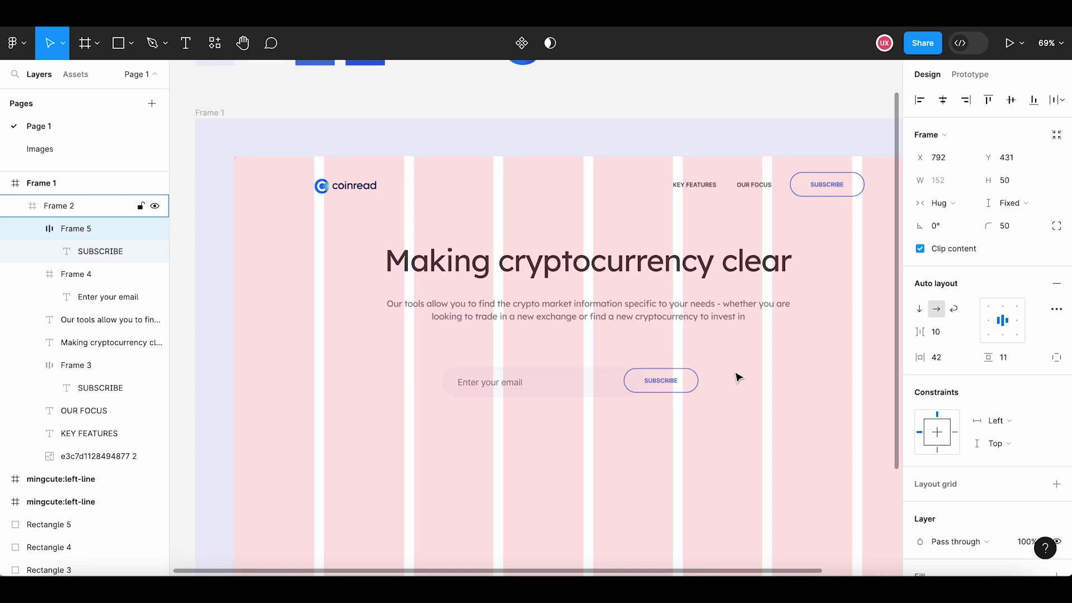
{"action": "key", "text": "shift+Left"}
{"action": "left_click", "coordinate": [736, 400]}
{"action": "scroll", "coordinate": [677, 407], "scroll_direction": "up", "scroll_amount": 5, "text": "ctrl"}
{"action": "left_click", "coordinate": [700, 379]}
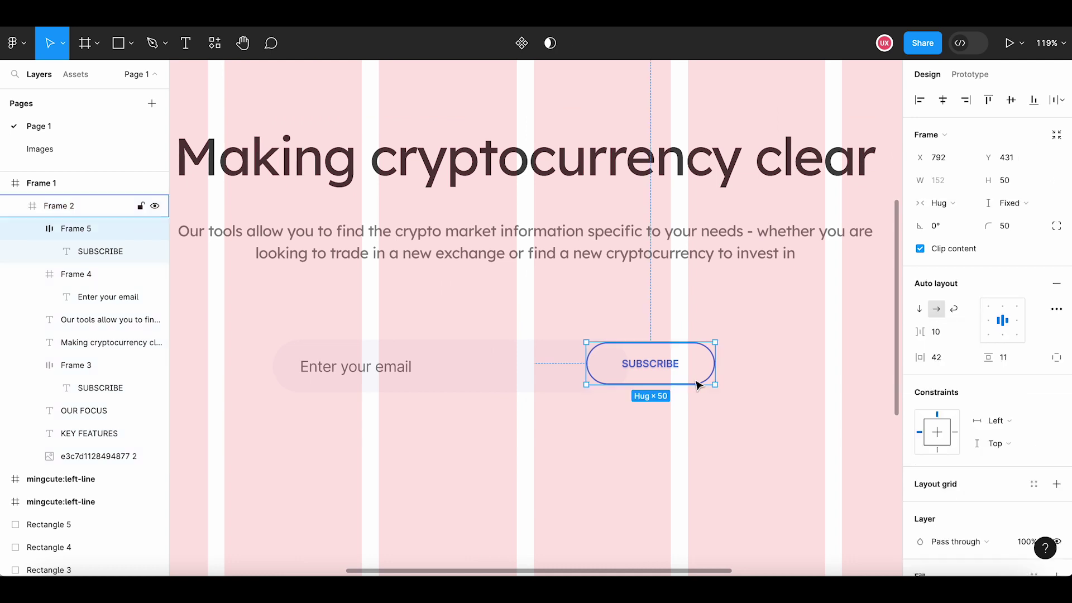
Make the SUBSCRIBE label text white (FFFFFF)
{"action": "double_click", "coordinate": [640, 372]}
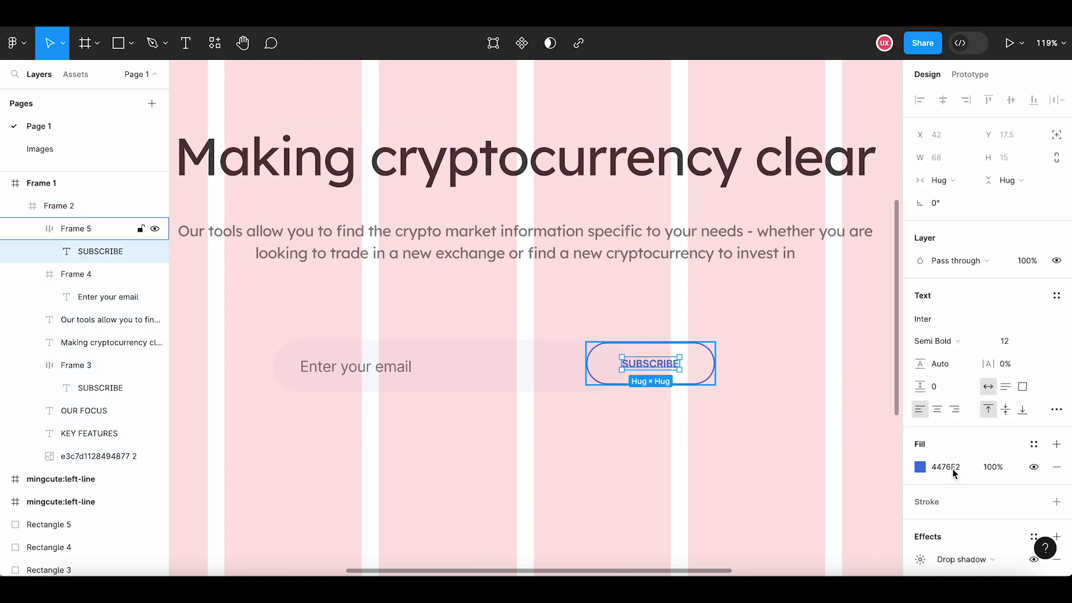
{"action": "left_click", "coordinate": [919, 466]}
{"action": "type", "text": "FFFFFF"}
{"action": "key", "text": "Return"}
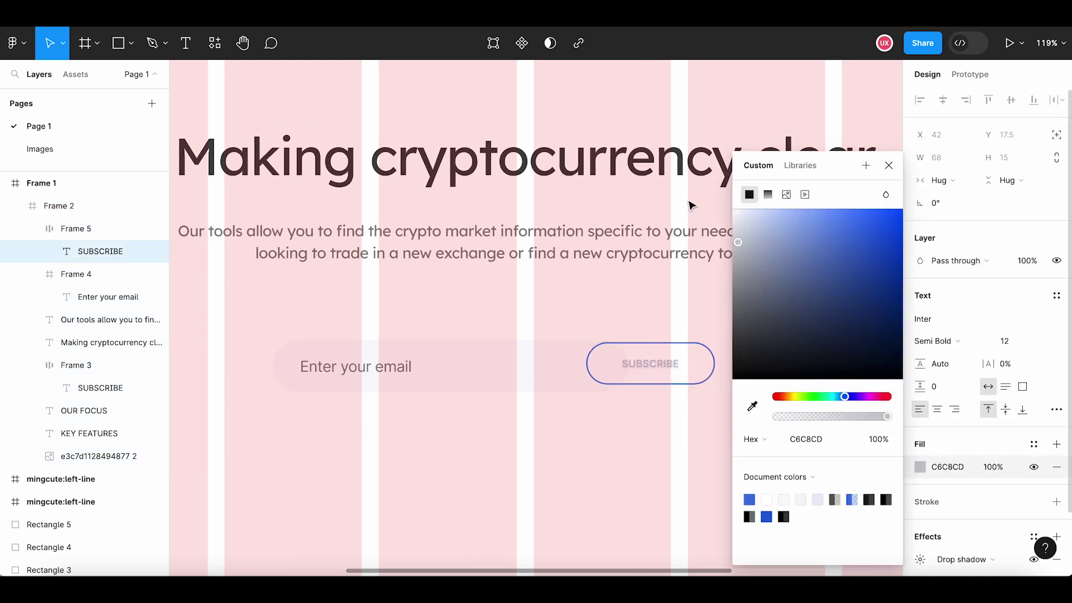
{"action": "left_click", "coordinate": [889, 166]}
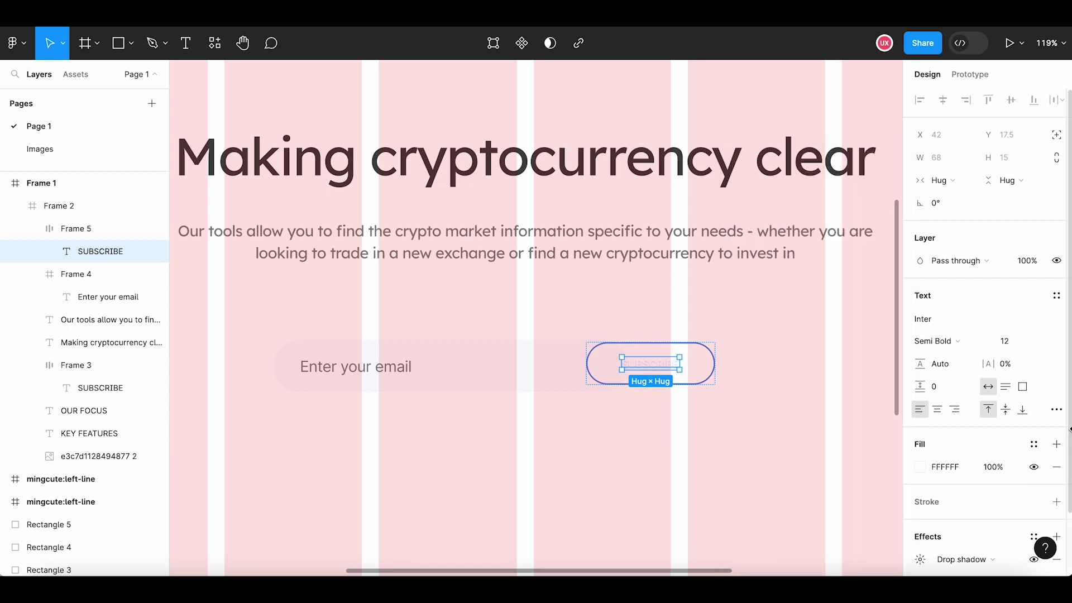
Set the SUBSCRIBE text's drop shadow colour to white FFFFFF
{"action": "scroll", "coordinate": [1060, 519], "scroll_direction": "down", "scroll_amount": 2}
{"action": "left_click", "coordinate": [920, 489]}
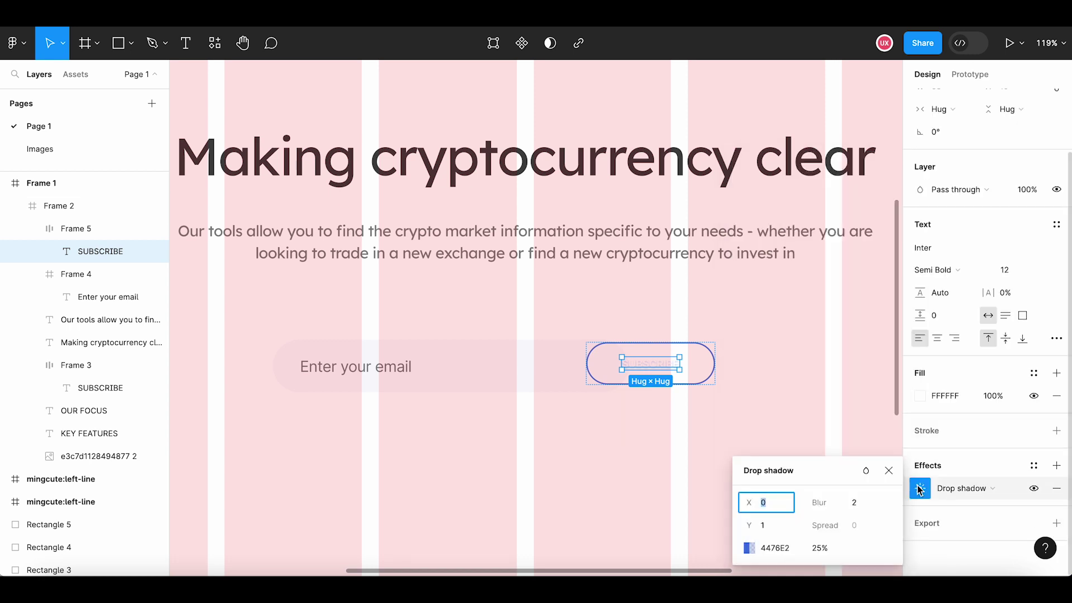
{"action": "left_click", "coordinate": [757, 543]}
{"action": "type", "text": "FFFFFF"}
{"action": "key", "text": "Return"}
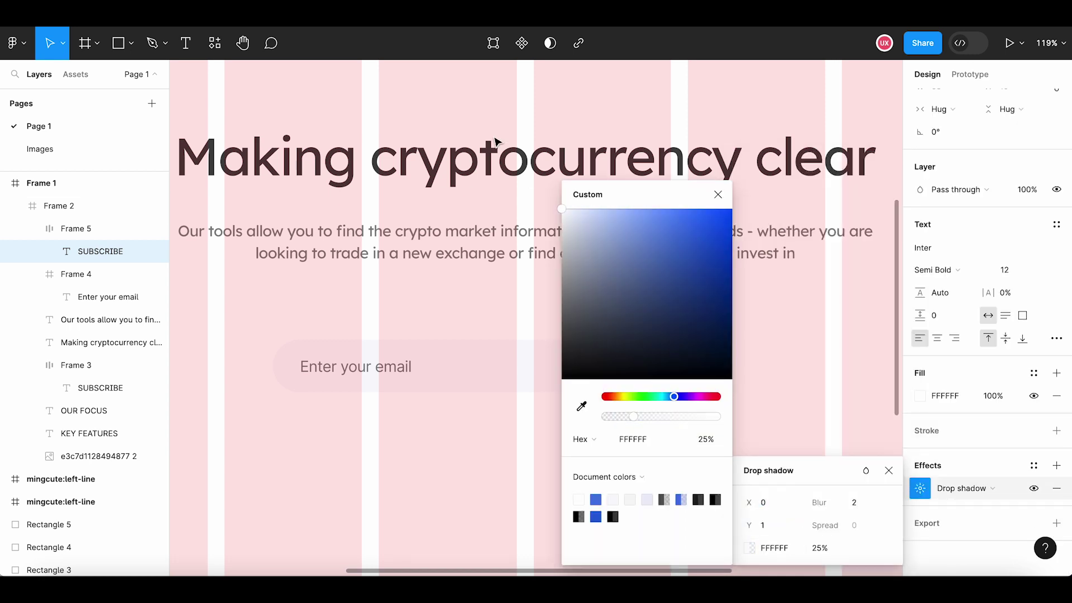
{"action": "left_click", "coordinate": [718, 194]}
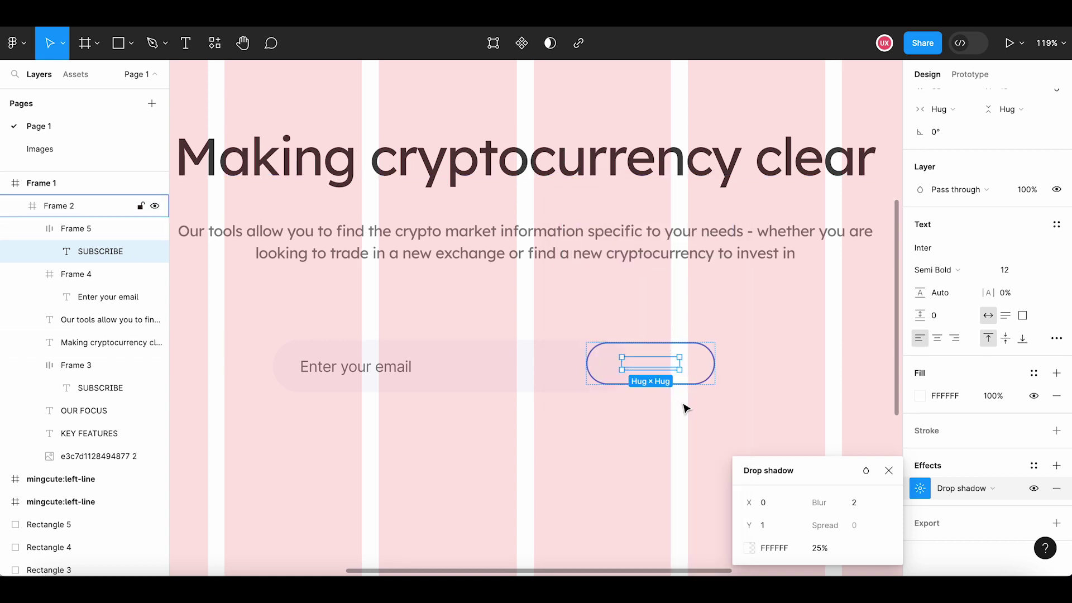
Fill the SUBSCRIBE button with blue 2860DD sampled from the palette swatch
{"action": "left_click", "coordinate": [712, 380]}
{"action": "scroll", "coordinate": [1063, 379], "scroll_direction": "down", "scroll_amount": 3}
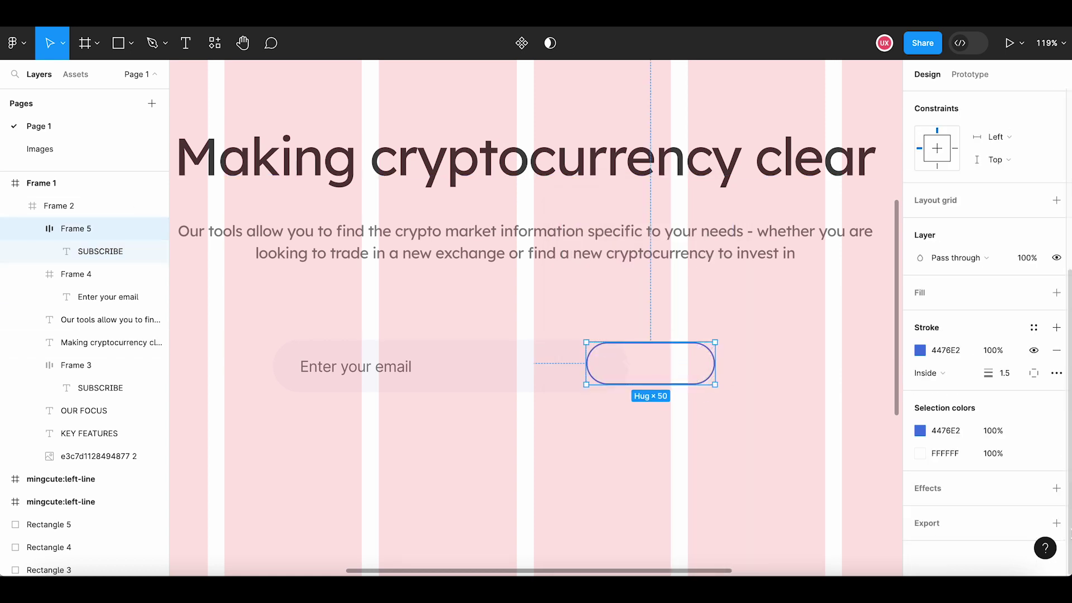
{"action": "left_click", "coordinate": [1056, 293]}
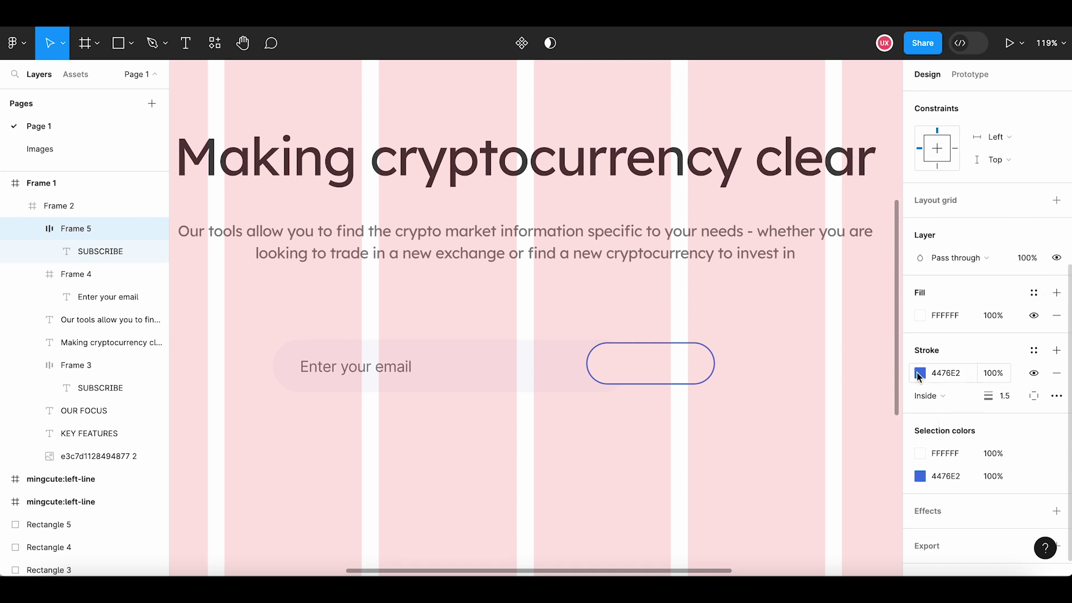
{"action": "left_click", "coordinate": [1057, 373]}
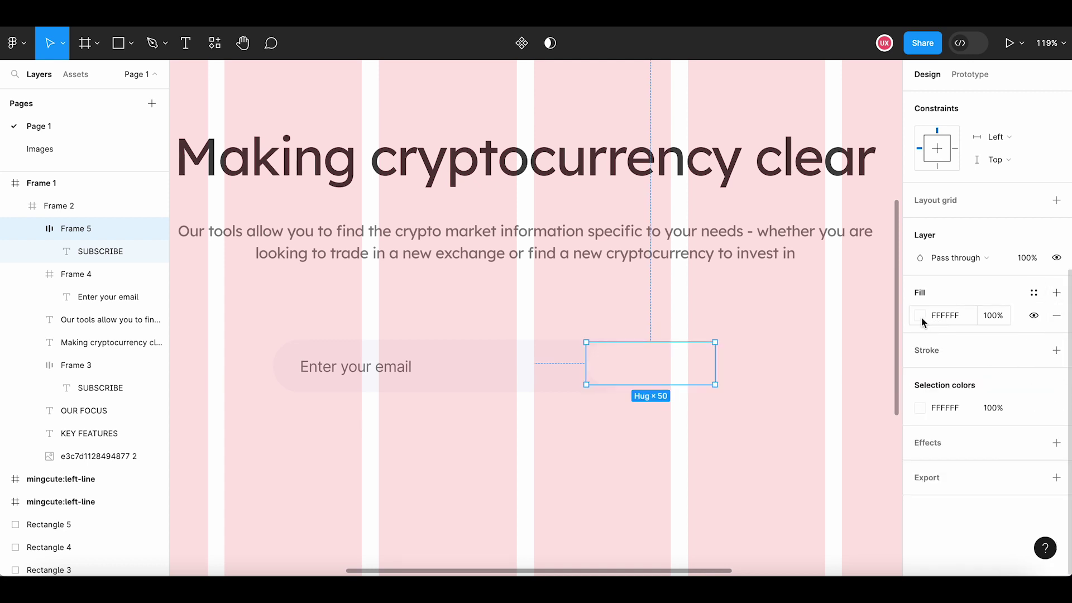
{"action": "key", "text": "ctrl+z"}
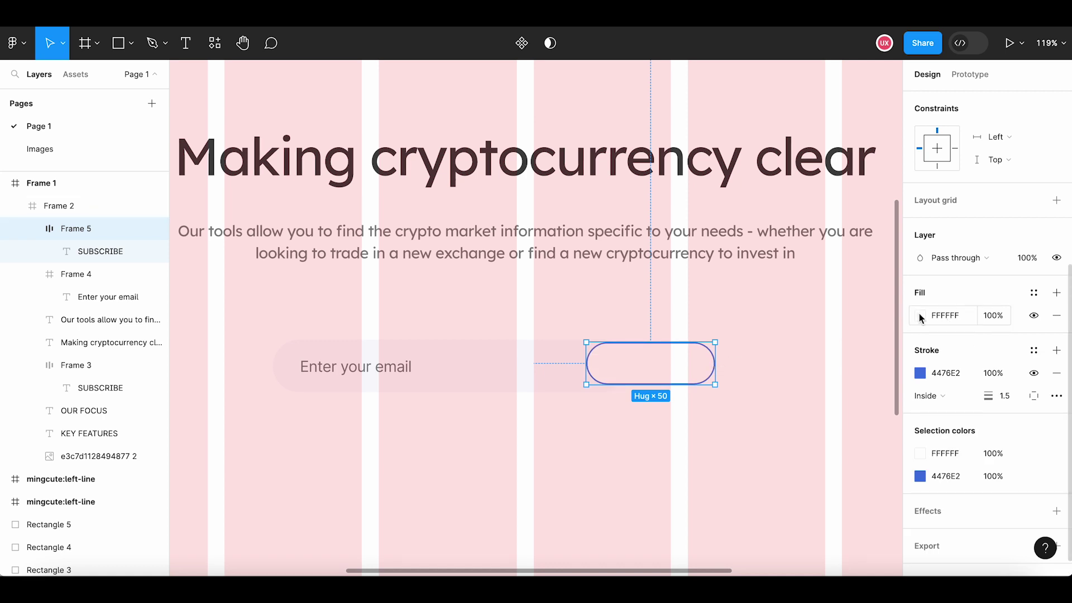
{"action": "left_click", "coordinate": [919, 316]}
{"action": "left_click", "coordinate": [752, 406]}
{"action": "scroll", "coordinate": [591, 409], "scroll_direction": "down", "scroll_amount": 5, "text": "ctrl"}
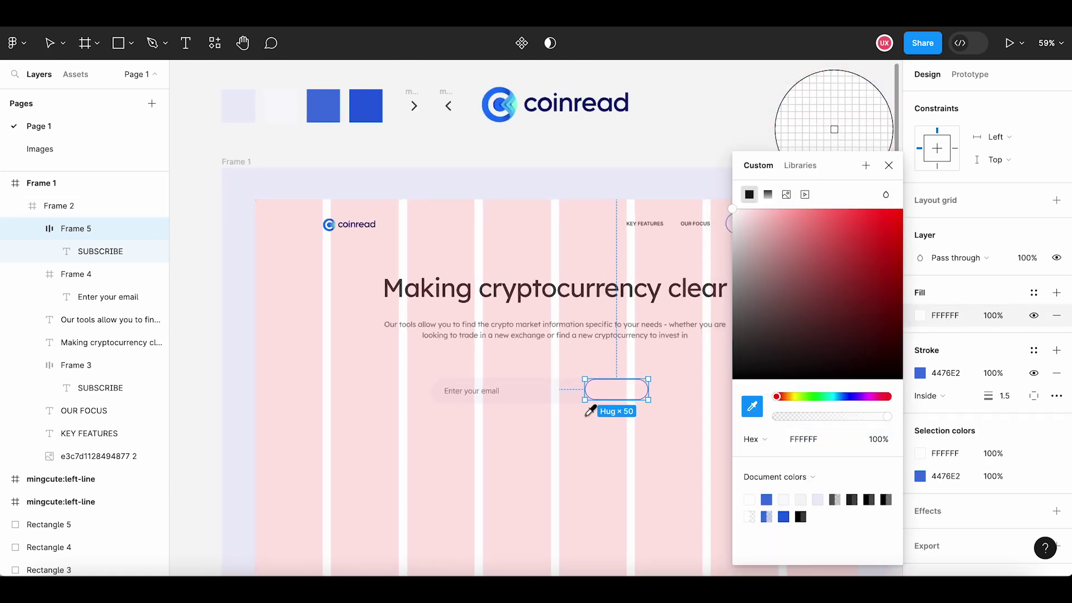
{"action": "left_click", "coordinate": [377, 113]}
{"action": "scroll", "coordinate": [614, 391], "scroll_direction": "up", "scroll_amount": 3, "text": "ctrl"}
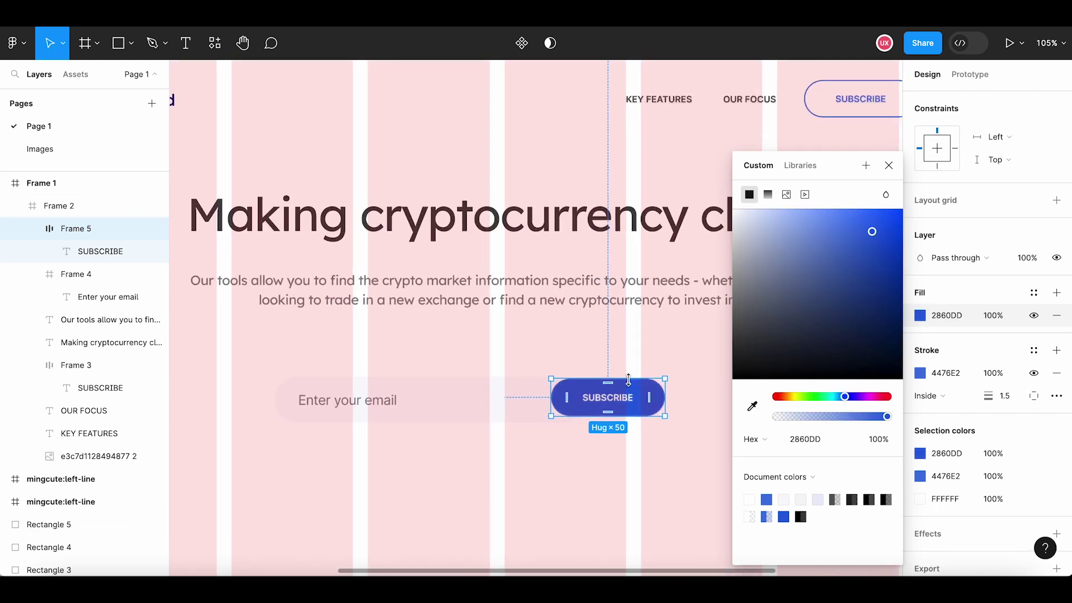
{"action": "scroll", "coordinate": [614, 391], "scroll_direction": "up", "scroll_amount": 2, "text": "ctrl"}
Remove the button's outline and bring the whole hero section into view
{"action": "left_click", "coordinate": [1056, 373]}
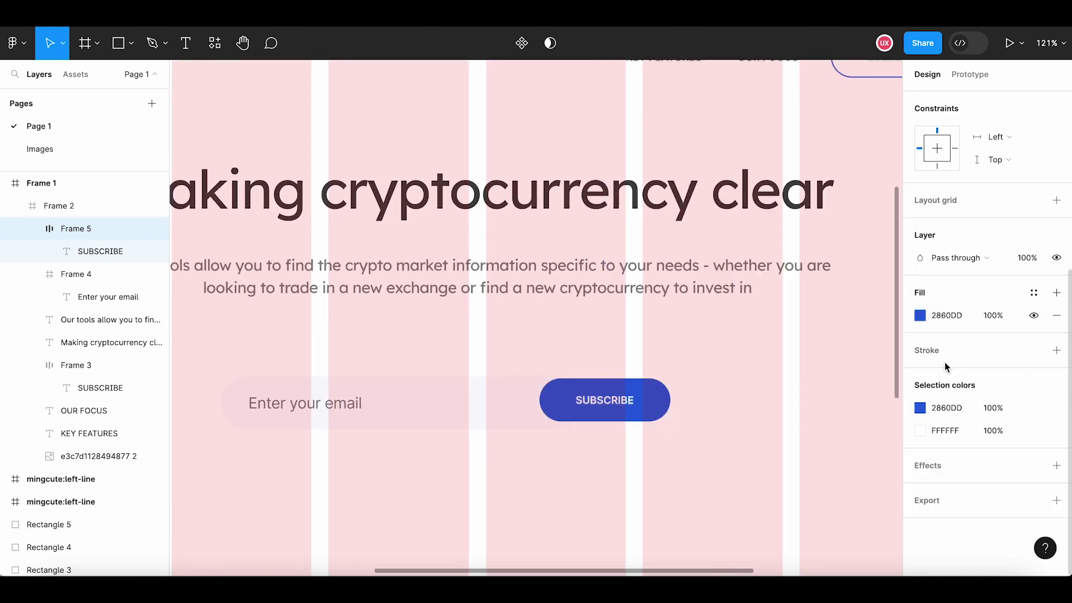
{"action": "left_click", "coordinate": [755, 371]}
{"action": "scroll", "coordinate": [628, 419], "scroll_direction": "up", "scroll_amount": 2, "text": "ctrl"}
{"action": "scroll", "coordinate": [628, 418], "scroll_direction": "up", "scroll_amount": 2, "text": "ctrl"}
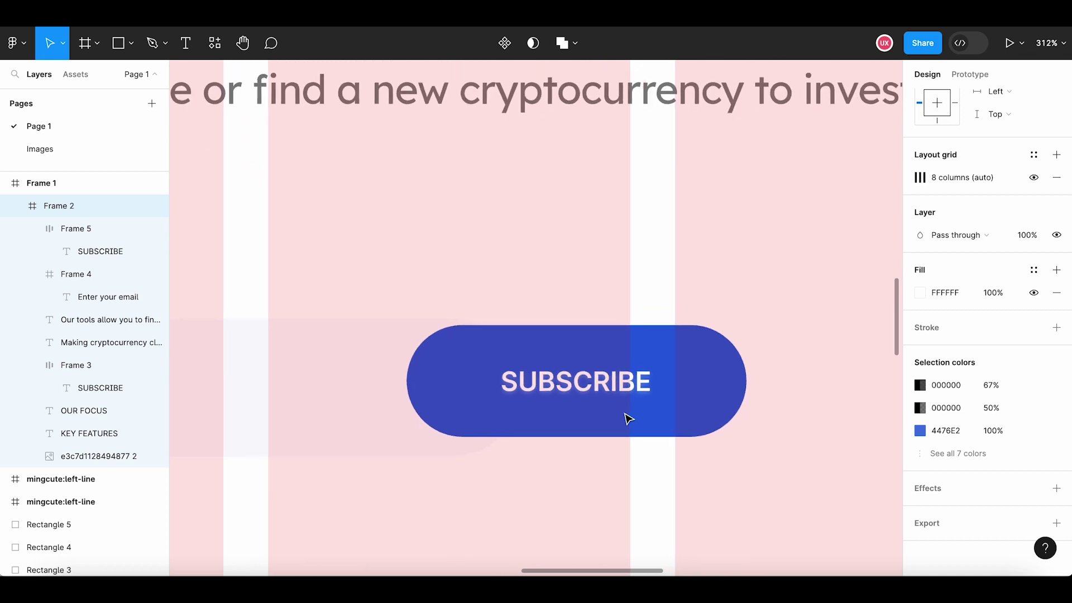
{"action": "scroll", "coordinate": [628, 419], "scroll_direction": "up", "scroll_amount": 2, "text": "ctrl"}
{"action": "double_click", "coordinate": [562, 378]}
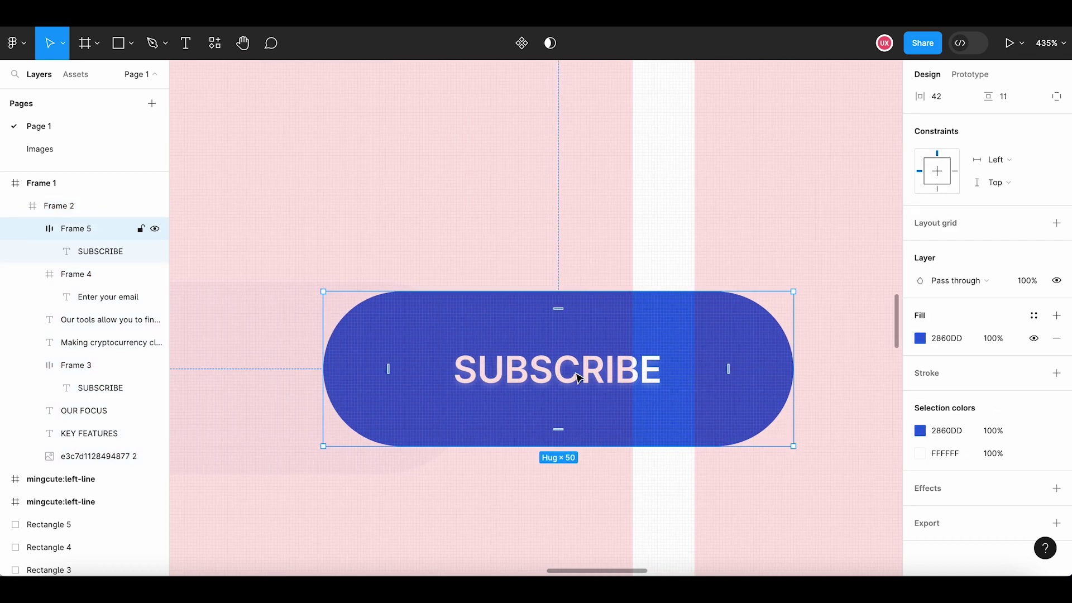
{"action": "double_click", "coordinate": [577, 378]}
{"action": "left_click", "coordinate": [847, 365]}
{"action": "scroll", "coordinate": [847, 365], "scroll_direction": "down", "scroll_amount": 2, "text": "ctrl"}
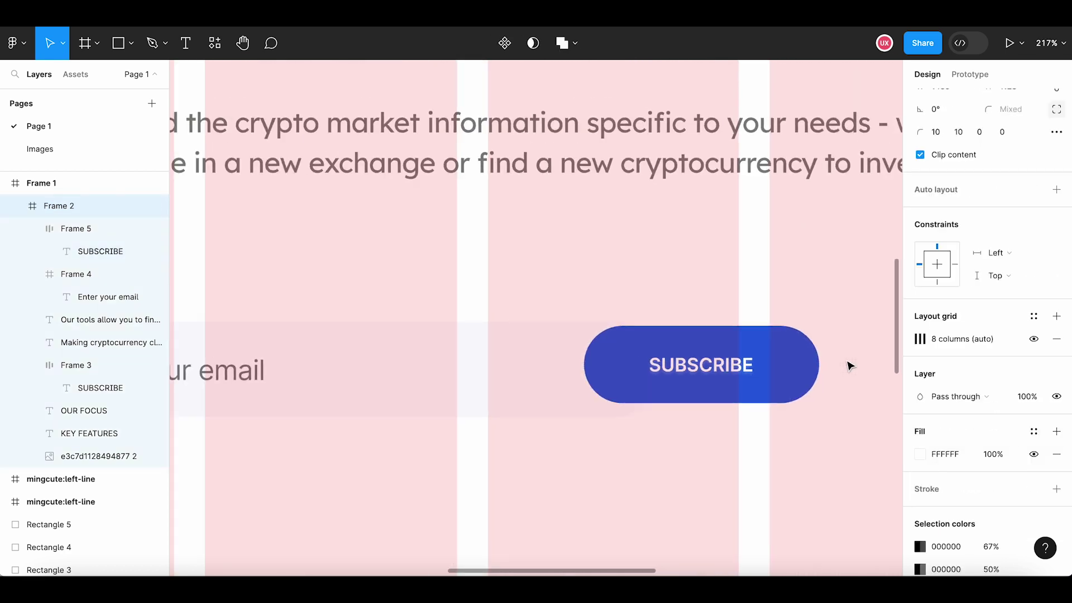
{"action": "scroll", "coordinate": [846, 365], "scroll_direction": "down", "scroll_amount": 2, "text": "ctrl"}
{"action": "scroll", "coordinate": [849, 366], "scroll_direction": "down", "scroll_amount": 1, "text": "ctrl"}
{"action": "scroll", "coordinate": [848, 366], "scroll_direction": "down", "scroll_amount": 2, "text": "ctrl"}
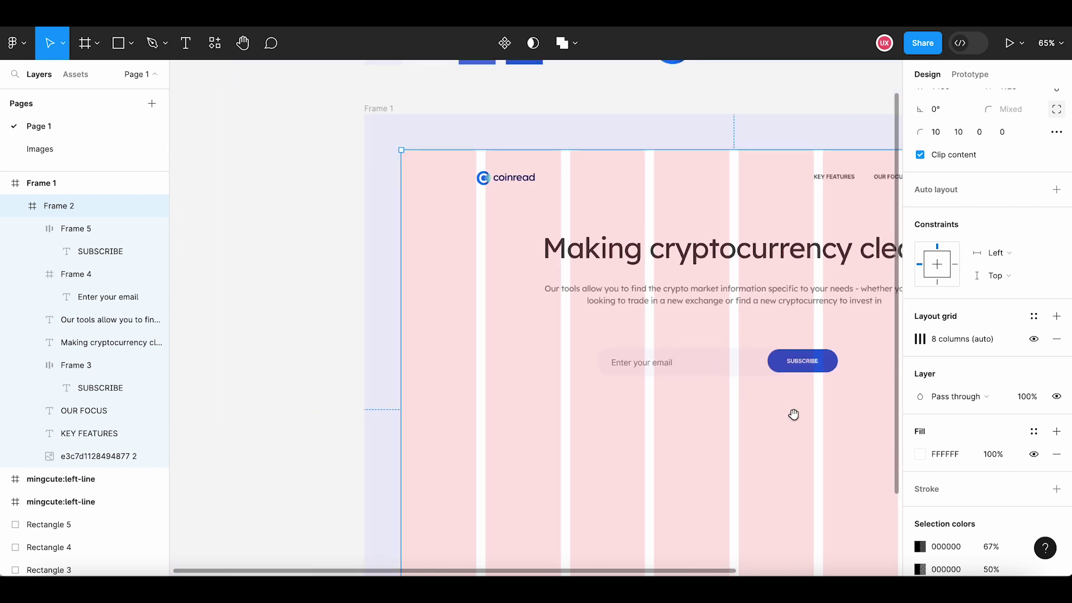
{"action": "left_click_drag", "start_coordinate": [793, 414], "coordinate": [567, 414]}
{"action": "scroll", "coordinate": [530, 398], "scroll_direction": "down", "scroll_amount": 1, "text": "ctrl"}
Resize the email field to 361×50 by dragging its edges
{"action": "left_click", "coordinate": [462, 376]}
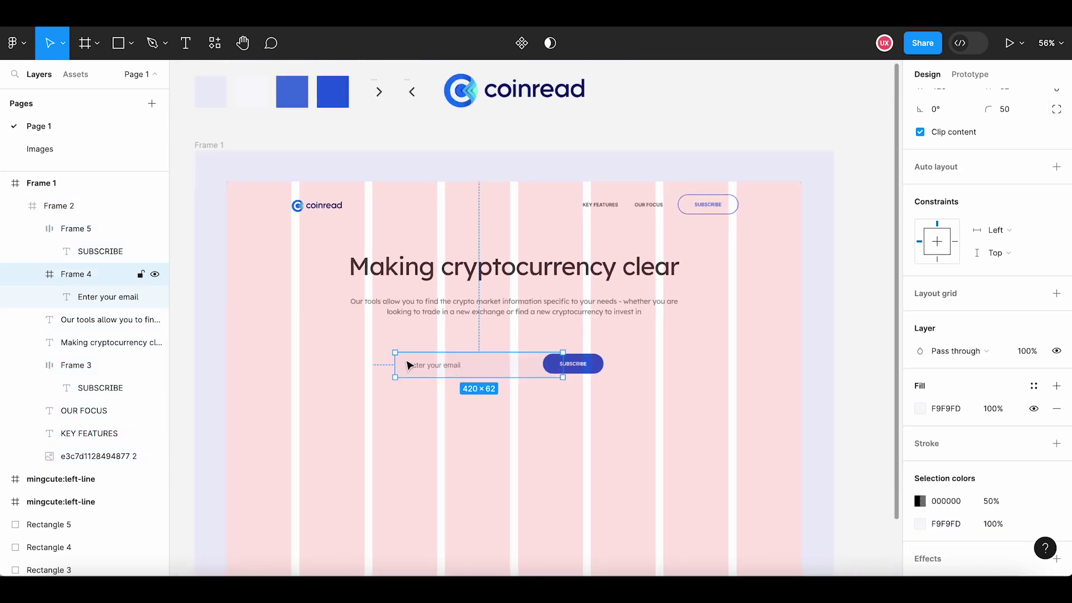
{"action": "left_click_drag", "start_coordinate": [393, 360], "coordinate": [419, 360]}
{"action": "scroll", "coordinate": [476, 373], "scroll_direction": "up", "scroll_amount": 5}
{"action": "scroll", "coordinate": [480, 374], "scroll_direction": "up", "scroll_amount": 1}
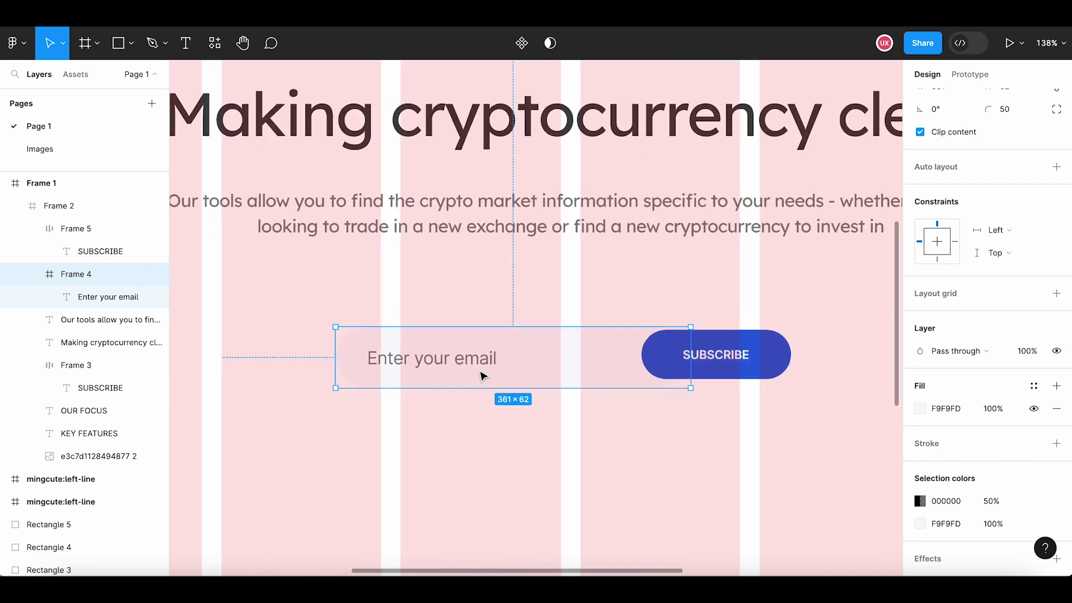
{"action": "left_click", "coordinate": [774, 363]}
{"action": "left_click", "coordinate": [548, 374]}
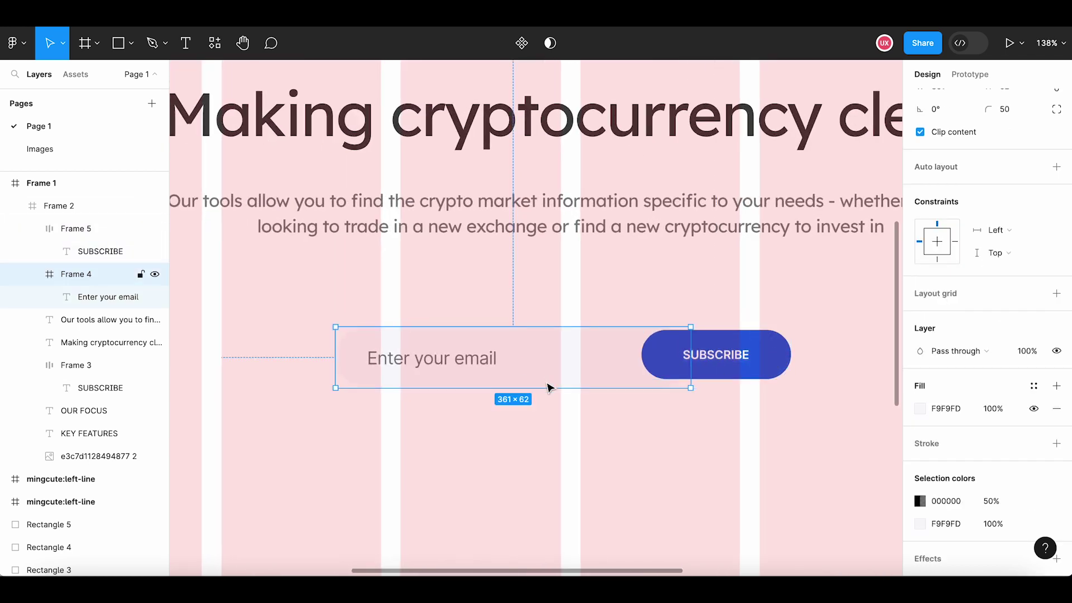
{"action": "left_click_drag", "start_coordinate": [546, 386], "coordinate": [547, 378]}
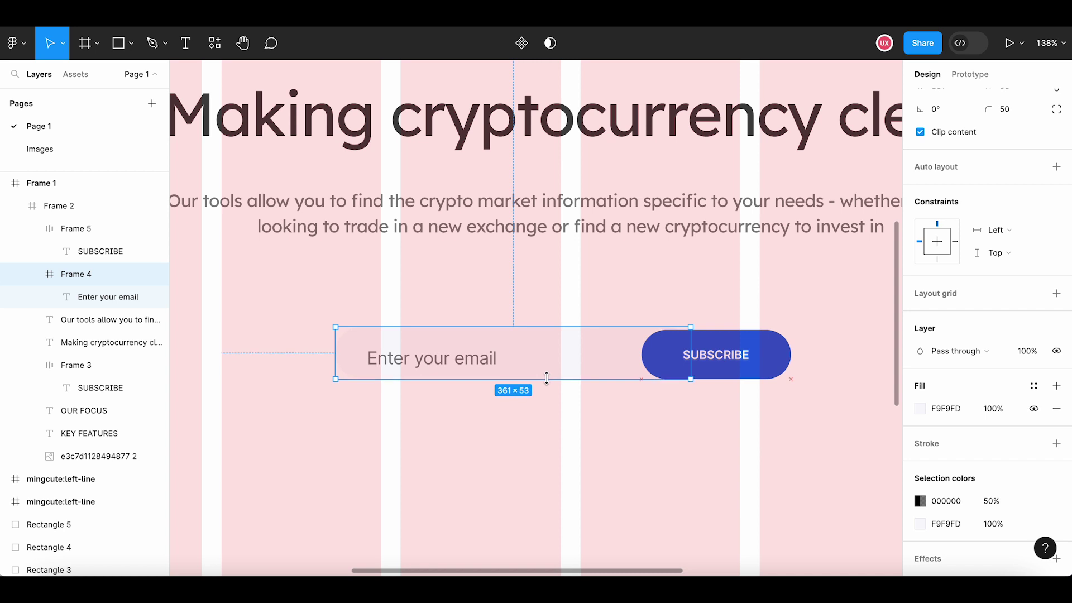
{"action": "left_click_drag", "start_coordinate": [541, 325], "coordinate": [541, 334]}
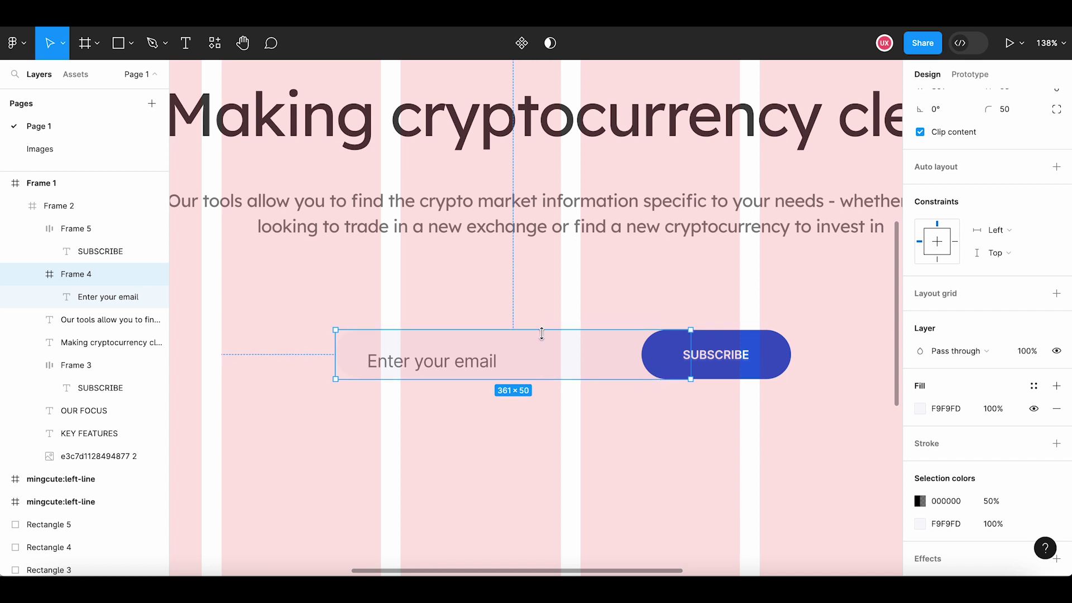
Centre the 'Enter your email' placeholder vertically in the field
{"action": "left_click", "coordinate": [533, 433]}
{"action": "left_click", "coordinate": [435, 354]}
{"action": "double_click", "coordinate": [446, 364]}
{"action": "key", "text": "Up"}
{"action": "key", "text": "Up"}
{"action": "key", "text": "Up"}
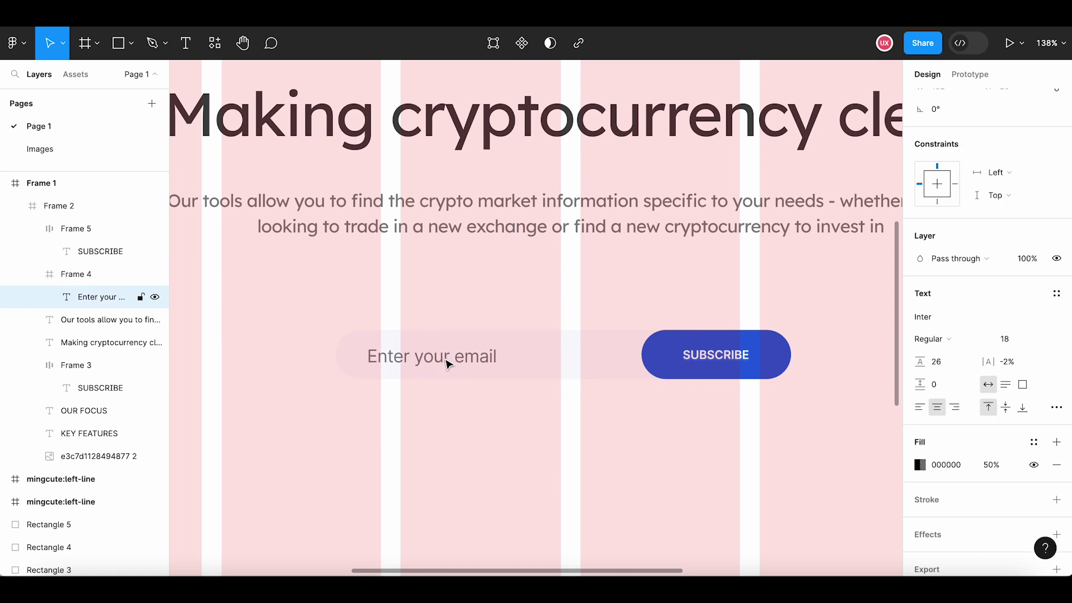
Lower the placeholder text's opacity to 40%
{"action": "left_click", "coordinate": [481, 398]}
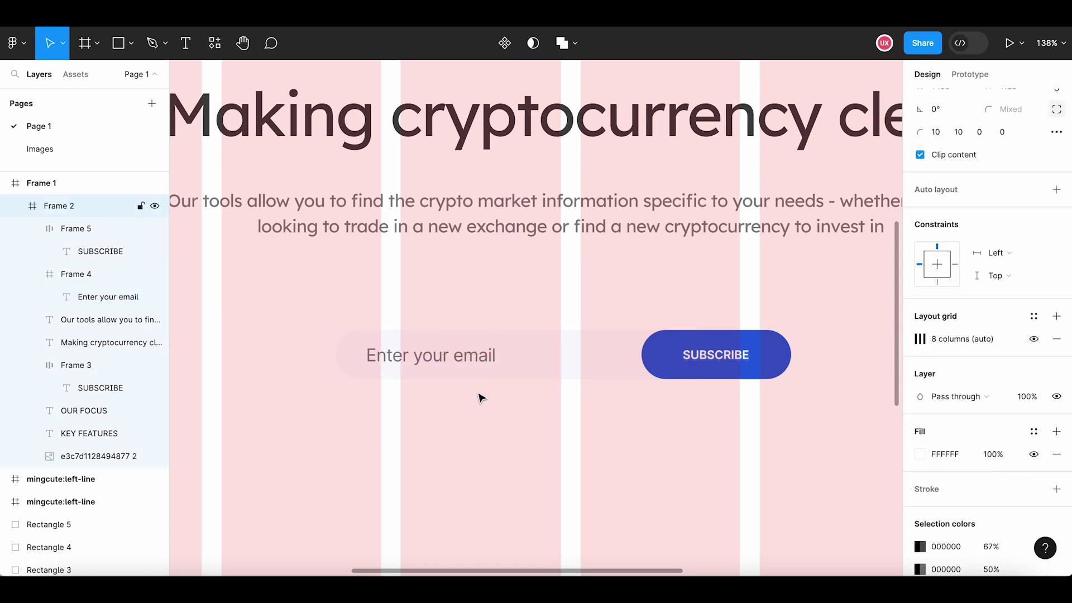
{"action": "left_click", "coordinate": [462, 361]}
{"action": "double_click", "coordinate": [462, 359]}
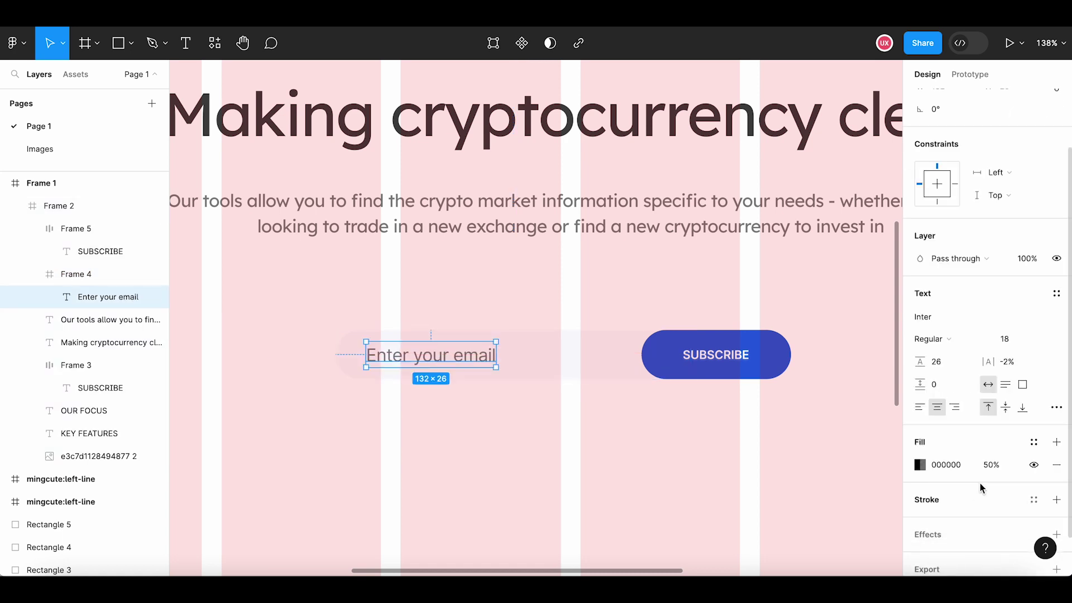
{"action": "left_click", "coordinate": [996, 464]}
{"action": "type", "text": "40"}
{"action": "key", "text": "Return"}
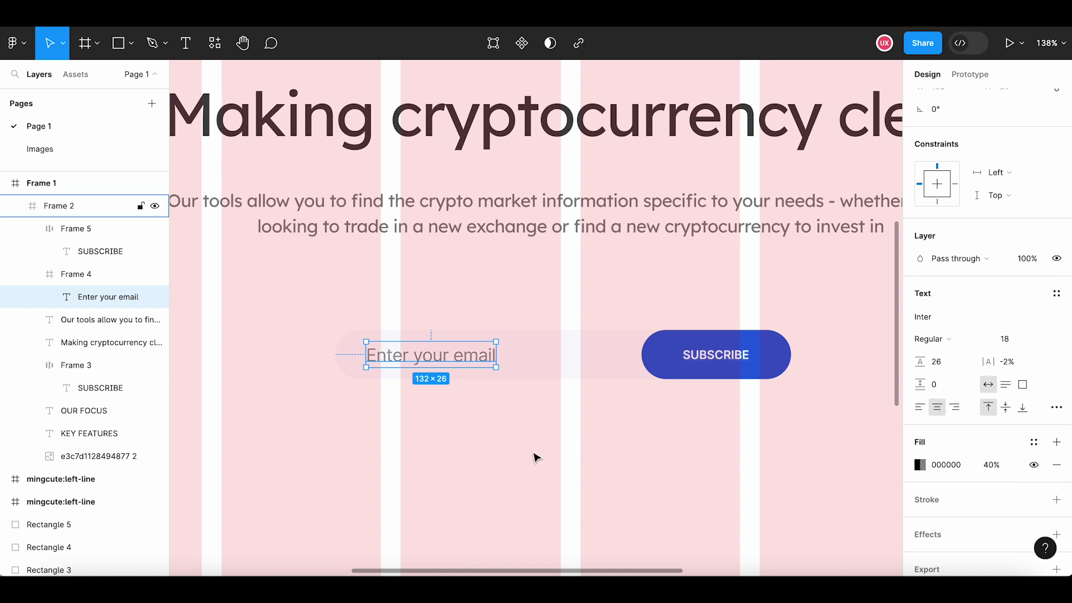
{"action": "left_click", "coordinate": [533, 458]}
{"action": "scroll", "coordinate": [534, 458], "scroll_direction": "down", "scroll_amount": 3}
{"action": "scroll", "coordinate": [535, 458], "scroll_direction": "down", "scroll_amount": 3}
Move the email field and SUBSCRIBE button together up to Y 434
{"action": "scroll", "coordinate": [545, 463], "scroll_direction": "down", "scroll_amount": 2}
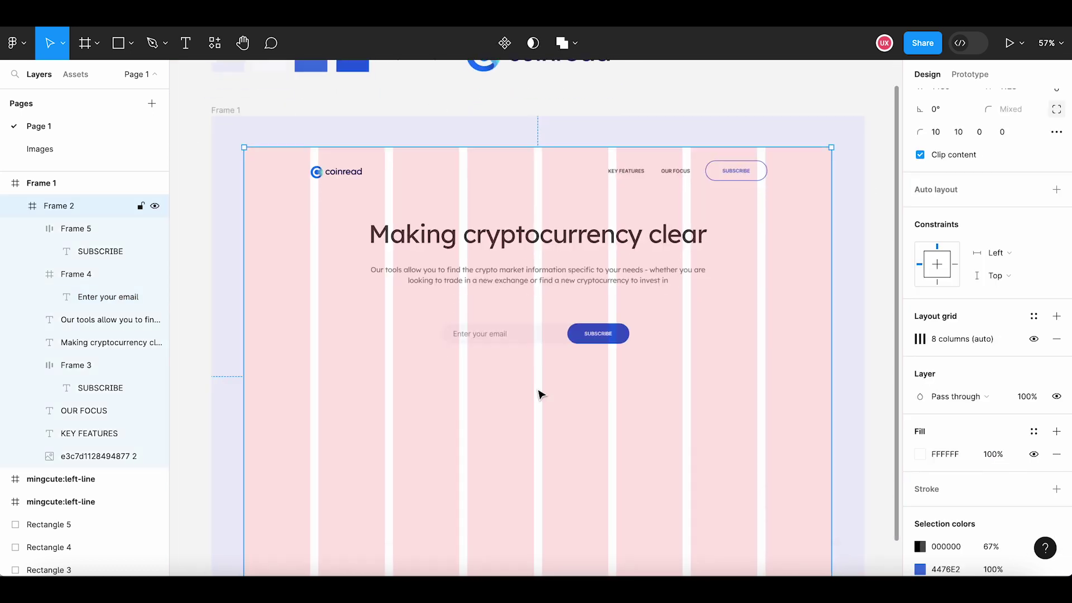
{"action": "left_click", "coordinate": [509, 339]}
{"action": "left_click", "coordinate": [600, 335], "text": "shift"}
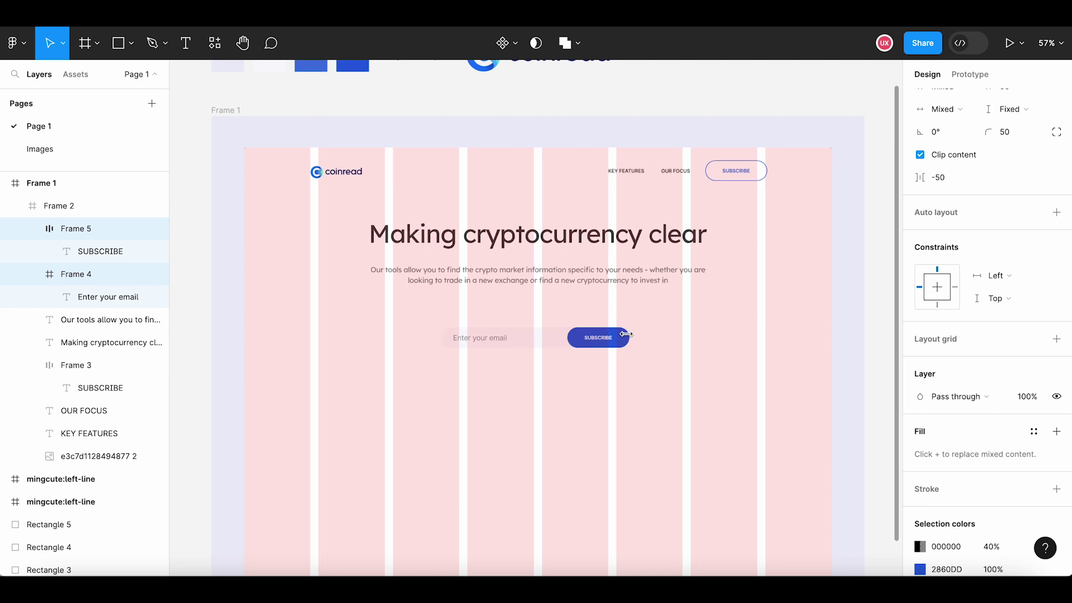
{"action": "left_click_drag", "start_coordinate": [554, 338], "coordinate": [558, 339]}
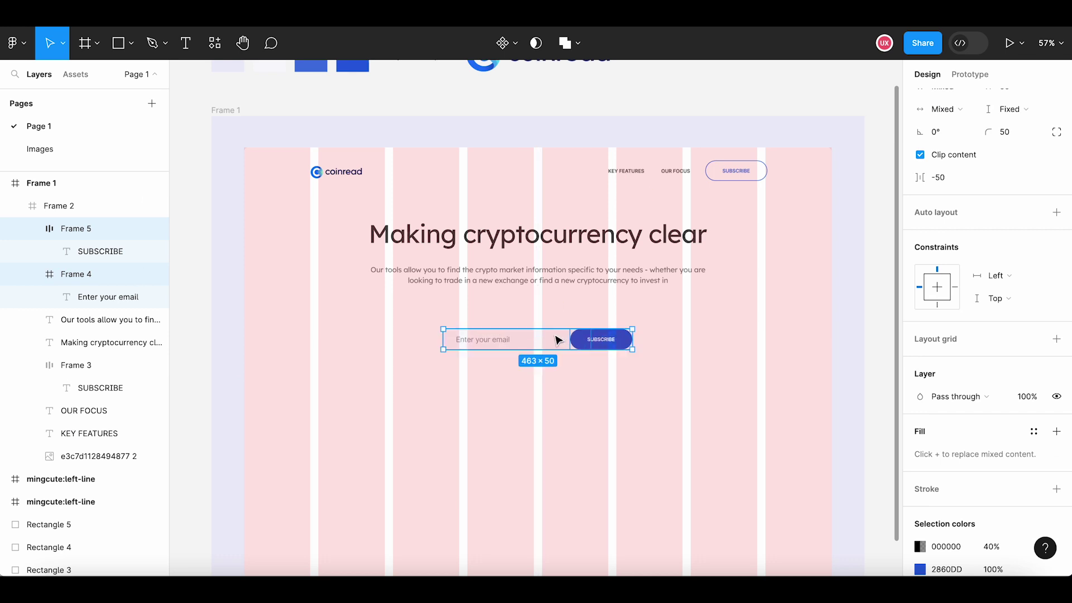
{"action": "left_click", "coordinate": [555, 380]}
{"action": "left_click", "coordinate": [529, 346]}
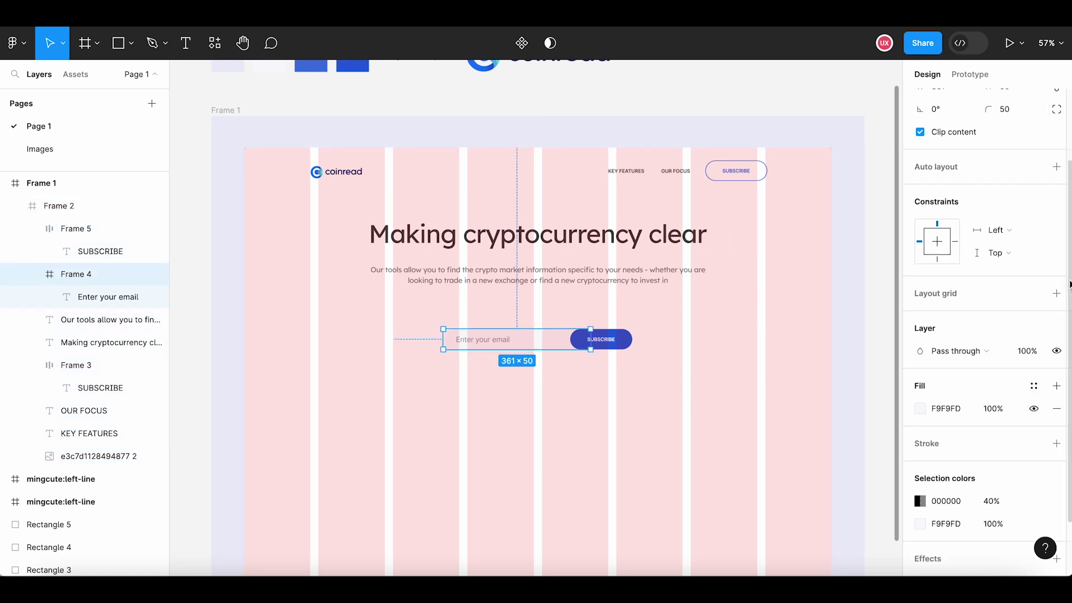
{"action": "scroll", "coordinate": [1066, 284], "scroll_direction": "up", "scroll_amount": 3}
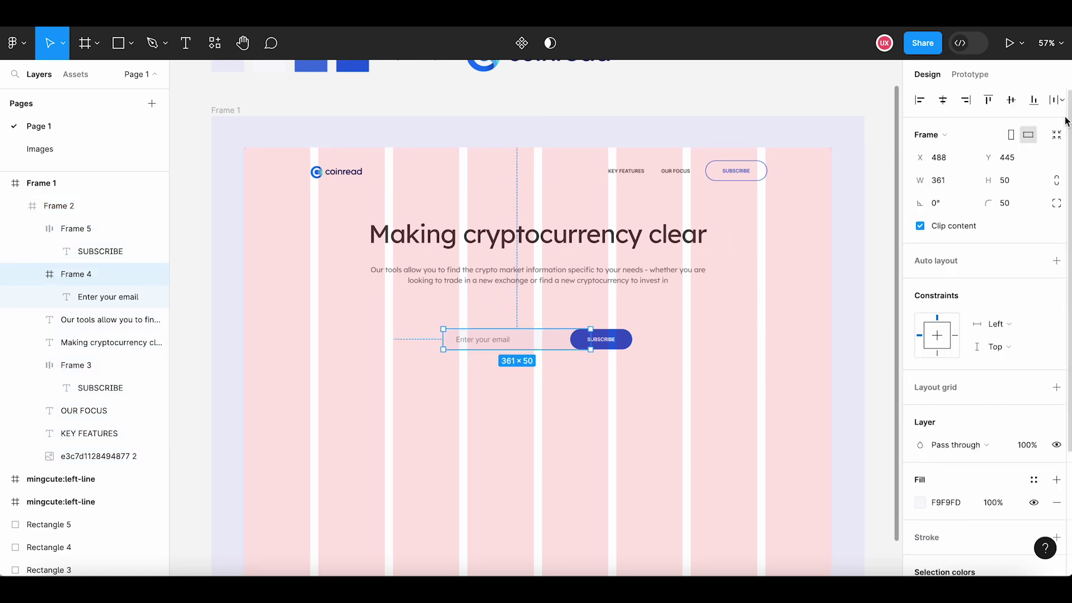
{"action": "left_click", "coordinate": [614, 347], "text": "shift"}
{"action": "key", "text": "shift+Up"}
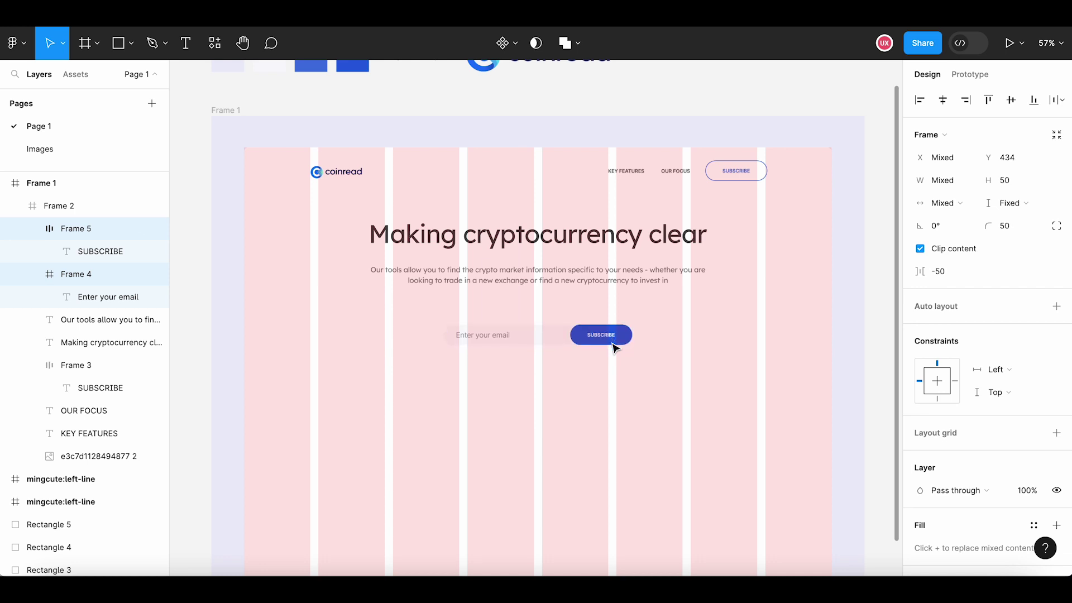
{"action": "left_click", "coordinate": [564, 375]}
{"action": "scroll", "coordinate": [563, 368], "scroll_direction": "up", "scroll_amount": 5}
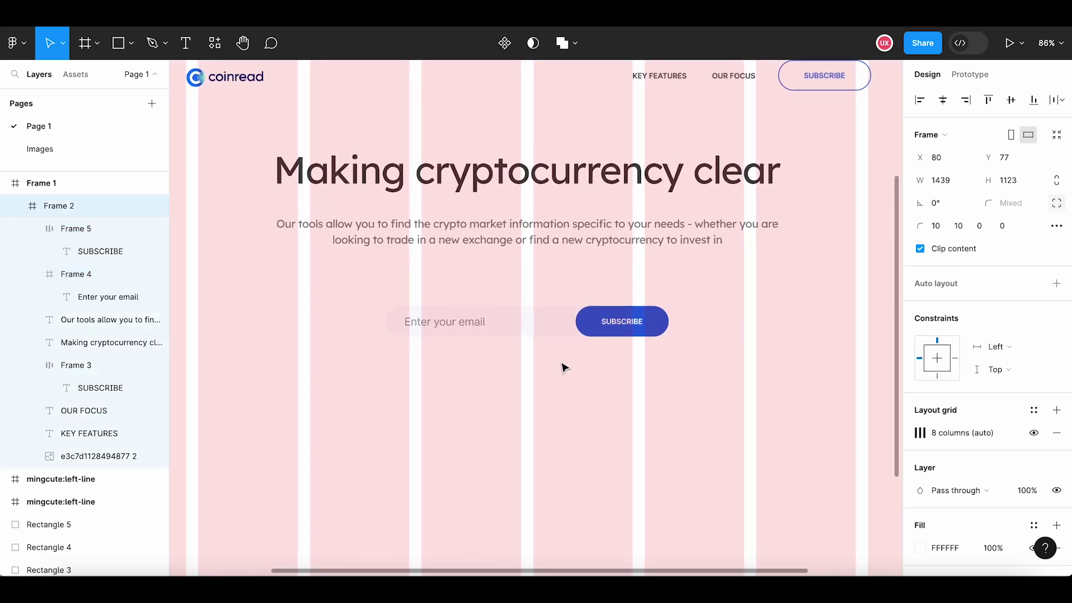
{"action": "left_click", "coordinate": [186, 44]}
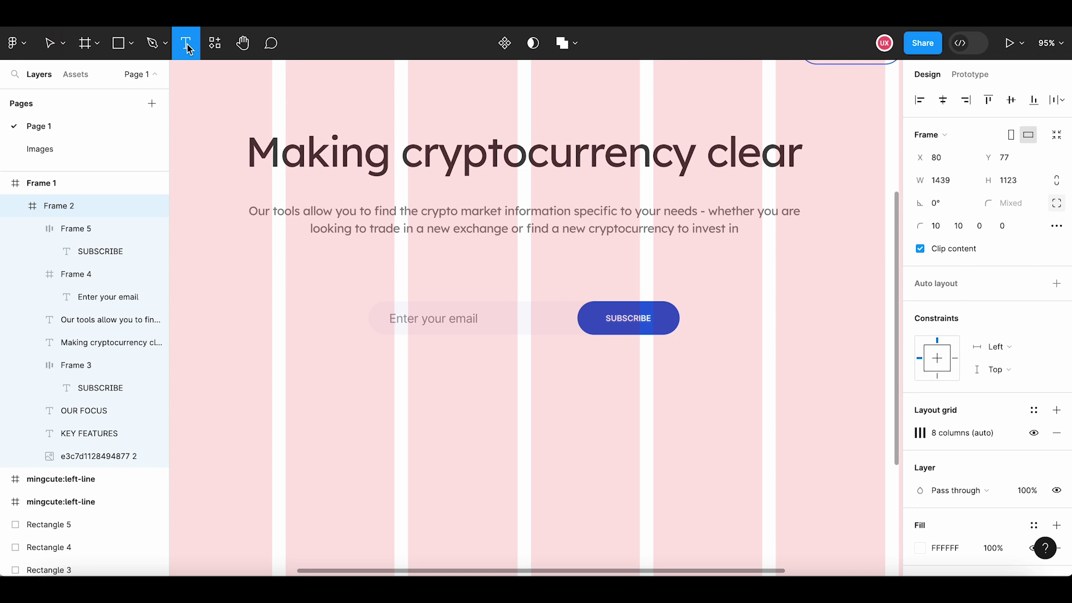
Add 'SUBSCRIBE TO GET EARLY ACCESS' centred above the email field at font size 12
{"action": "left_click", "coordinate": [431, 280]}
{"action": "type", "text": "Su"}
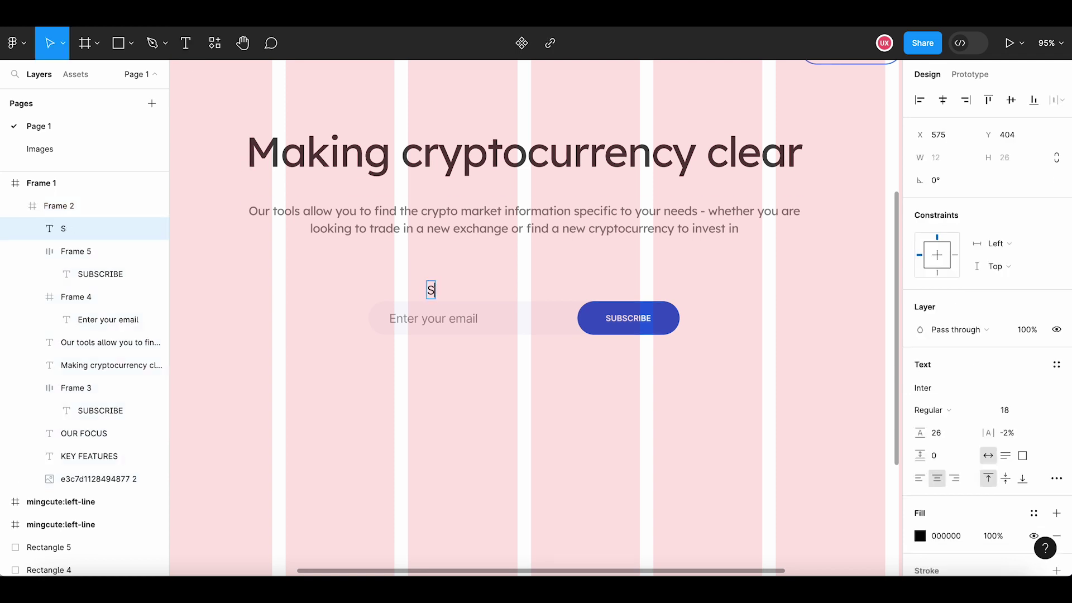
{"action": "key", "text": "BackSpace"}
{"action": "type", "text": "SUBSCRI"}
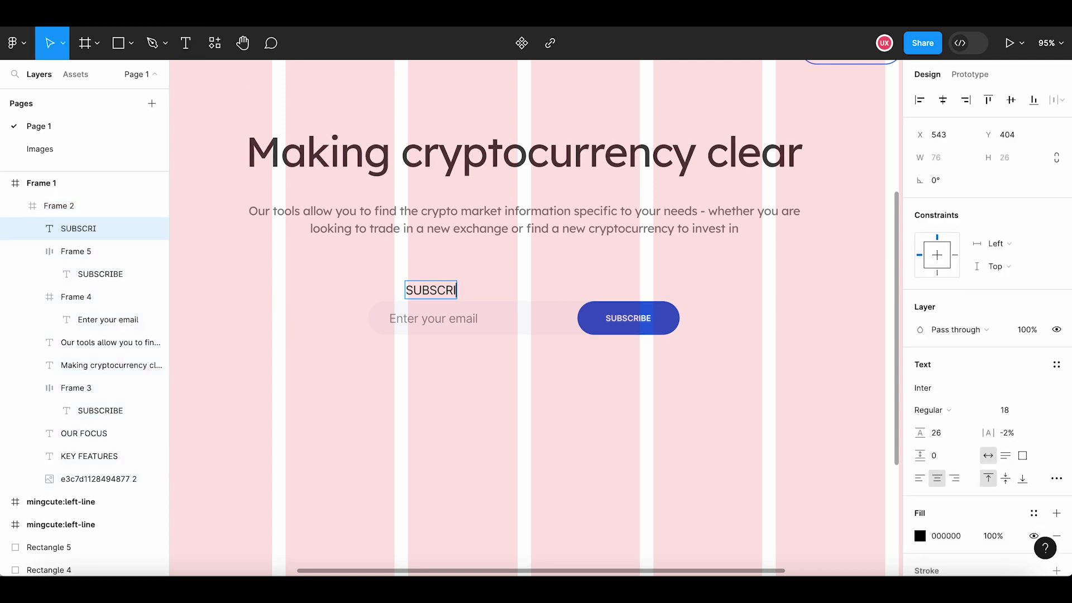
{"action": "type", "text": "BE TO GET "}
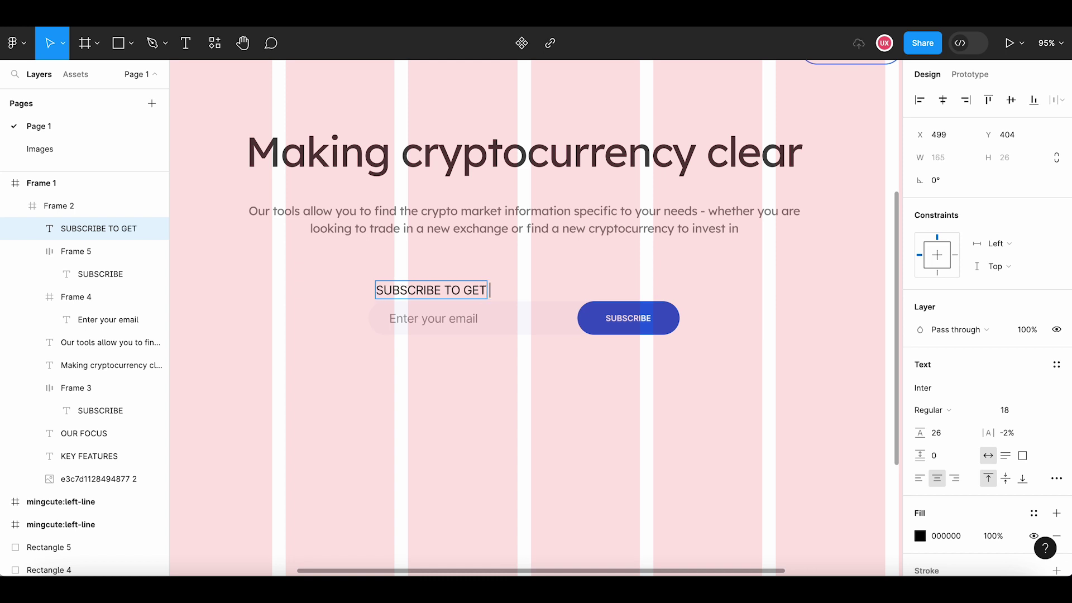
{"action": "type", "text": "EARLY ACCESS"}
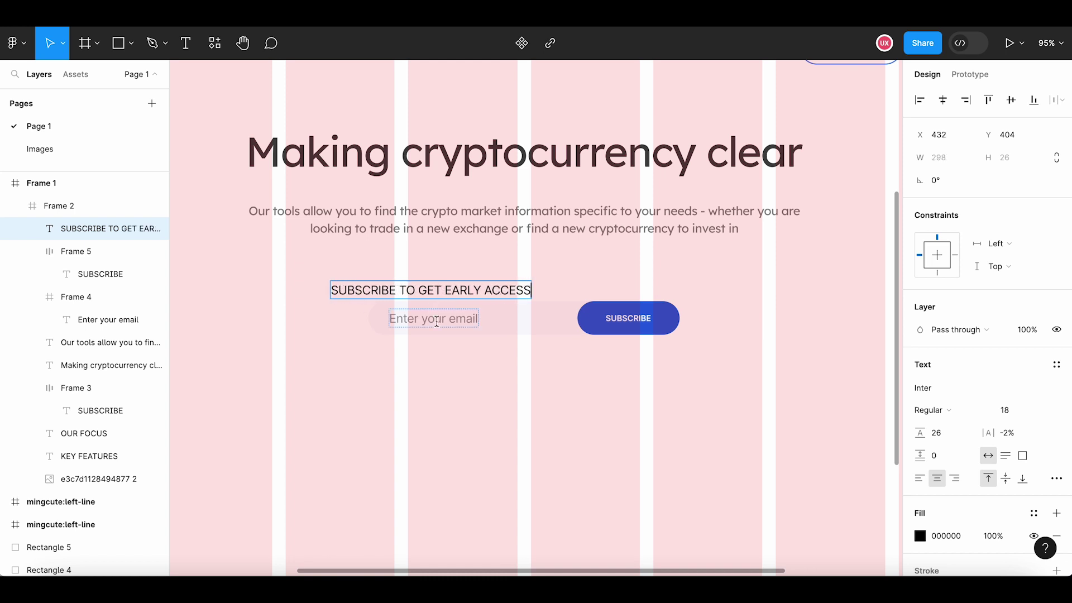
{"action": "key", "text": "Escape"}
{"action": "mouse_move", "coordinate": [438, 290]}
{"action": "left_mouse_down"}
{"action": "mouse_move", "coordinate": [544, 283]}
{"action": "mouse_move", "coordinate": [531, 280]}
{"action": "left_mouse_up"}
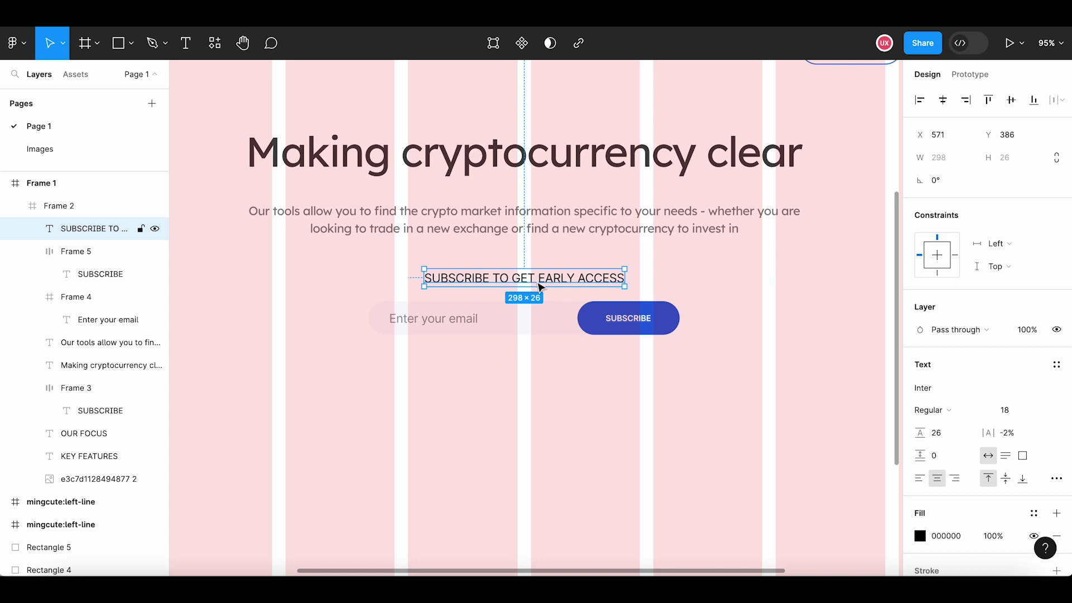
{"action": "left_click", "coordinate": [1018, 411]}
{"action": "type", "text": "12"}
{"action": "key", "text": "Return"}
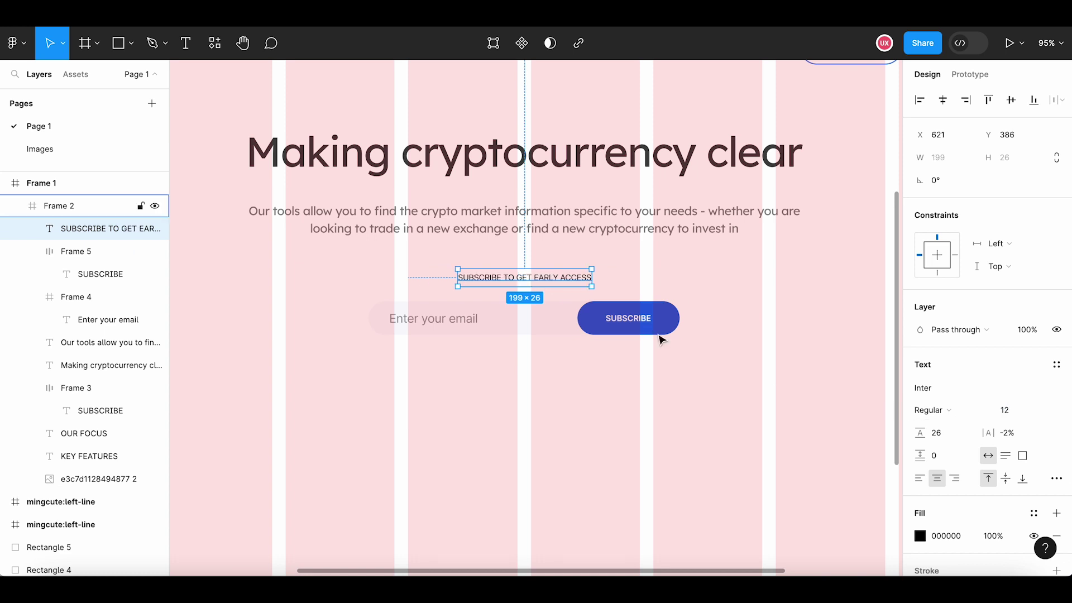
{"action": "left_click_drag", "start_coordinate": [521, 287], "coordinate": [522, 287]}
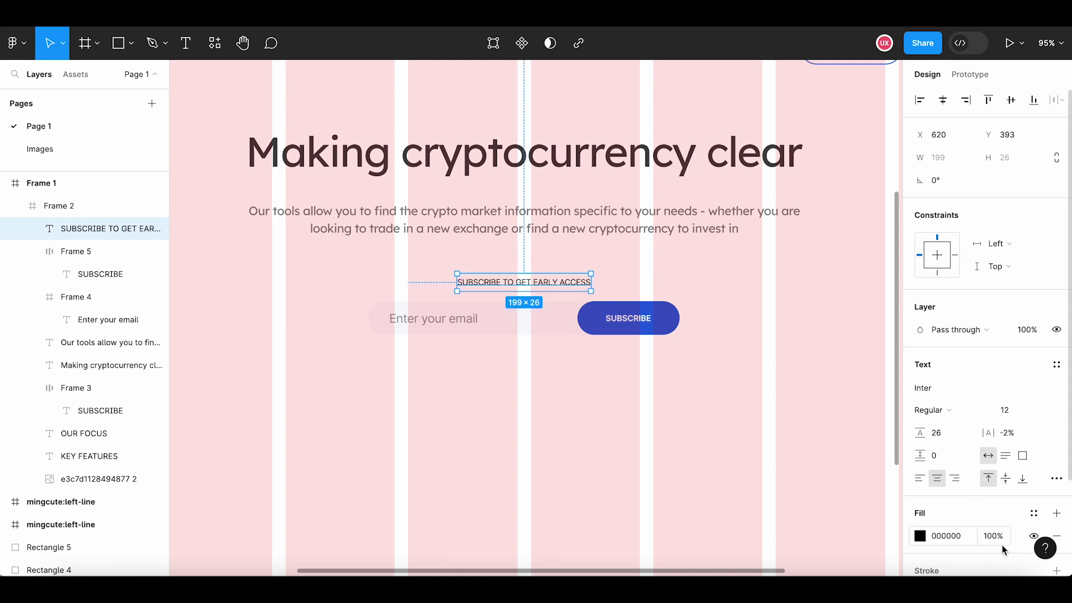
Make the early-access text Semi Bold in 4476E2 blue
{"action": "left_click", "coordinate": [919, 537]}
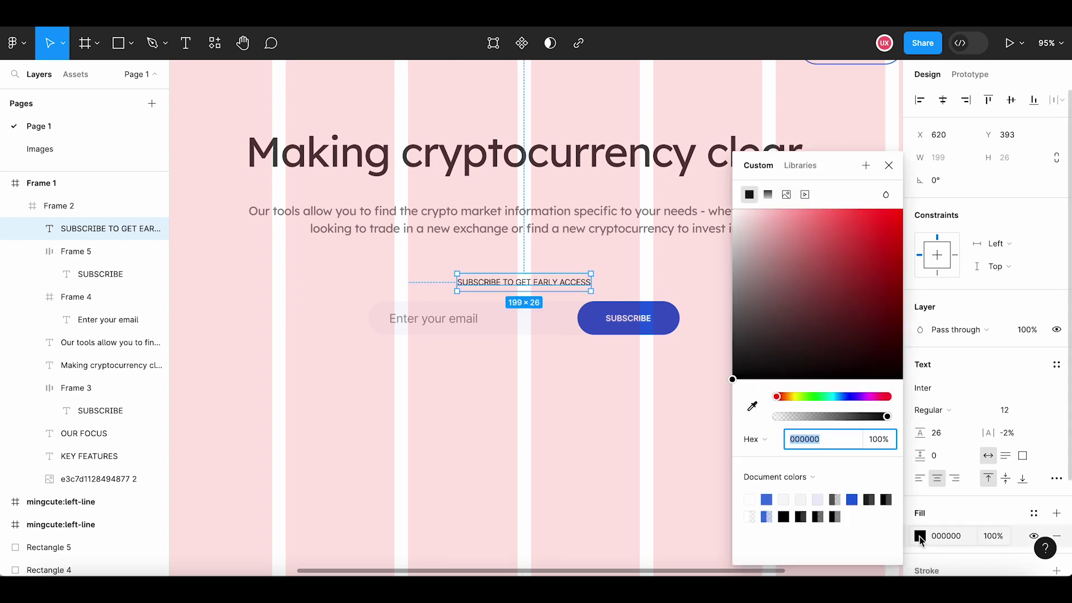
{"action": "left_click", "coordinate": [768, 499]}
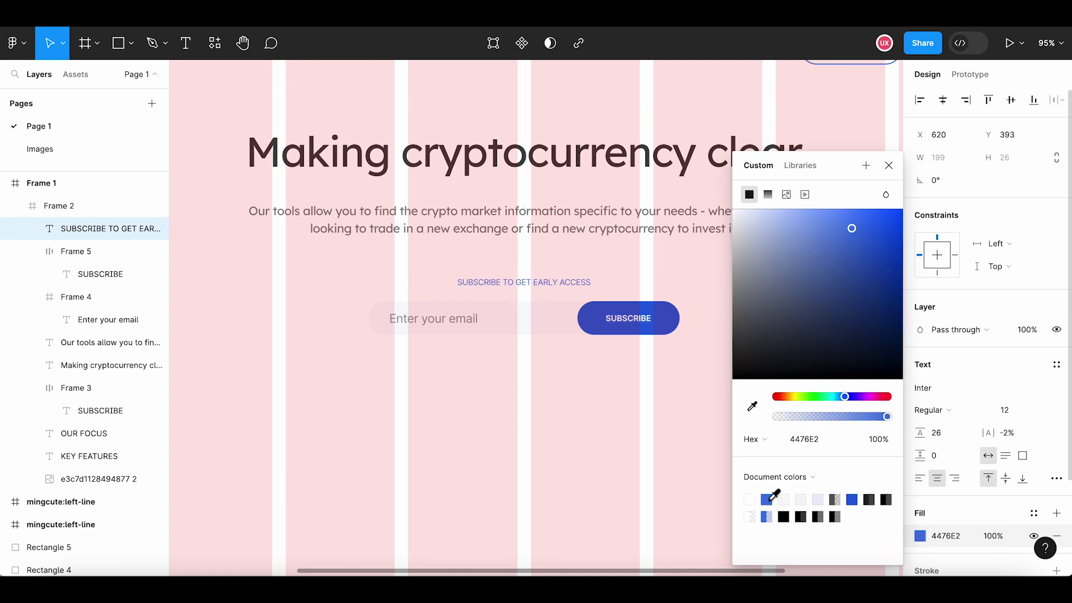
{"action": "left_click", "coordinate": [888, 165]}
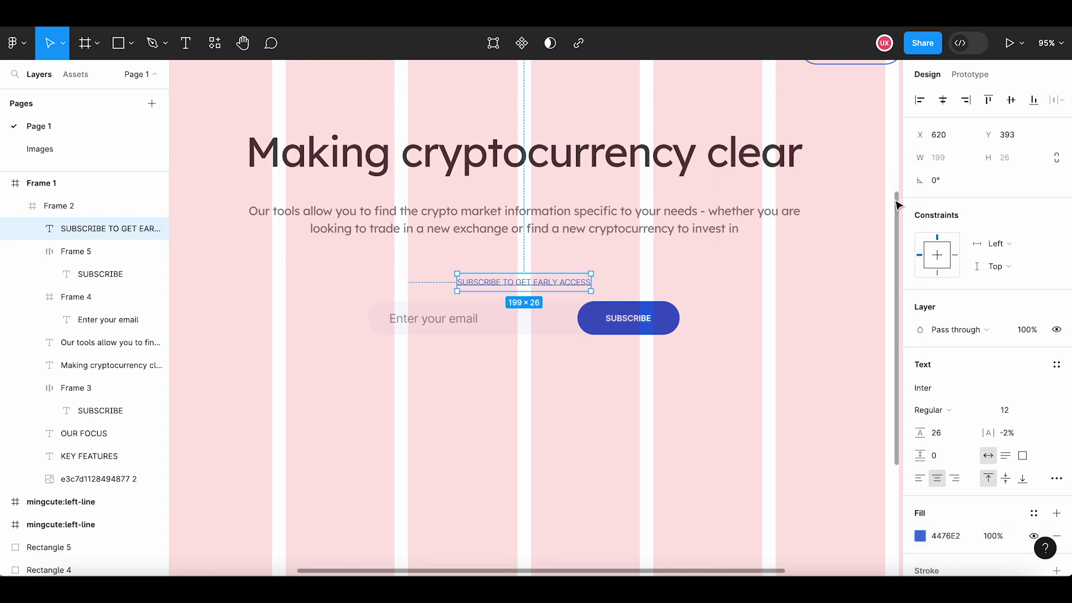
{"action": "left_click", "coordinate": [950, 409]}
{"action": "left_click", "coordinate": [957, 444]}
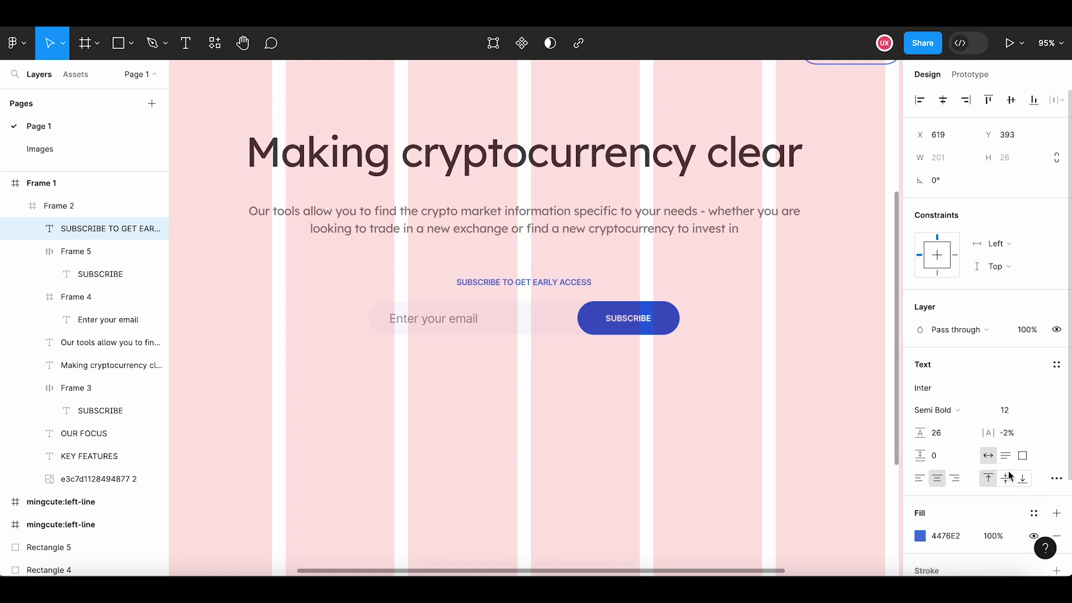
{"action": "scroll", "coordinate": [1060, 515], "scroll_direction": "down", "scroll_amount": 3}
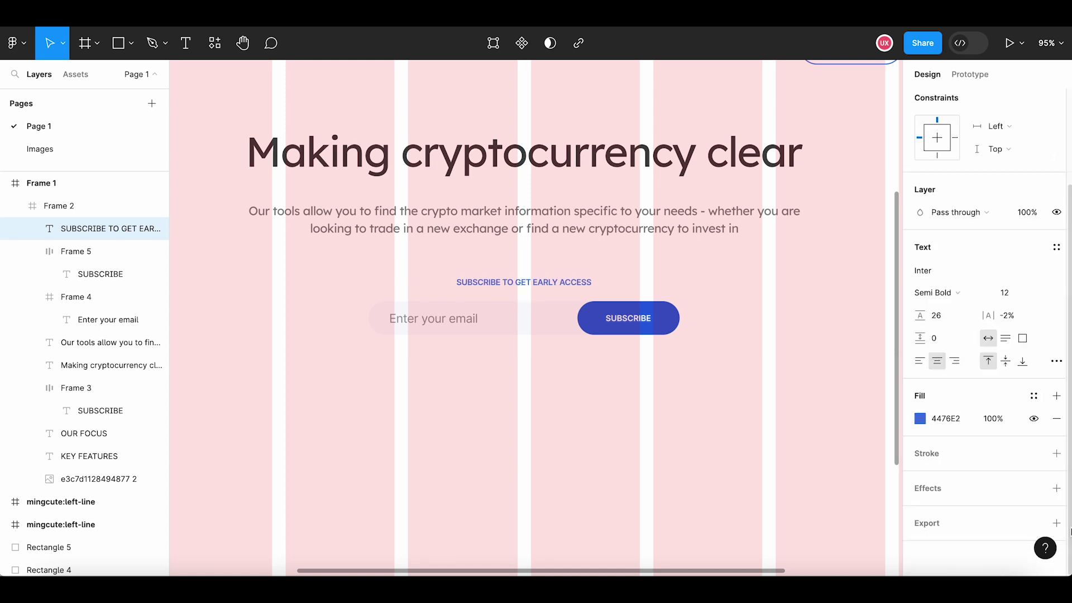
Add a drop shadow with Y 1, blur 2 and colour 4476E2 at 25%
{"action": "left_click", "coordinate": [1056, 488]}
{"action": "left_click", "coordinate": [920, 511]}
{"action": "left_click", "coordinate": [858, 506]}
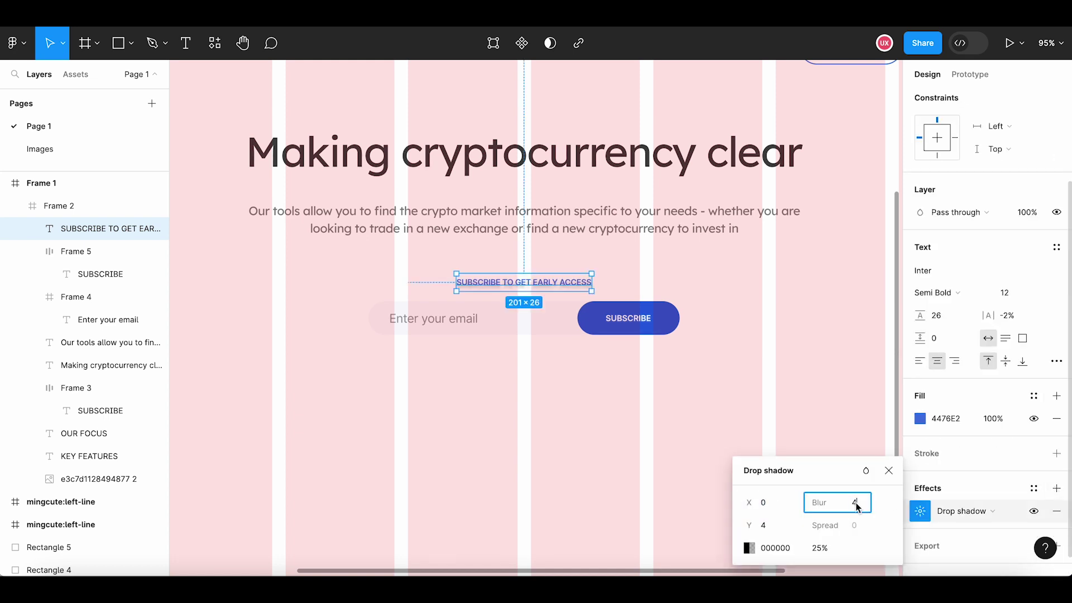
{"action": "type", "text": "2"}
{"action": "left_click", "coordinate": [766, 524]}
{"action": "type", "text": "1"}
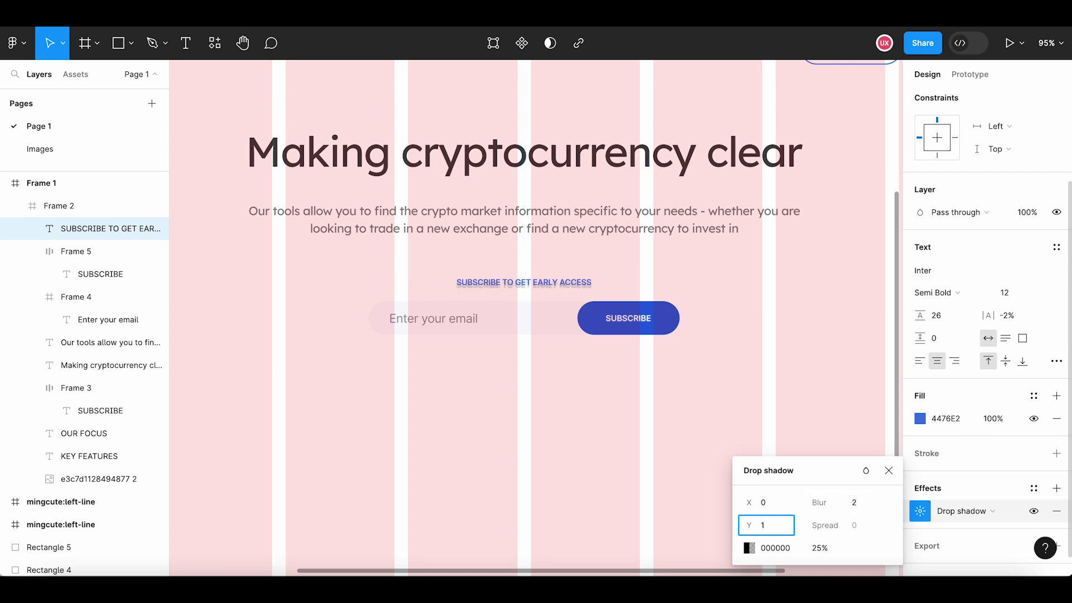
{"action": "left_click", "coordinate": [748, 547]}
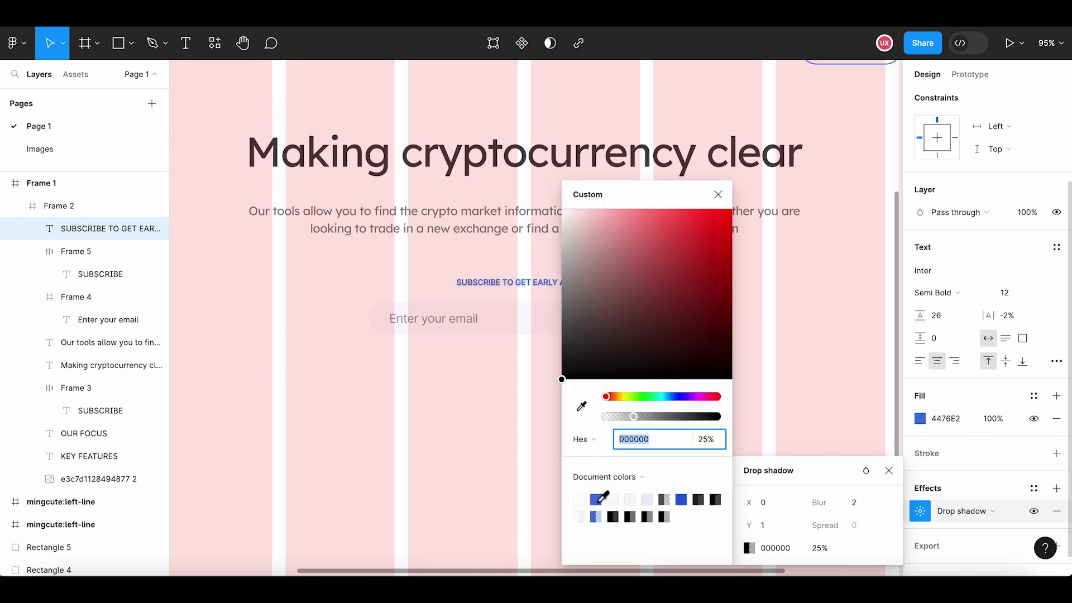
{"action": "left_click", "coordinate": [597, 500]}
{"action": "left_click", "coordinate": [821, 548]}
{"action": "type", "text": "2"}
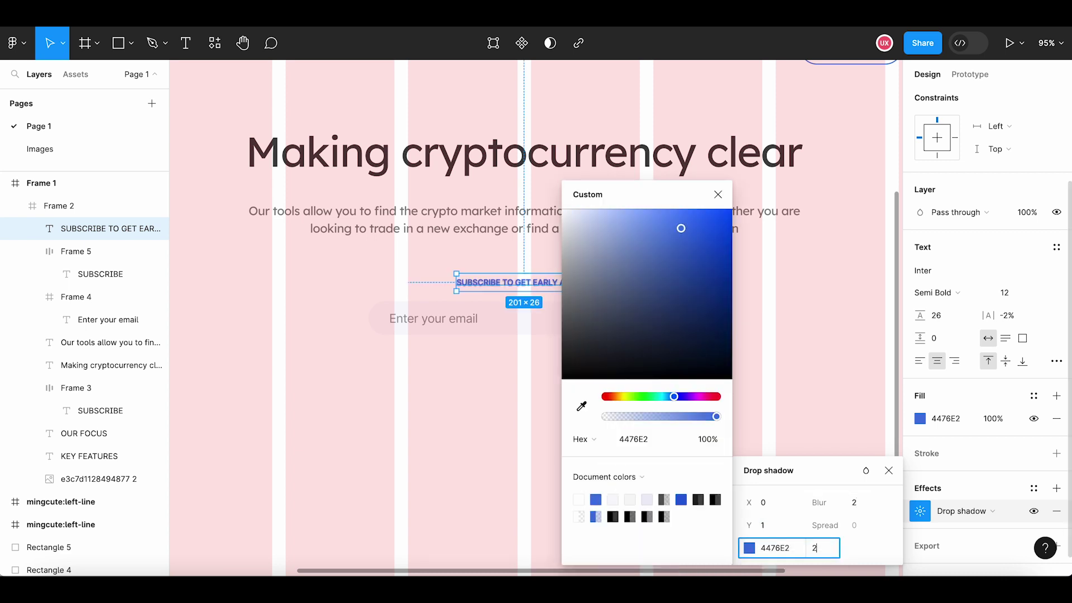
{"action": "type", "text": "5"}
{"action": "key", "text": "Return"}
{"action": "left_click", "coordinate": [717, 195]}
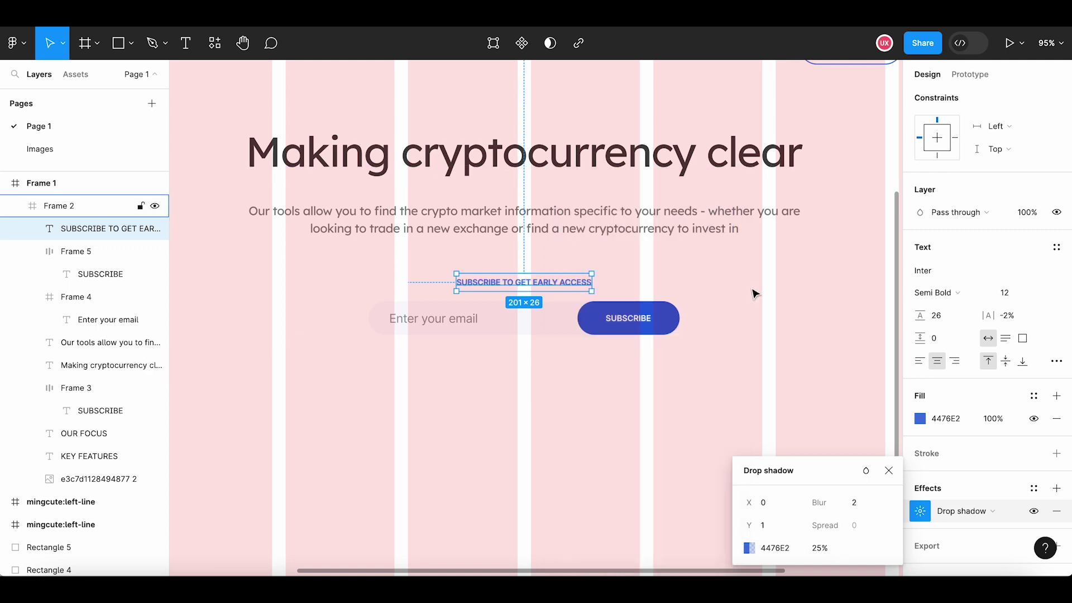
{"action": "left_click", "coordinate": [753, 293]}
Set the early-access text's fill opacity to 76%, after first trying 72%
{"action": "left_click", "coordinate": [517, 282]}
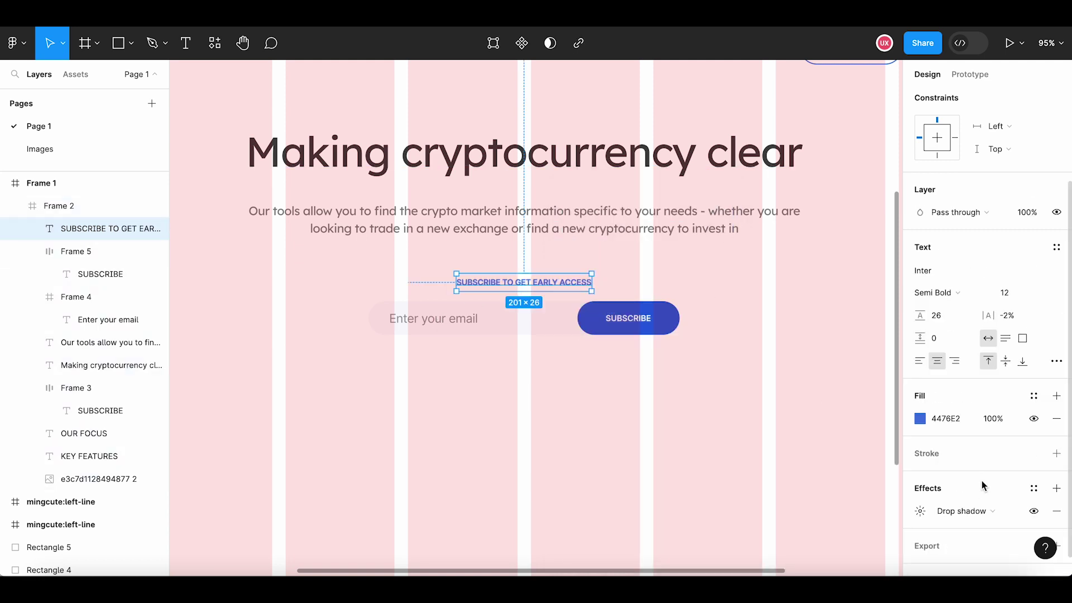
{"action": "left_click", "coordinate": [1004, 419]}
{"action": "type", "text": "72"}
{"action": "key", "text": "Return"}
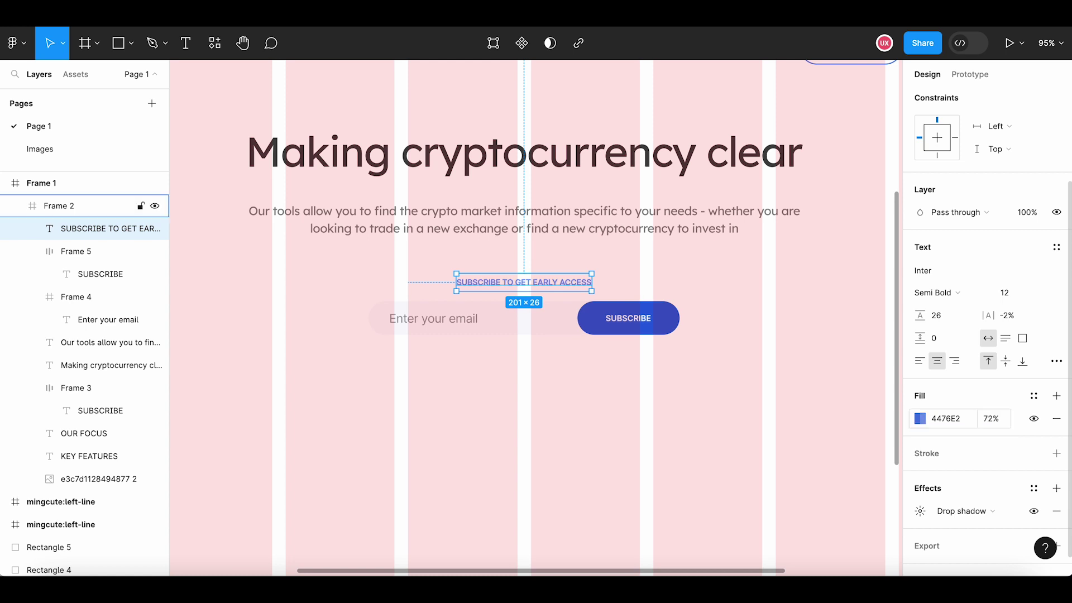
{"action": "left_click", "coordinate": [614, 352]}
{"action": "scroll", "coordinate": [509, 290], "scroll_direction": "up", "scroll_amount": 2}
{"action": "scroll", "coordinate": [510, 290], "scroll_direction": "up", "scroll_amount": 1}
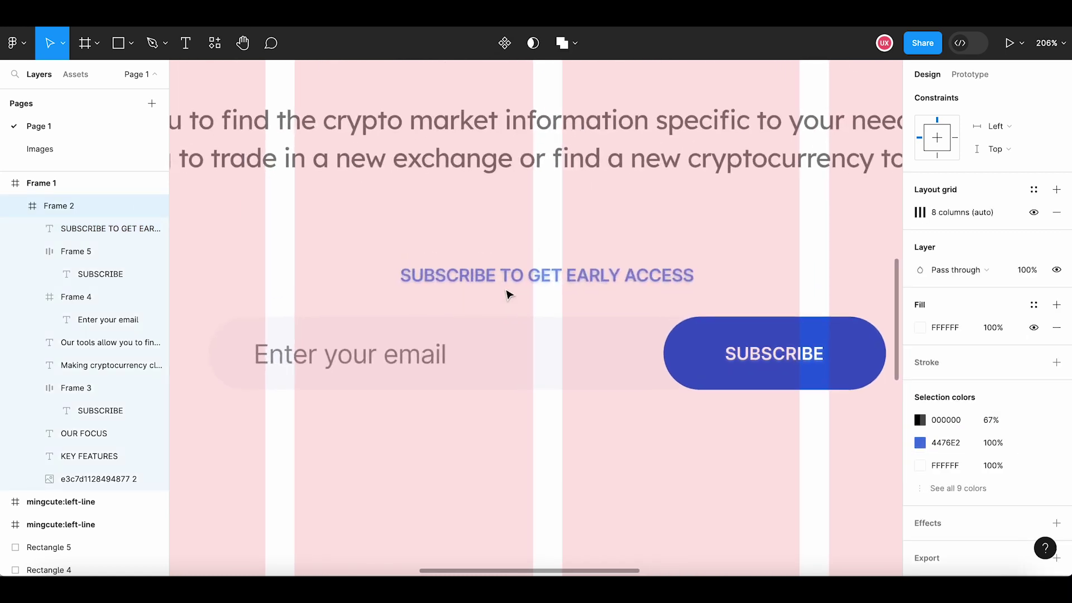
{"action": "scroll", "coordinate": [509, 290], "scroll_direction": "up", "scroll_amount": 1}
{"action": "left_click", "coordinate": [509, 290]}
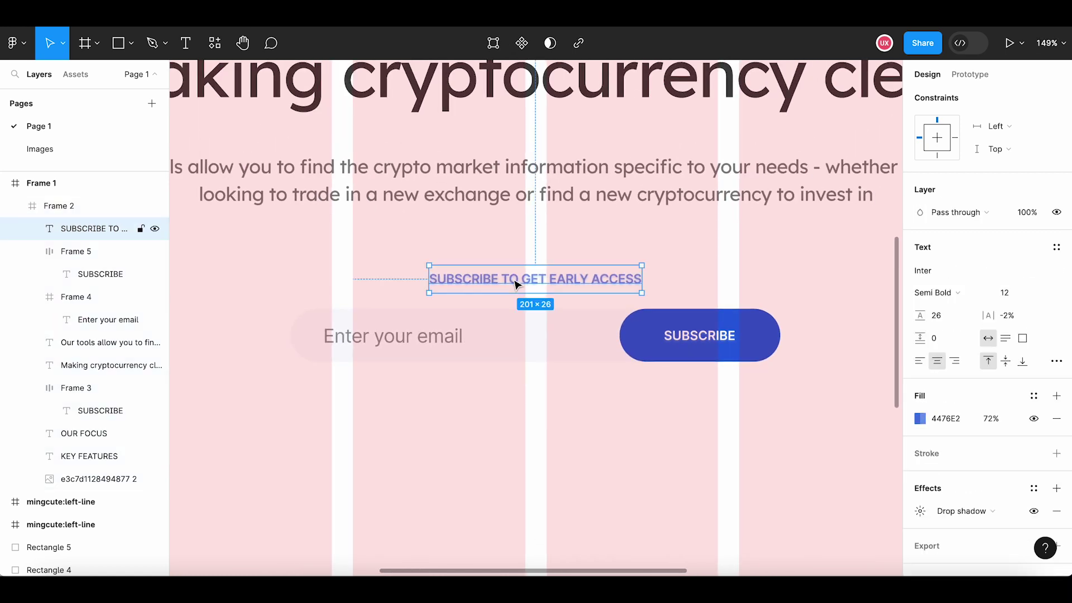
{"action": "left_click", "coordinate": [999, 420]}
{"action": "type", "text": "76"}
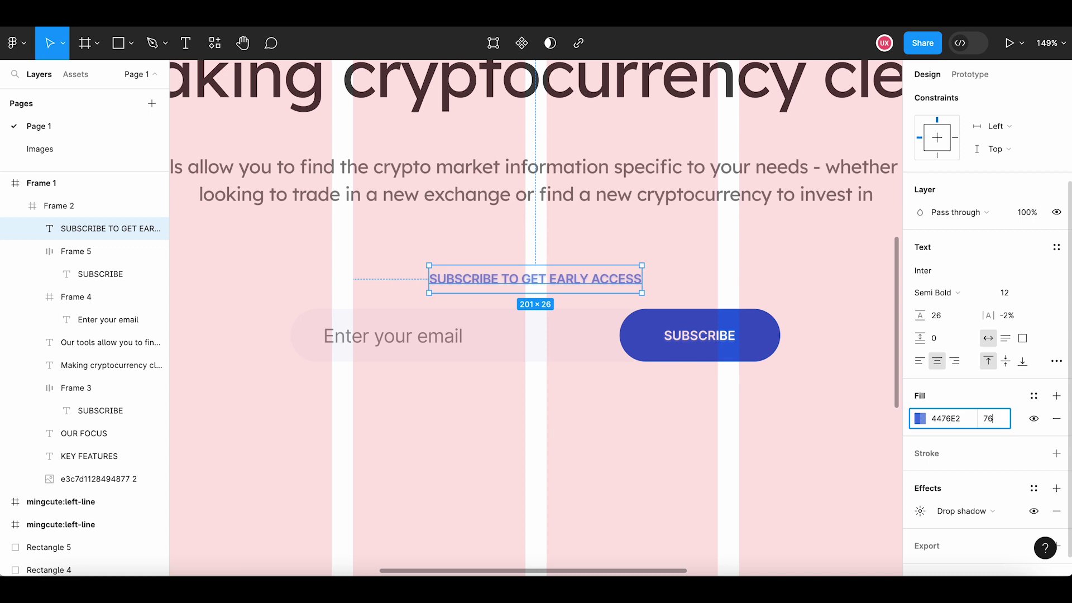
{"action": "key", "text": "Return"}
{"action": "left_click", "coordinate": [493, 413]}
{"action": "scroll", "coordinate": [492, 413], "scroll_direction": "down", "scroll_amount": 5}
{"action": "scroll", "coordinate": [493, 413], "scroll_direction": "up", "scroll_amount": 2}
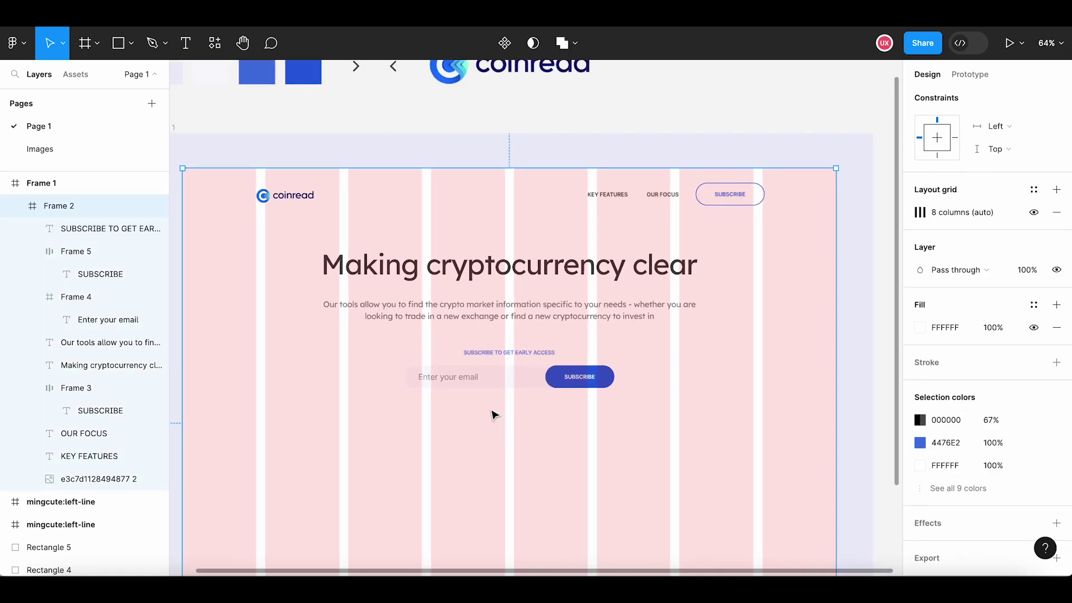
{"action": "left_click", "coordinate": [515, 353]}
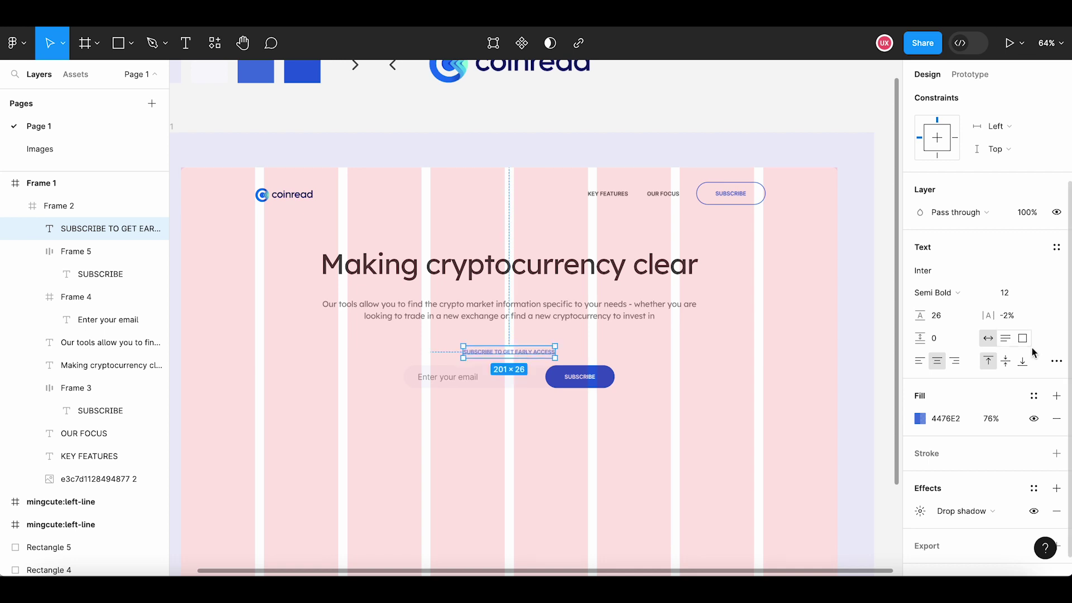
{"action": "key", "text": "BackSpace"}
{"action": "type", "text": "4"}
{"action": "key", "text": "Return"}
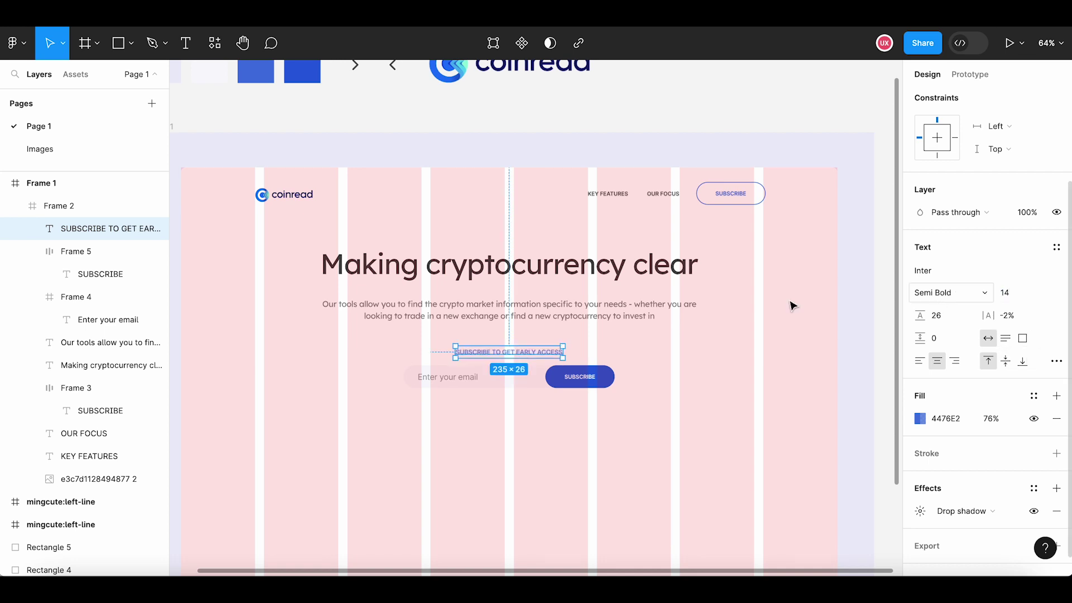
{"action": "left_click", "coordinate": [561, 317]}
{"action": "scroll", "coordinate": [530, 346], "scroll_direction": "up", "scroll_amount": 5}
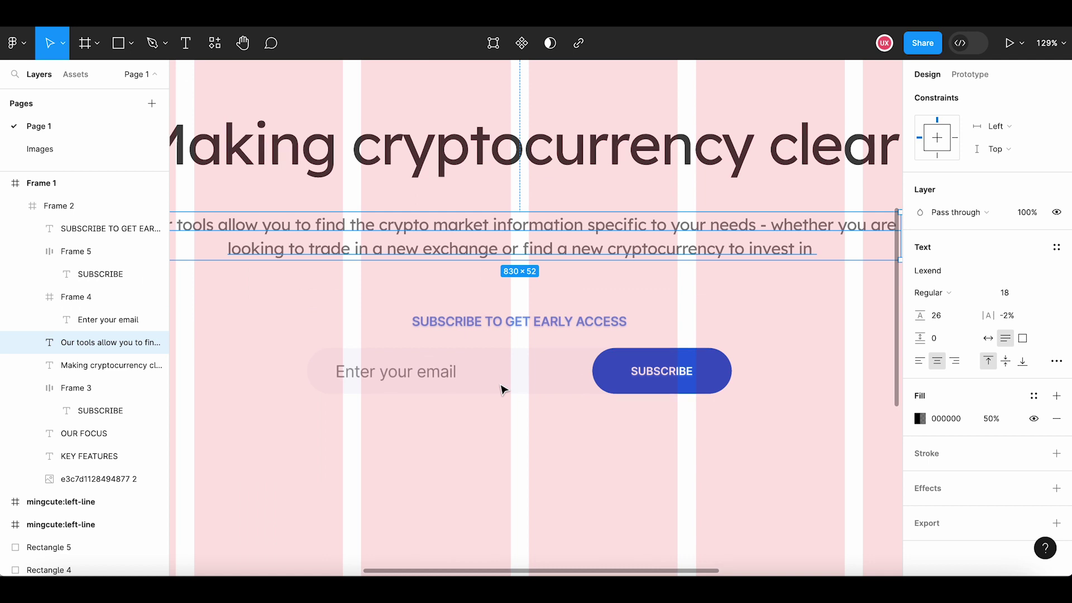
{"action": "scroll", "coordinate": [502, 388], "scroll_direction": "down", "scroll_amount": 5}
{"action": "scroll", "coordinate": [502, 388], "scroll_direction": "down", "scroll_amount": 3}
{"action": "scroll", "coordinate": [503, 388], "scroll_direction": "down", "scroll_amount": 2}
{"action": "left_click", "coordinate": [629, 136]}
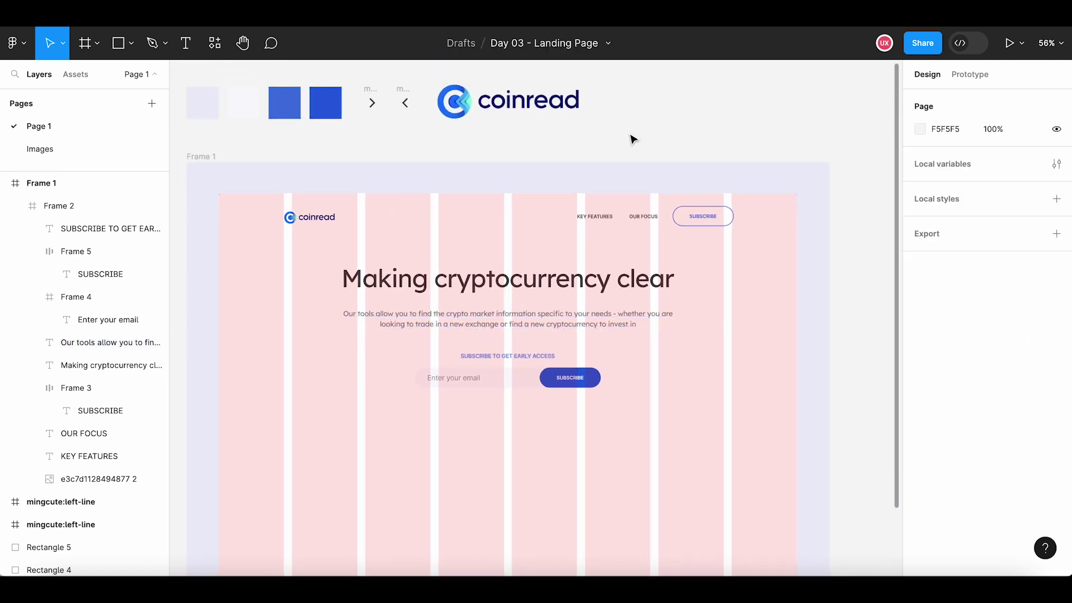
{"action": "scroll", "coordinate": [616, 211], "scroll_direction": "down", "scroll_amount": 1}
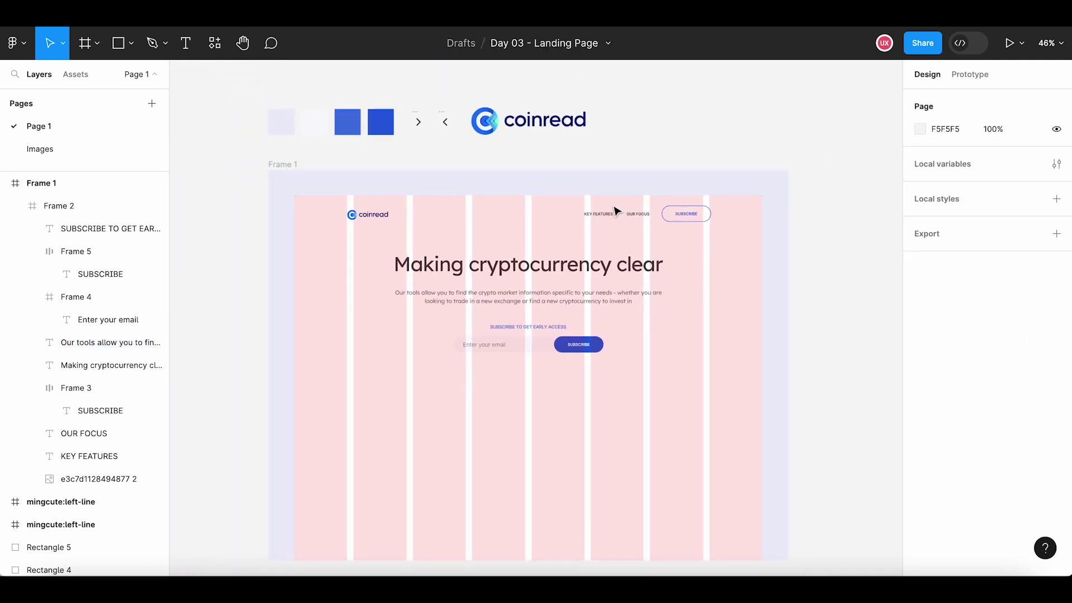
{"action": "left_click", "coordinate": [637, 268]}
{"action": "scroll", "coordinate": [642, 265], "scroll_direction": "down", "scroll_amount": 1}
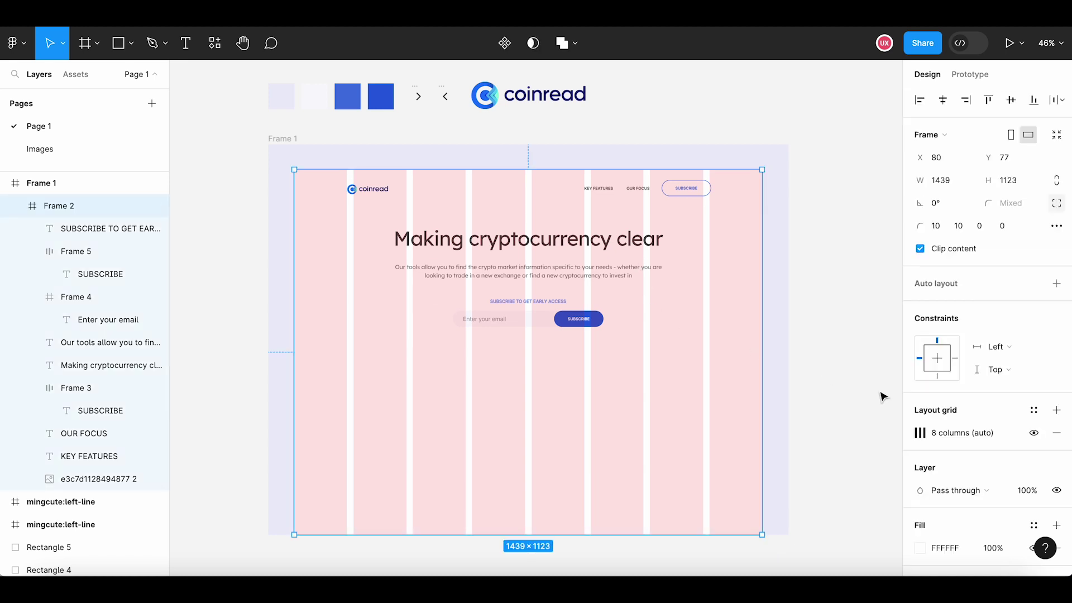
{"action": "left_click", "coordinate": [1033, 432]}
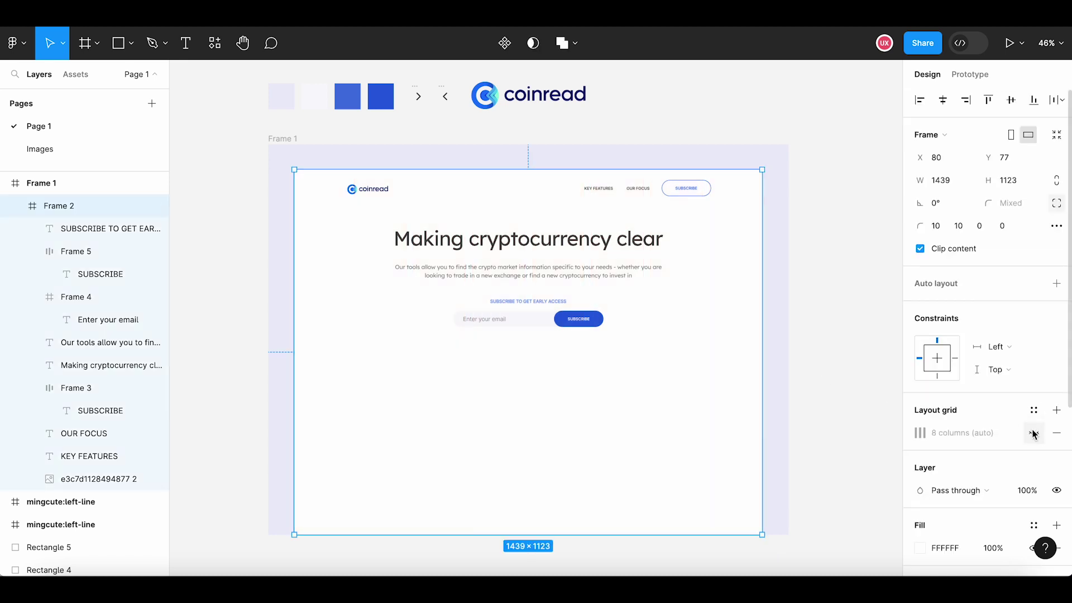
{"action": "left_click", "coordinate": [849, 441]}
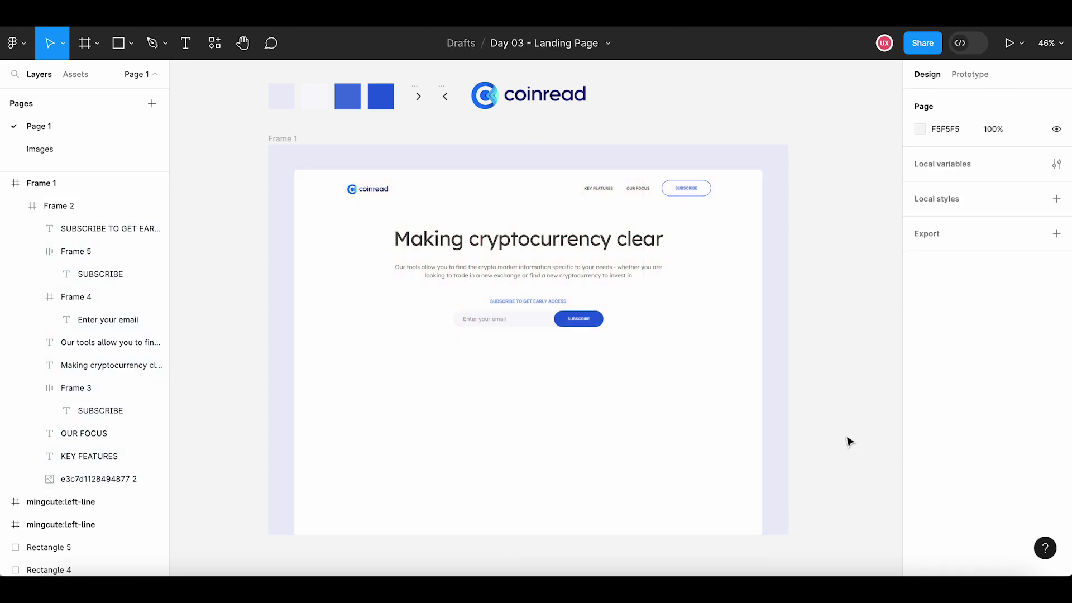
{"action": "left_click", "coordinate": [716, 414]}
{"action": "left_click", "coordinate": [1033, 433]}
{"action": "left_click", "coordinate": [865, 451]}
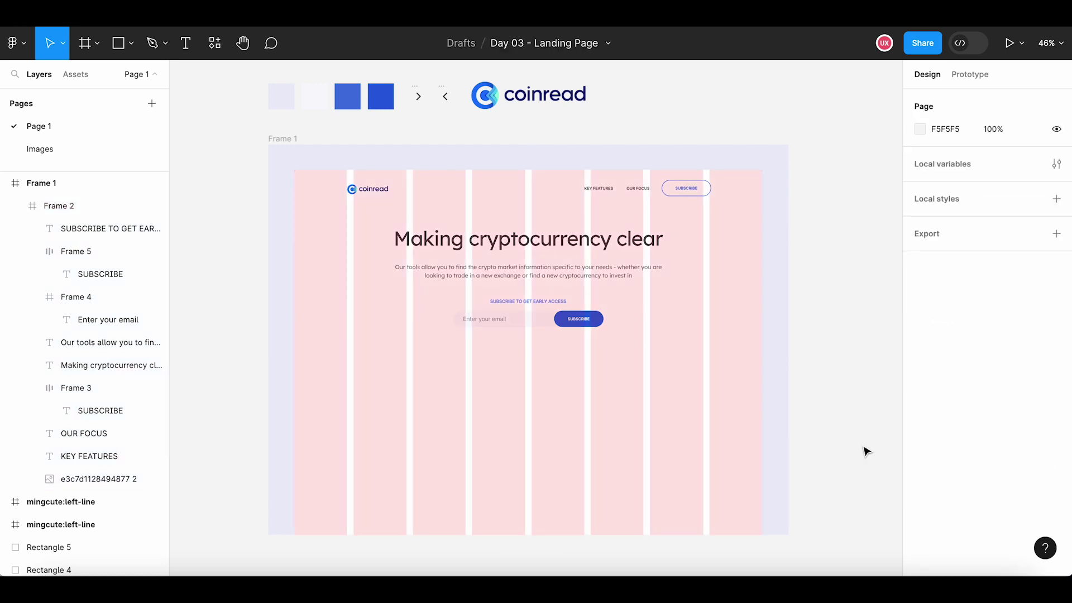
Draw a rectangle below the subscribe form and size it 842×120
{"action": "mouse_move", "coordinate": [83, 335]}
{"action": "left_click", "coordinate": [133, 47]}
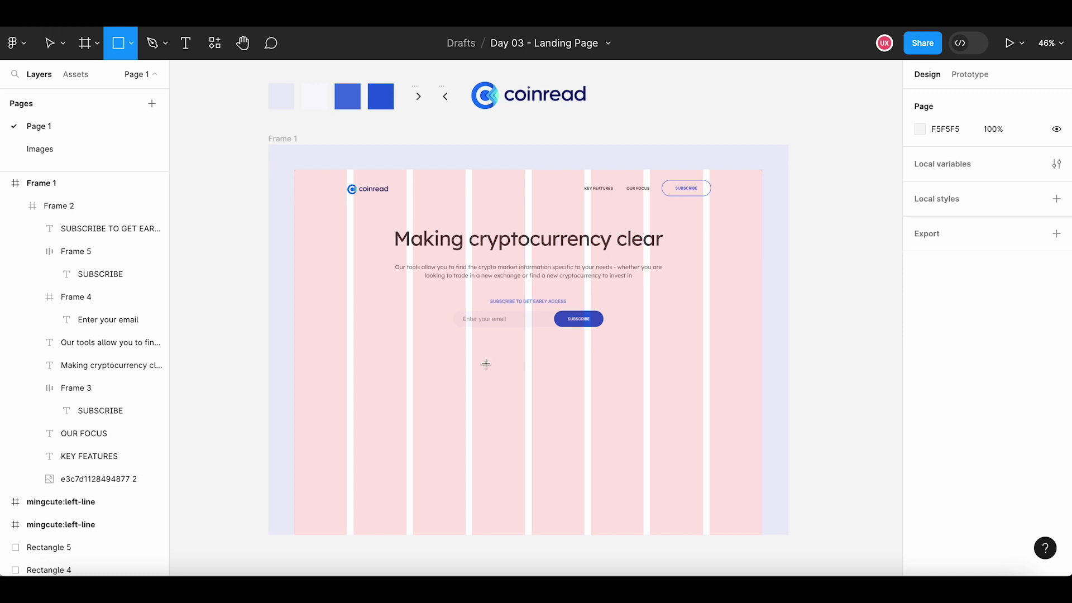
{"action": "mouse_move", "coordinate": [477, 357]}
{"action": "left_mouse_down"}
{"action": "mouse_move", "coordinate": [769, 395]}
{"action": "mouse_move", "coordinate": [704, 398]}
{"action": "left_mouse_up"}
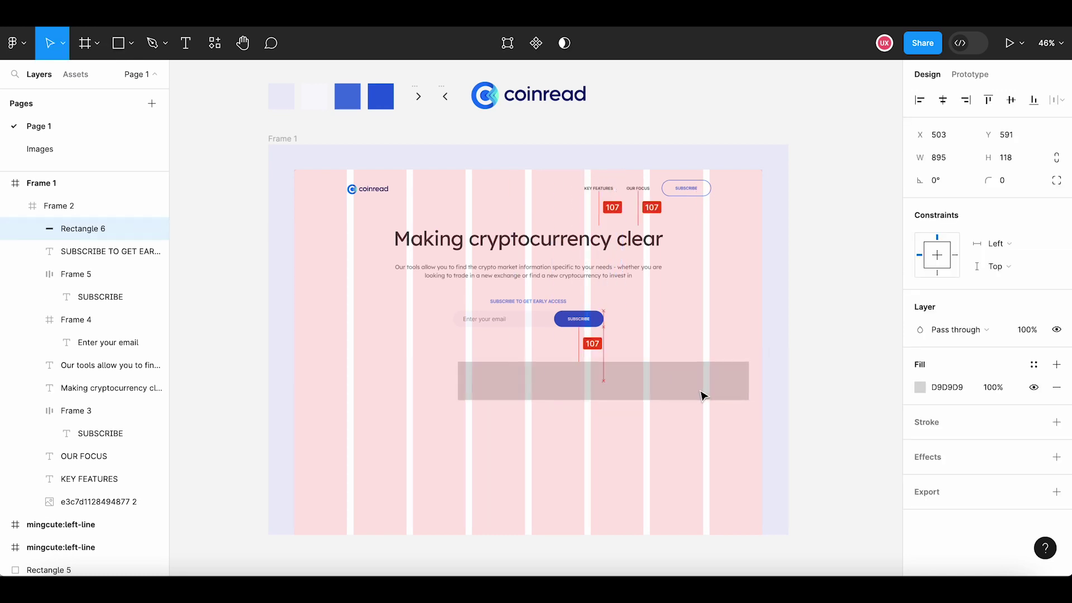
{"action": "left_click", "coordinate": [1008, 158]}
{"action": "type", "text": "120"}
{"action": "key", "text": "Return"}
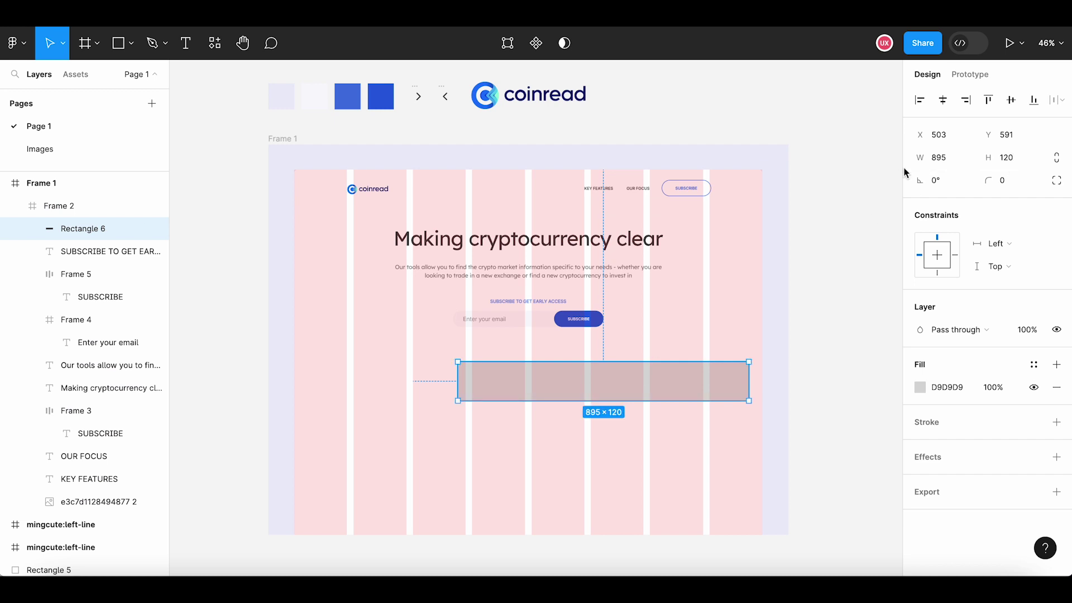
{"action": "left_click", "coordinate": [944, 161]}
{"action": "type", "text": "842"}
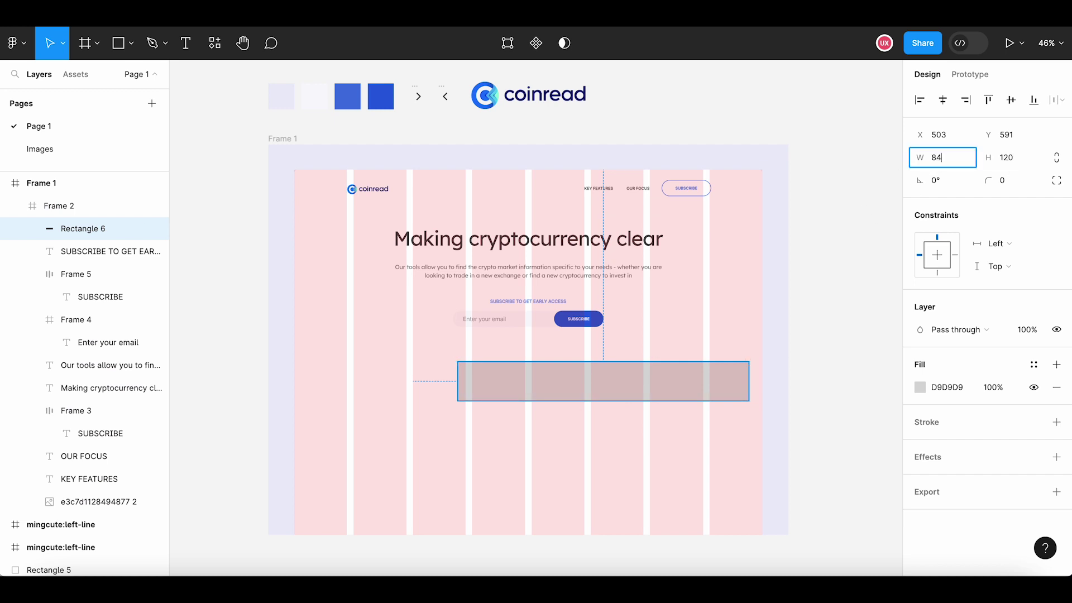
{"action": "key", "text": "Return"}
Rotate the band 30° and move it to the hero's right edge
{"action": "left_click", "coordinate": [951, 181]}
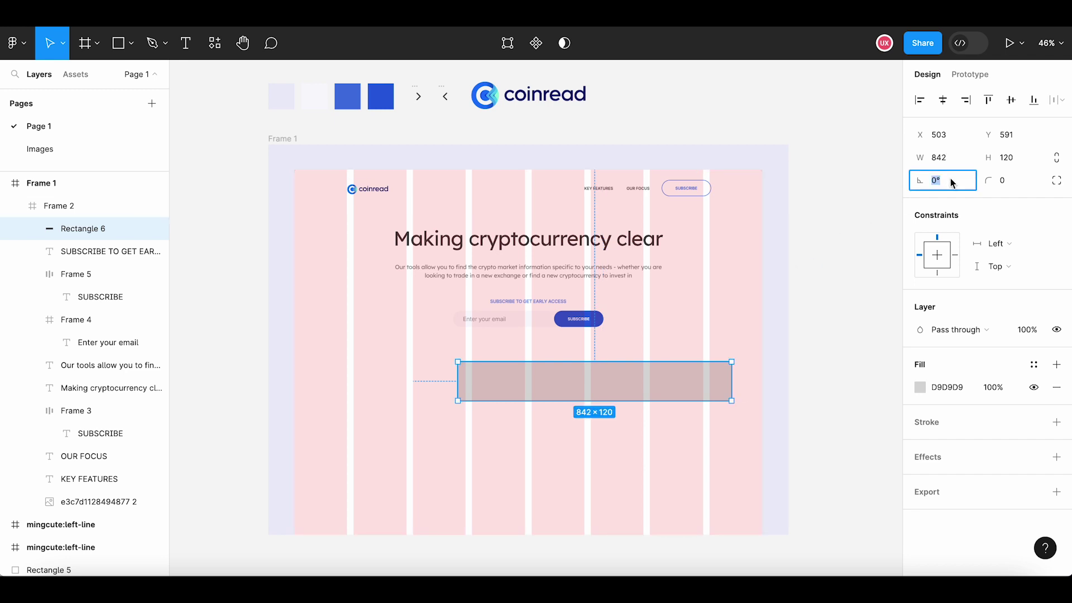
{"action": "type", "text": "30"}
{"action": "key", "text": "Return"}
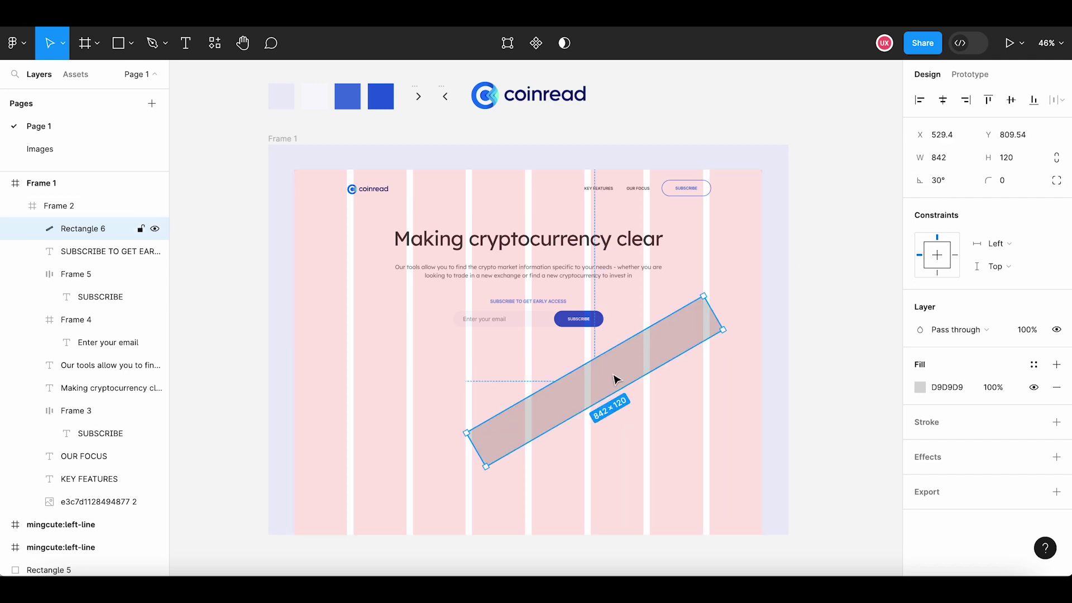
{"action": "mouse_move", "coordinate": [615, 380]}
{"action": "left_mouse_down"}
{"action": "mouse_move", "coordinate": [683, 373]}
{"action": "mouse_move", "coordinate": [691, 338]}
{"action": "left_mouse_up"}
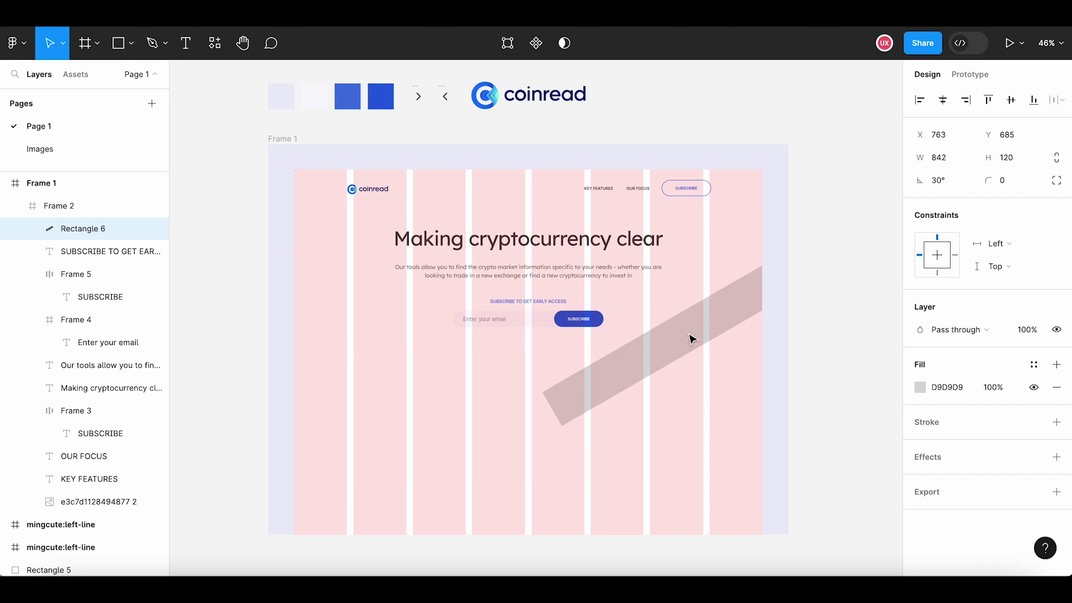
Fill the band with the 2860DD blue sampled from the swatch
{"action": "left_click", "coordinate": [919, 387]}
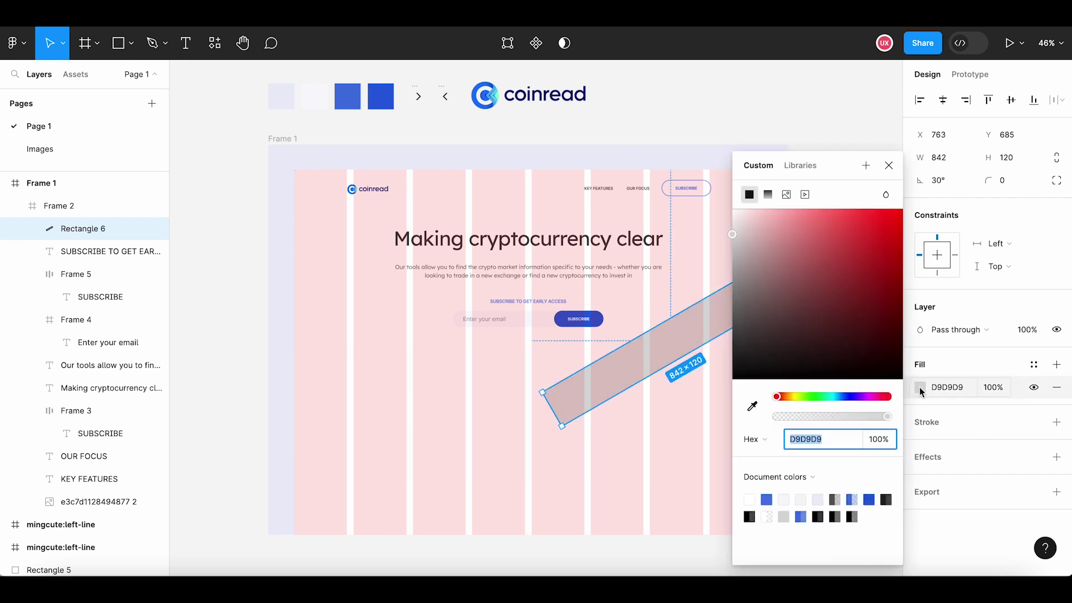
{"action": "left_click", "coordinate": [750, 414]}
{"action": "left_click", "coordinate": [382, 94]}
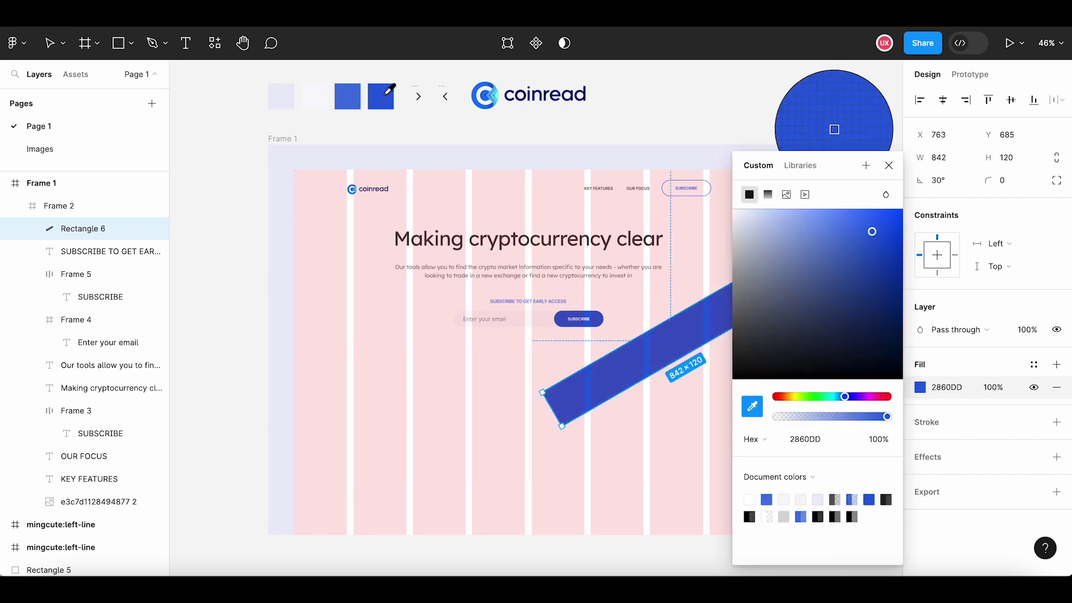
{"action": "left_click", "coordinate": [653, 110]}
Duplicate the band, shift the copy just below it and fill it with lighter 4476E2 blue
{"action": "left_click", "coordinate": [632, 384]}
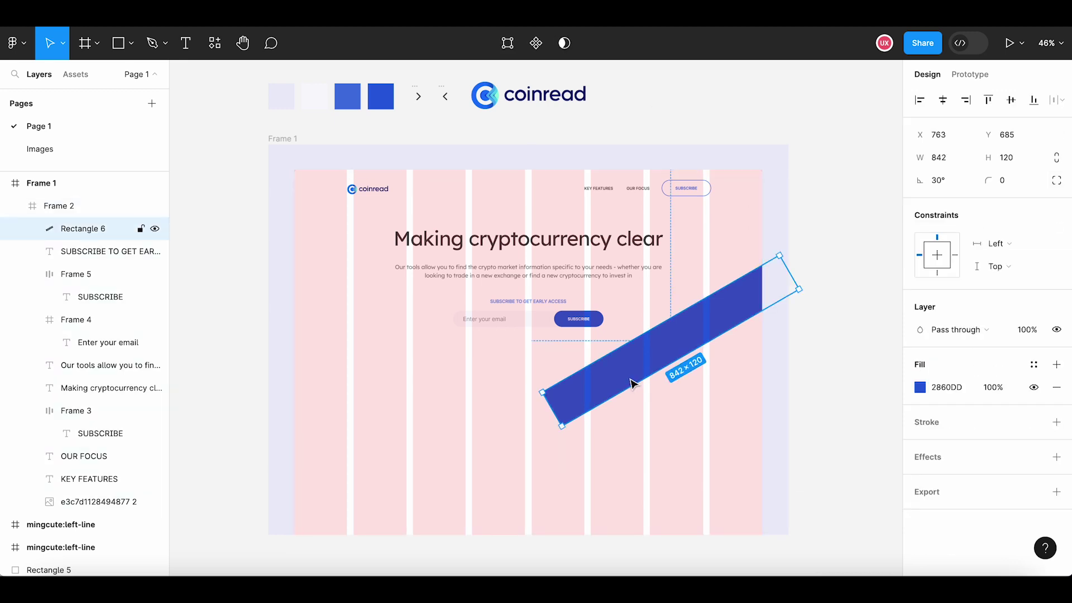
{"action": "key", "text": "ctrl+d"}
{"action": "left_click_drag", "start_coordinate": [629, 383], "coordinate": [649, 418]}
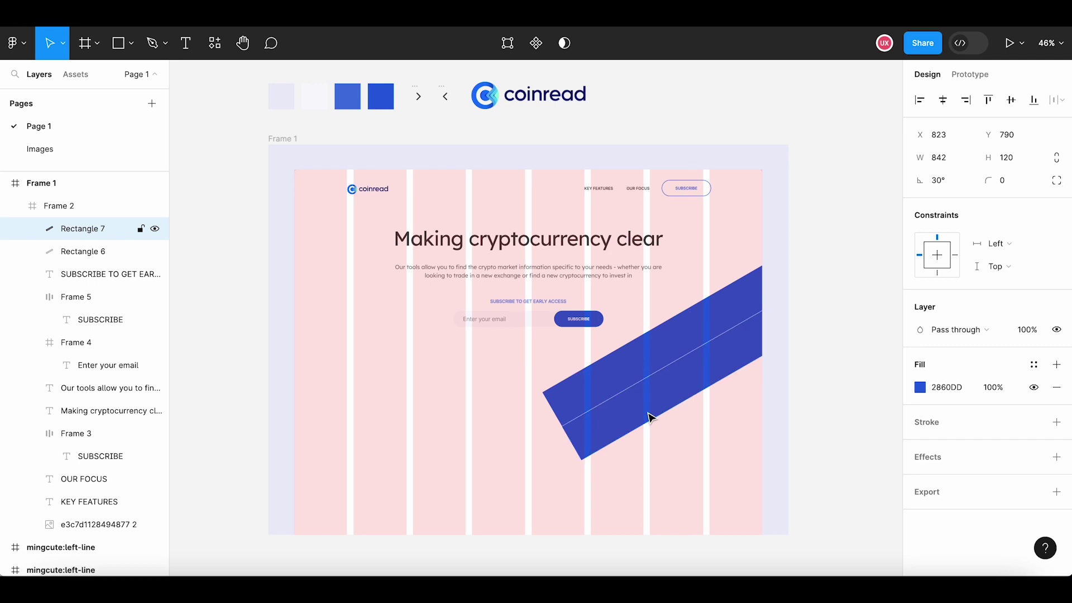
{"action": "left_click", "coordinate": [920, 386]}
{"action": "left_click", "coordinate": [751, 406]}
{"action": "left_click", "coordinate": [348, 96]}
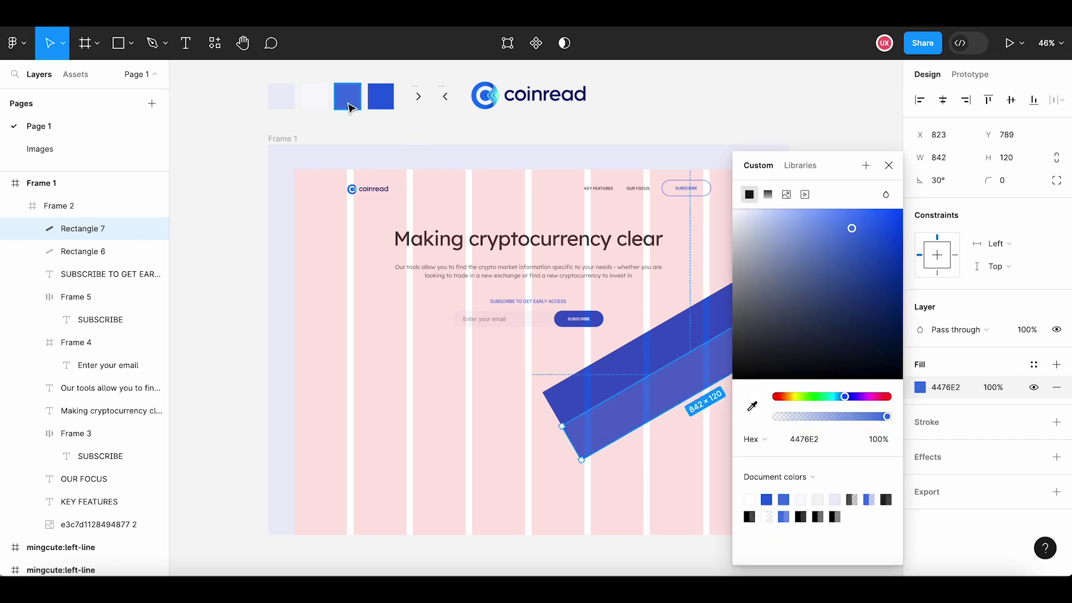
{"action": "left_click", "coordinate": [258, 270]}
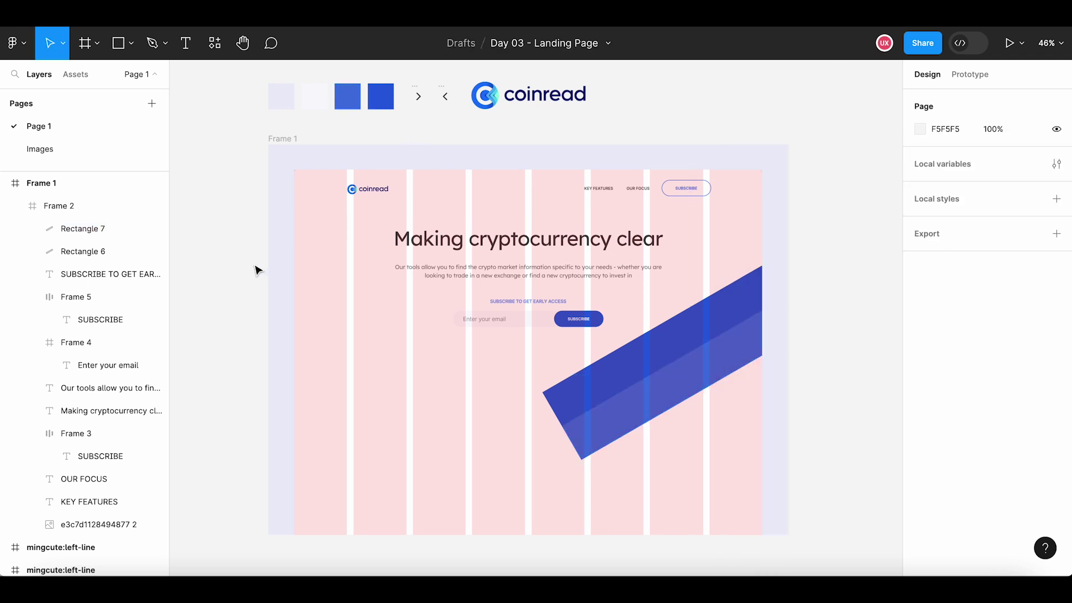
{"action": "left_click", "coordinate": [616, 398]}
{"action": "left_click", "coordinate": [632, 423], "text": "shift"}
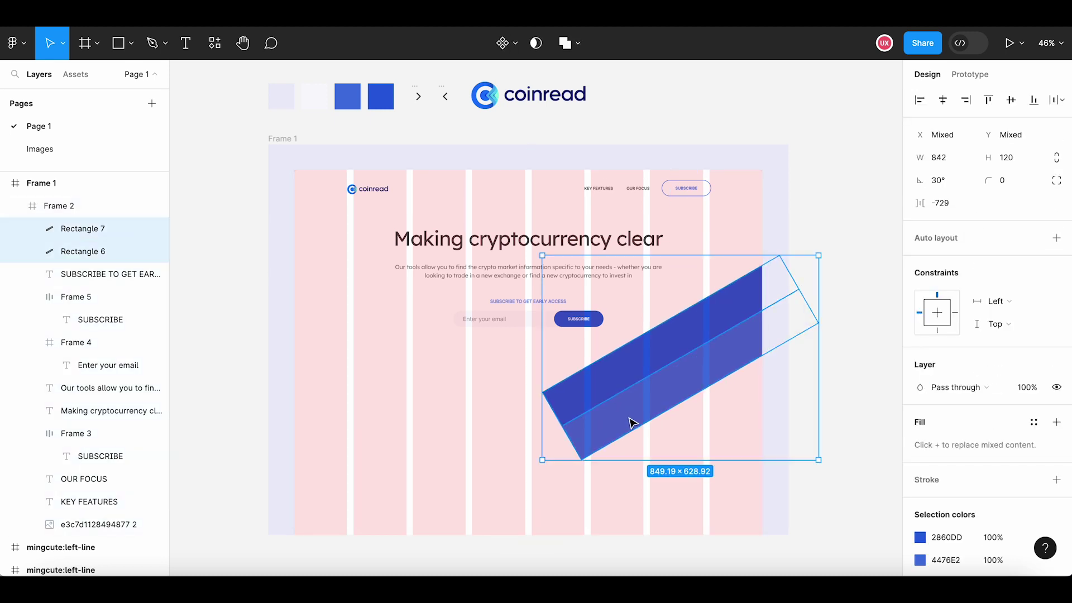
Duplicate both bands, flip the copy horizontally and place it at the hero's left edge
{"action": "key", "text": "ctrl+d"}
{"action": "left_click_drag", "start_coordinate": [642, 359], "coordinate": [438, 393]}
{"action": "right_click", "coordinate": [463, 388]}
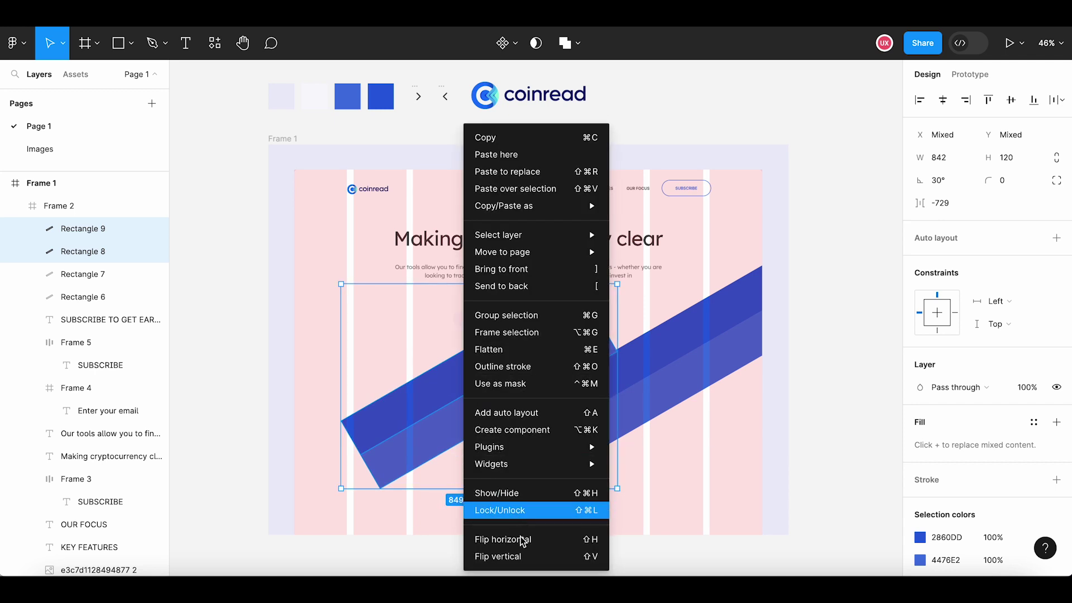
{"action": "left_click", "coordinate": [552, 539]}
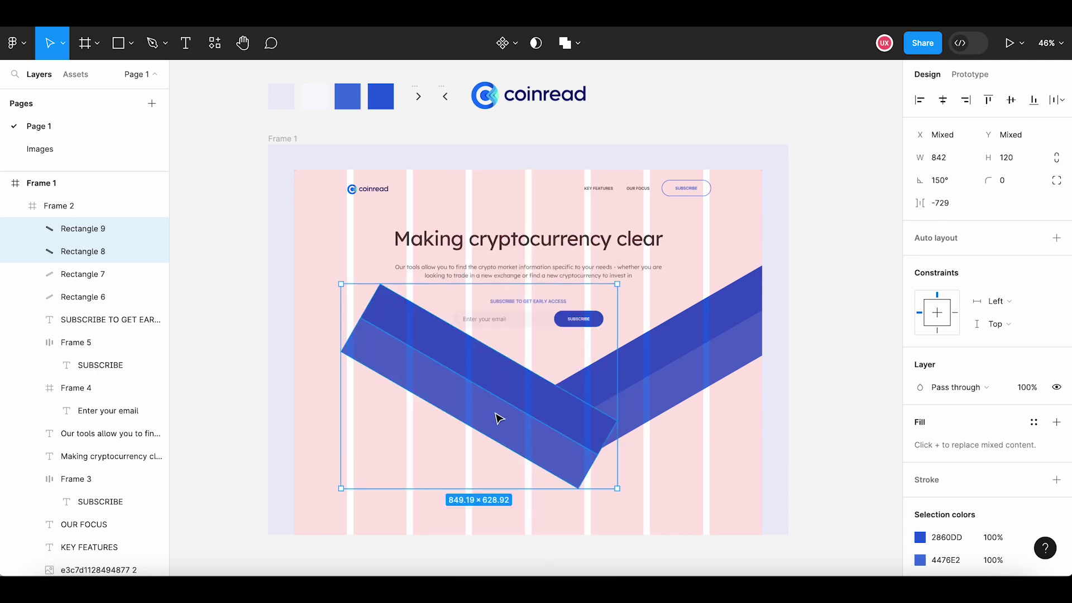
{"action": "left_click_drag", "start_coordinate": [496, 413], "coordinate": [400, 393]}
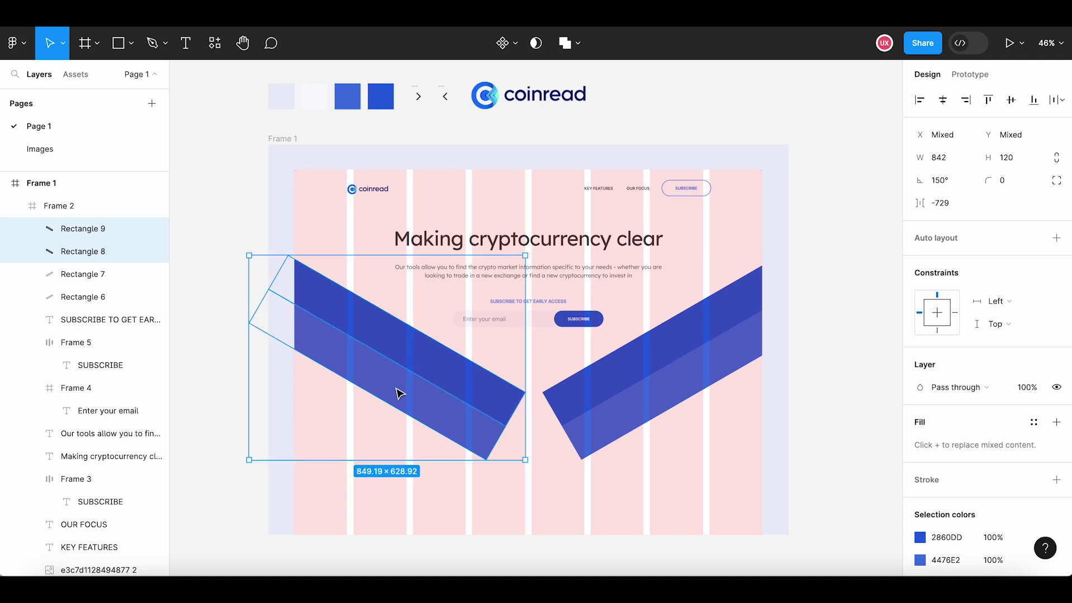
Select all four ribbon bands to check the V shape, then scroll to review the hero
{"action": "left_click", "coordinate": [844, 296]}
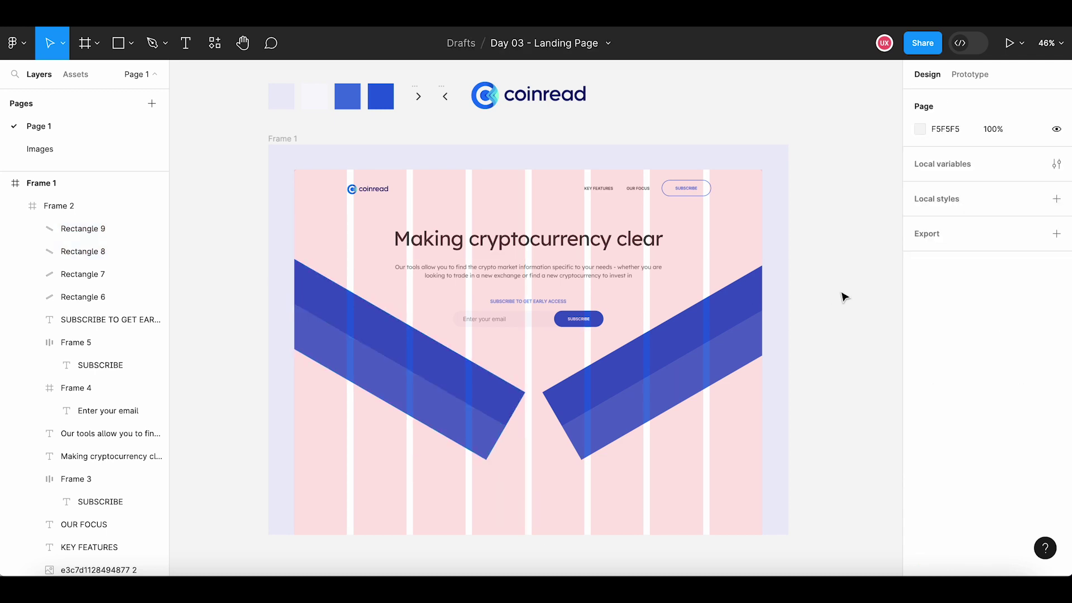
{"action": "left_click", "coordinate": [452, 419]}
{"action": "left_click", "coordinate": [468, 383], "text": "shift"}
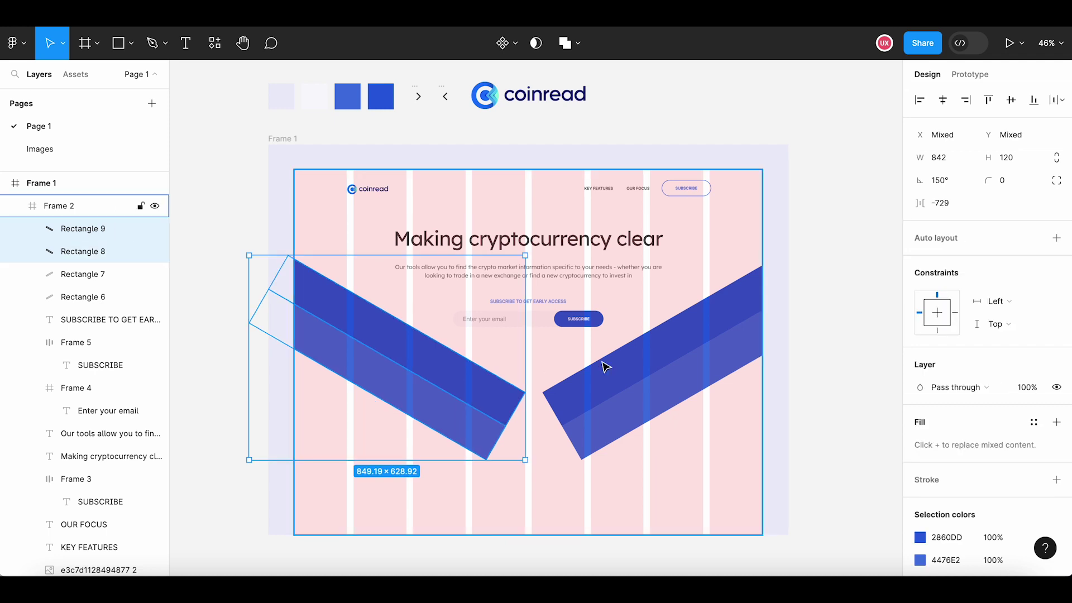
{"action": "left_click", "coordinate": [609, 367], "text": "shift"}
{"action": "left_click", "coordinate": [641, 402], "text": "shift"}
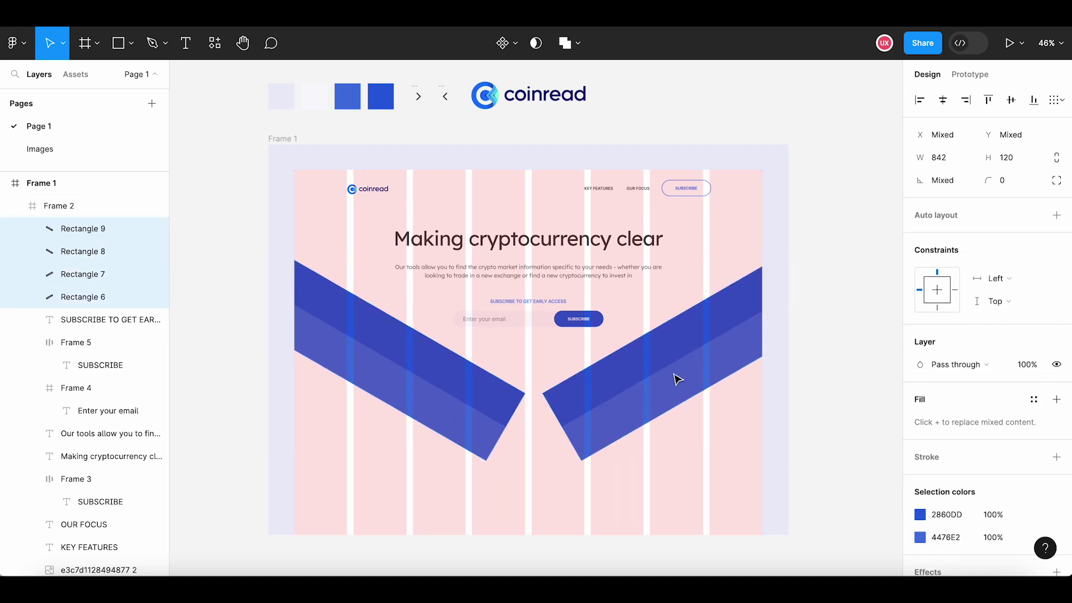
{"action": "left_click", "coordinate": [849, 317]}
{"action": "scroll", "coordinate": [849, 317], "scroll_direction": "down", "scroll_amount": 2}
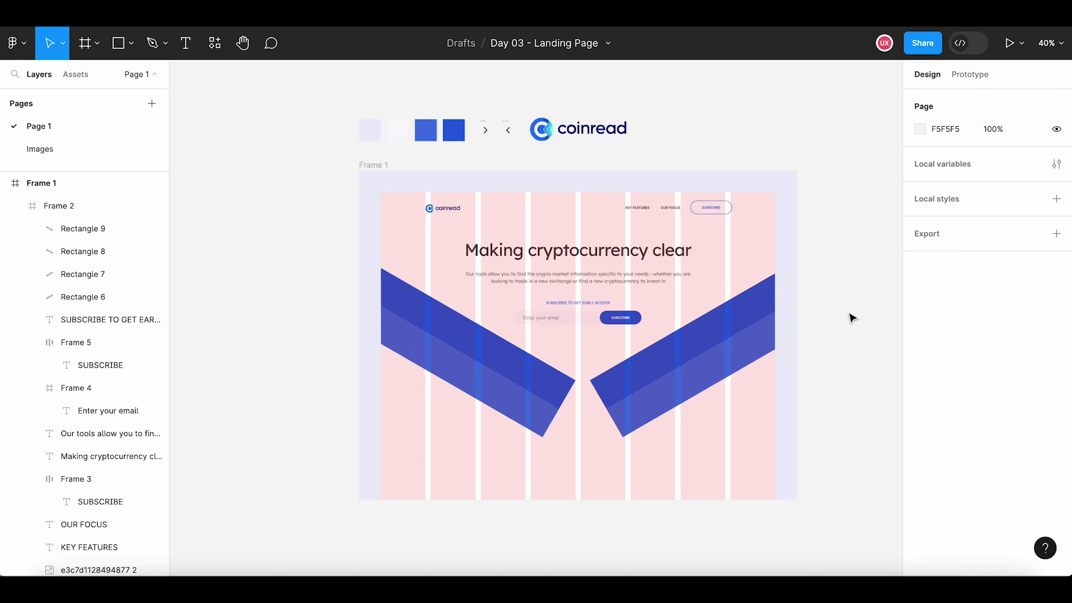
{"action": "scroll", "coordinate": [850, 317], "scroll_direction": "down", "scroll_amount": 2}
{"action": "scroll", "coordinate": [849, 317], "scroll_direction": "right", "scroll_amount": 2}
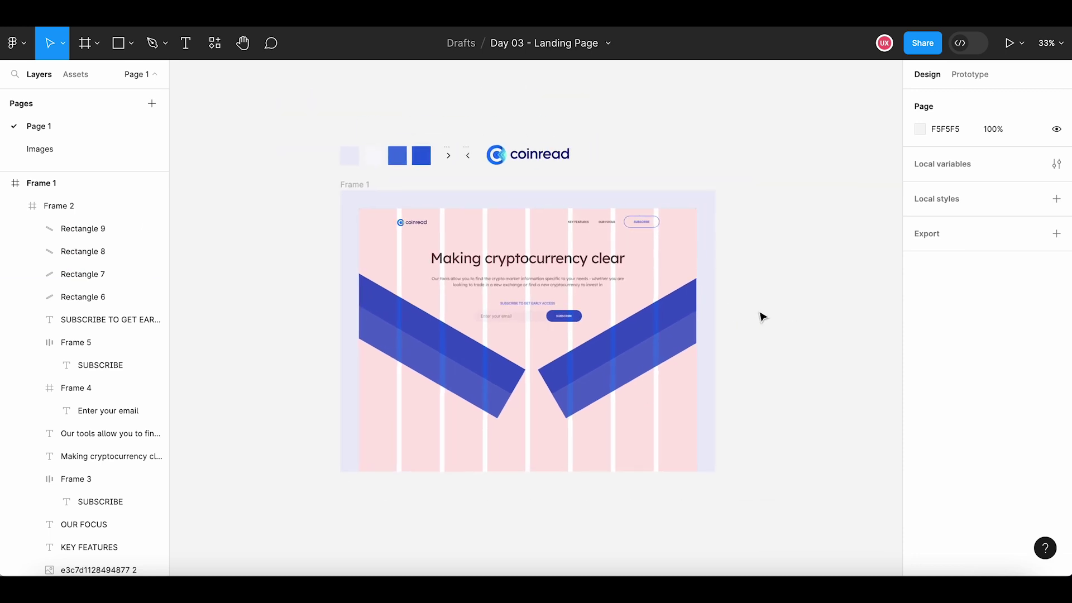
{"action": "scroll", "coordinate": [761, 317], "scroll_direction": "down", "scroll_amount": 1}
{"action": "scroll", "coordinate": [761, 317], "scroll_direction": "down", "scroll_amount": 1}
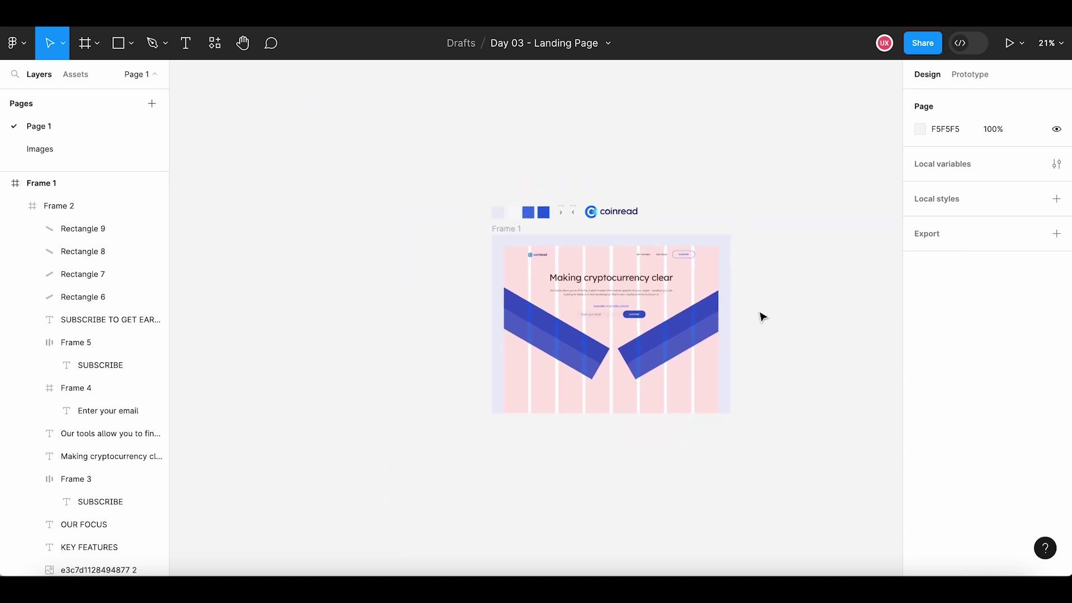
{"action": "scroll", "coordinate": [761, 317], "scroll_direction": "up", "scroll_amount": 2}
{"action": "scroll", "coordinate": [761, 317], "scroll_direction": "up", "scroll_amount": 2}
{"action": "scroll", "coordinate": [760, 317], "scroll_direction": "up", "scroll_amount": 1}
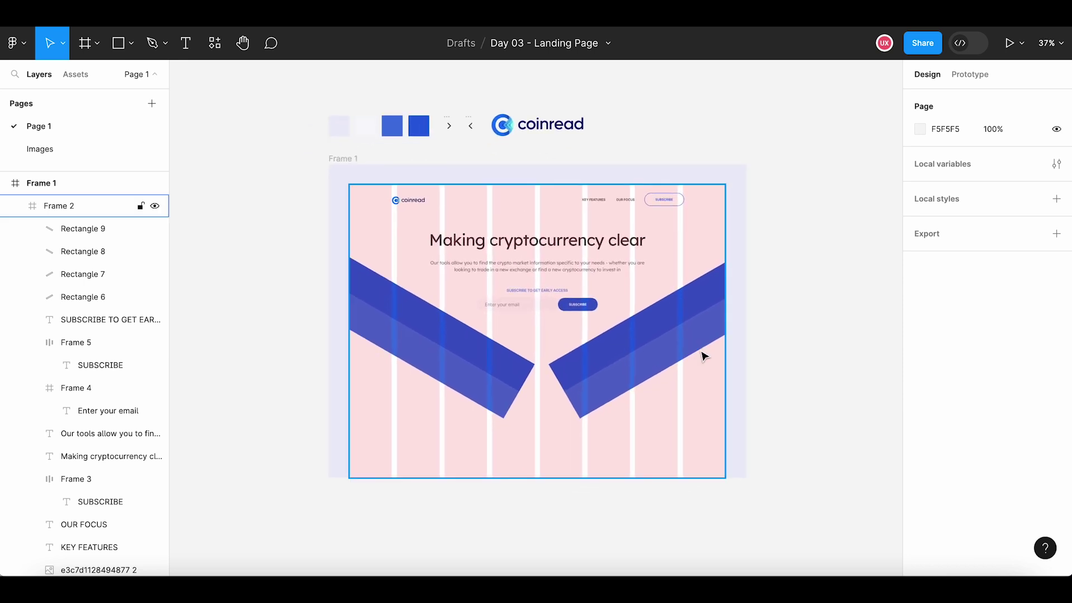
Bring the coinread dashboard screenshot from the Images page into the hero frame
{"action": "left_click", "coordinate": [85, 151]}
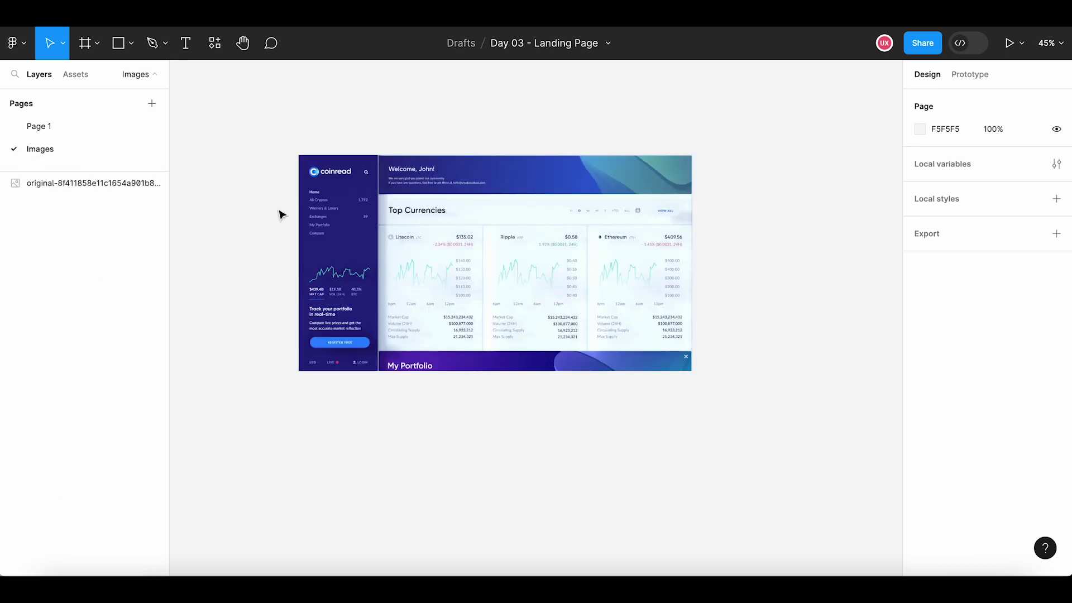
{"action": "left_click", "coordinate": [313, 215]}
{"action": "left_click", "coordinate": [207, 199]}
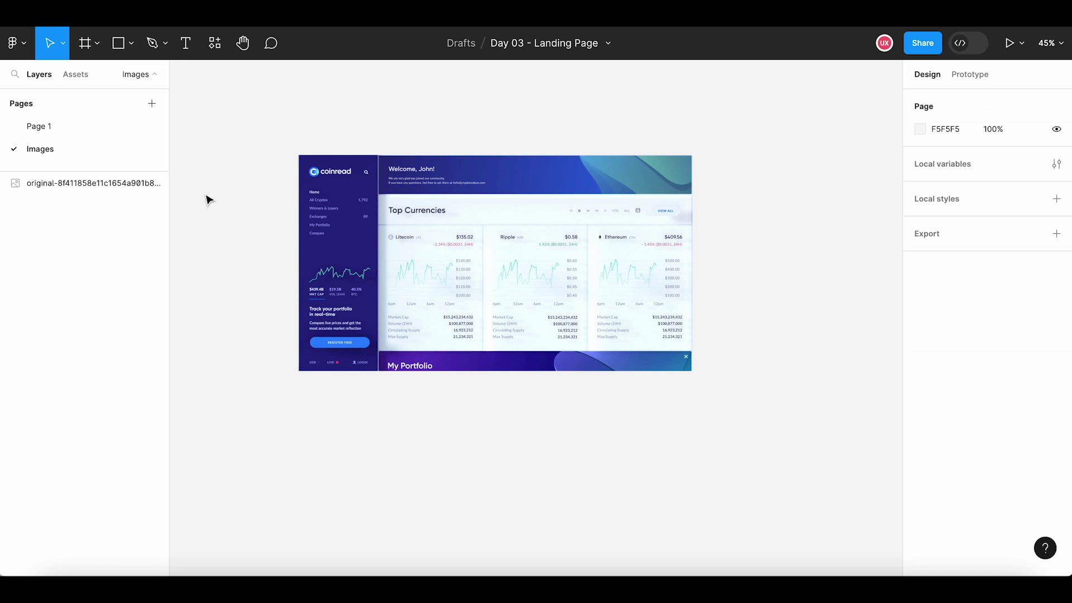
{"action": "left_click", "coordinate": [39, 127]}
{"action": "left_click", "coordinate": [433, 309]}
{"action": "key", "text": "ctrl+v"}
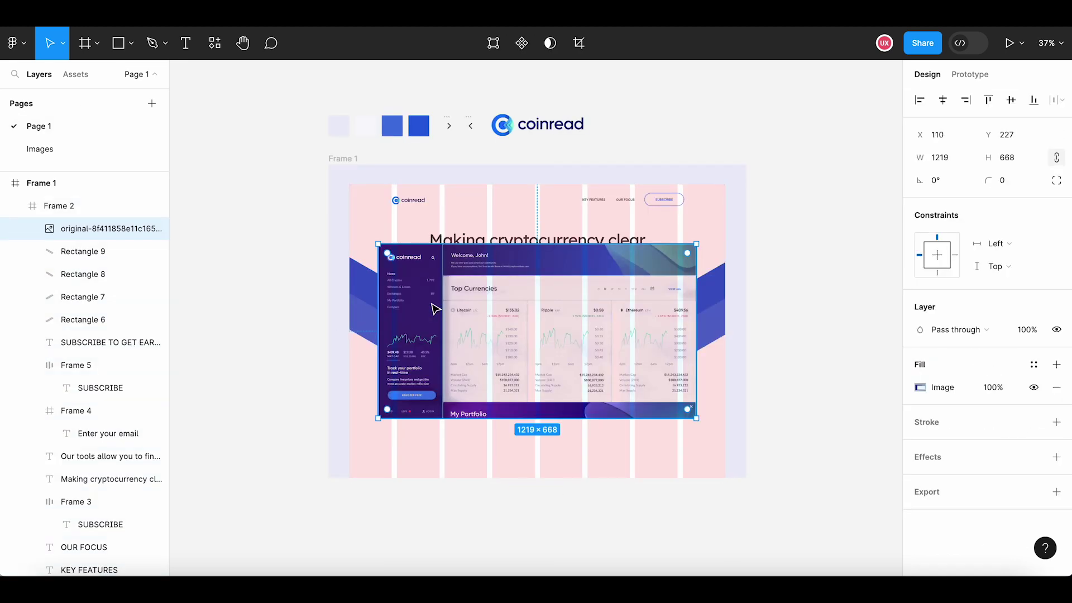
{"action": "left_click_drag", "start_coordinate": [528, 326], "coordinate": [532, 405]}
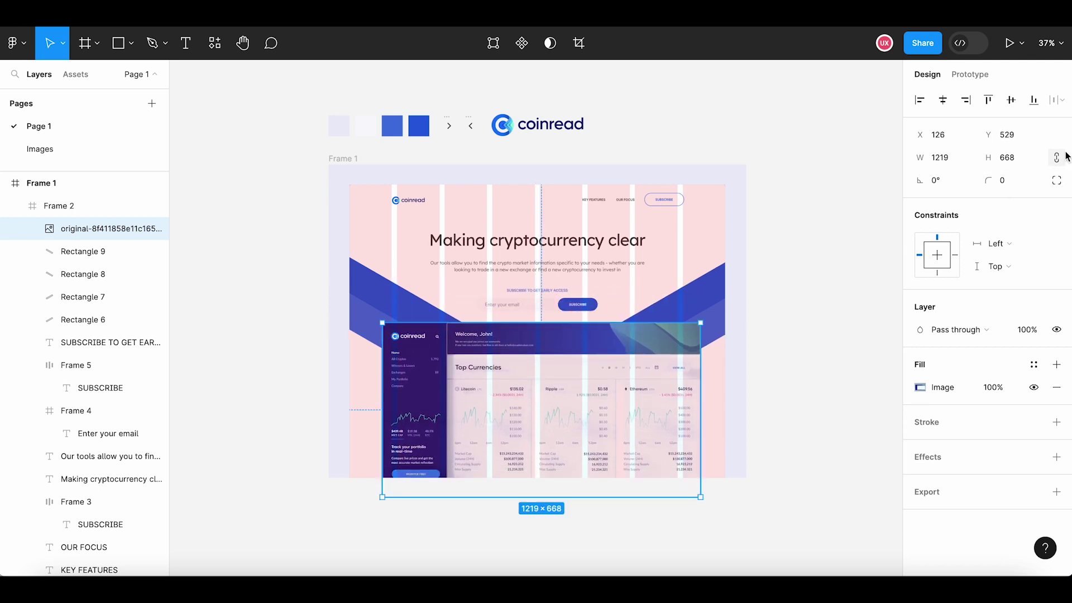
Resize the screenshot to 860 px wide and centre it 54 px below the subscribe form
{"action": "left_click", "coordinate": [955, 159]}
{"action": "double_click", "coordinate": [956, 159]}
{"action": "type", "text": "800"}
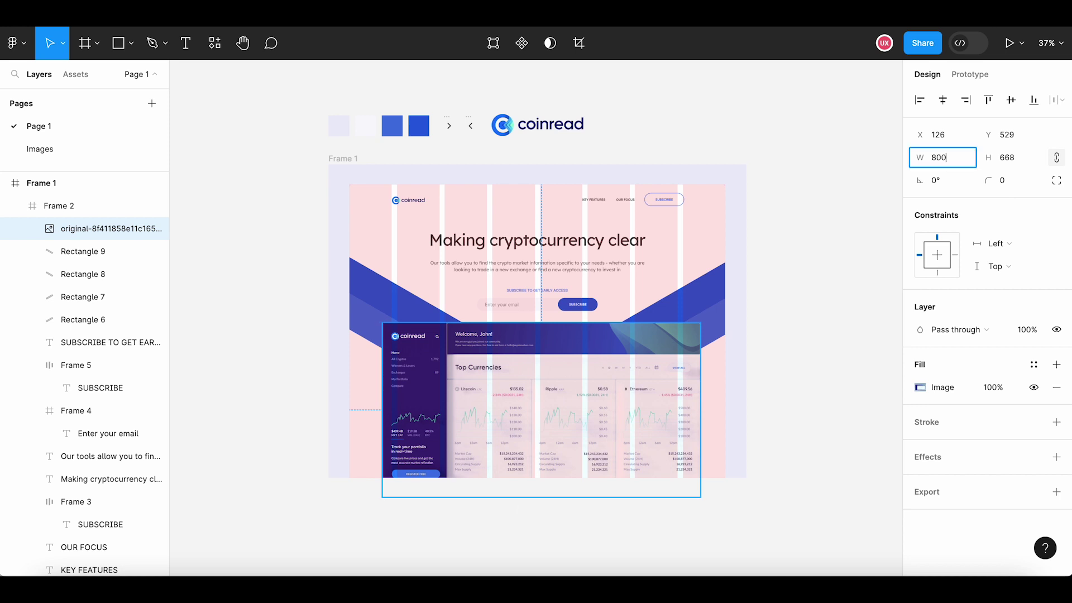
{"action": "key", "text": "Return"}
{"action": "left_click_drag", "start_coordinate": [441, 374], "coordinate": [489, 376]}
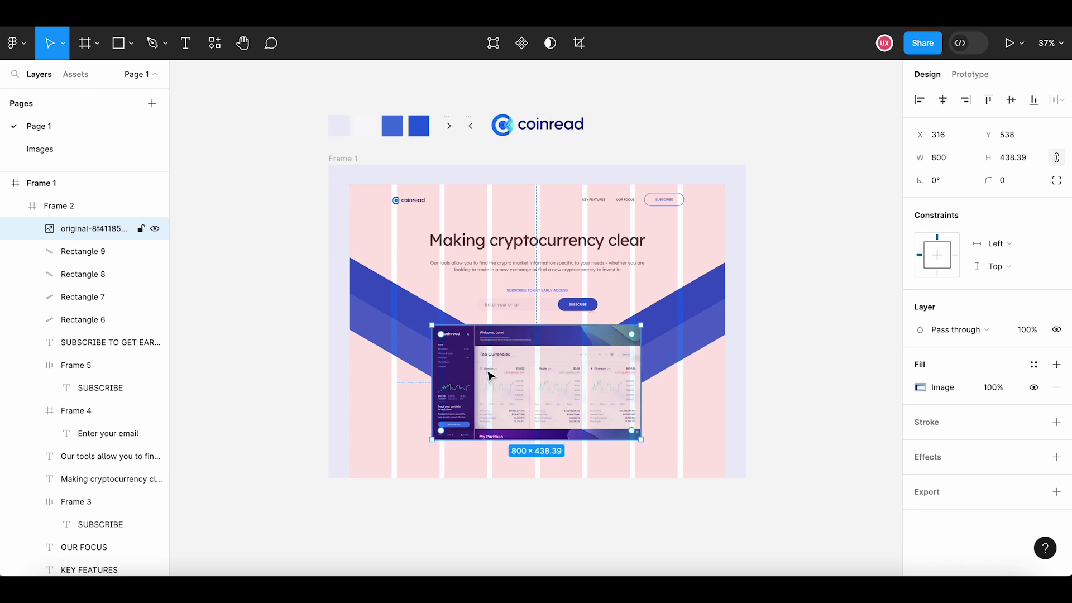
{"action": "left_click", "coordinate": [949, 158]}
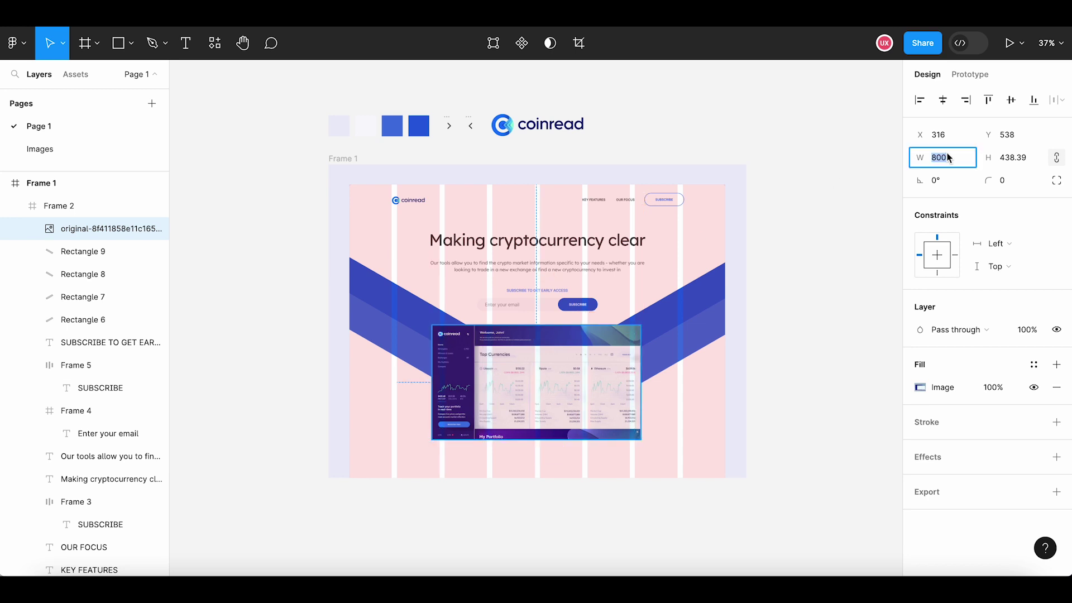
{"action": "type", "text": "860"}
{"action": "key", "text": "Return"}
{"action": "scroll", "coordinate": [505, 362], "scroll_direction": "up", "scroll_amount": 1}
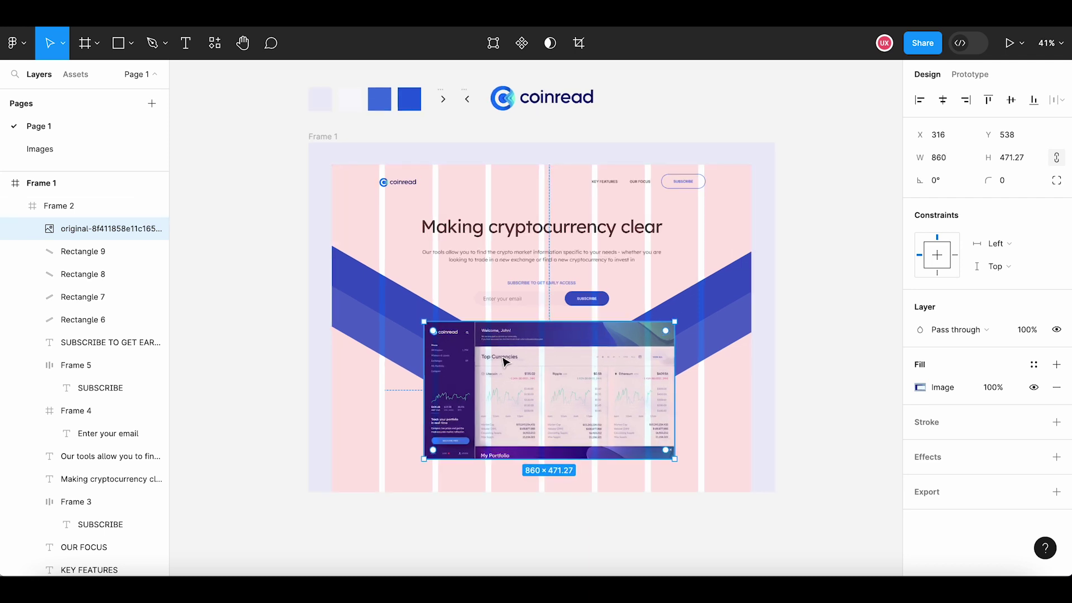
{"action": "scroll", "coordinate": [505, 362], "scroll_direction": "up", "scroll_amount": 5}
{"action": "left_click_drag", "start_coordinate": [570, 393], "coordinate": [560, 393]}
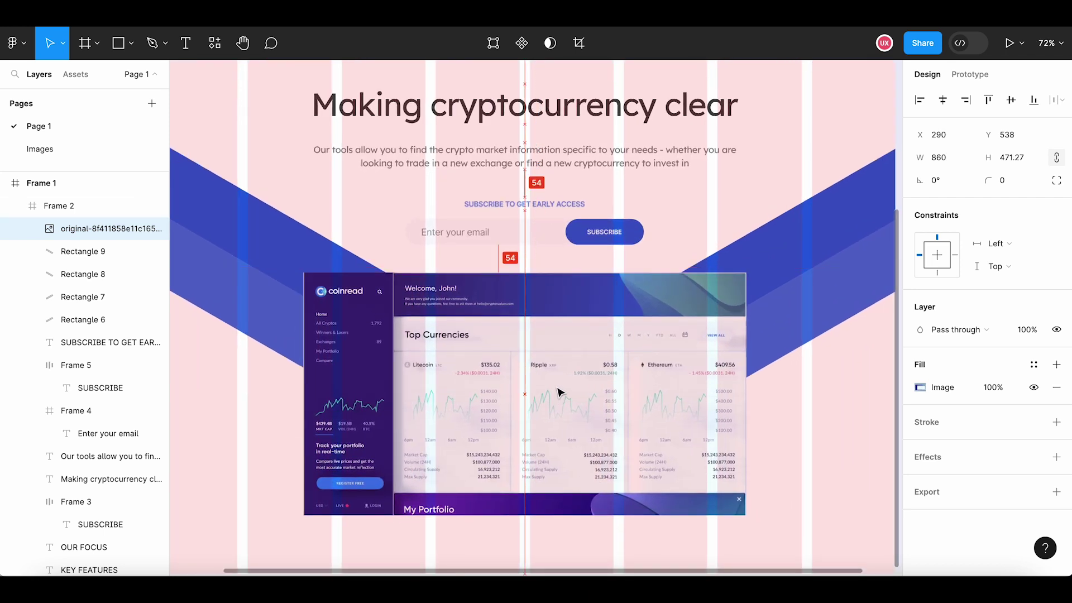
{"action": "scroll", "coordinate": [559, 392], "scroll_direction": "down", "scroll_amount": 2}
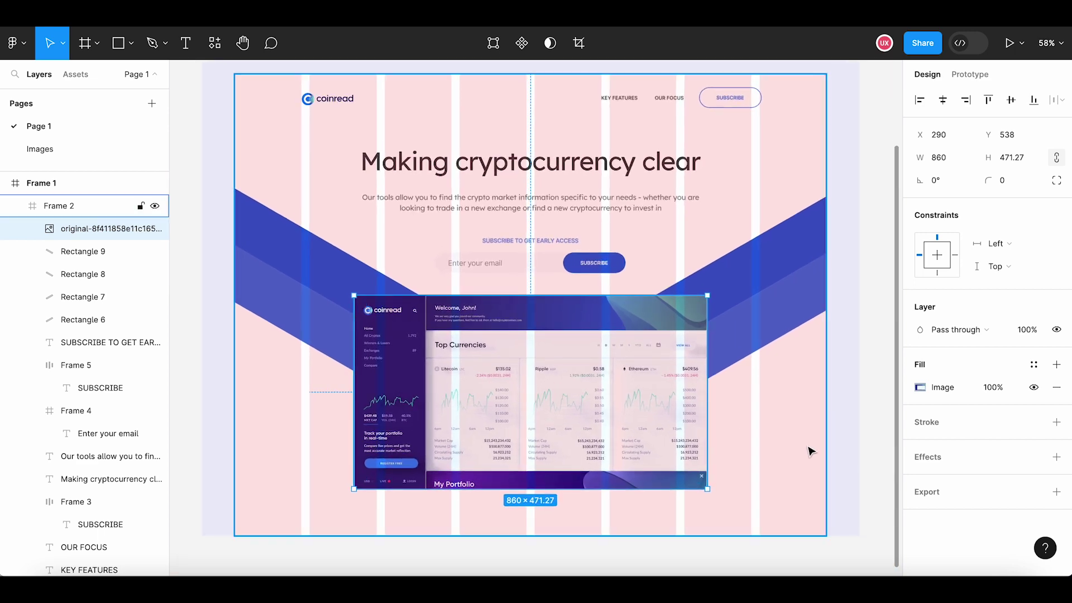
Add a dark purple 272683 stroke to the screenshot and round its corners to 20
{"action": "left_click", "coordinate": [1056, 422]}
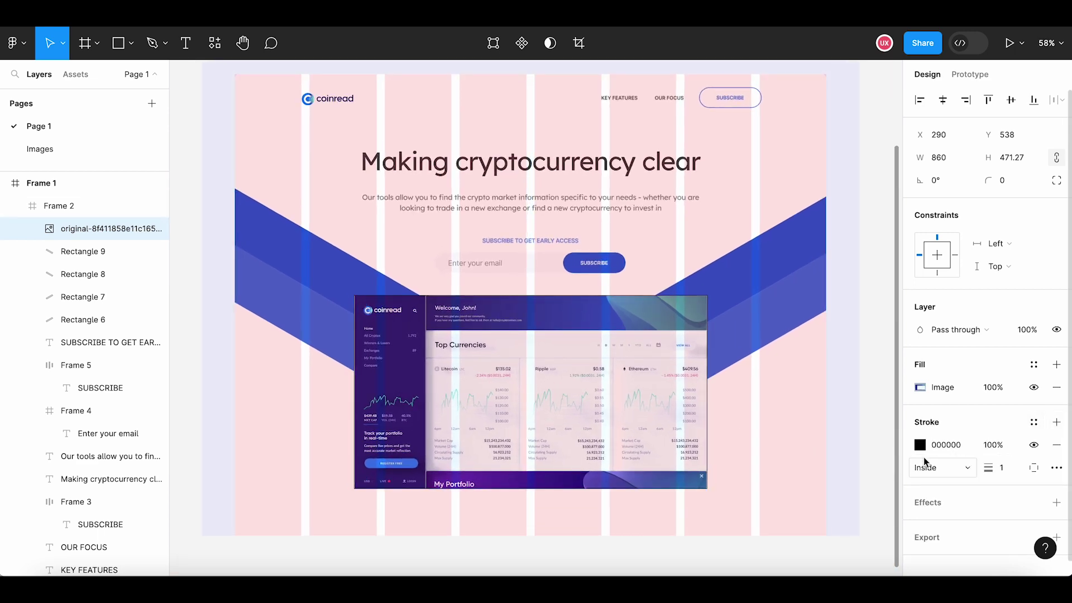
{"action": "left_click", "coordinate": [920, 445]}
{"action": "left_click", "coordinate": [752, 405]}
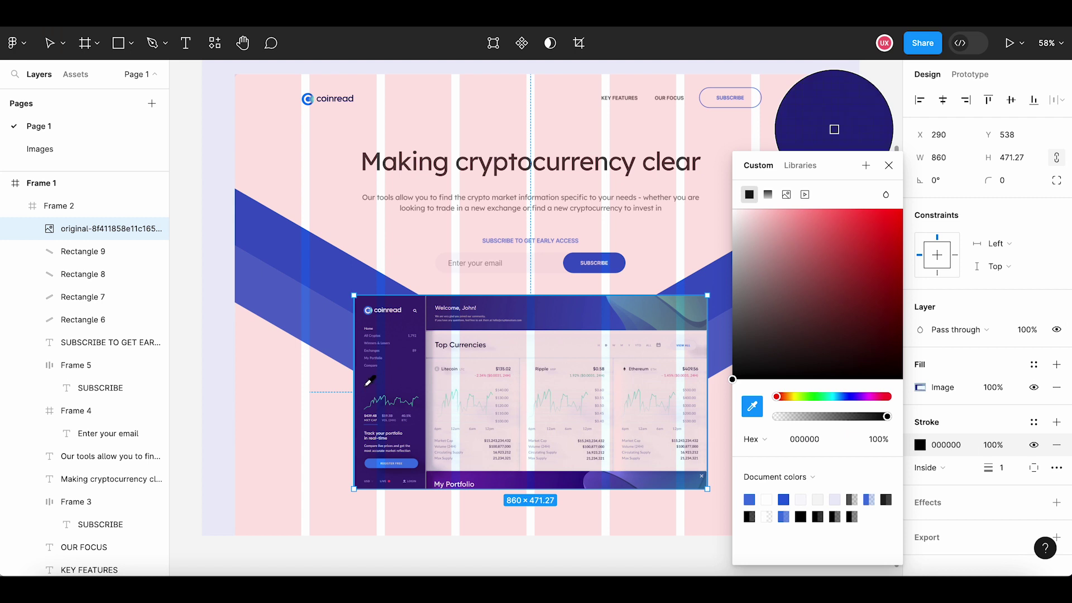
{"action": "left_click", "coordinate": [363, 381]}
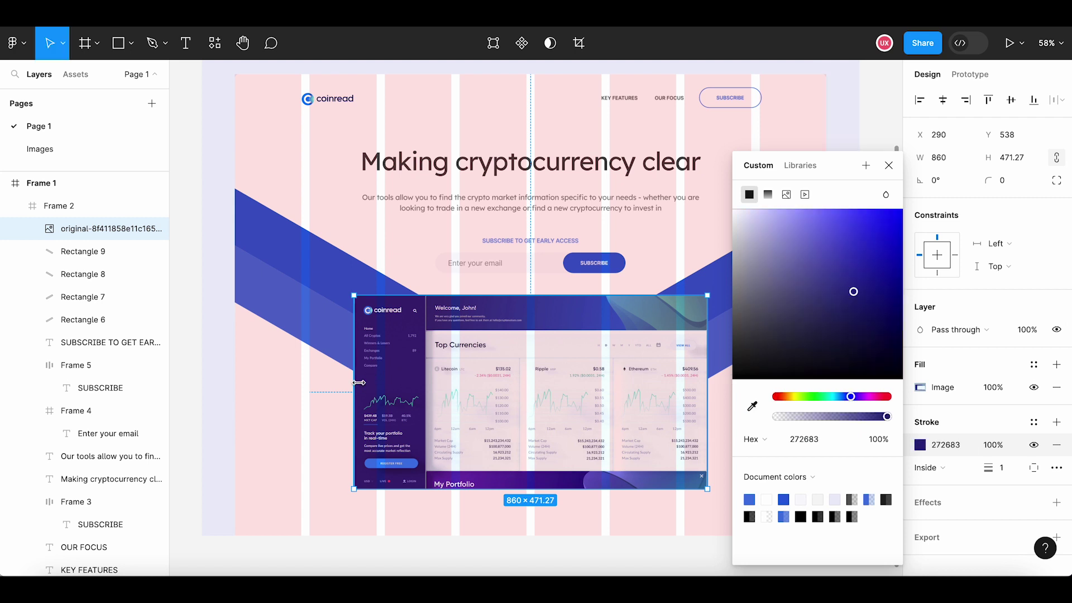
{"action": "left_click", "coordinate": [1012, 182]}
{"action": "type", "text": "20"}
{"action": "key", "text": "Return"}
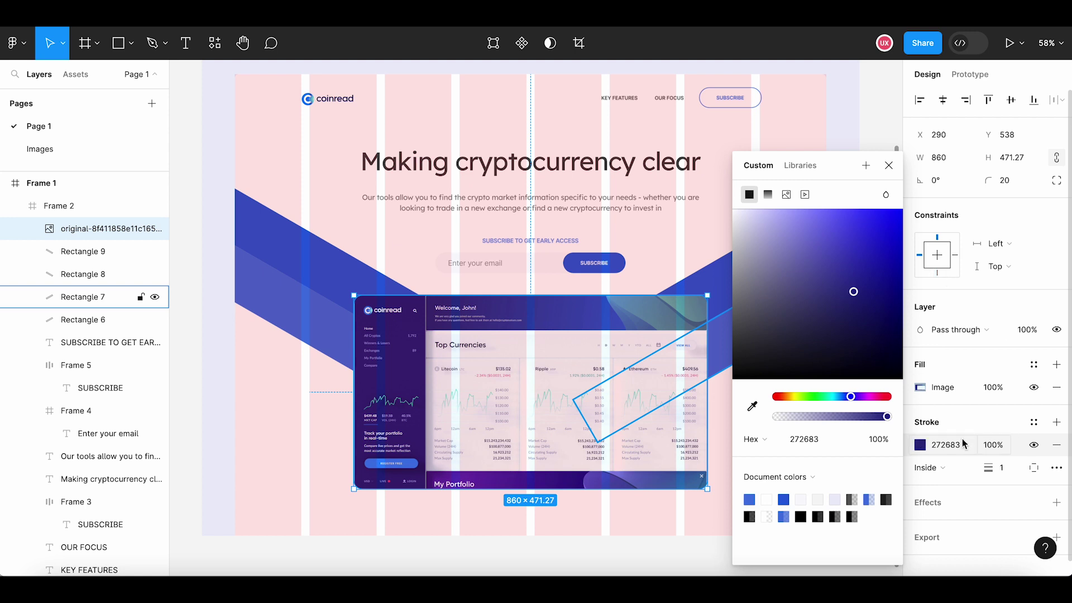
Set the stroke weight to 10 px and check the screenshot's spacing to the form
{"action": "left_click", "coordinate": [1011, 472]}
{"action": "key", "text": "Return"}
{"action": "left_click", "coordinate": [674, 527]}
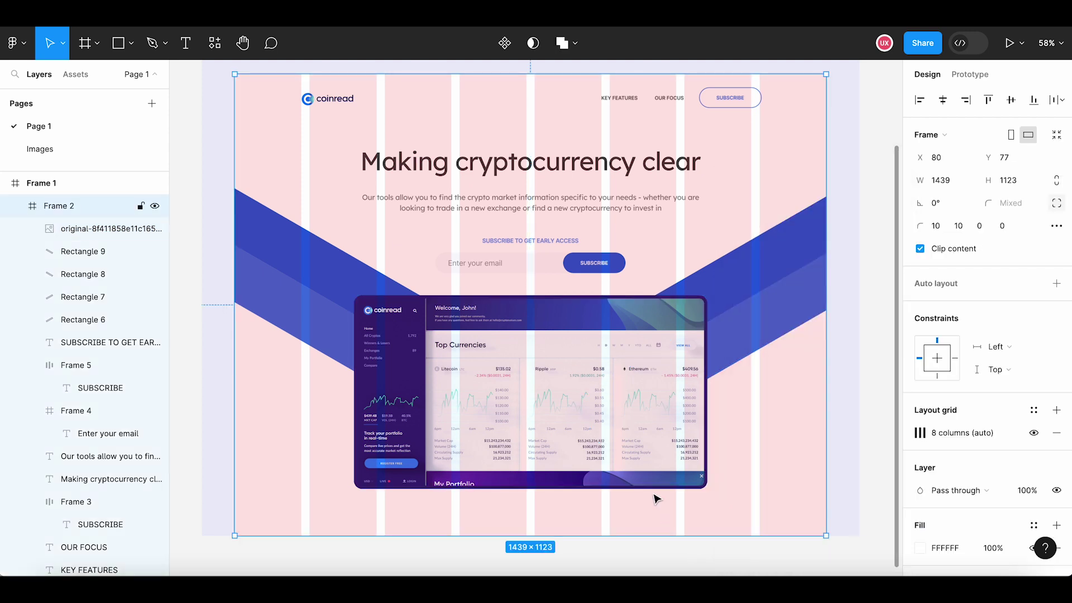
{"action": "left_click", "coordinate": [646, 476]}
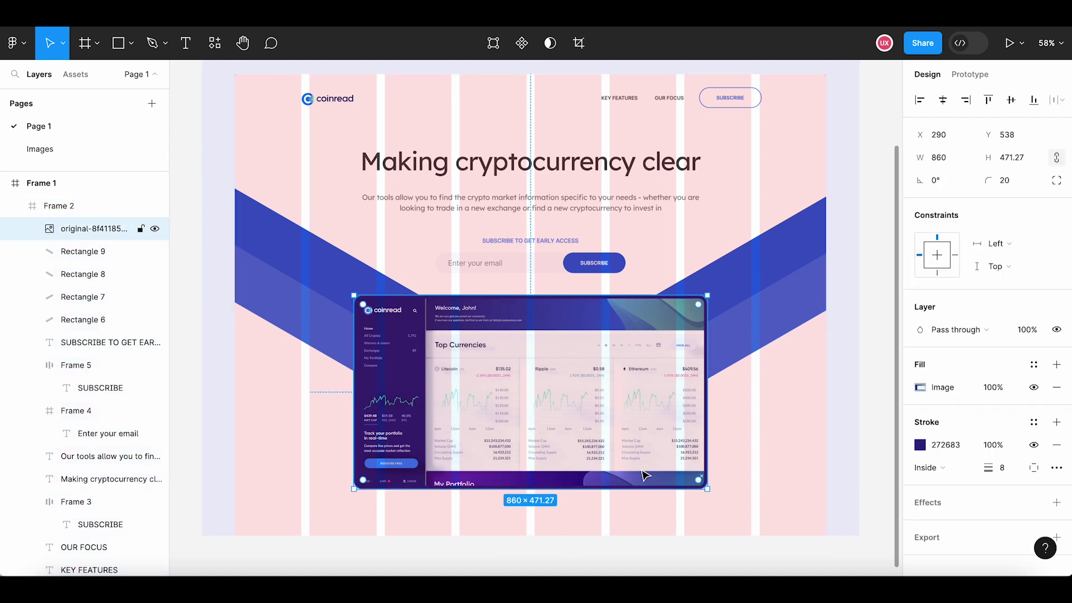
{"action": "left_click", "coordinate": [1005, 473]}
{"action": "type", "text": "1"}
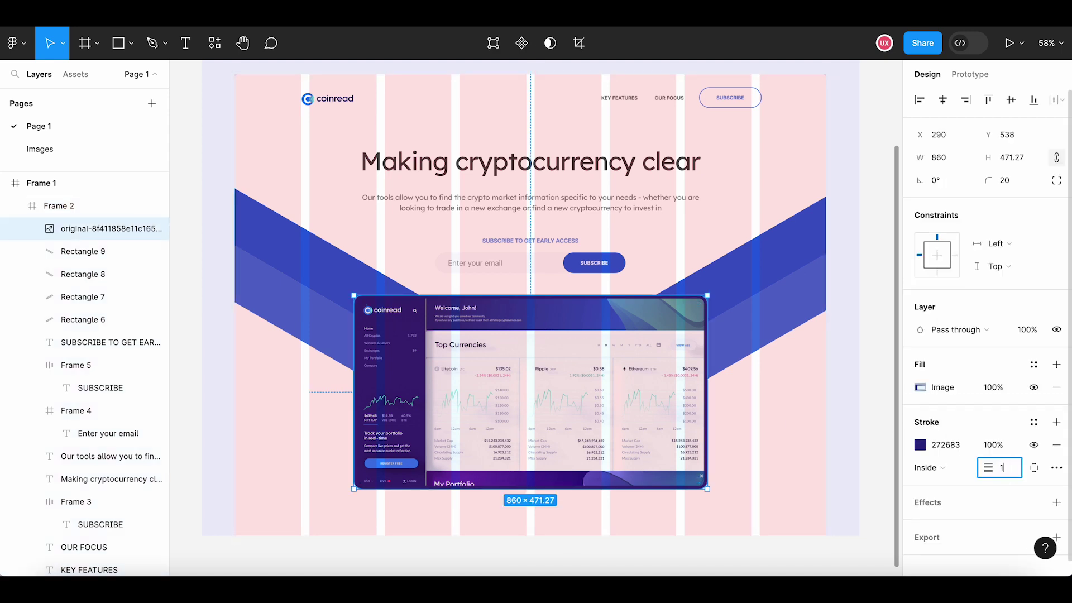
{"action": "type", "text": "0"}
{"action": "key", "text": "Return"}
{"action": "key", "text": "Escape"}
{"action": "left_click", "coordinate": [519, 374]}
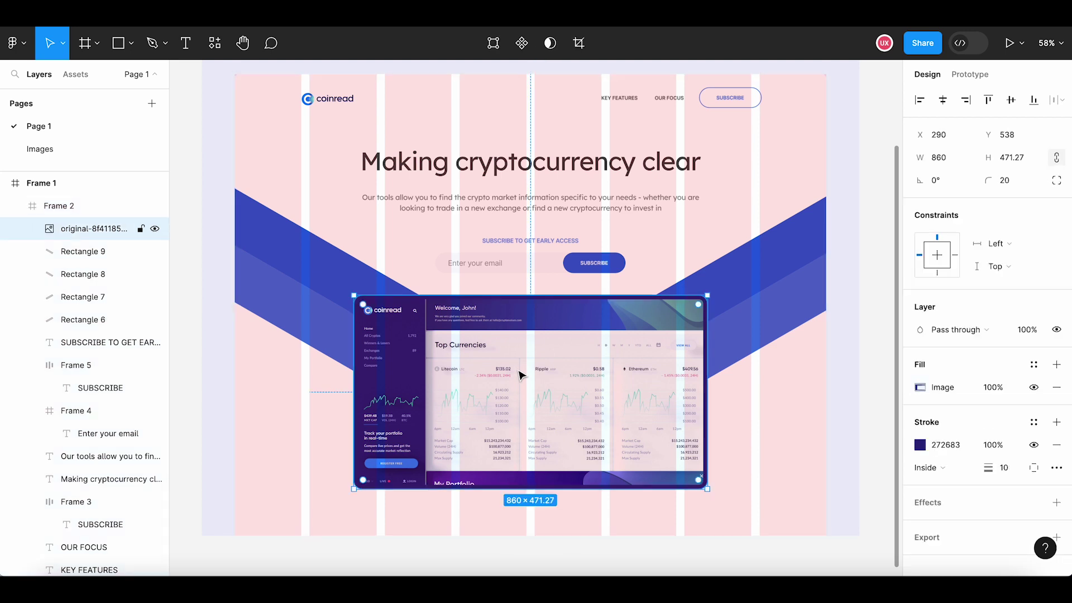
{"action": "key", "text": "alt"}
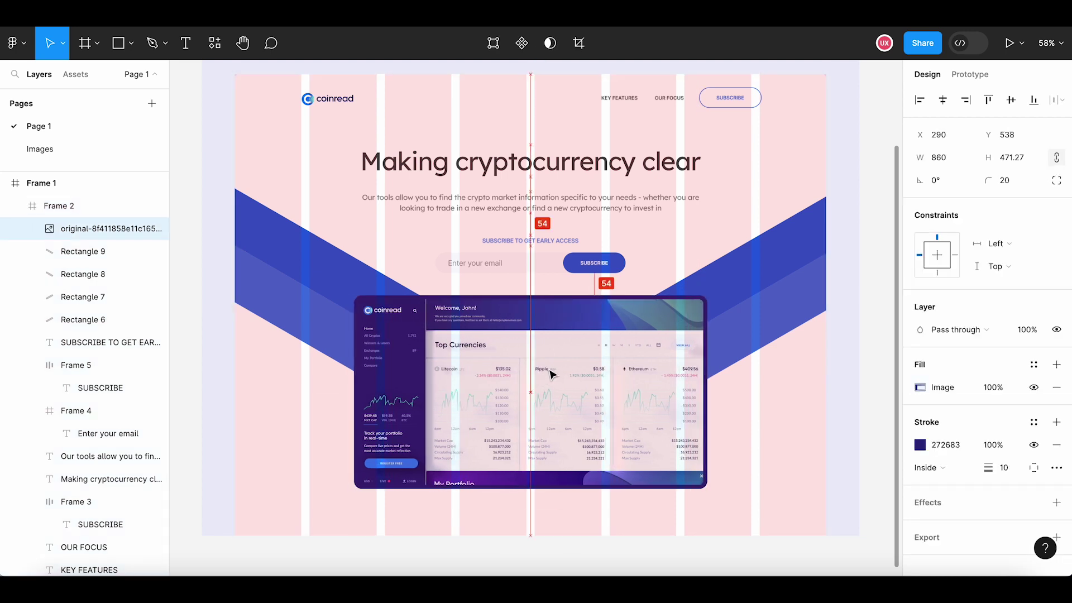
{"action": "key", "text": "alt"}
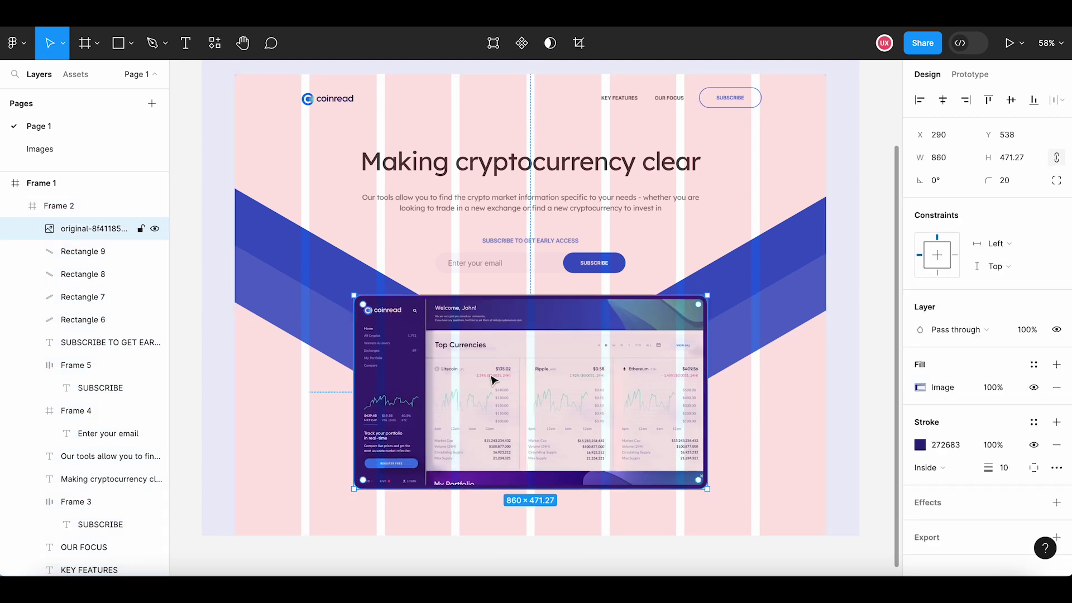
{"action": "left_click", "coordinate": [339, 437]}
{"action": "scroll", "coordinate": [462, 439], "scroll_direction": "up", "scroll_amount": 3}
{"action": "scroll", "coordinate": [461, 439], "scroll_direction": "up", "scroll_amount": 2}
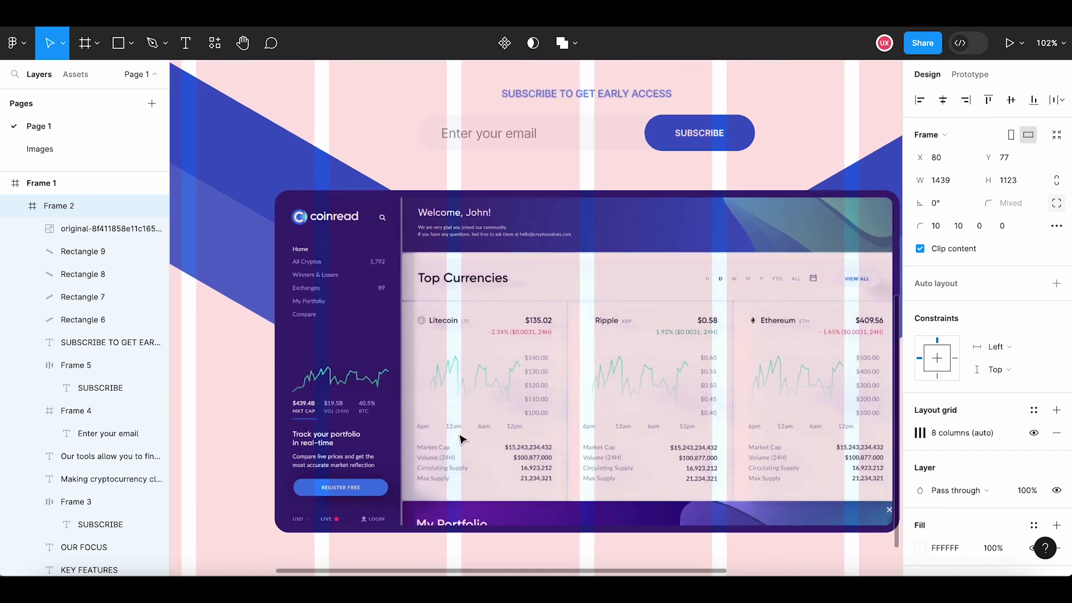
{"action": "scroll", "coordinate": [461, 439], "scroll_direction": "down", "scroll_amount": 3}
{"action": "scroll", "coordinate": [461, 440], "scroll_direction": "down", "scroll_amount": 2}
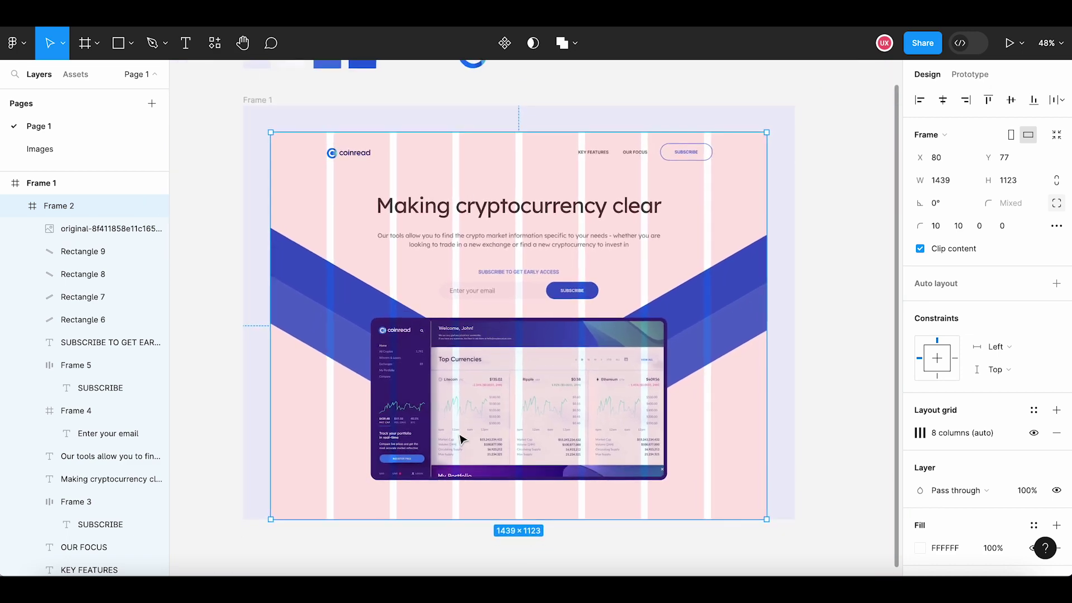
{"action": "left_click", "coordinate": [231, 157]}
{"action": "mouse_move", "coordinate": [211, 104]}
{"action": "left_mouse_down"}
{"action": "mouse_move", "coordinate": [837, 240]}
{"action": "mouse_move", "coordinate": [836, 270]}
{"action": "left_mouse_up"}
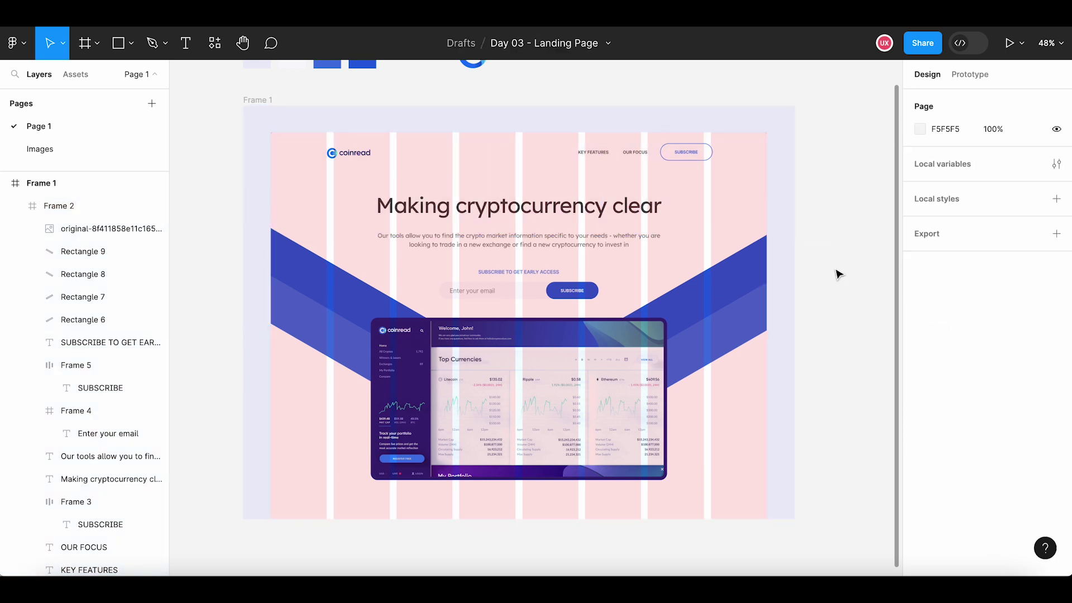
{"action": "left_click", "coordinate": [329, 298]}
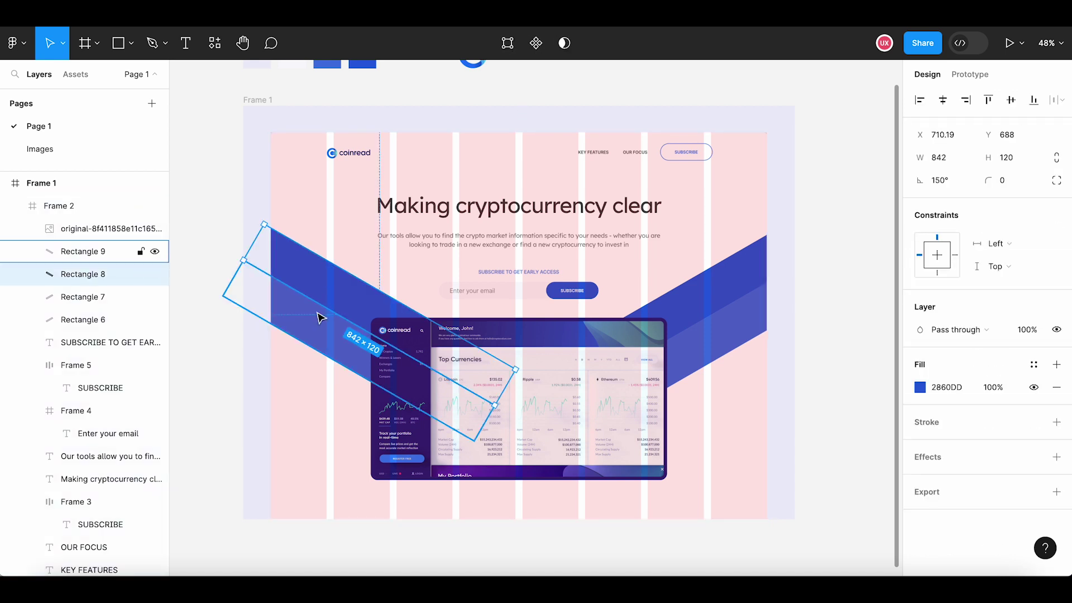
{"action": "left_click", "coordinate": [280, 132]}
{"action": "left_click", "coordinate": [291, 154]}
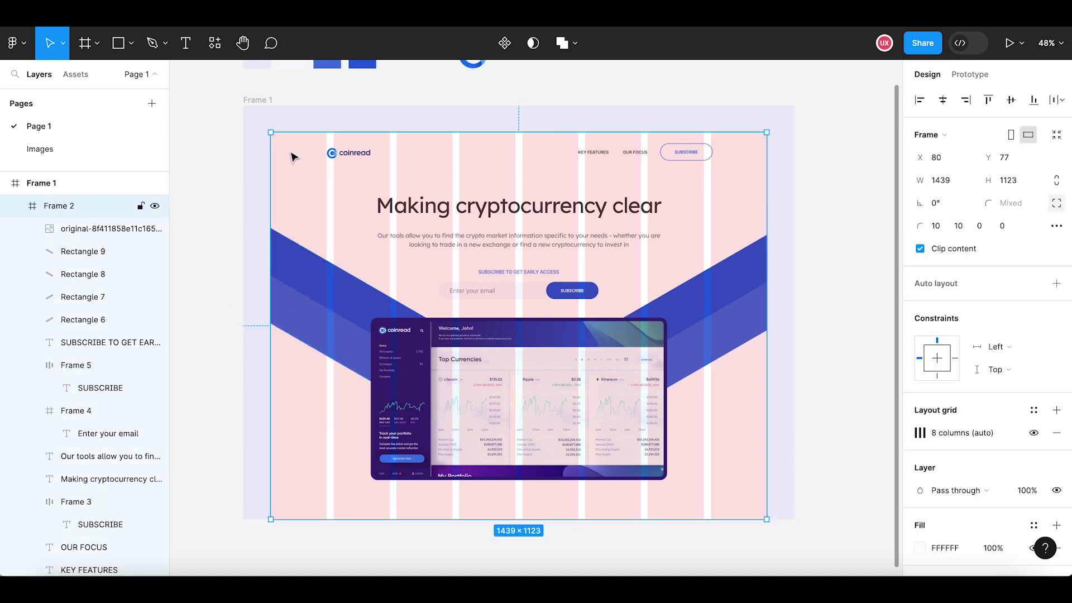
Add a 12-row layout grid to the hero frame and hide the 8-column grid
{"action": "left_click", "coordinate": [1056, 410]}
{"action": "left_click", "coordinate": [920, 433]}
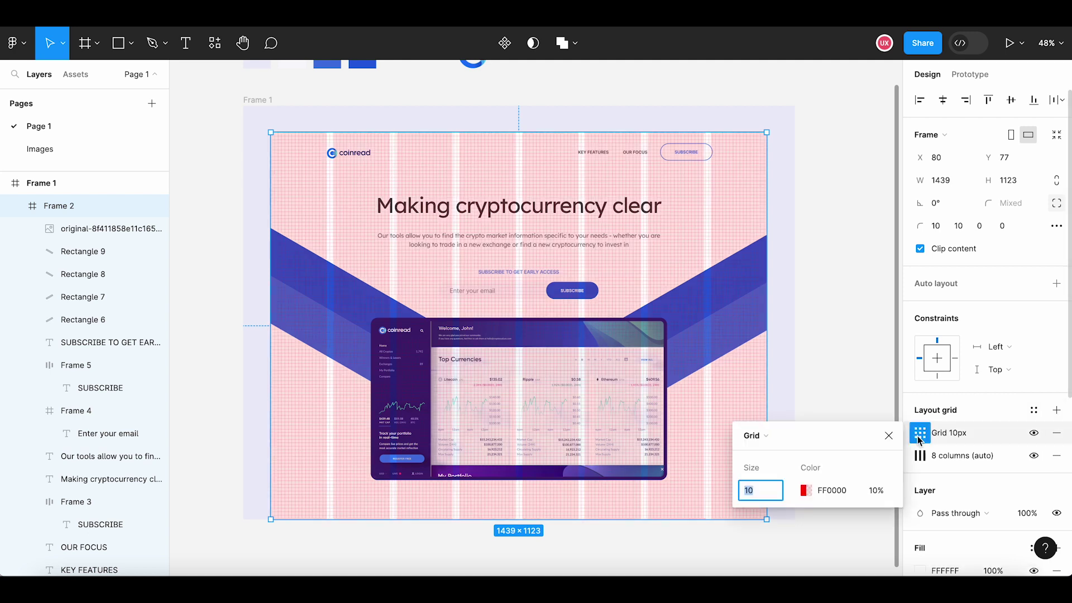
{"action": "left_click", "coordinate": [756, 435]}
{"action": "left_click", "coordinate": [772, 470]}
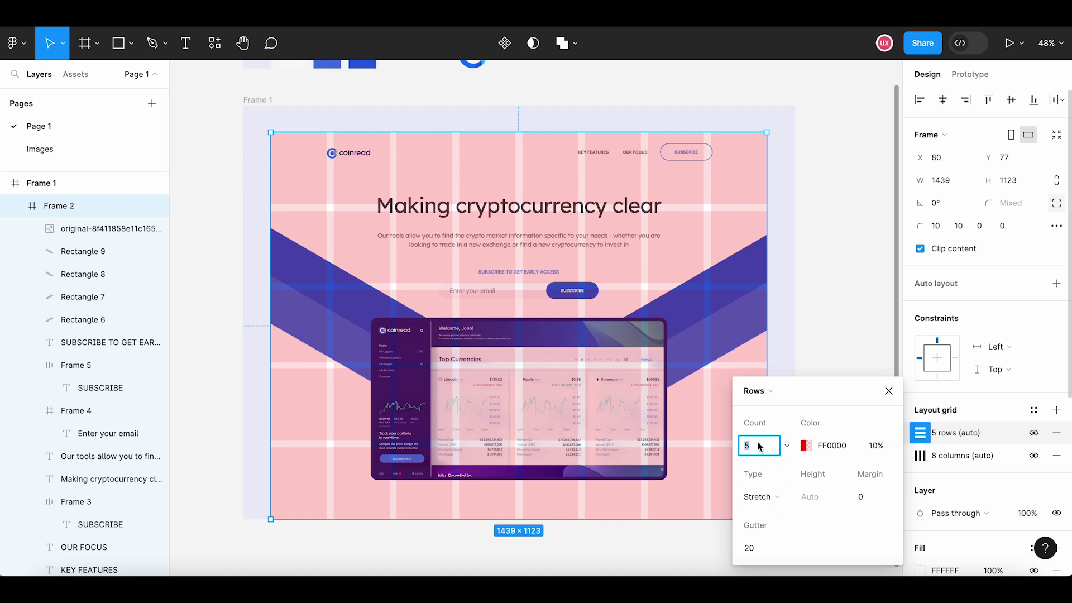
{"action": "type", "text": "12"}
{"action": "key", "text": "Return"}
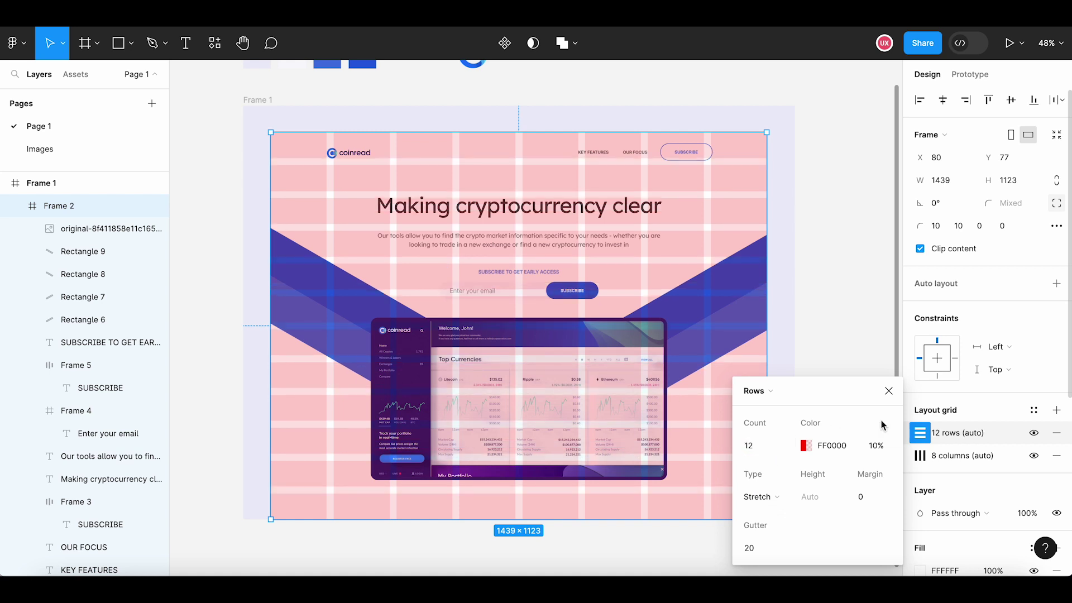
{"action": "left_click", "coordinate": [888, 390]}
{"action": "left_click", "coordinate": [1034, 456]}
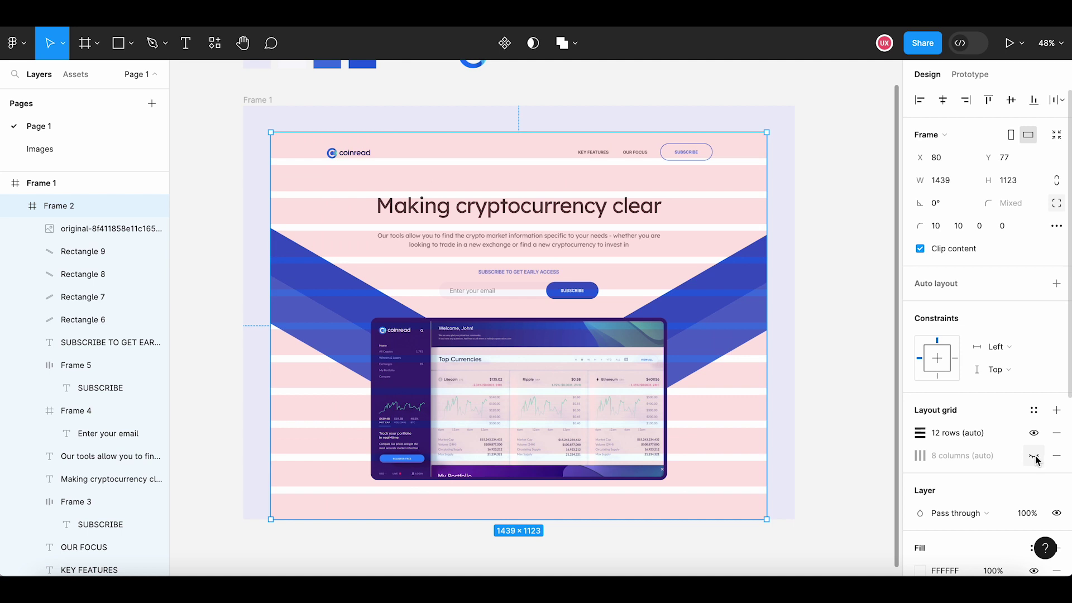
Nudge the two left blue ribbons down
{"action": "left_click", "coordinate": [313, 280]}
{"action": "left_click", "coordinate": [302, 319], "text": "shift"}
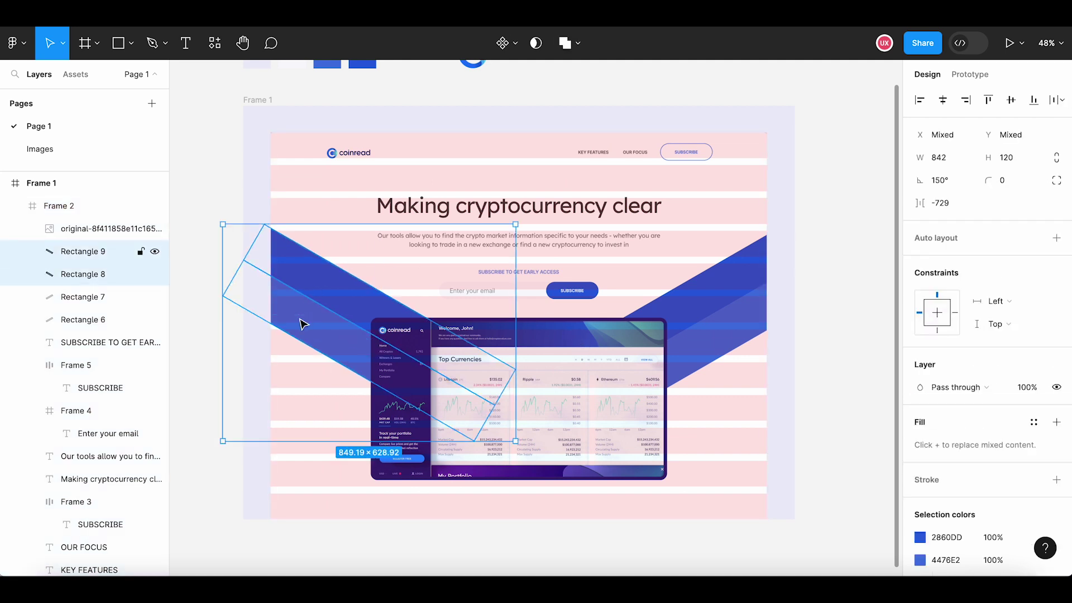
{"action": "key", "text": "shift+Down"}
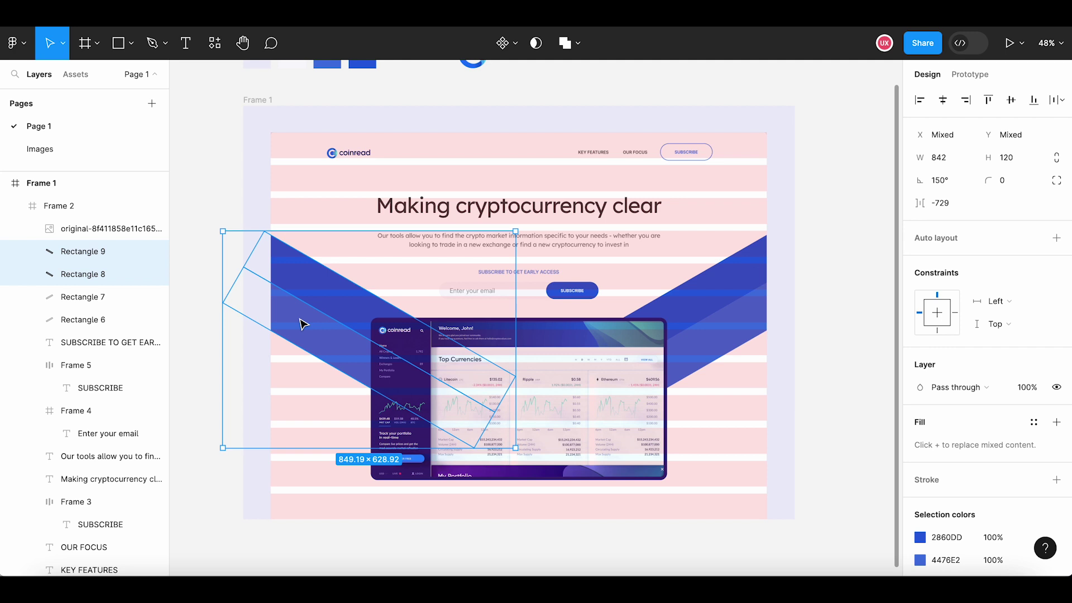
{"action": "left_click", "coordinate": [216, 205]}
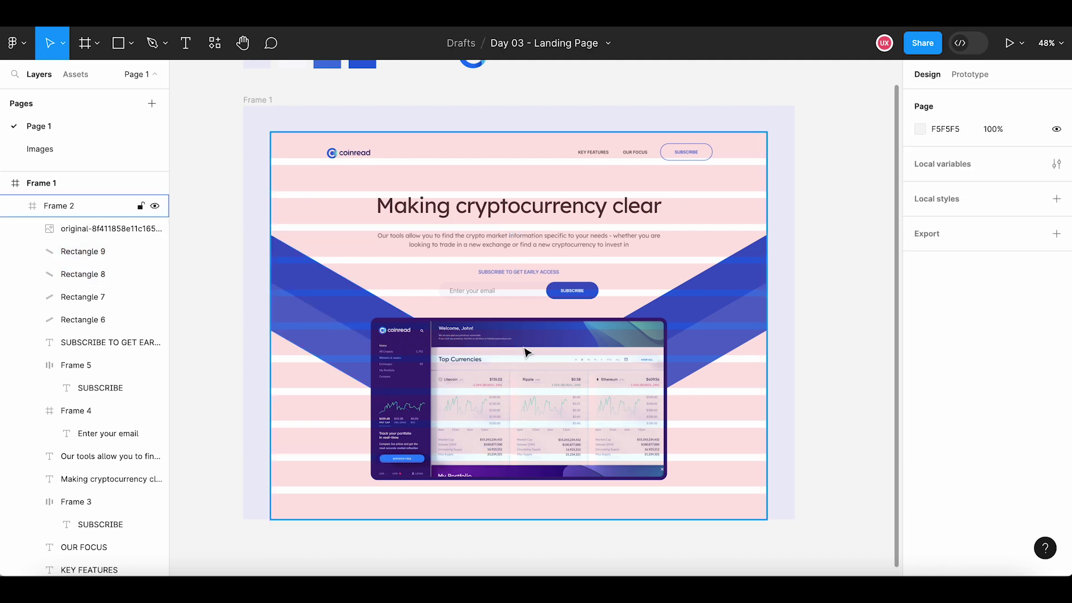
Compare the 8-column and 12-row grids, leaving only the 12-row grid visible
{"action": "left_click", "coordinate": [346, 150]}
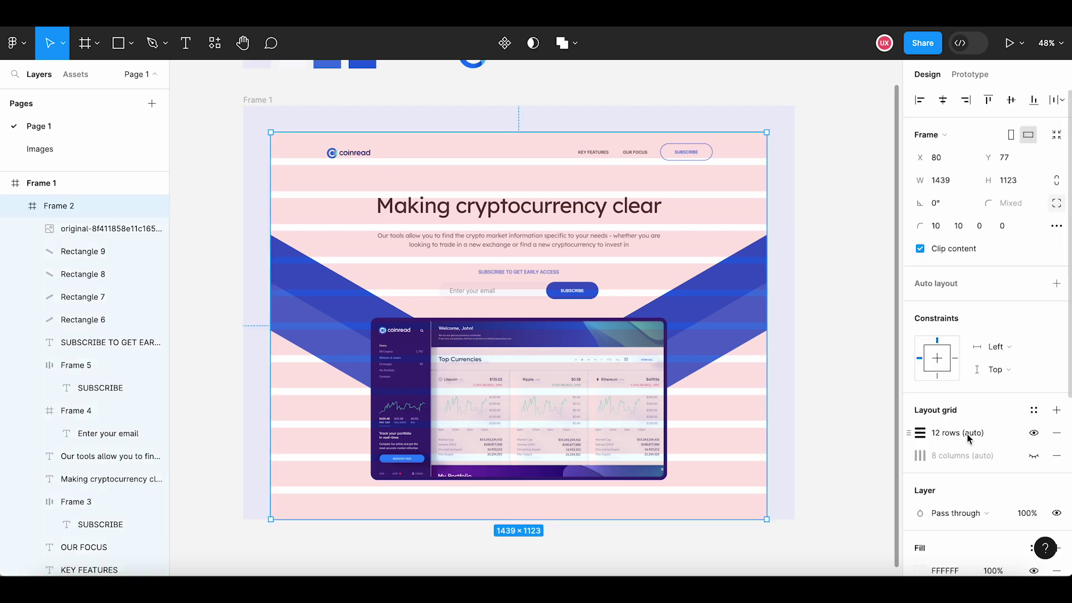
{"action": "left_click", "coordinate": [1033, 455]}
{"action": "left_click", "coordinate": [1033, 432]}
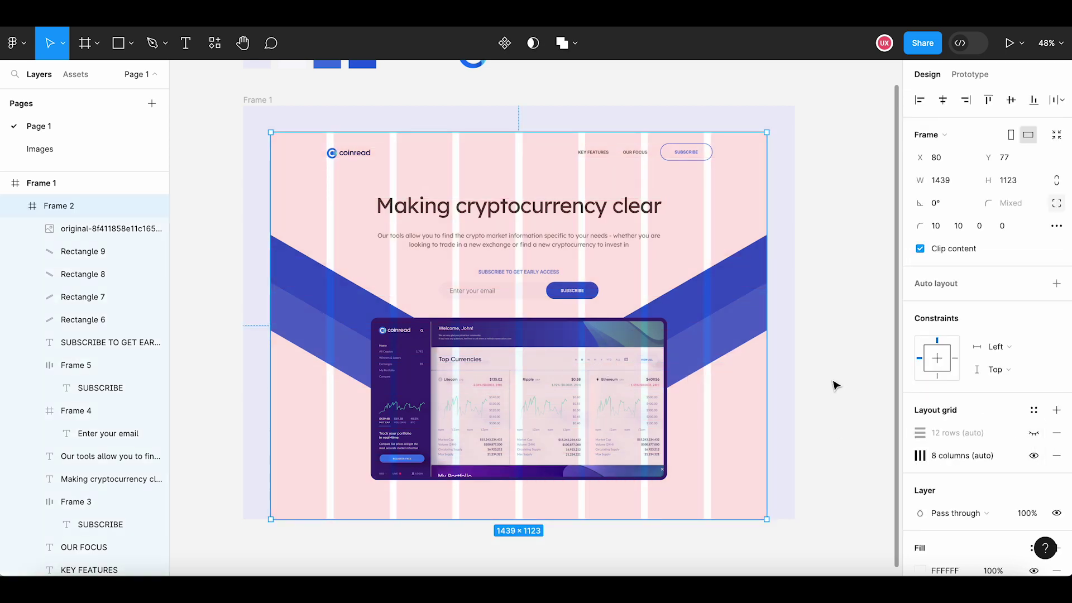
{"action": "left_click", "coordinate": [836, 386]}
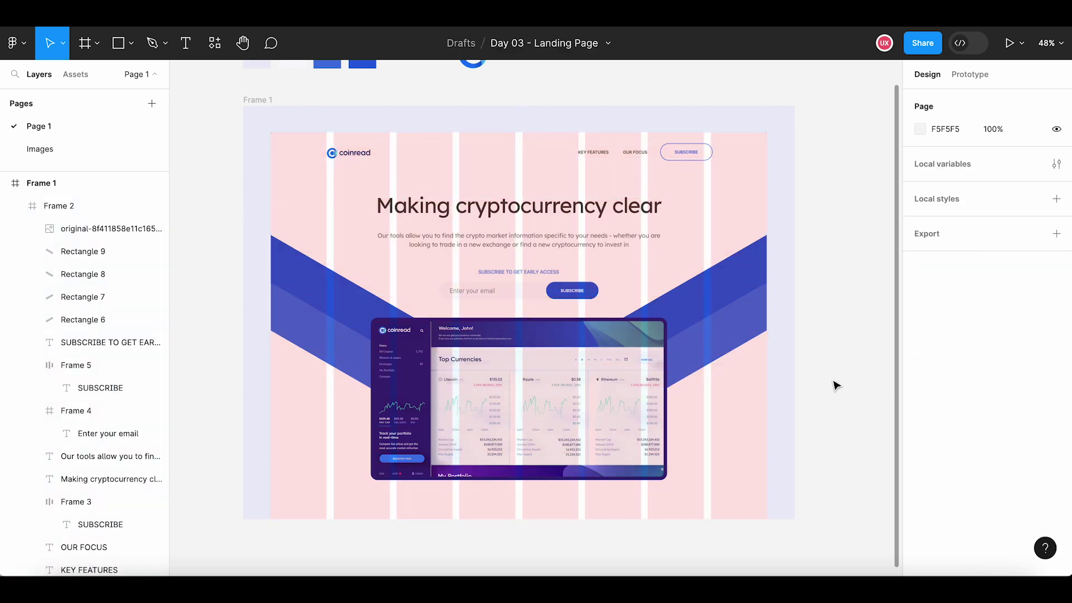
{"action": "left_click", "coordinate": [351, 233]}
{"action": "left_click", "coordinate": [1034, 433]}
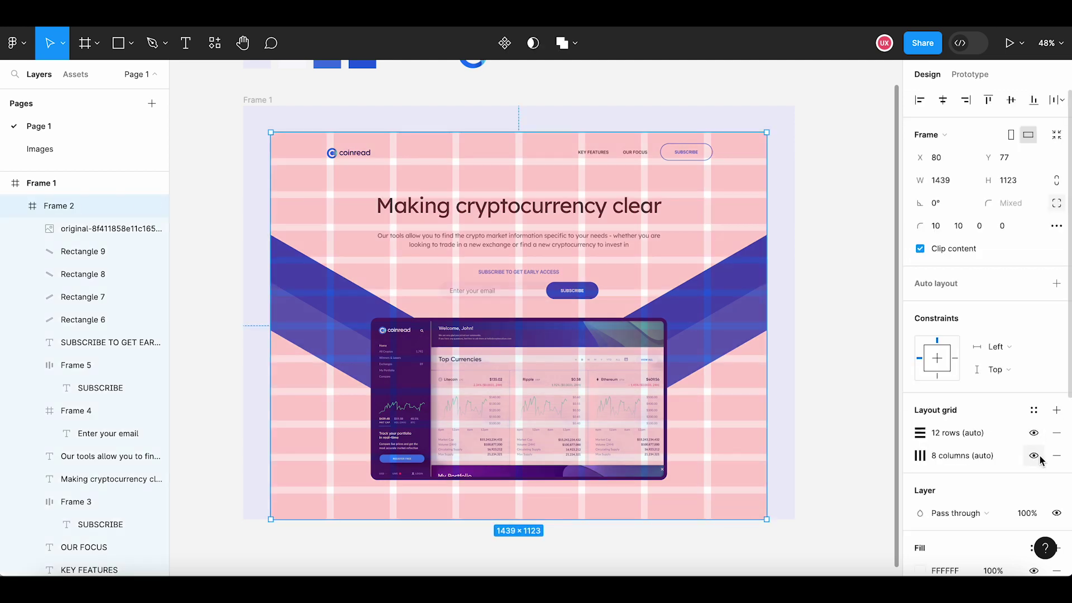
{"action": "left_click", "coordinate": [1034, 454]}
{"action": "left_click", "coordinate": [818, 445]}
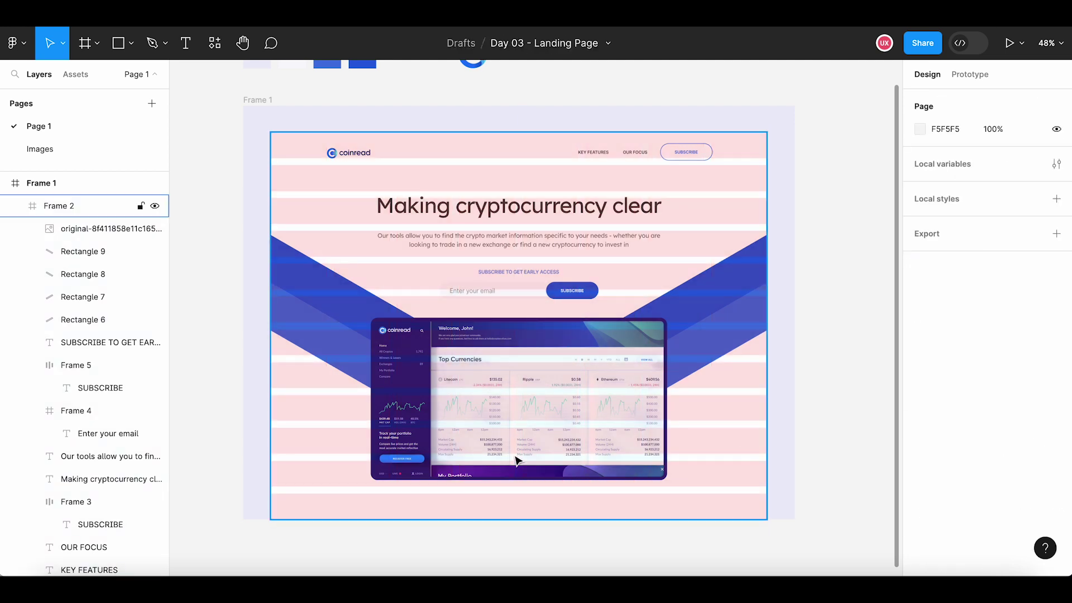
{"action": "scroll", "coordinate": [511, 447], "scroll_direction": "up", "scroll_amount": 3}
{"action": "left_click", "coordinate": [504, 330]}
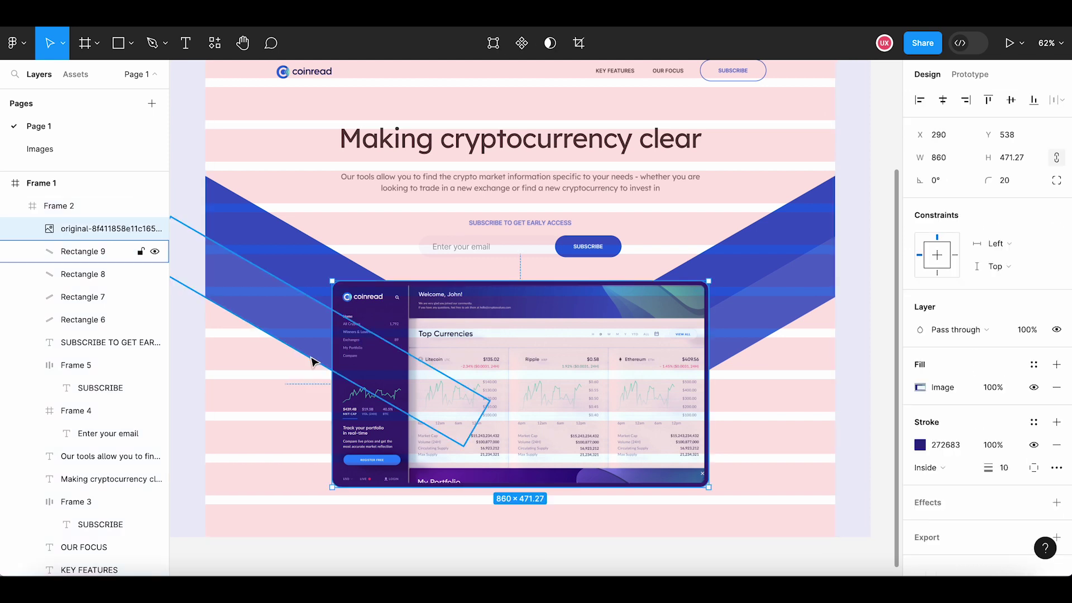
{"action": "key", "text": "Escape"}
Draw a 60×60 ellipse and move it onto the dashboard screenshot's right edge
{"action": "left_click", "coordinate": [128, 47]}
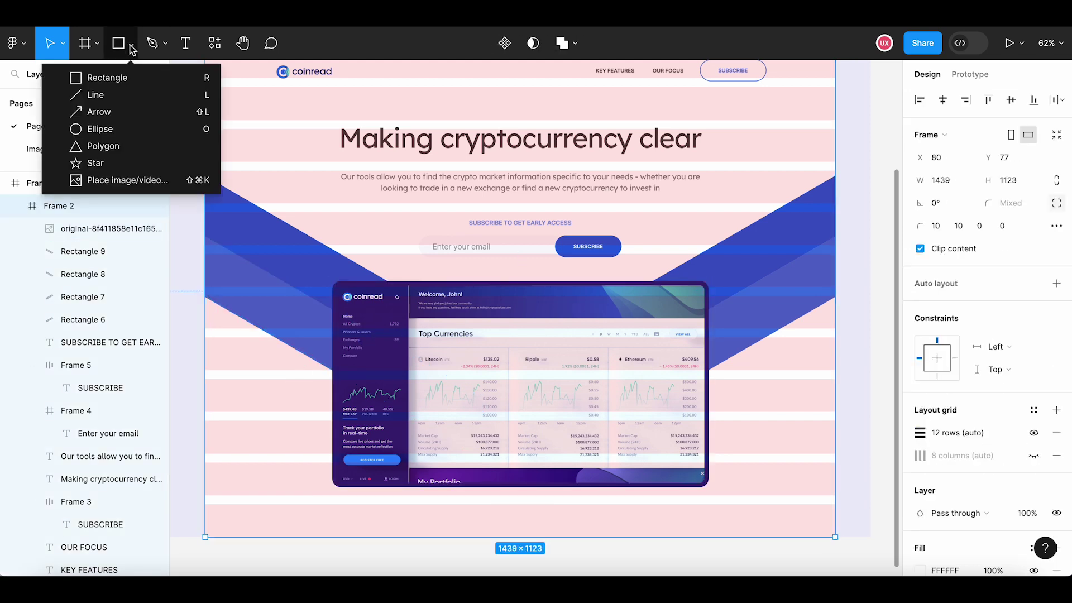
{"action": "left_click", "coordinate": [123, 129]}
{"action": "left_click_drag", "start_coordinate": [723, 394], "coordinate": [748, 420]}
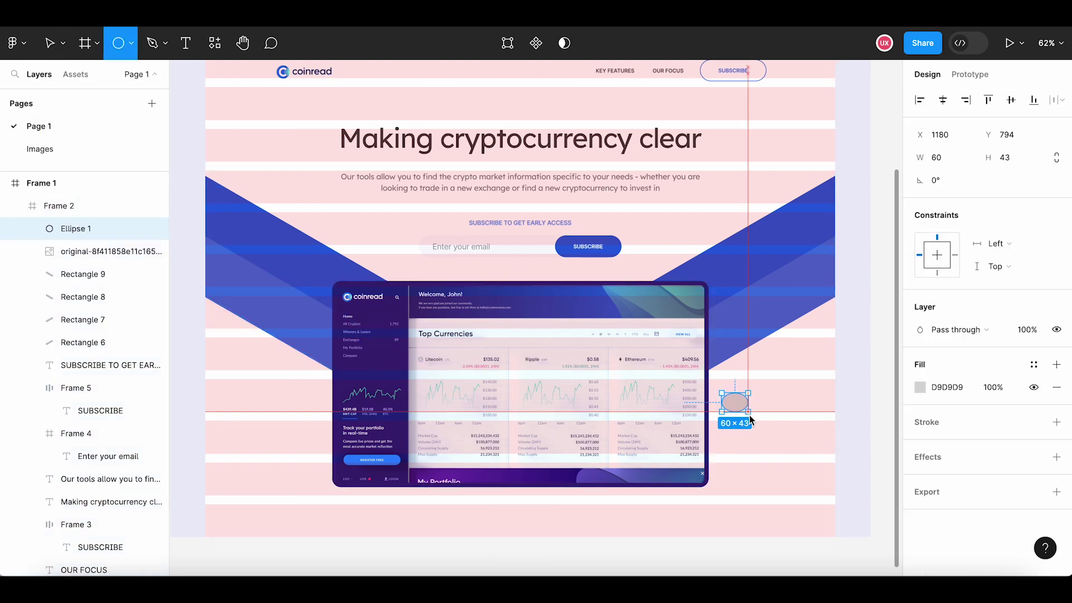
{"action": "left_click", "coordinate": [946, 159]}
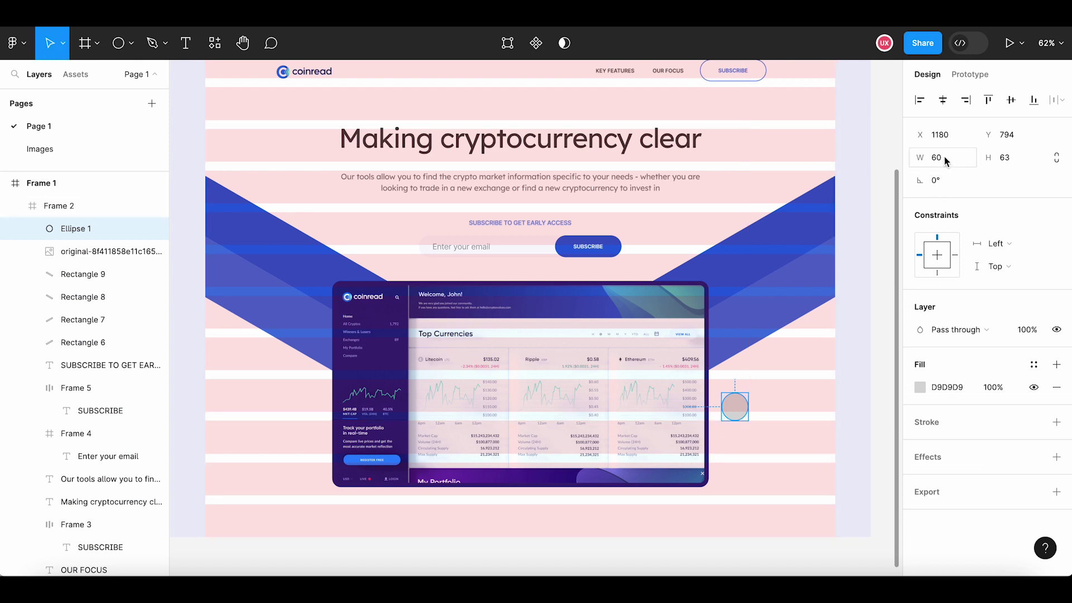
{"action": "type", "text": "60"}
{"action": "key", "text": "Tab"}
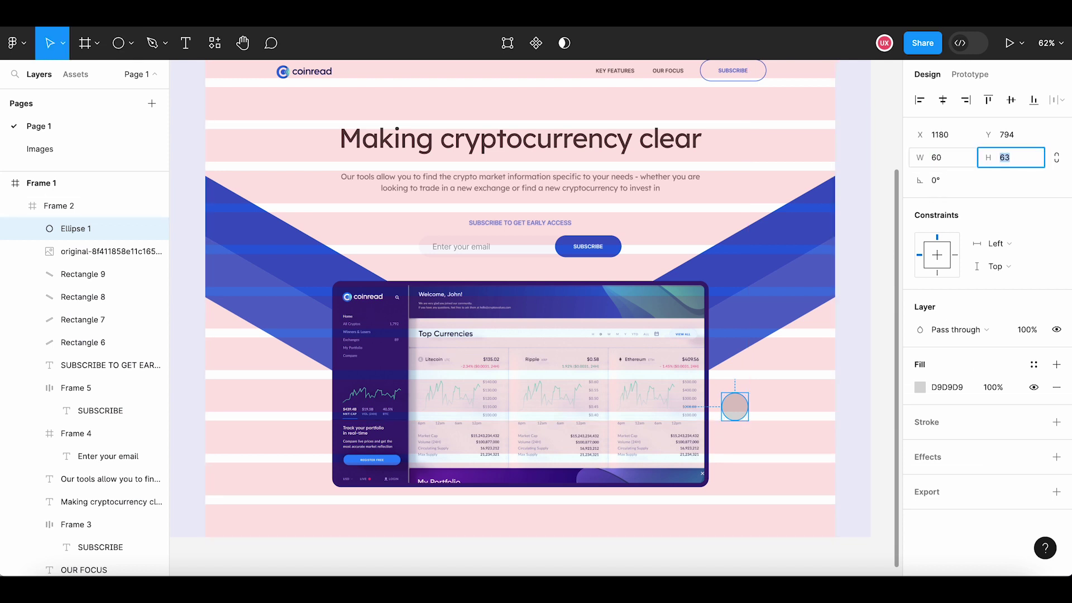
{"action": "type", "text": "60"}
{"action": "key", "text": "Return"}
{"action": "scroll", "coordinate": [720, 402], "scroll_direction": "up", "scroll_amount": 5}
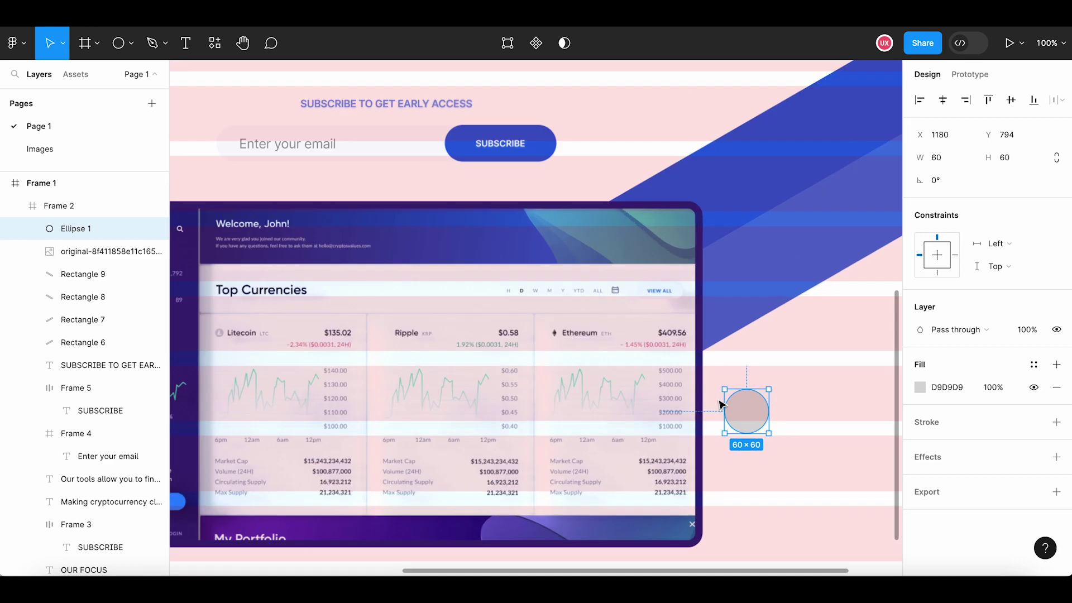
{"action": "mouse_move", "coordinate": [744, 412]}
{"action": "left_mouse_down"}
{"action": "mouse_move", "coordinate": [698, 381]}
{"action": "mouse_move", "coordinate": [717, 381]}
{"action": "left_mouse_up"}
Fill the circle with E4E4E4 at 90% opacity
{"action": "left_click", "coordinate": [943, 388]}
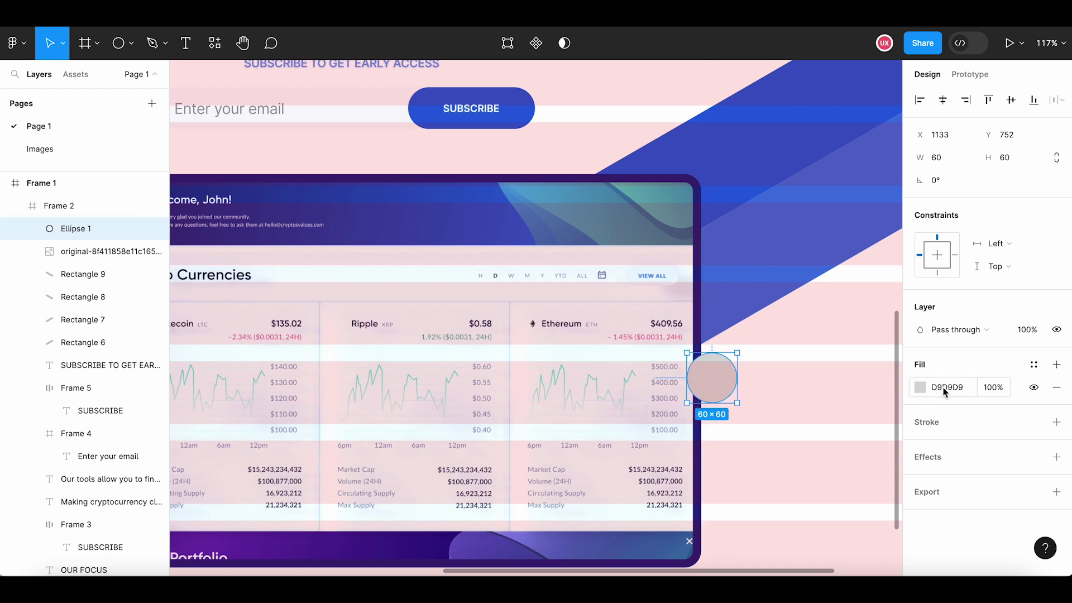
{"action": "type", "text": "E4E4E4"}
{"action": "key", "text": "Return"}
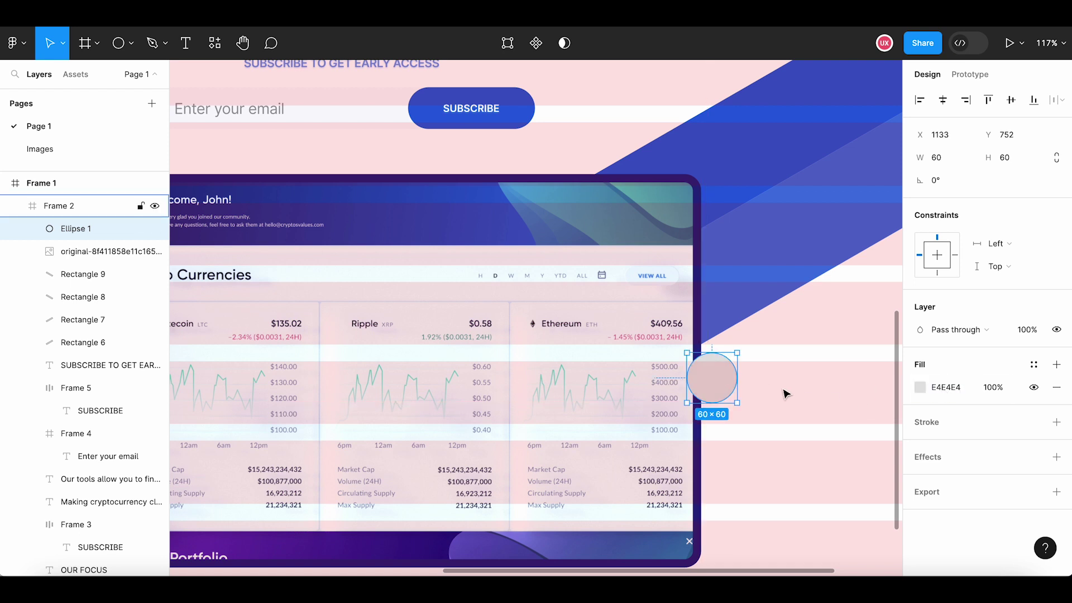
{"action": "left_click", "coordinate": [999, 389]}
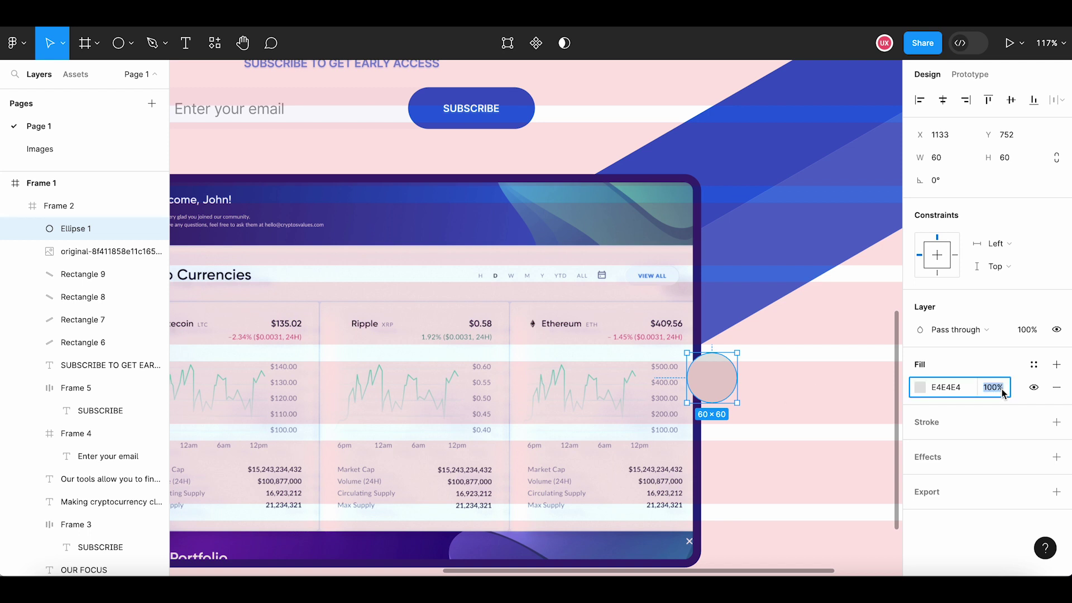
{"action": "type", "text": "9"}
{"action": "key", "text": "Return"}
{"action": "left_click", "coordinate": [815, 387]}
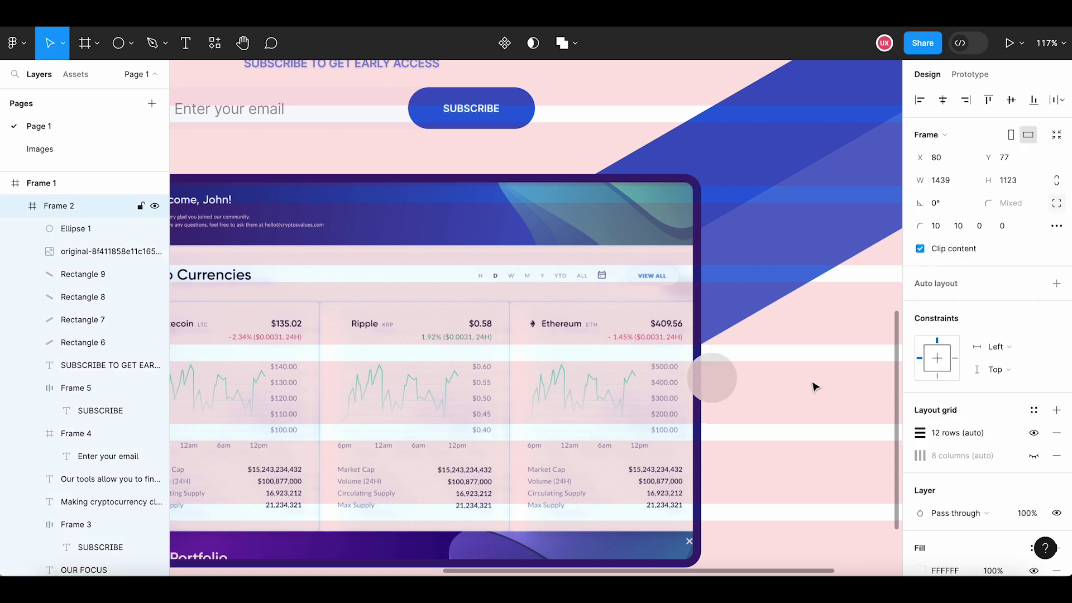
{"action": "left_click", "coordinate": [712, 389]}
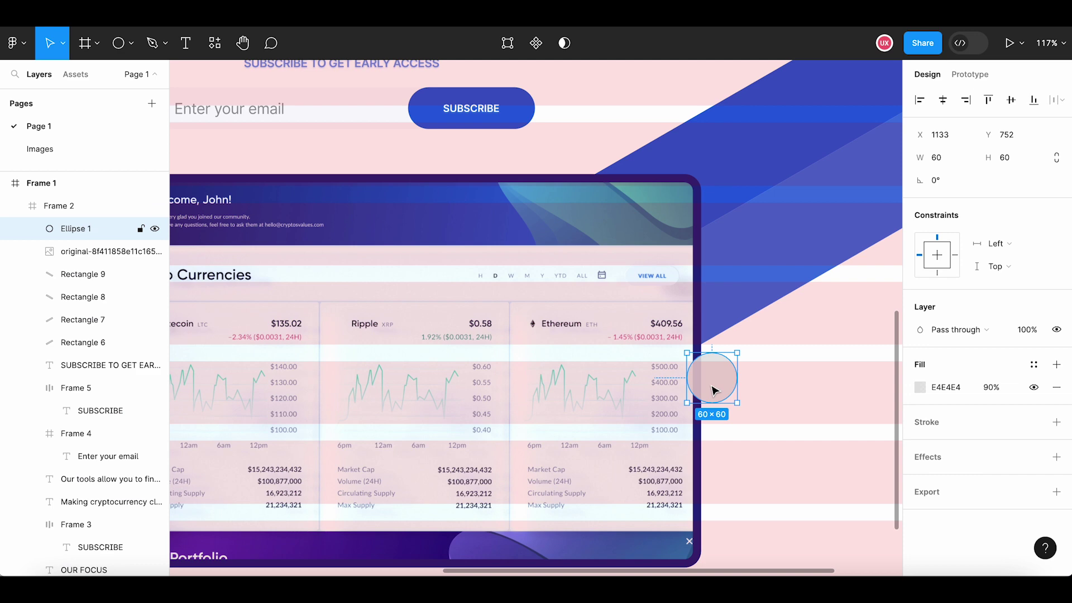
{"action": "scroll", "coordinate": [724, 387], "scroll_direction": "down", "scroll_amount": 5}
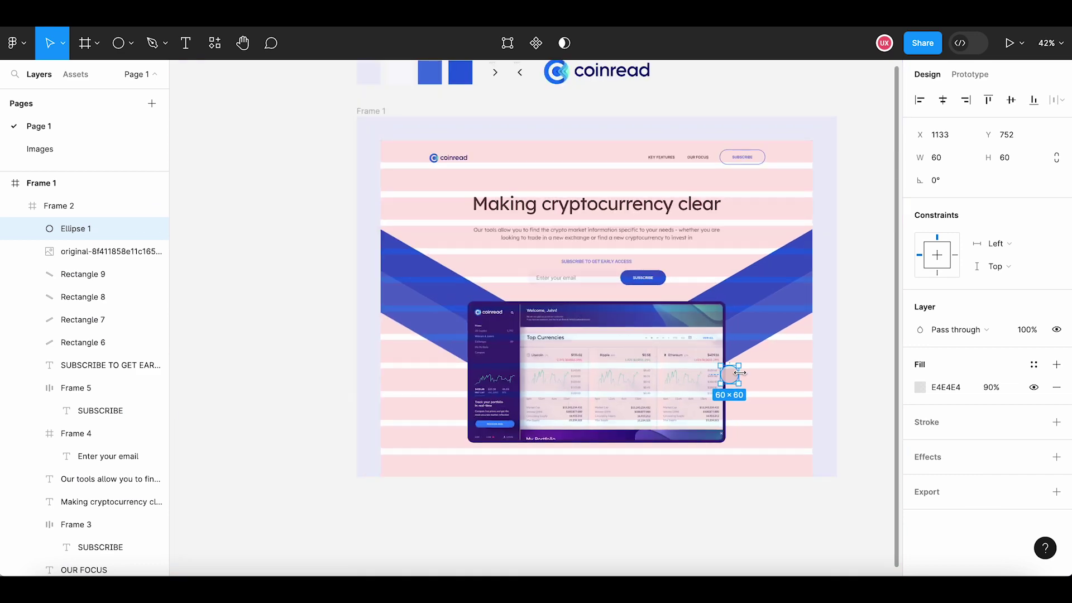
Bring the mingcute arrow icon's chevron vector into the frame, centred on the grey circle
{"action": "left_click", "coordinate": [496, 73]}
{"action": "scroll", "coordinate": [495, 75], "scroll_direction": "up", "scroll_amount": 2}
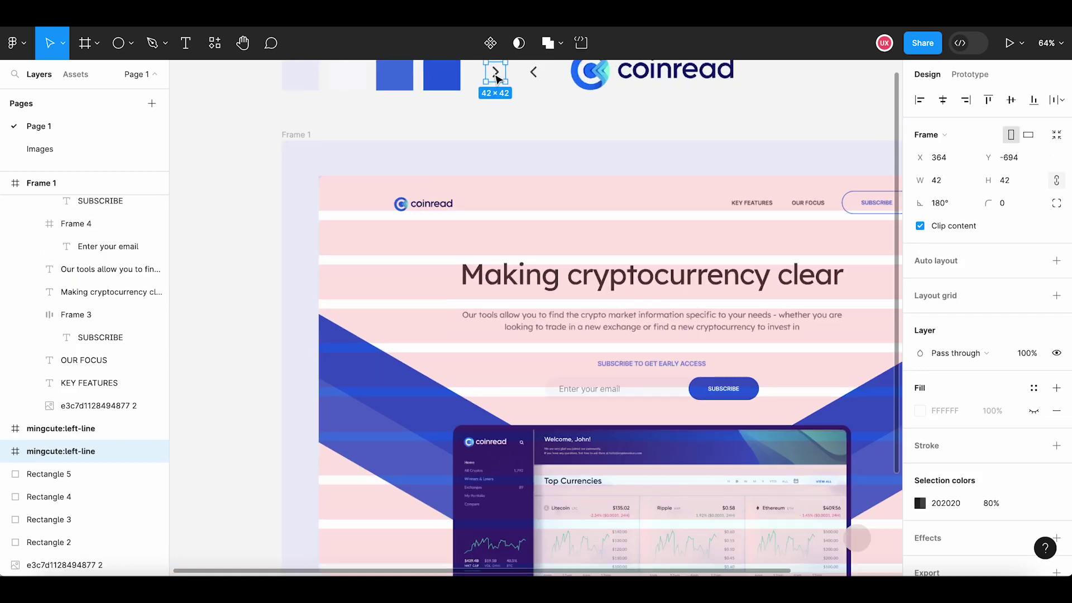
{"action": "scroll", "coordinate": [495, 76], "scroll_direction": "up", "scroll_amount": 1}
{"action": "double_click", "coordinate": [497, 78]}
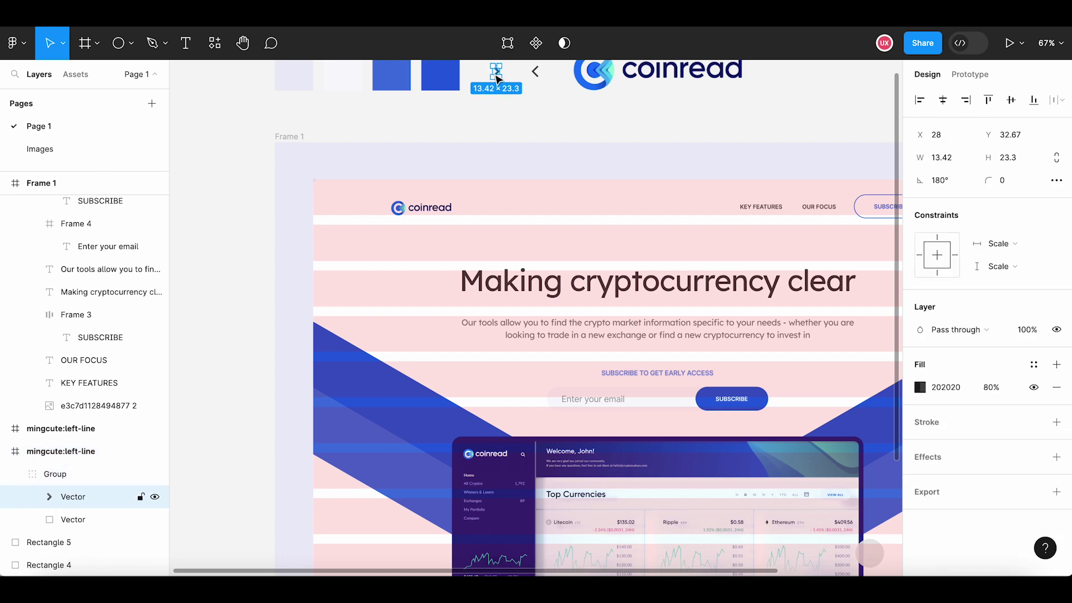
{"action": "scroll", "coordinate": [499, 119], "scroll_direction": "down", "scroll_amount": 3}
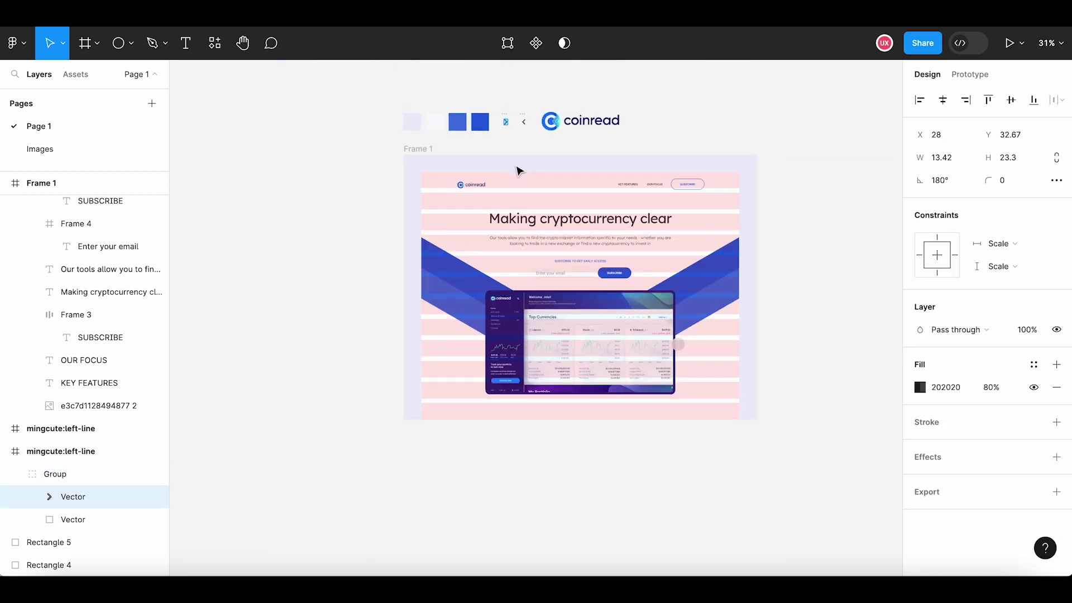
{"action": "scroll", "coordinate": [498, 119], "scroll_direction": "down", "scroll_amount": 1}
{"action": "scroll", "coordinate": [603, 352], "scroll_direction": "up", "scroll_amount": 5}
{"action": "scroll", "coordinate": [542, 278], "scroll_direction": "down", "scroll_amount": 2}
{"action": "scroll", "coordinate": [541, 277], "scroll_direction": "up", "scroll_amount": 5}
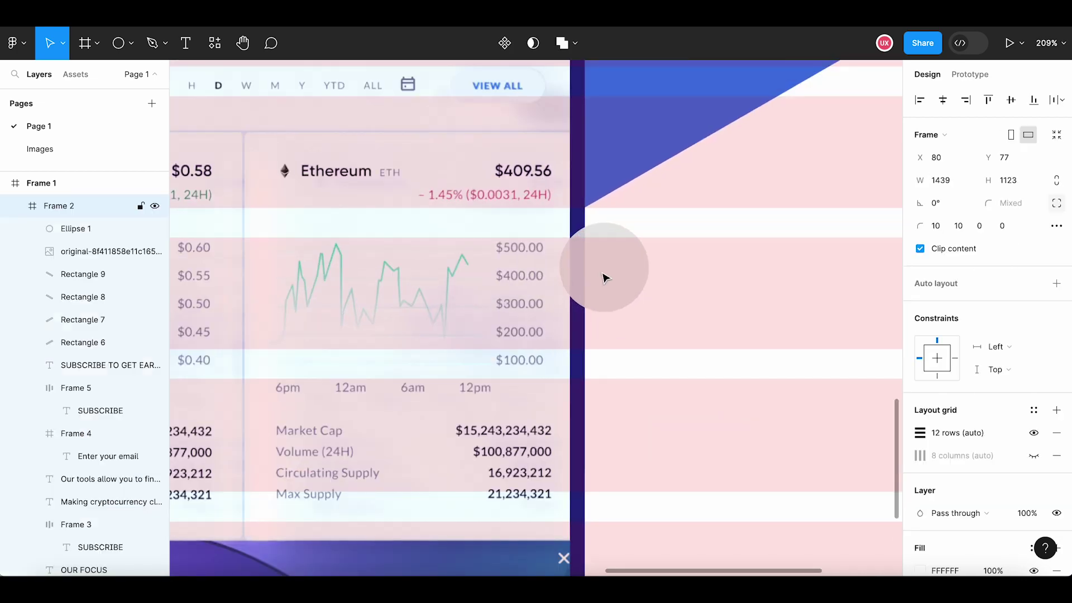
{"action": "left_click_drag", "start_coordinate": [605, 275], "coordinate": [547, 312]}
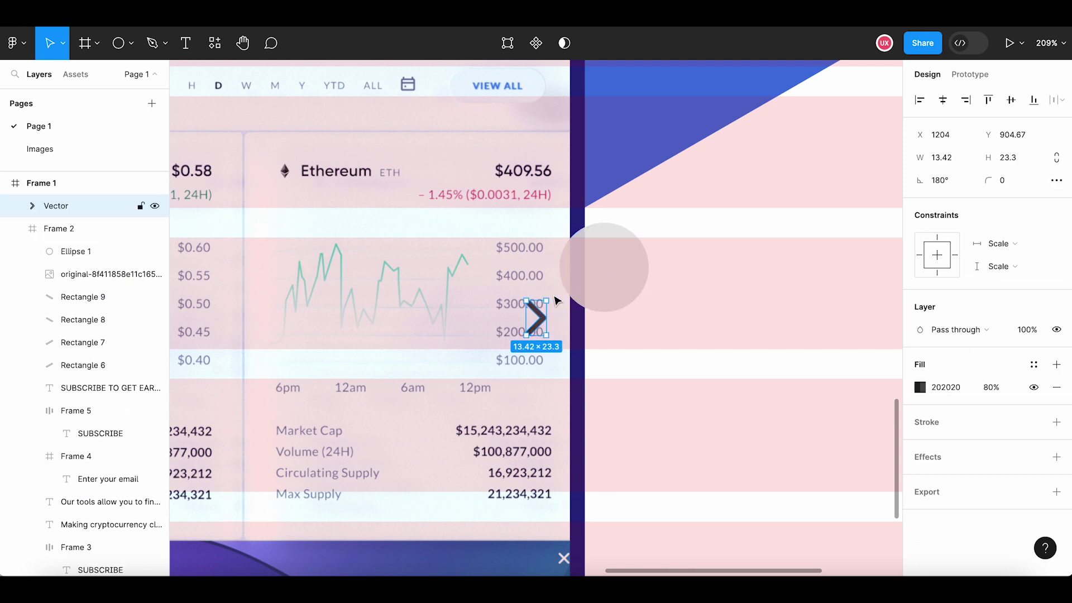
{"action": "key", "text": "ctrl+z"}
{"action": "left_click", "coordinate": [710, 273]}
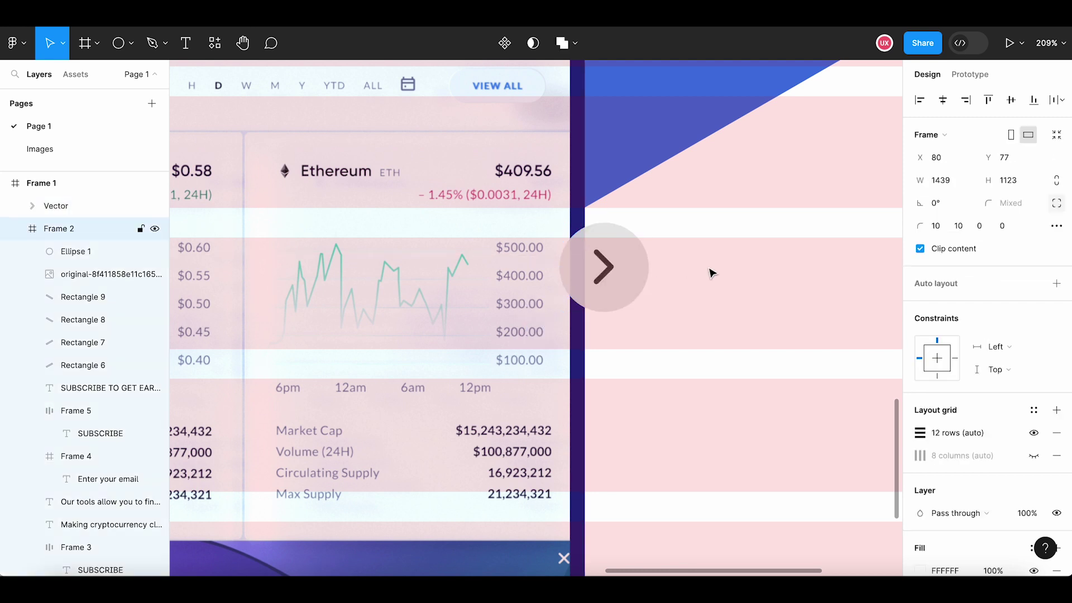
Add a pale light-grey outline stroke to the circle button
{"action": "left_click", "coordinate": [636, 276]}
{"action": "left_click", "coordinate": [1057, 423]}
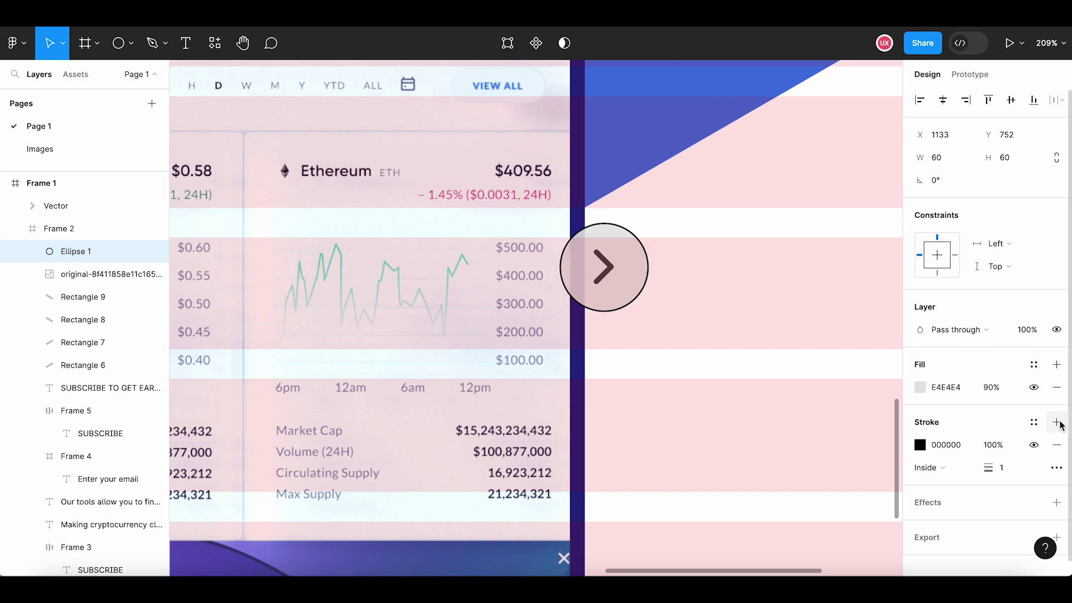
{"action": "left_click", "coordinate": [919, 445]}
{"action": "left_click", "coordinate": [733, 249]}
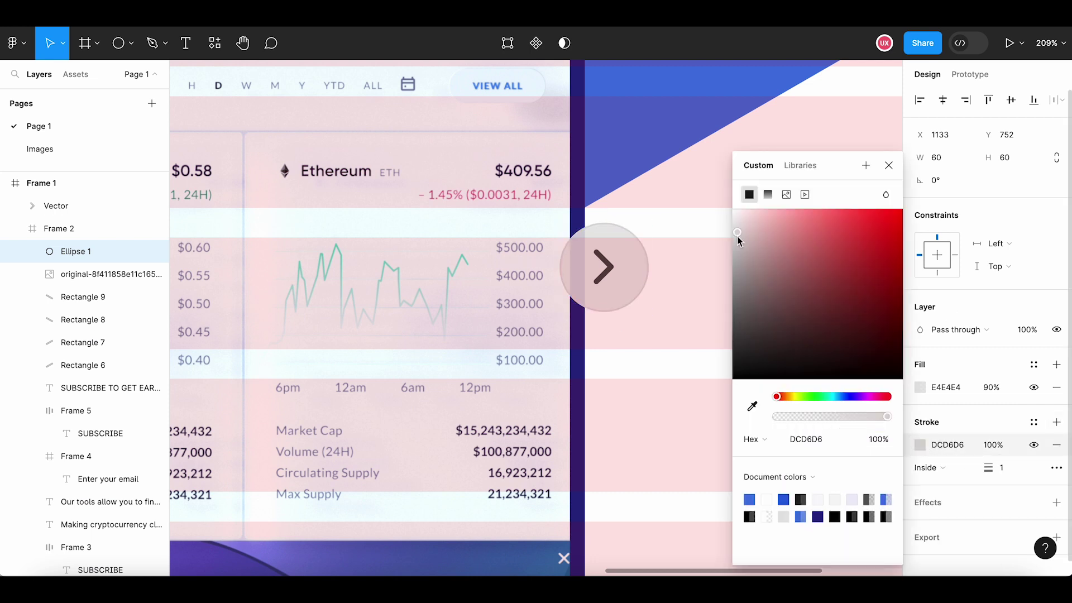
{"action": "mouse_move", "coordinate": [732, 255]}
{"action": "left_mouse_down"}
{"action": "mouse_move", "coordinate": [729, 223]}
{"action": "mouse_move", "coordinate": [724, 231]}
{"action": "left_mouse_up"}
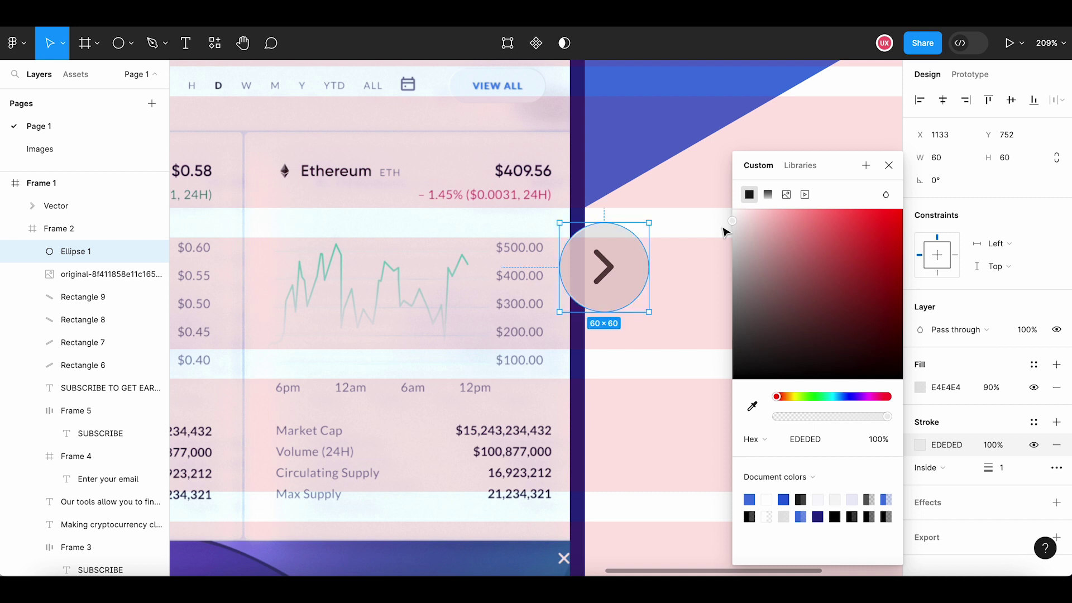
{"action": "mouse_move", "coordinate": [726, 231]}
{"action": "left_mouse_down"}
{"action": "mouse_move", "coordinate": [737, 229]}
{"action": "mouse_move", "coordinate": [734, 239]}
{"action": "mouse_move", "coordinate": [715, 205]}
{"action": "mouse_move", "coordinate": [718, 230]}
{"action": "left_mouse_up"}
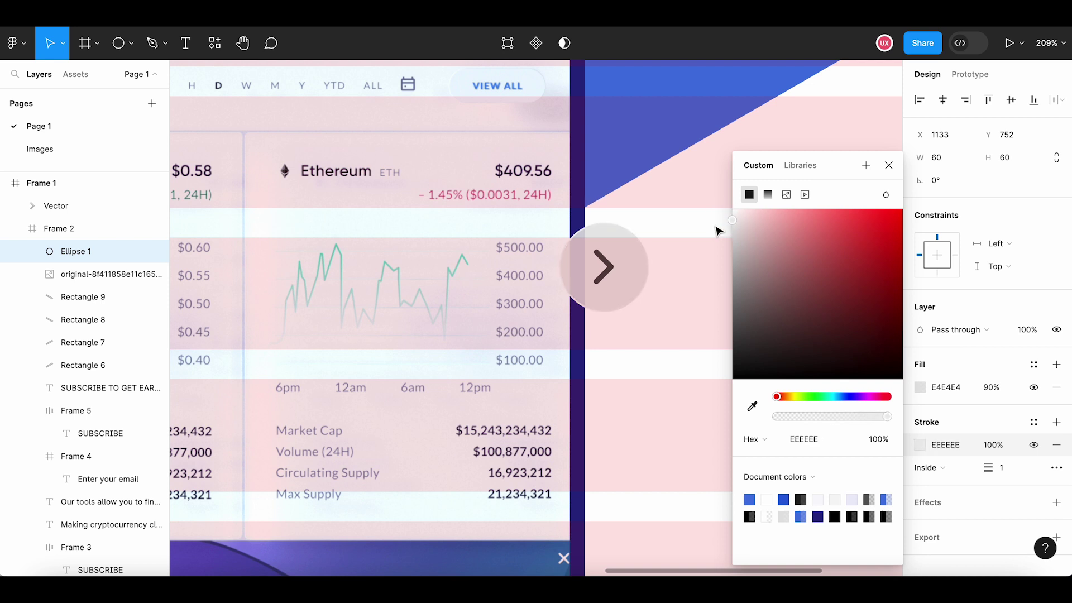
{"action": "left_click", "coordinate": [888, 166]}
{"action": "left_click", "coordinate": [782, 310]}
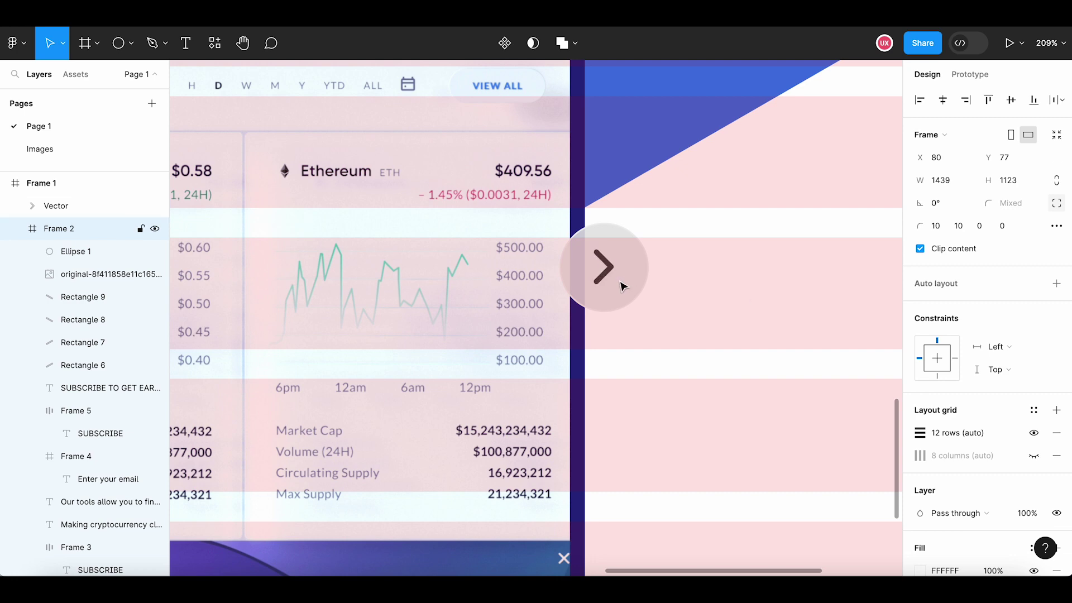
Lower the circle's E4E4E4 fill opacity from 90% to 80%
{"action": "left_click", "coordinate": [610, 281]}
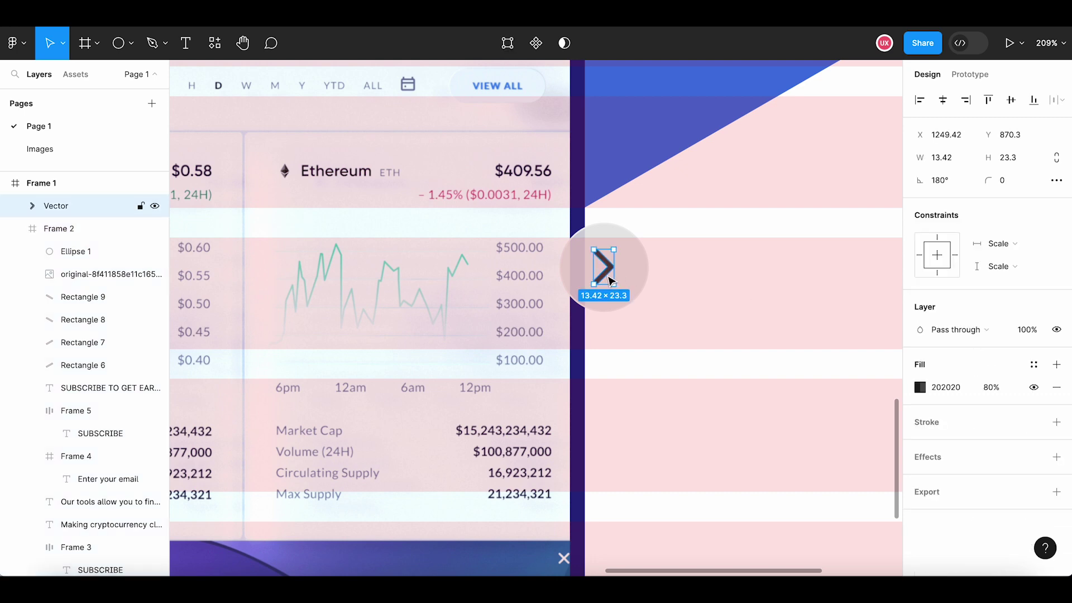
{"action": "left_click", "coordinate": [645, 284]}
{"action": "scroll", "coordinate": [693, 286], "scroll_direction": "down", "scroll_amount": 5}
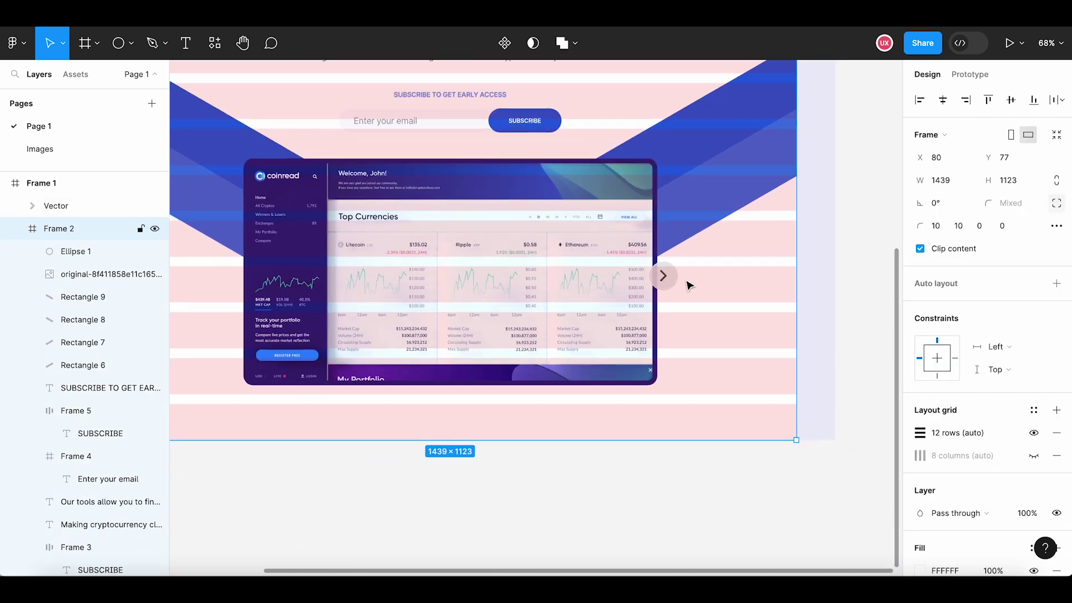
{"action": "scroll", "coordinate": [677, 283], "scroll_direction": "up", "scroll_amount": 3}
{"action": "left_click", "coordinate": [674, 285]}
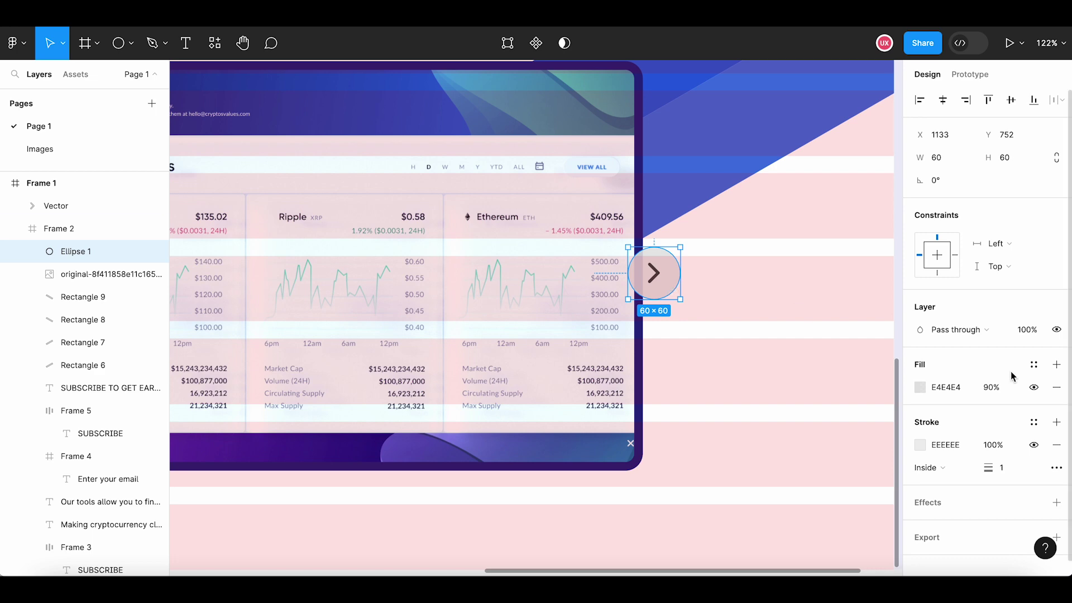
{"action": "left_click", "coordinate": [1003, 392]}
{"action": "type", "text": "80"}
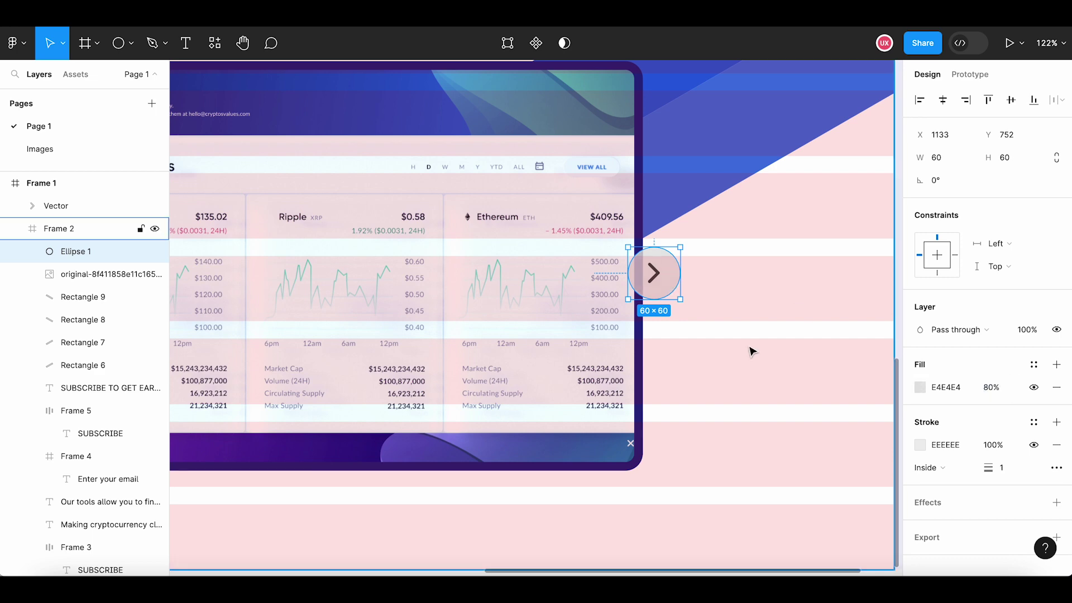
{"action": "left_click", "coordinate": [750, 351]}
{"action": "scroll", "coordinate": [751, 351], "scroll_direction": "down", "scroll_amount": 5, "text": "ctrl"}
{"action": "scroll", "coordinate": [712, 335], "scroll_direction": "up", "scroll_amount": 3, "text": "ctrl"}
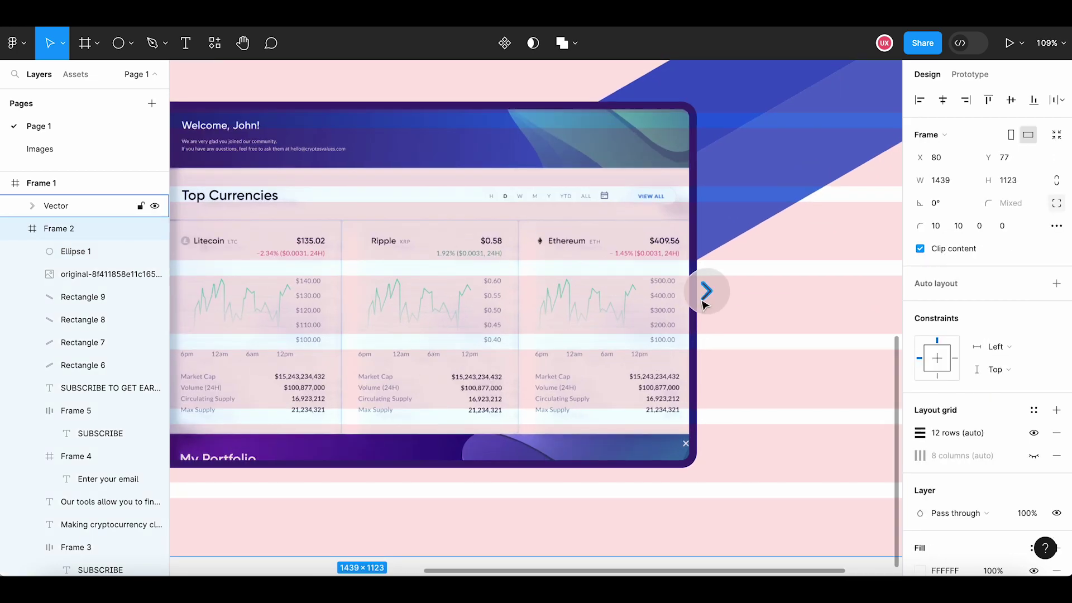
{"action": "scroll", "coordinate": [726, 287], "scroll_direction": "up", "scroll_amount": 3, "text": "ctrl"}
Duplicate the right slider button and place the copy at the dashboard card's left edge
{"action": "left_click", "coordinate": [745, 285]}
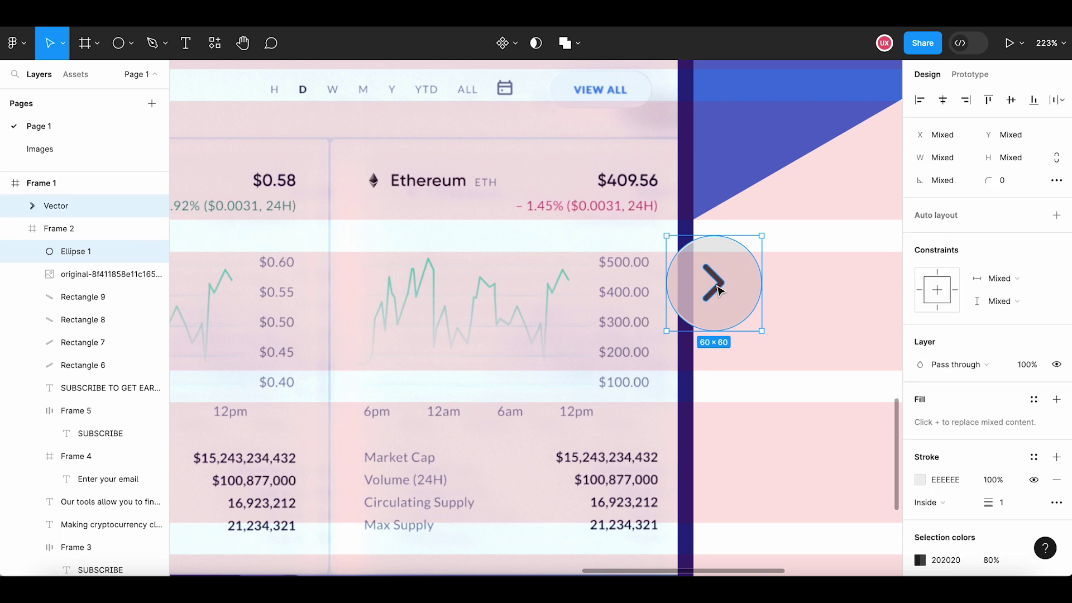
{"action": "key", "text": "ctrl+d"}
{"action": "left_click_drag", "start_coordinate": [717, 288], "coordinate": [492, 288]}
{"action": "scroll", "coordinate": [452, 296], "scroll_direction": "down", "scroll_amount": 3, "text": "ctrl"}
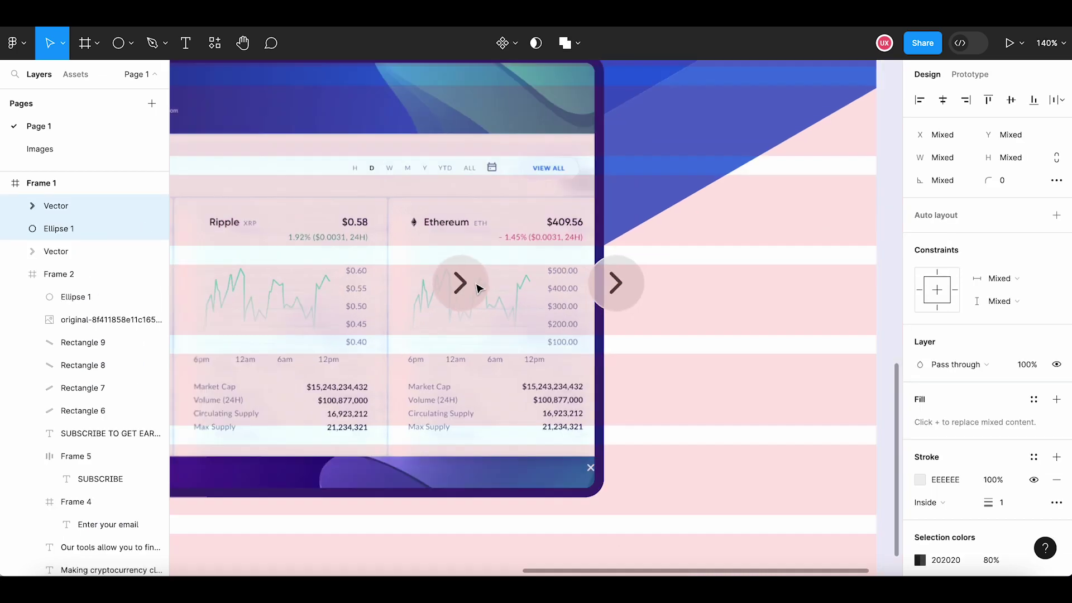
{"action": "scroll", "coordinate": [451, 298], "scroll_direction": "down", "scroll_amount": 2, "text": "ctrl"}
{"action": "scroll", "coordinate": [557, 289], "scroll_direction": "down", "scroll_amount": 2, "text": "ctrl"}
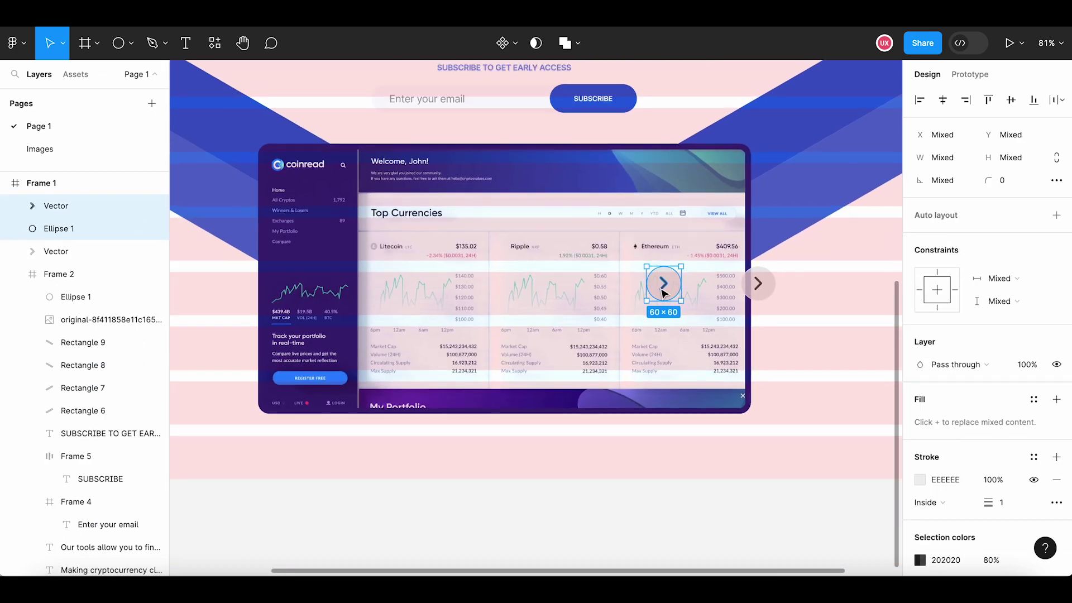
{"action": "left_click_drag", "start_coordinate": [672, 295], "coordinate": [266, 294]}
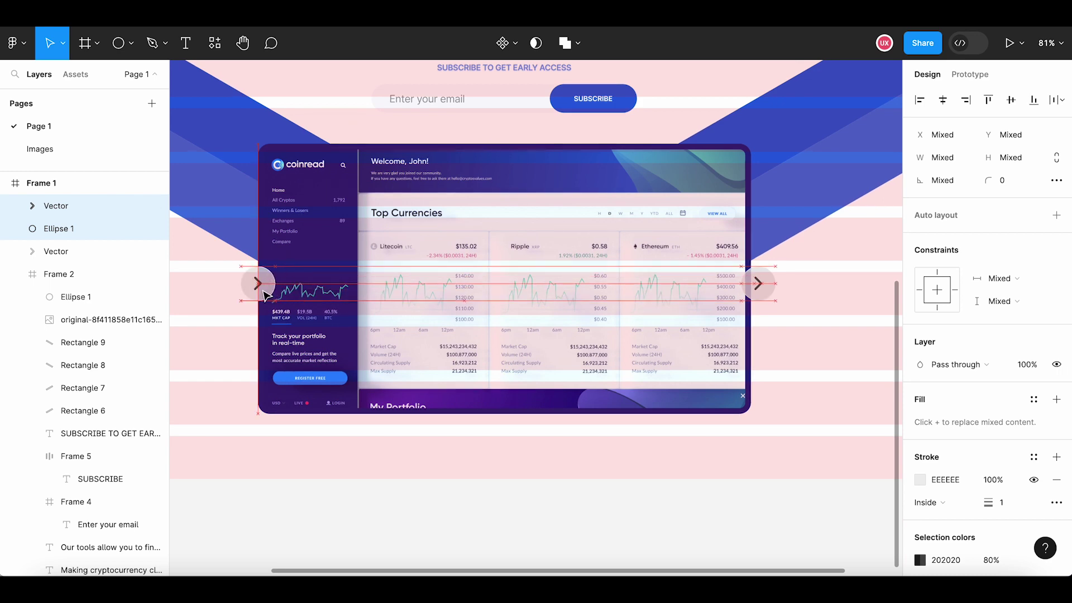
{"action": "scroll", "coordinate": [266, 294], "scroll_direction": "up", "scroll_amount": 5, "text": "ctrl"}
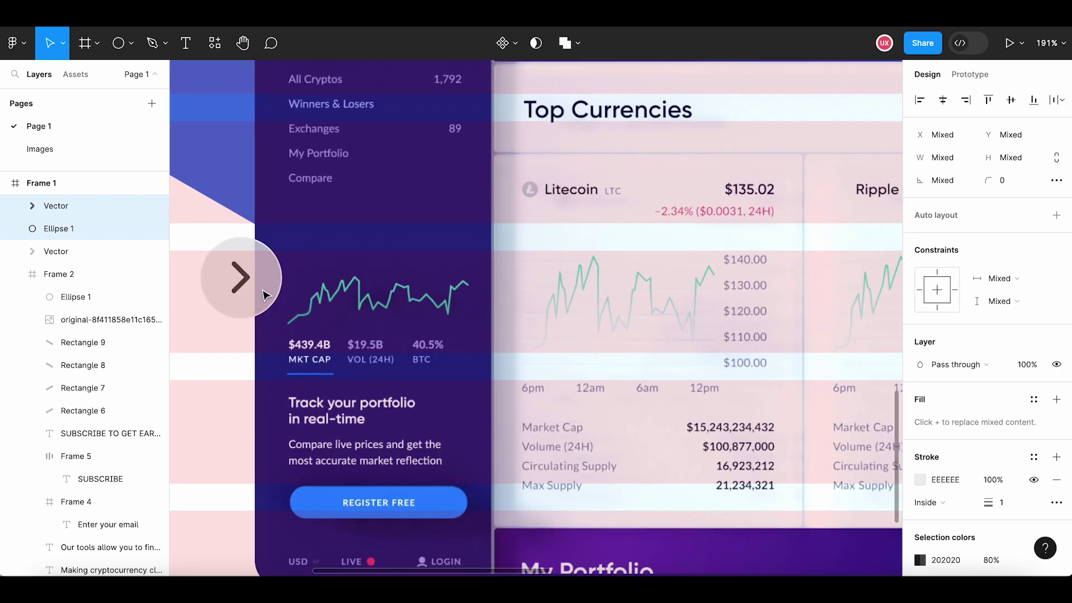
{"action": "scroll", "coordinate": [267, 294], "scroll_direction": "down", "scroll_amount": 2, "text": "ctrl"}
{"action": "scroll", "coordinate": [280, 293], "scroll_direction": "down", "scroll_amount": 2, "text": "ctrl"}
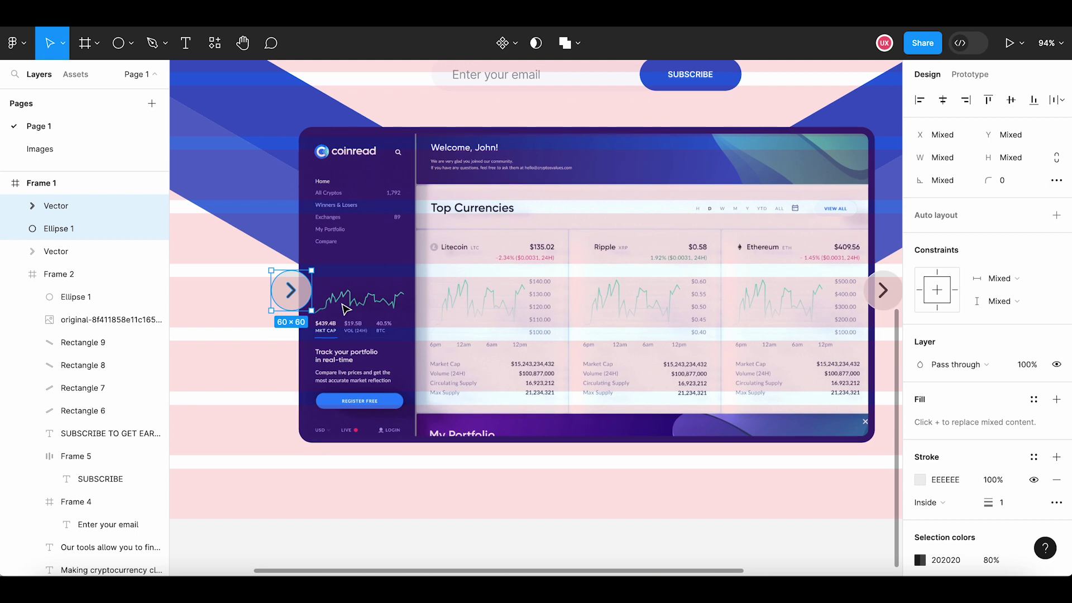
{"action": "key", "text": "Left"}
{"action": "key", "text": "Left"}
{"action": "key", "text": "Left"}
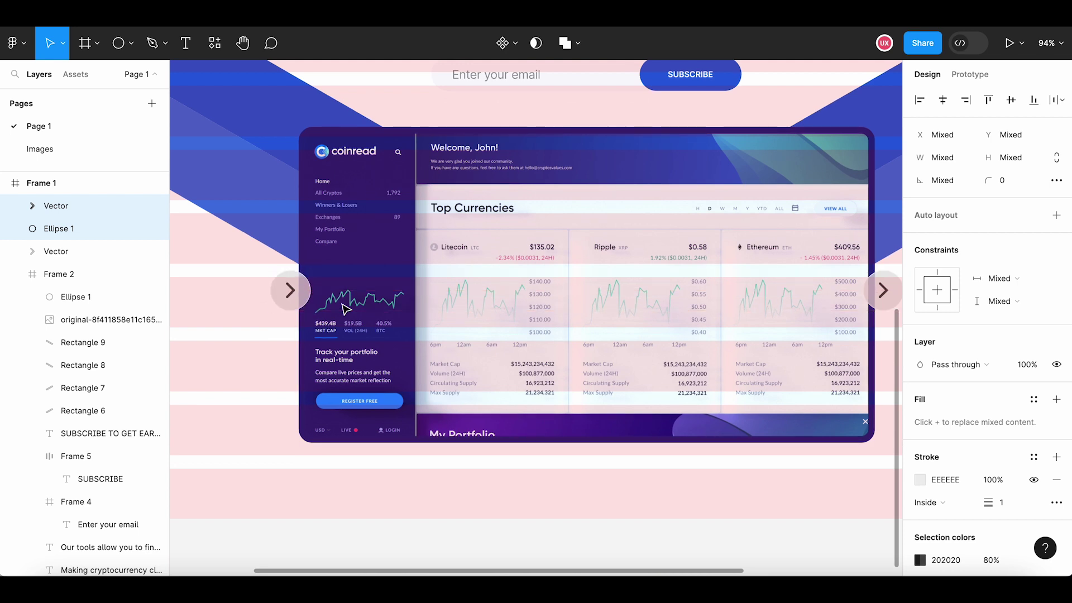
{"action": "key", "text": "Left"}
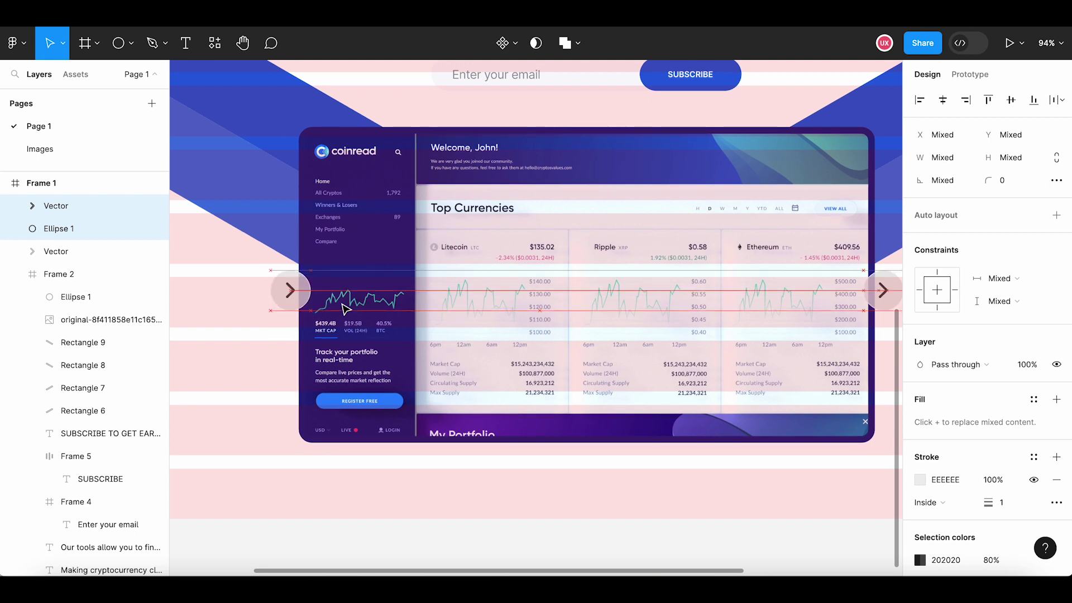
Rotate the copy's arrow 180° so it points left, recentred in its circle
{"action": "left_click", "coordinate": [282, 299]}
{"action": "scroll", "coordinate": [279, 296], "scroll_direction": "up", "scroll_amount": 5}
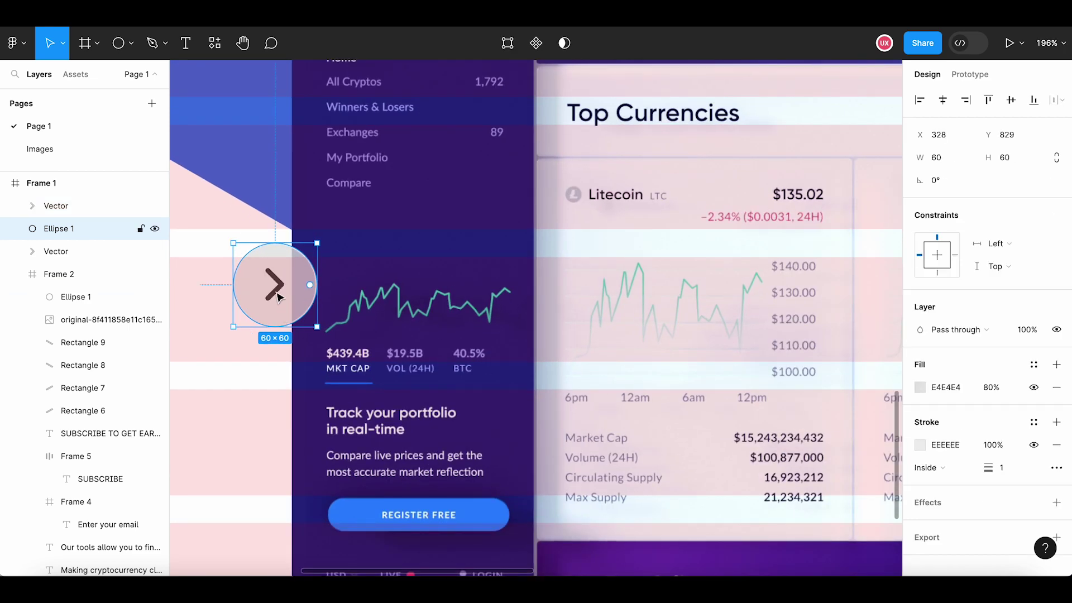
{"action": "left_click", "coordinate": [277, 297]}
{"action": "left_click", "coordinate": [949, 180]}
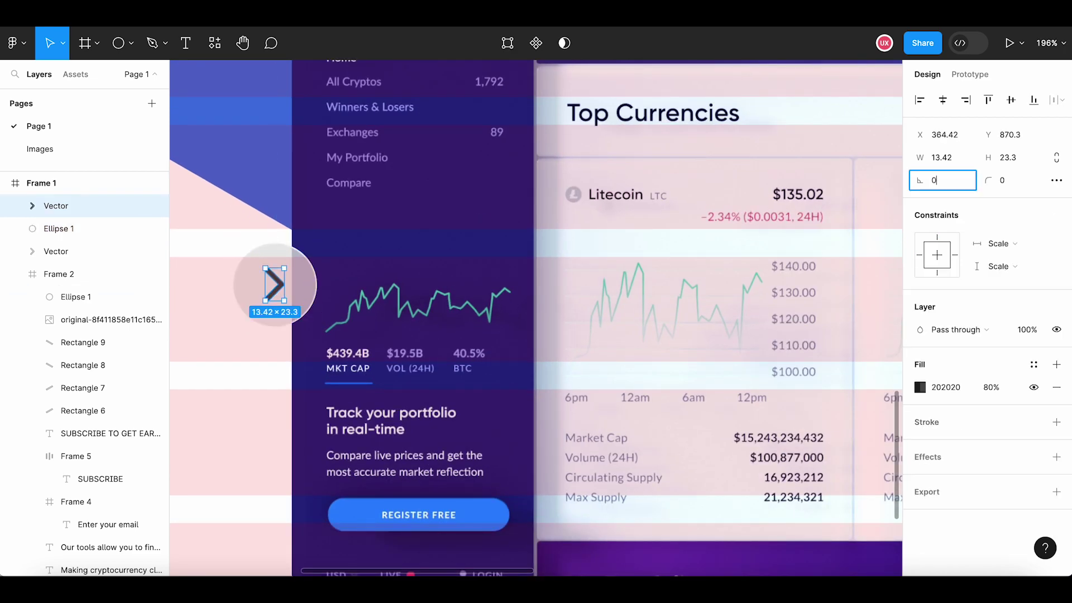
{"action": "key", "text": "Return"}
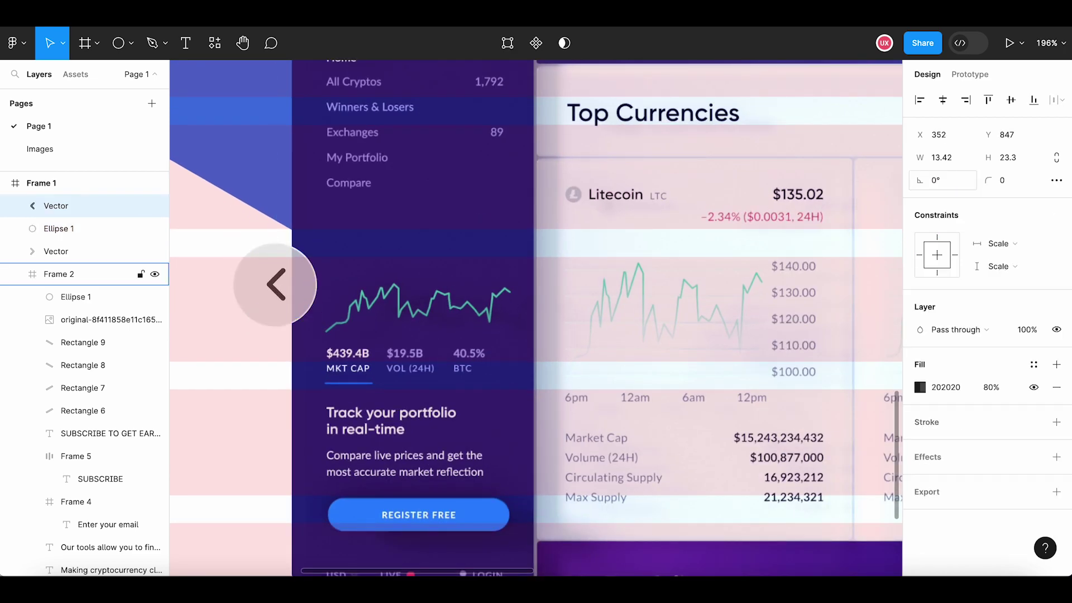
{"action": "key", "text": "Left"}
{"action": "key", "text": "Left"}
{"action": "left_click", "coordinate": [346, 404]}
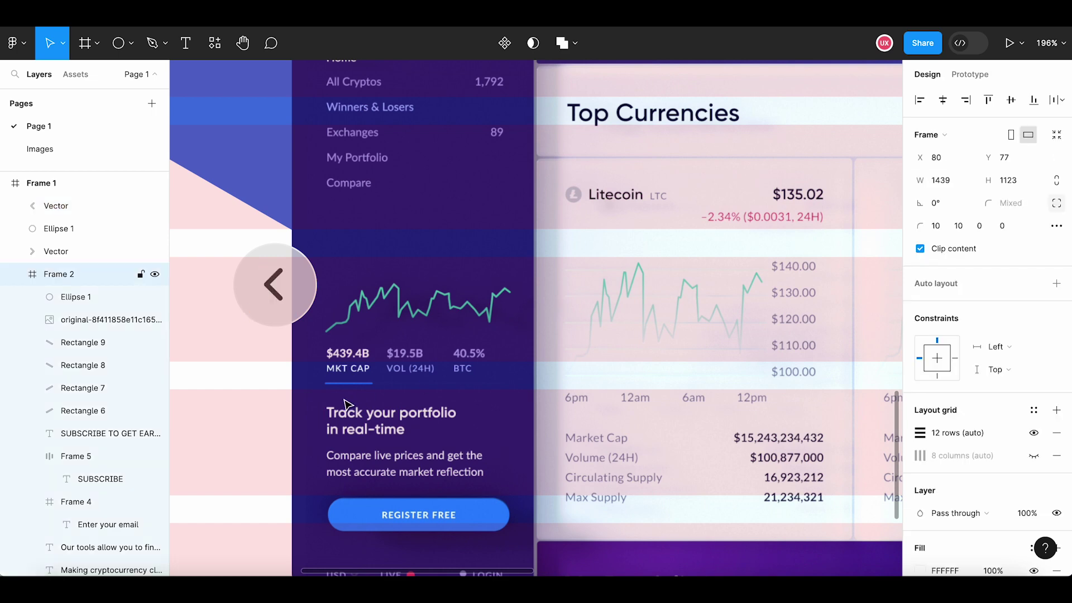
{"action": "scroll", "coordinate": [347, 405], "scroll_direction": "down", "scroll_amount": 3}
{"action": "scroll", "coordinate": [346, 404], "scroll_direction": "down", "scroll_amount": 2}
Hide the landing page frame's 12-row and 8-column layout grids
{"action": "scroll", "coordinate": [346, 404], "scroll_direction": "down", "scroll_amount": 2}
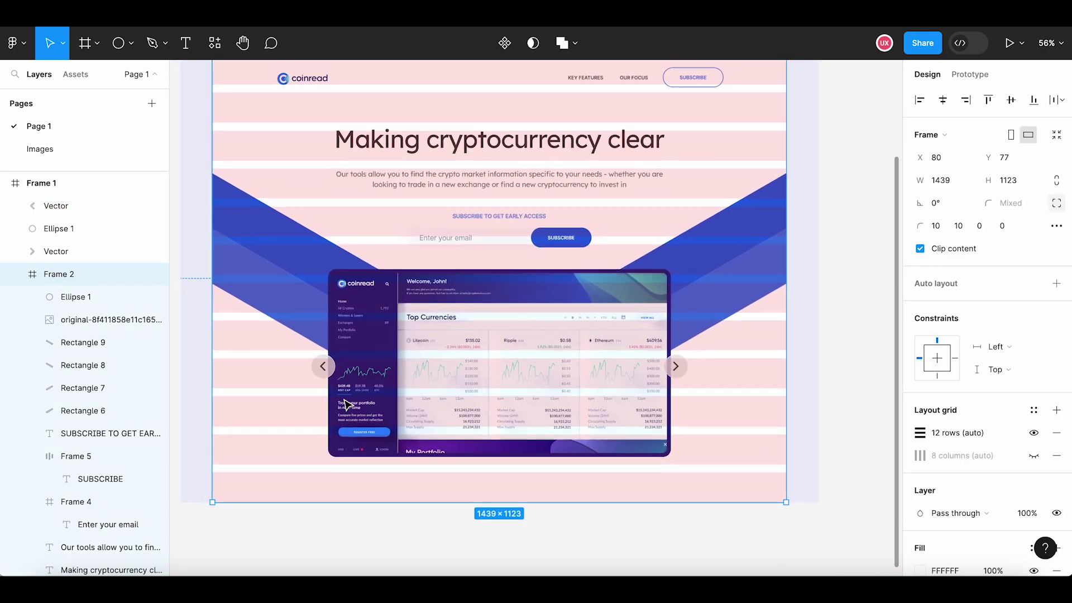
{"action": "scroll", "coordinate": [346, 404], "scroll_direction": "down", "scroll_amount": 1}
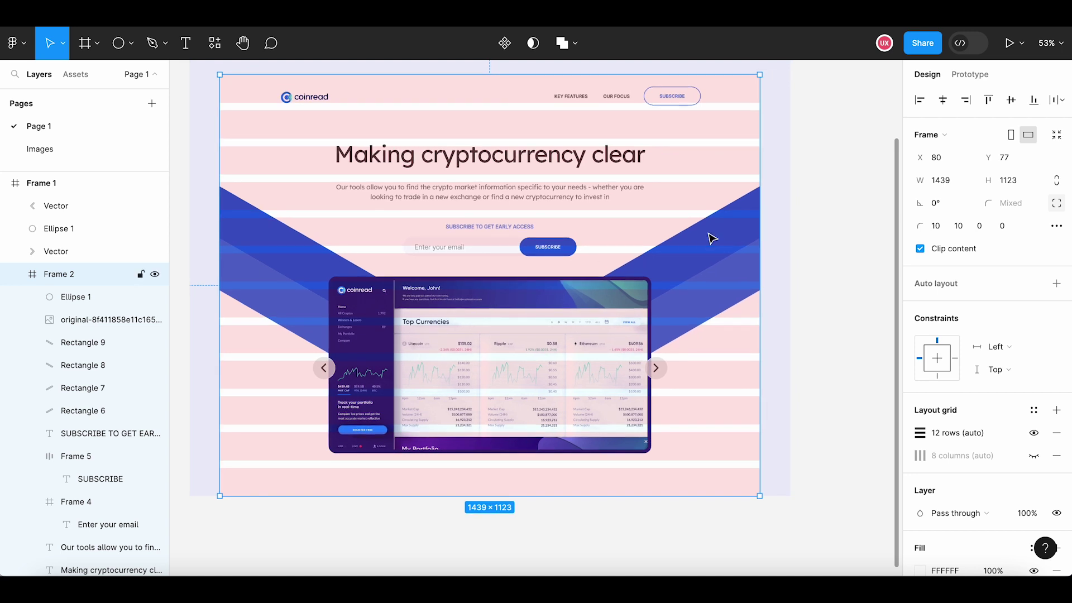
{"action": "left_click", "coordinate": [797, 203]}
{"action": "left_click_drag", "start_coordinate": [797, 204], "coordinate": [835, 240]}
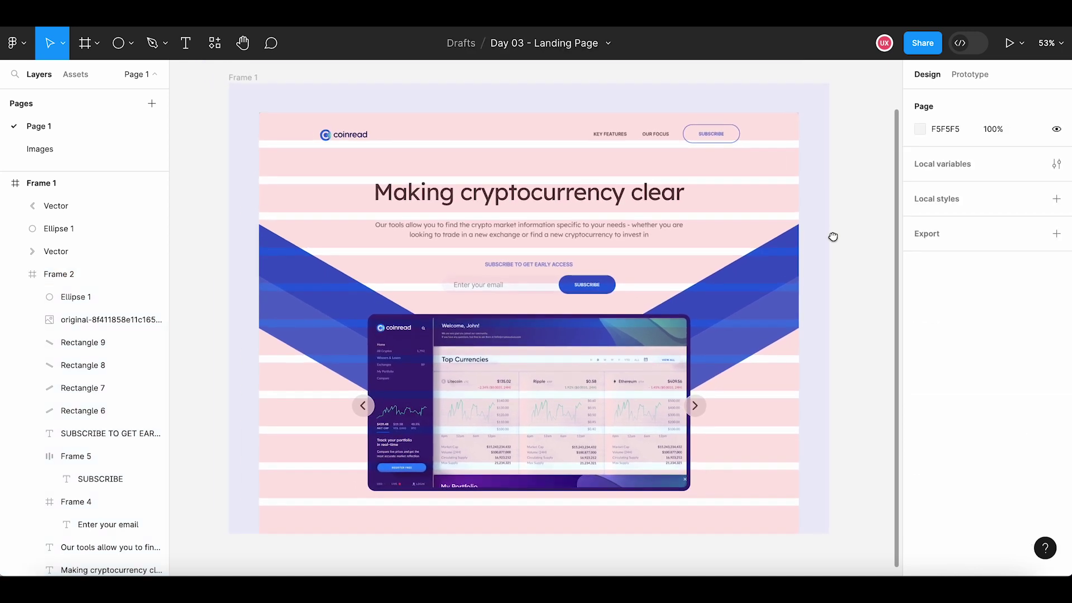
{"action": "left_click", "coordinate": [387, 149]}
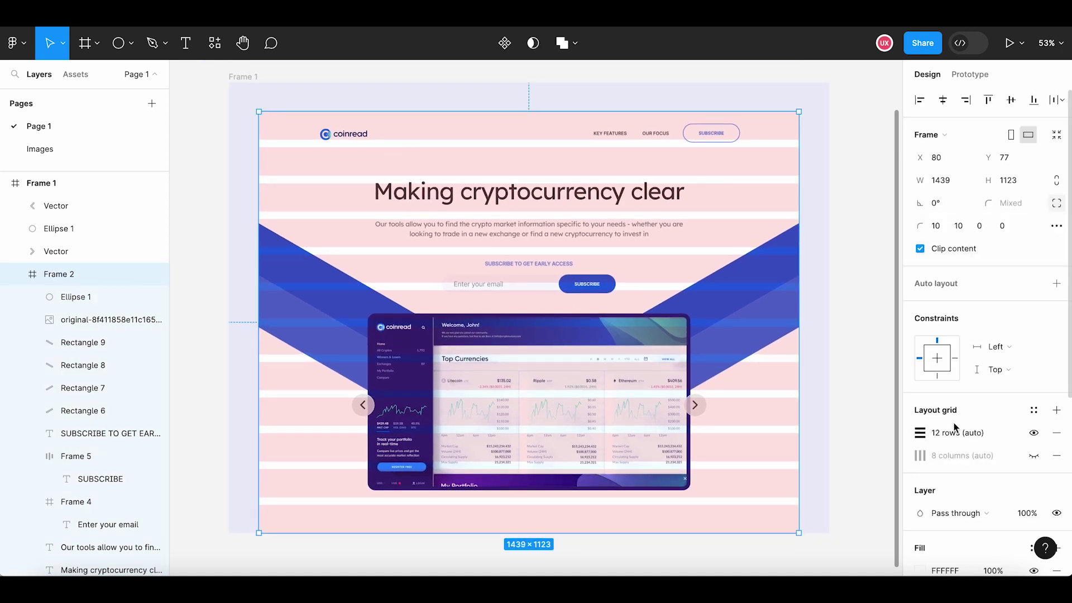
{"action": "left_click", "coordinate": [1033, 455]}
{"action": "left_click", "coordinate": [1033, 455]}
{"action": "left_click", "coordinate": [1034, 433]}
{"action": "left_click", "coordinate": [213, 458]}
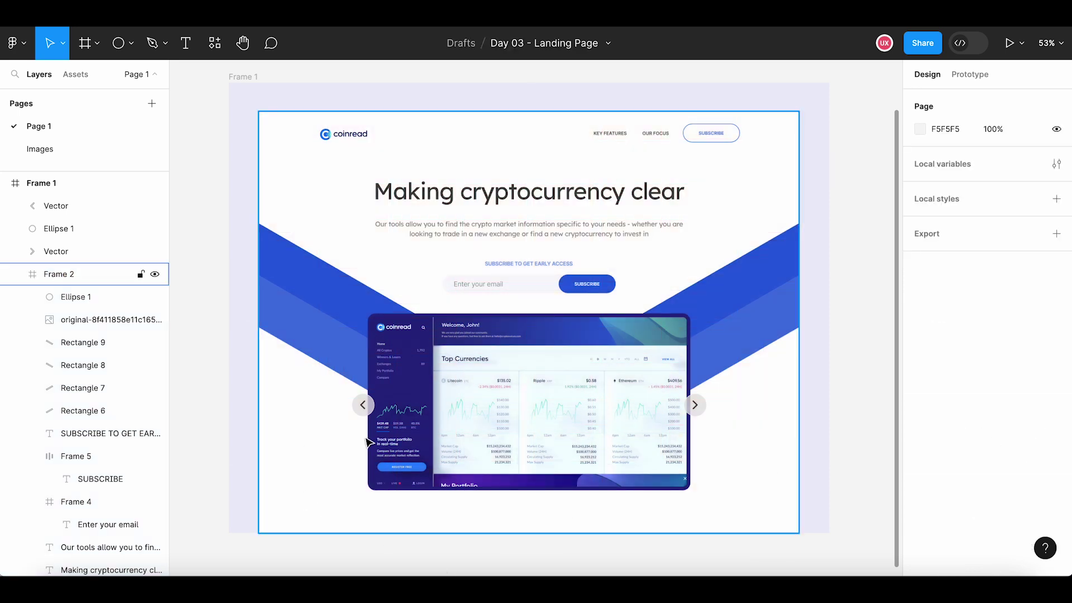
Scroll through the finished hero to review the clean design
{"action": "scroll", "coordinate": [550, 411], "scroll_direction": "up", "scroll_amount": 2}
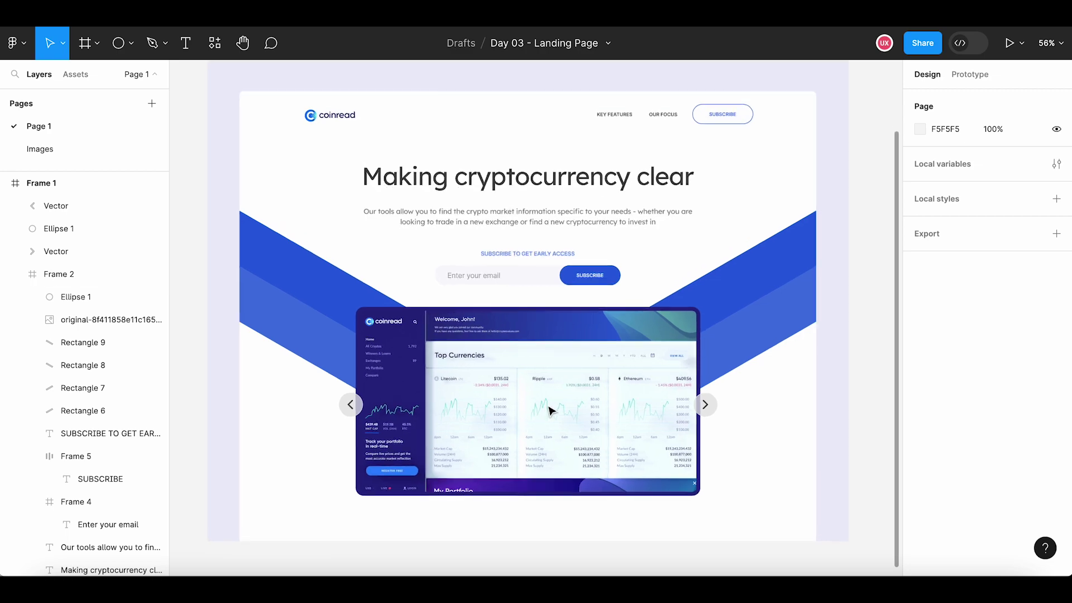
{"action": "scroll", "coordinate": [550, 410], "scroll_direction": "up", "scroll_amount": 2}
{"action": "scroll", "coordinate": [550, 411], "scroll_direction": "up", "scroll_amount": 2}
{"action": "scroll", "coordinate": [550, 410], "scroll_direction": "up", "scroll_amount": 2}
{"action": "scroll", "coordinate": [550, 410], "scroll_direction": "up", "scroll_amount": 1}
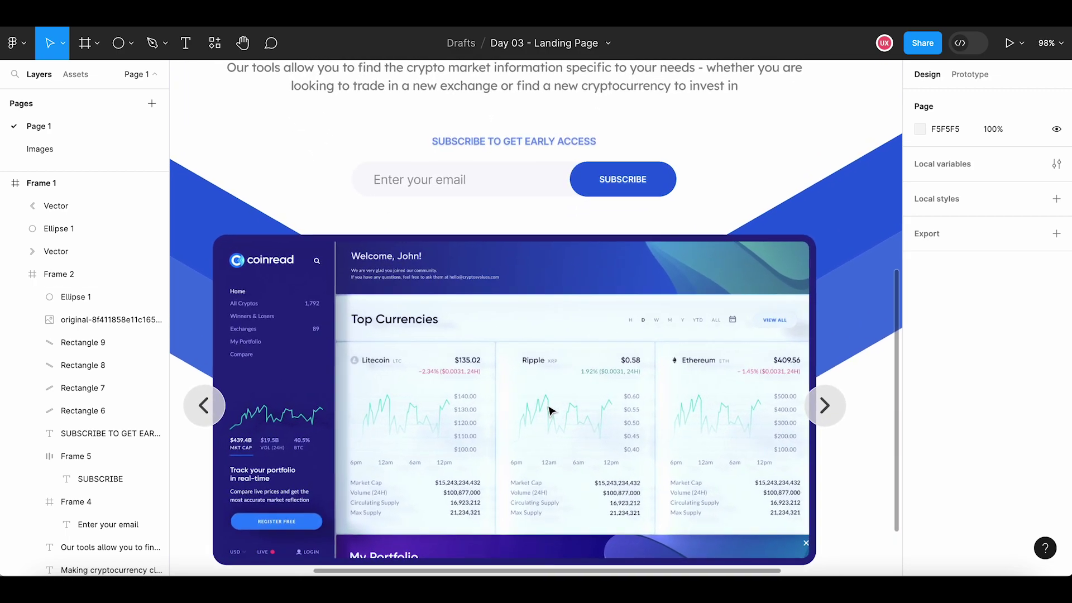
{"action": "scroll", "coordinate": [550, 410], "scroll_direction": "up", "scroll_amount": 2}
{"action": "scroll", "coordinate": [550, 411], "scroll_direction": "down", "scroll_amount": 3}
{"action": "scroll", "coordinate": [549, 411], "scroll_direction": "down", "scroll_amount": 1}
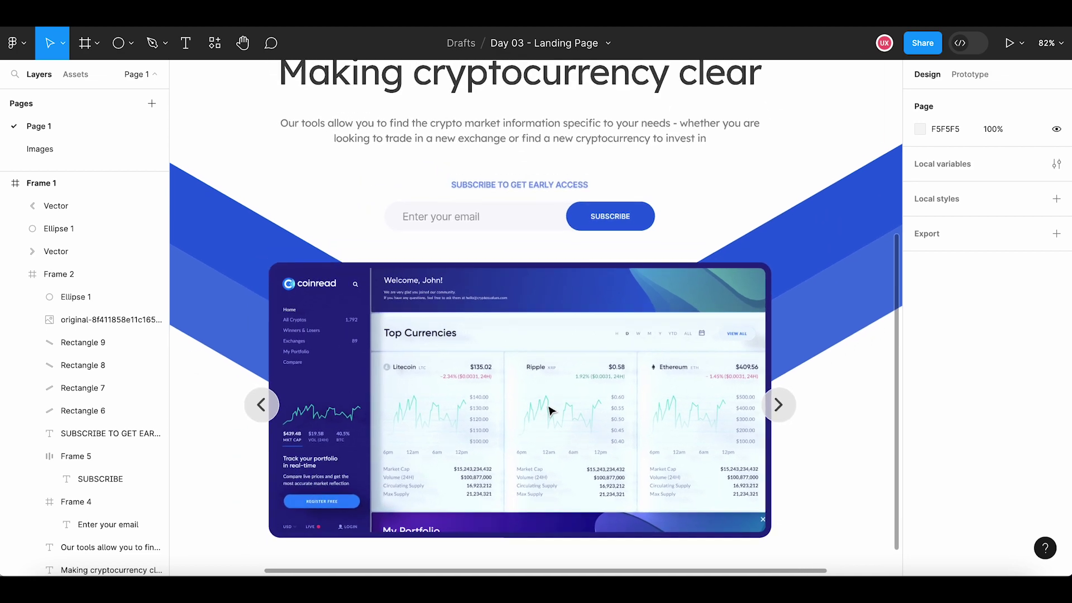
{"action": "scroll", "coordinate": [550, 411], "scroll_direction": "down", "scroll_amount": 1}
{"action": "scroll", "coordinate": [549, 411], "scroll_direction": "down", "scroll_amount": 1}
{"action": "scroll", "coordinate": [550, 410], "scroll_direction": "down", "scroll_amount": 1}
{"action": "scroll", "coordinate": [550, 410], "scroll_direction": "down", "scroll_amount": 1}
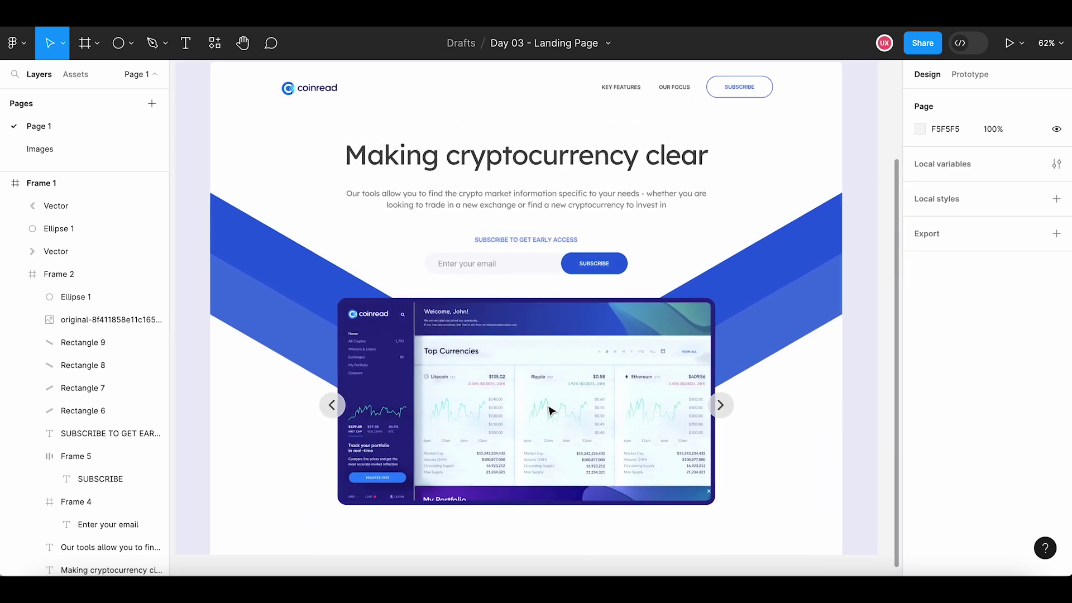
{"action": "scroll", "coordinate": [550, 410], "scroll_direction": "down", "scroll_amount": 1}
{"action": "scroll", "coordinate": [550, 411], "scroll_direction": "down", "scroll_amount": 1}
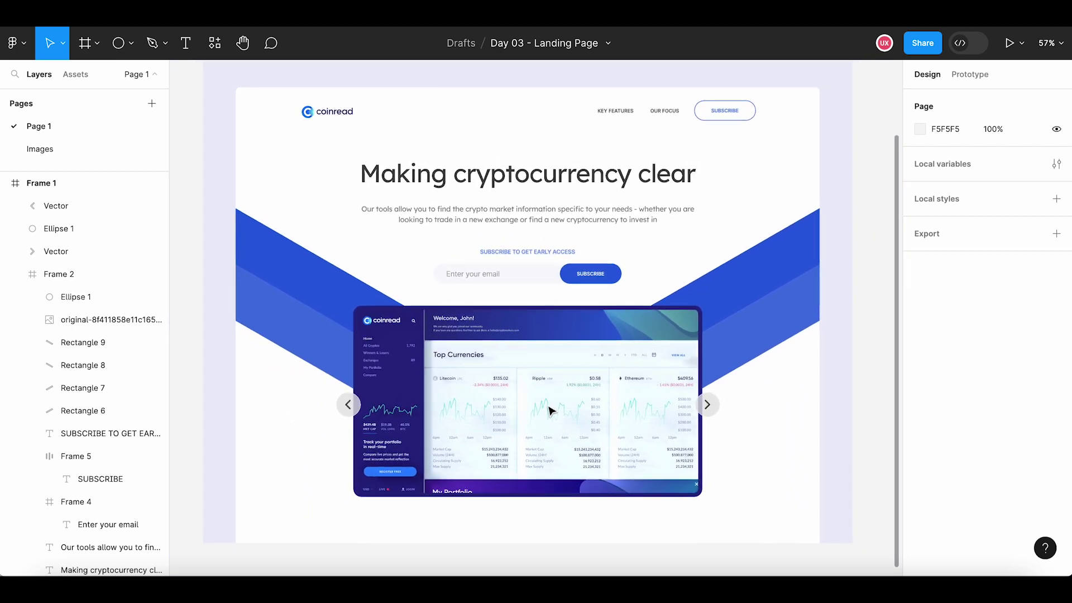
{"action": "scroll", "coordinate": [550, 410], "scroll_direction": "down", "scroll_amount": 1}
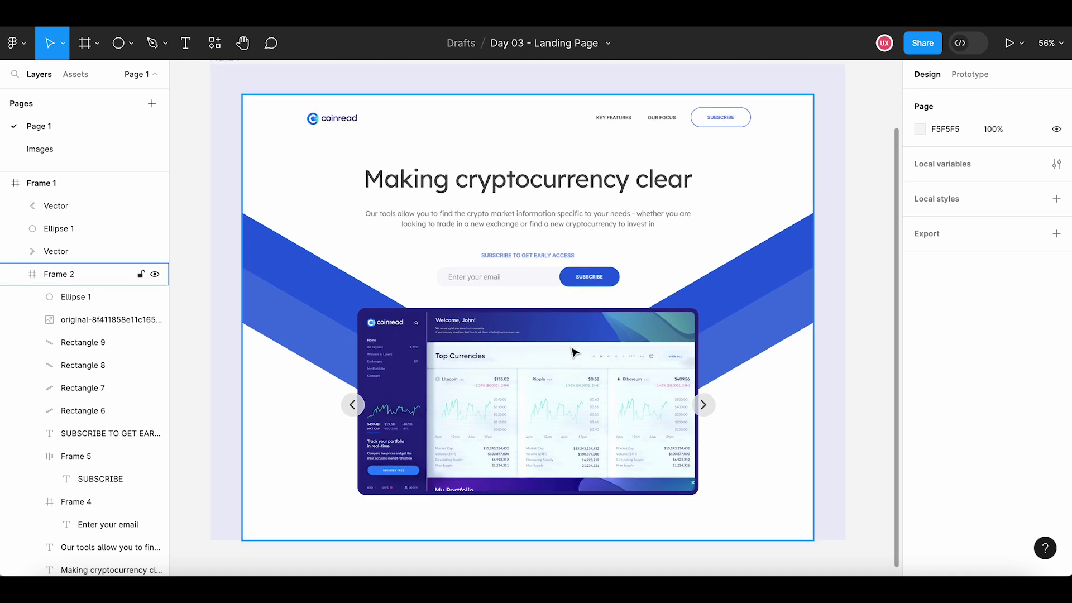